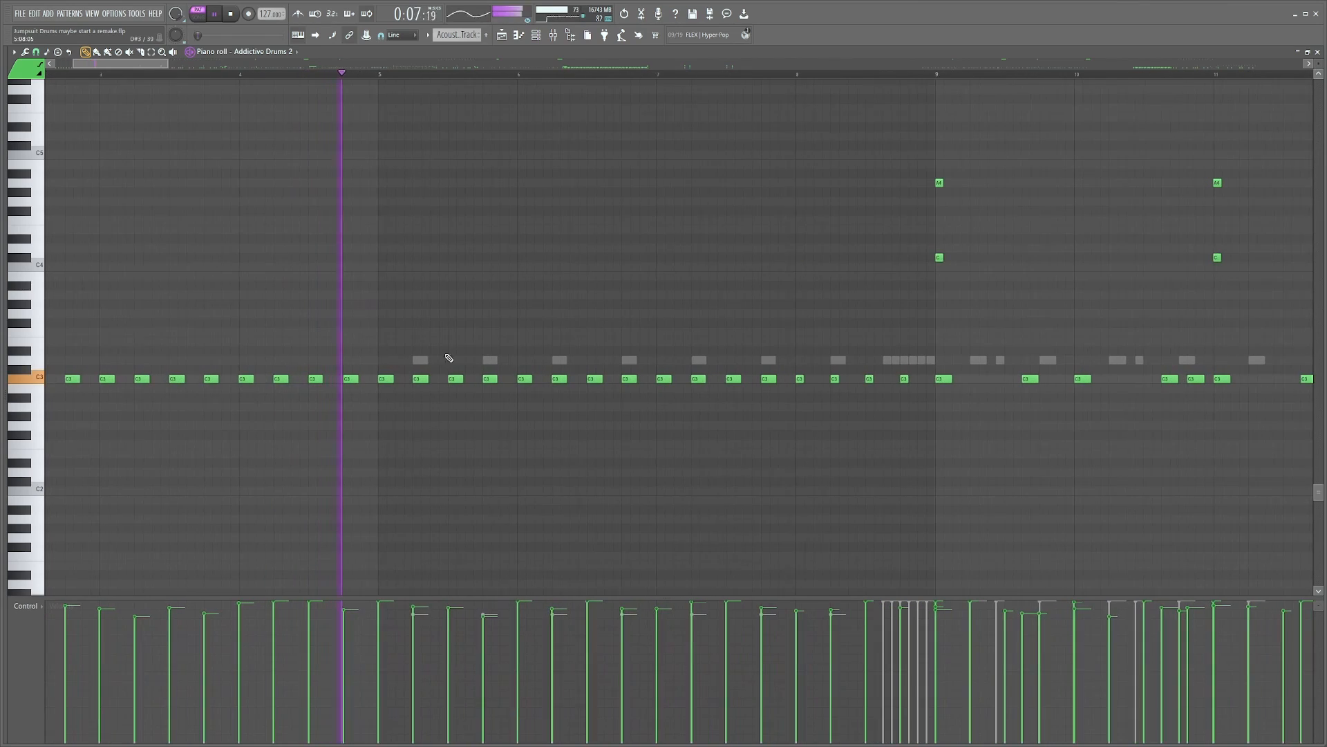
Step: Examine the snare, kick and hi-hat pieces and their mixer settings in the Addictive Drums 2 kit
{"action": "left_click", "coordinate": [294, 58]}
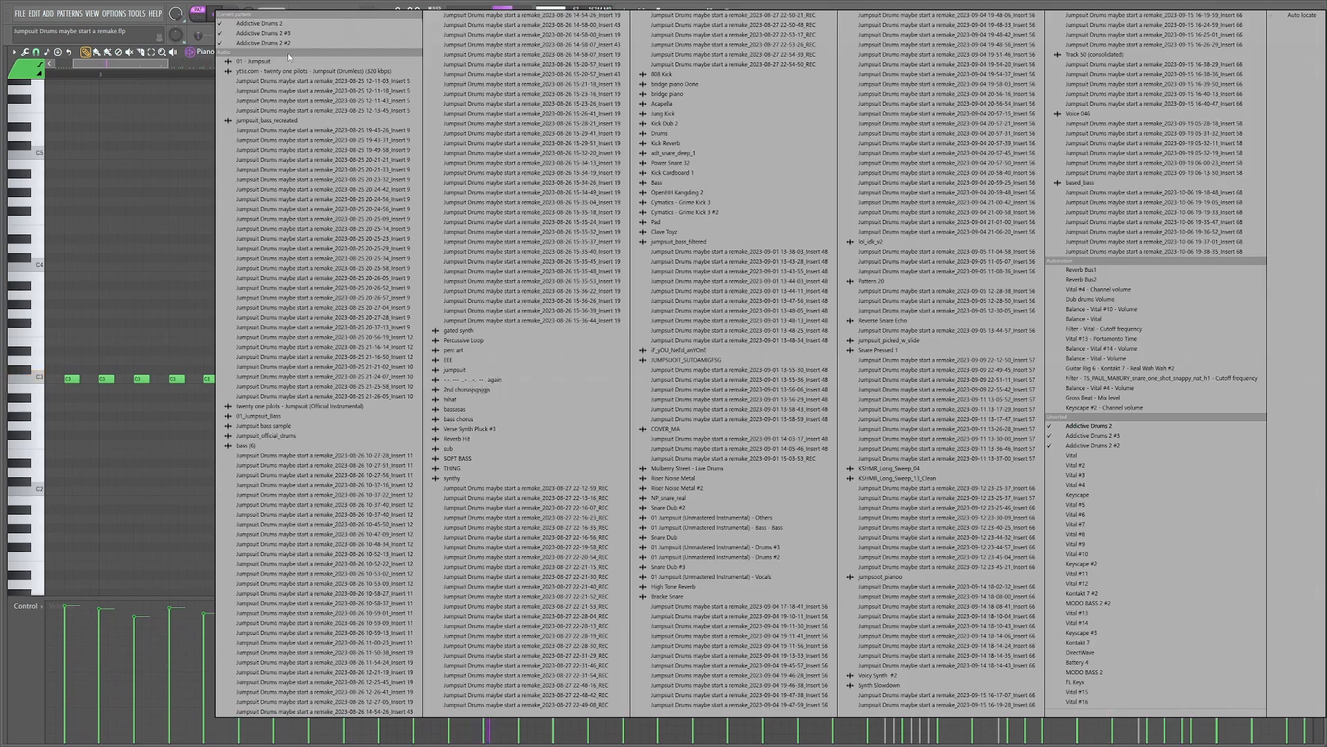
{"action": "key", "text": "Escape"}
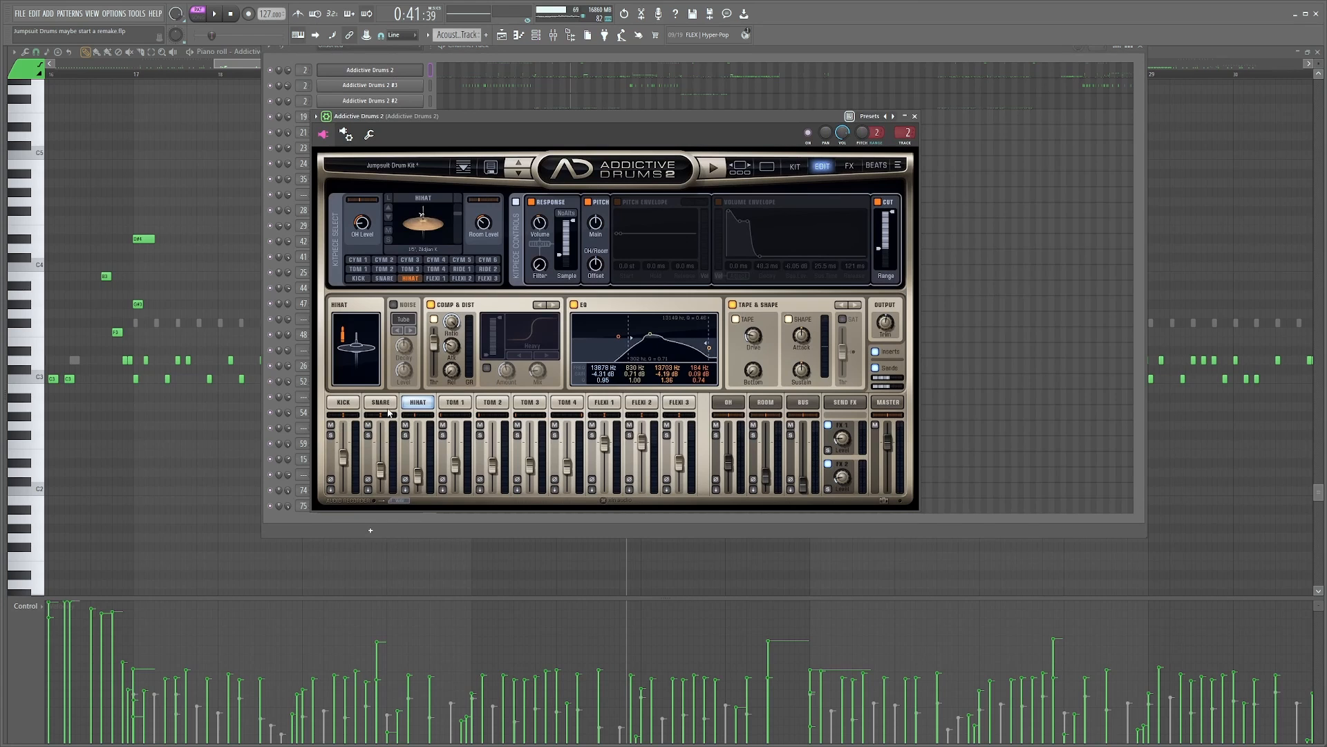
{"action": "left_click", "coordinate": [382, 402]}
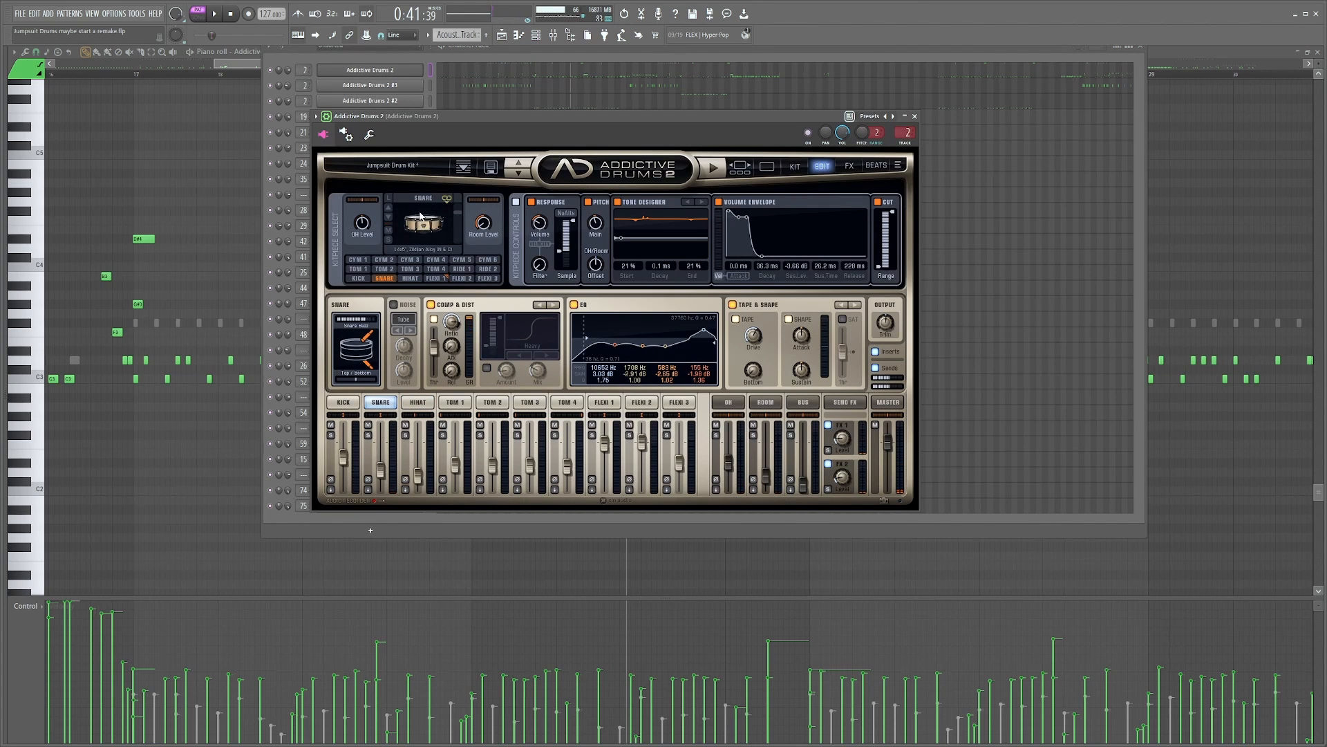
{"action": "left_click", "coordinate": [420, 216]}
{"action": "left_click", "coordinate": [344, 404]}
{"action": "left_click", "coordinate": [430, 216]}
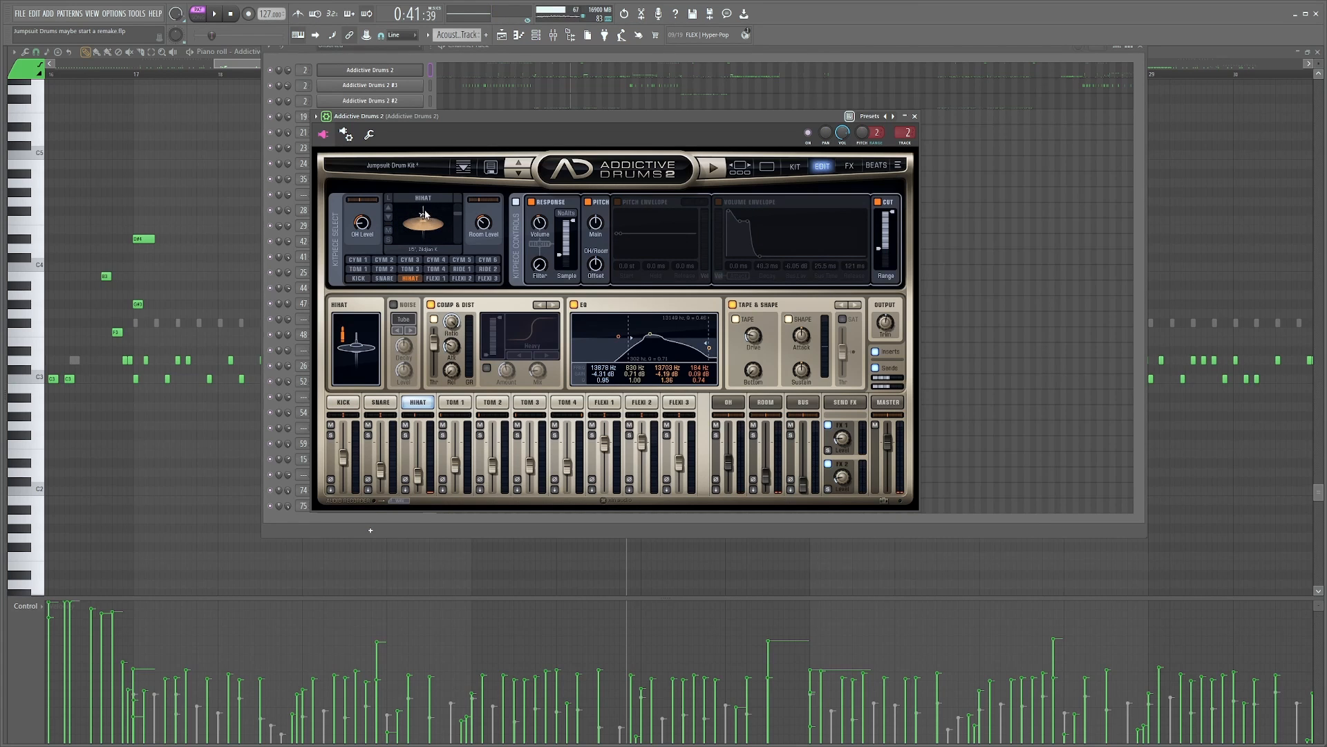
{"action": "left_click", "coordinate": [434, 215]}
{"action": "left_click", "coordinate": [428, 233]}
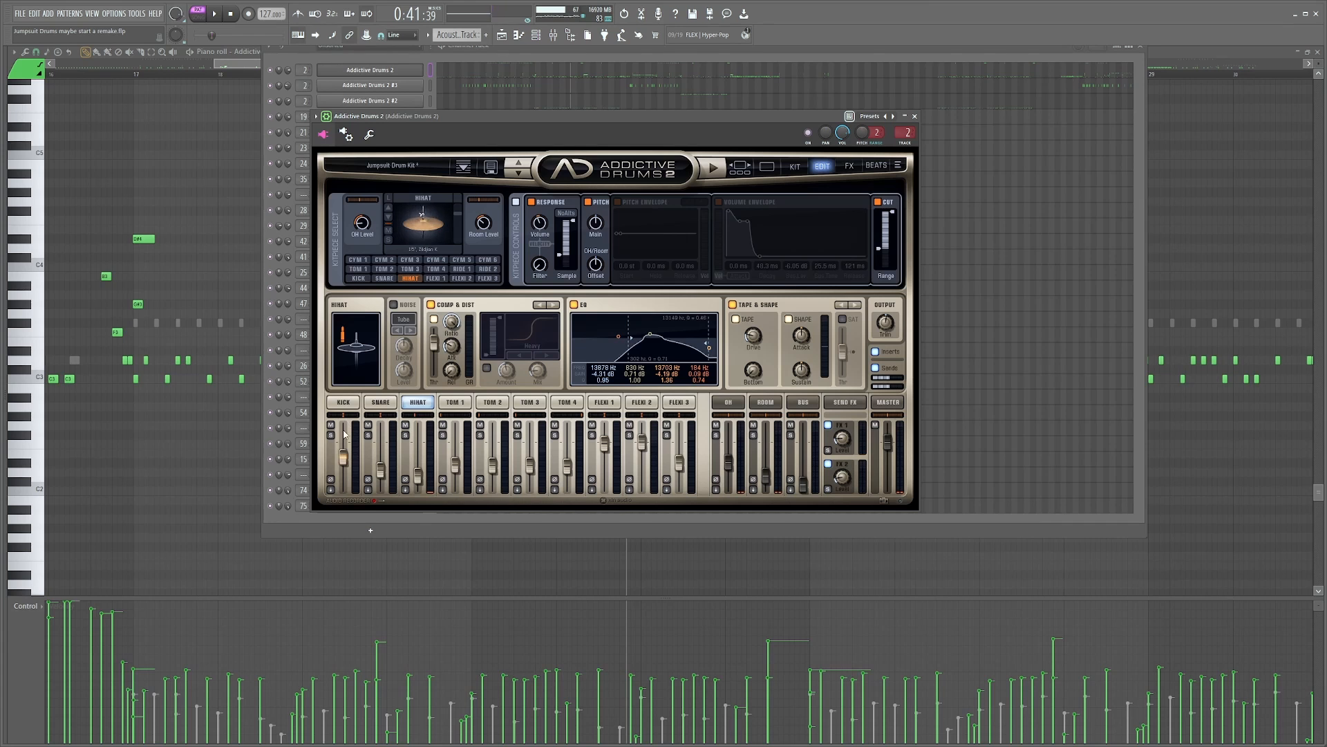
{"action": "left_click", "coordinate": [385, 278]}
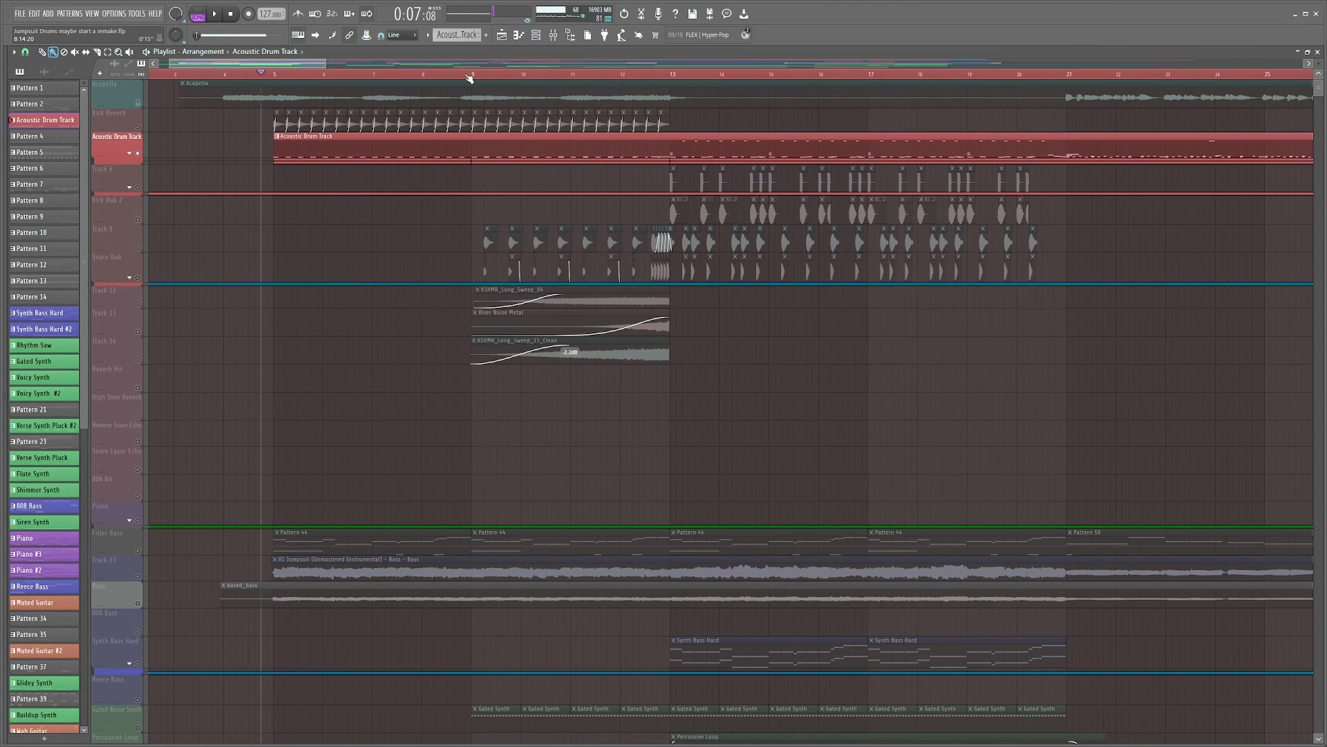
Step: Play back the soloed Acoustic Drum Track in the playlist from bar 13
{"action": "left_click_drag", "start_coordinate": [280, 68], "coordinate": [297, 68]}
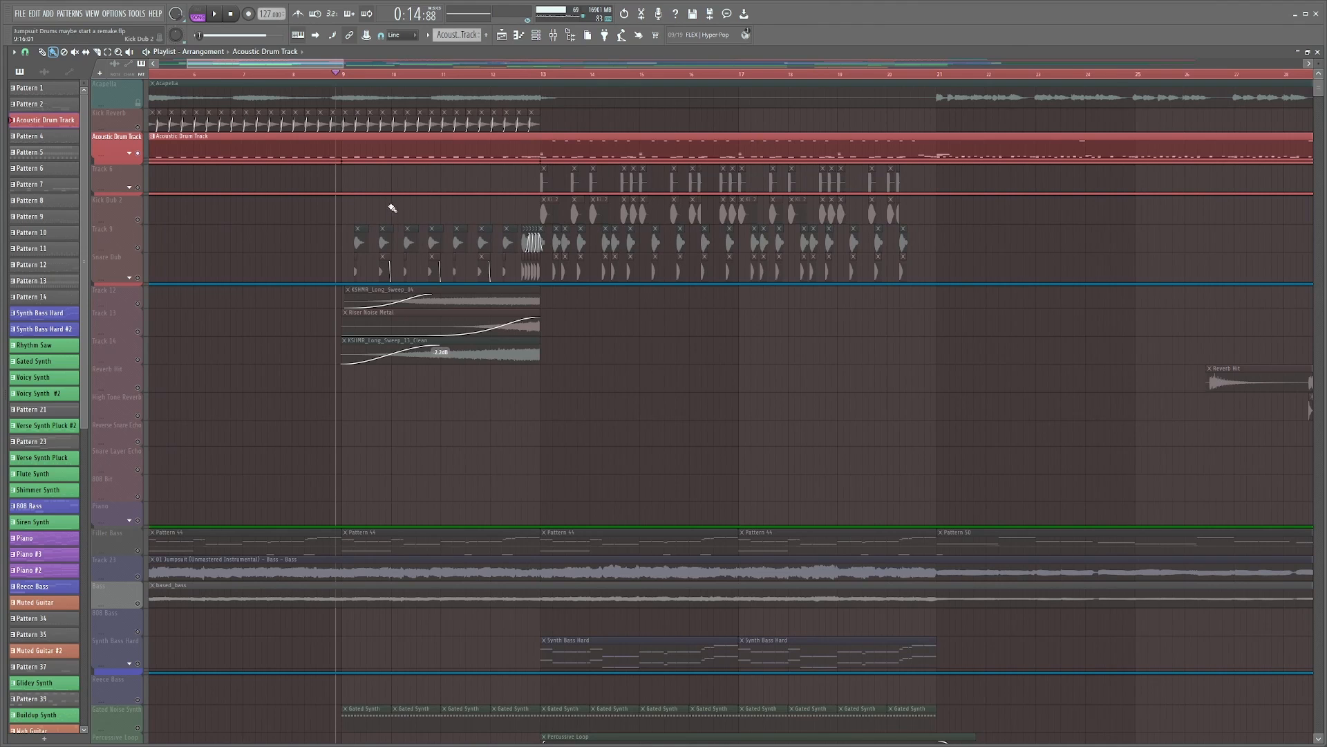
{"action": "left_click", "coordinate": [544, 73]}
{"action": "key", "text": "space"}
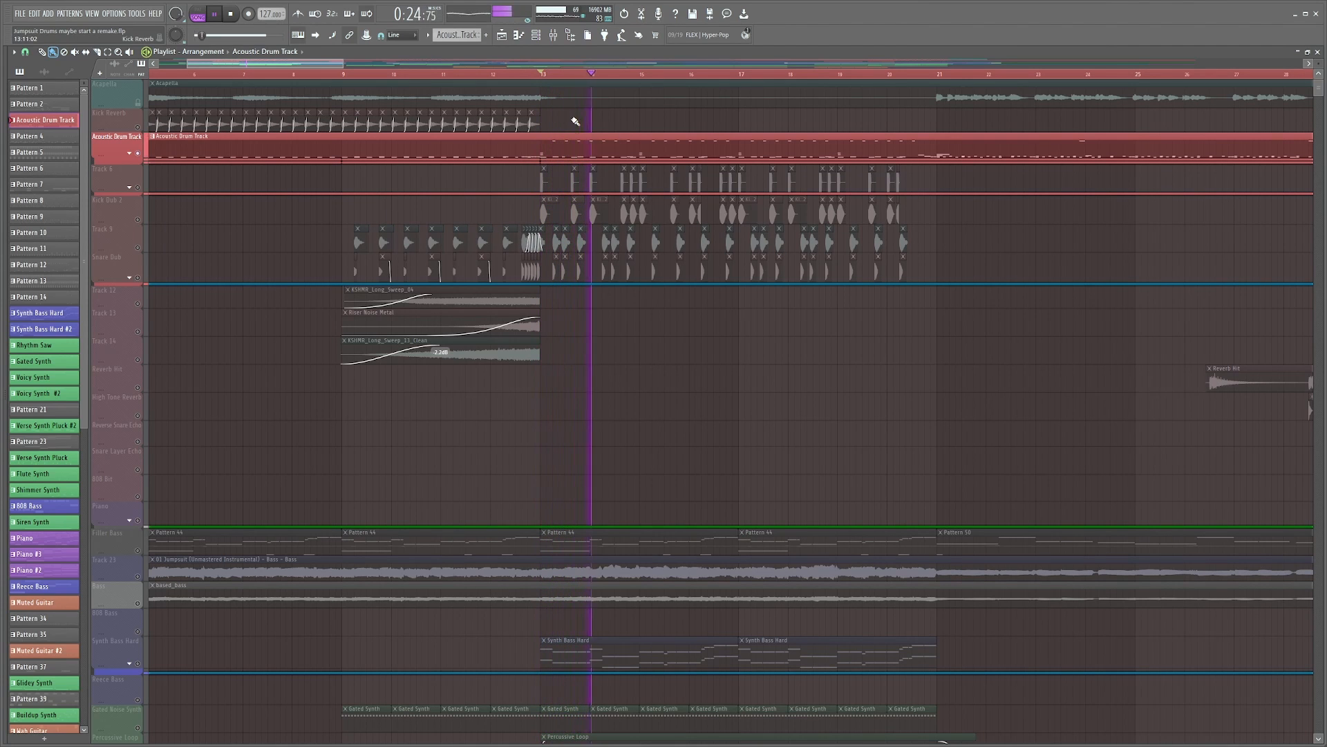
{"action": "left_click", "coordinate": [25, 52]}
{"action": "left_click", "coordinate": [25, 52]}
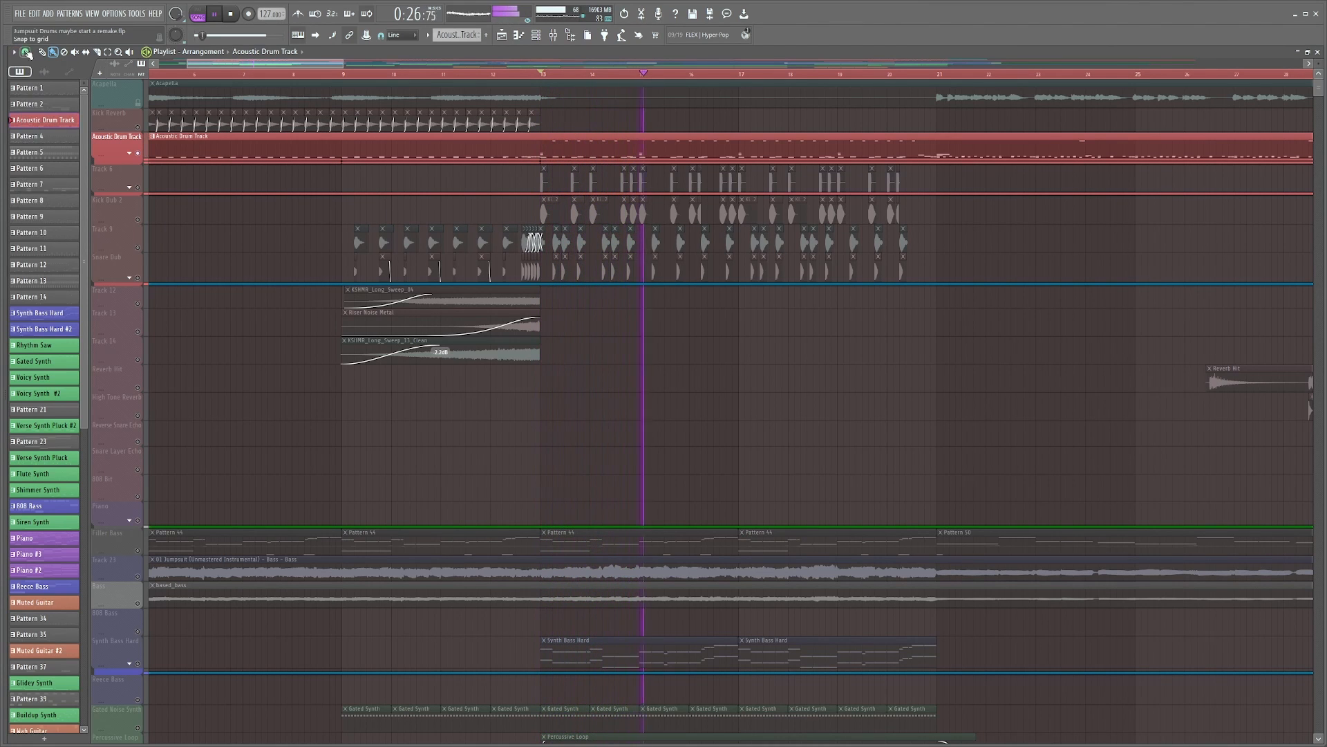
{"action": "left_click", "coordinate": [25, 53]}
{"action": "left_click", "coordinate": [26, 52]}
{"action": "key", "text": "space"}
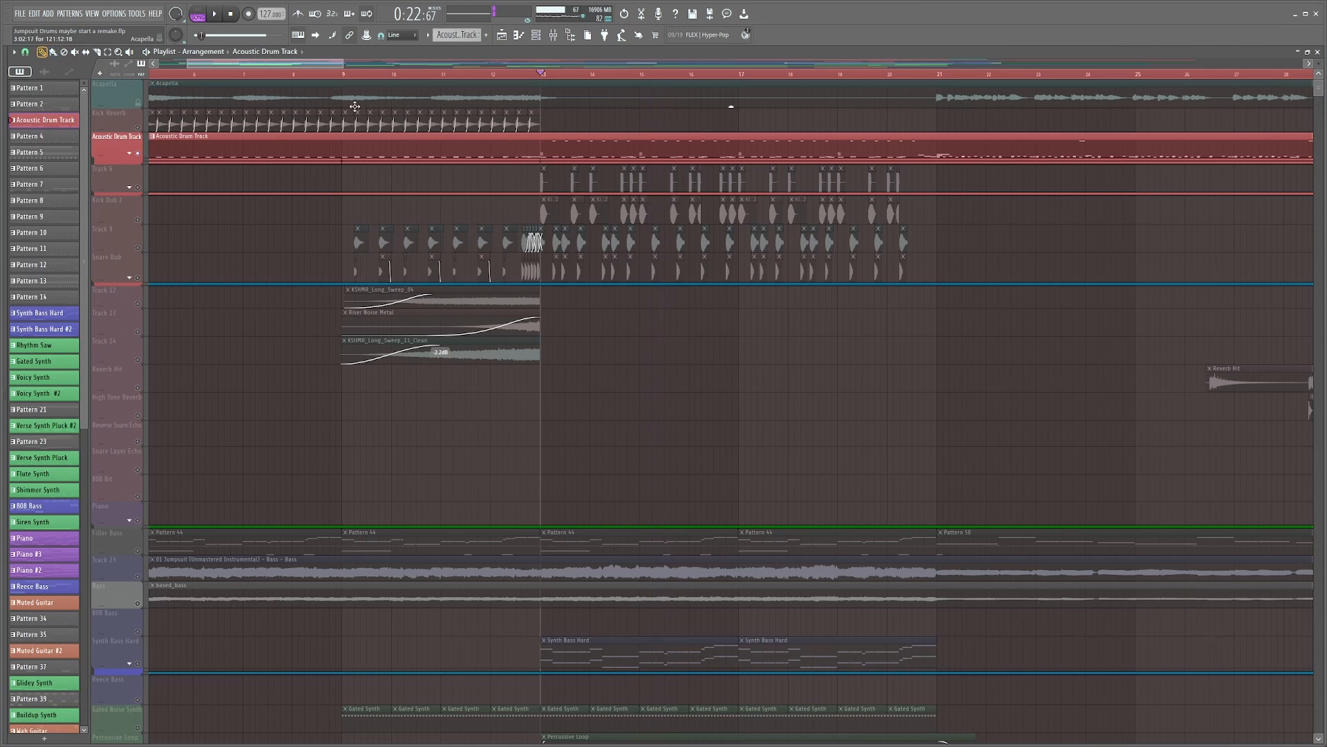
Step: Solo the Snare Dub track and listen to its clips from bar 13 and from bar 9
{"action": "left_click_drag", "start_coordinate": [298, 68], "coordinate": [303, 67]}
{"action": "scroll", "coordinate": [509, 83], "scroll_direction": "up", "scroll_amount": 3}
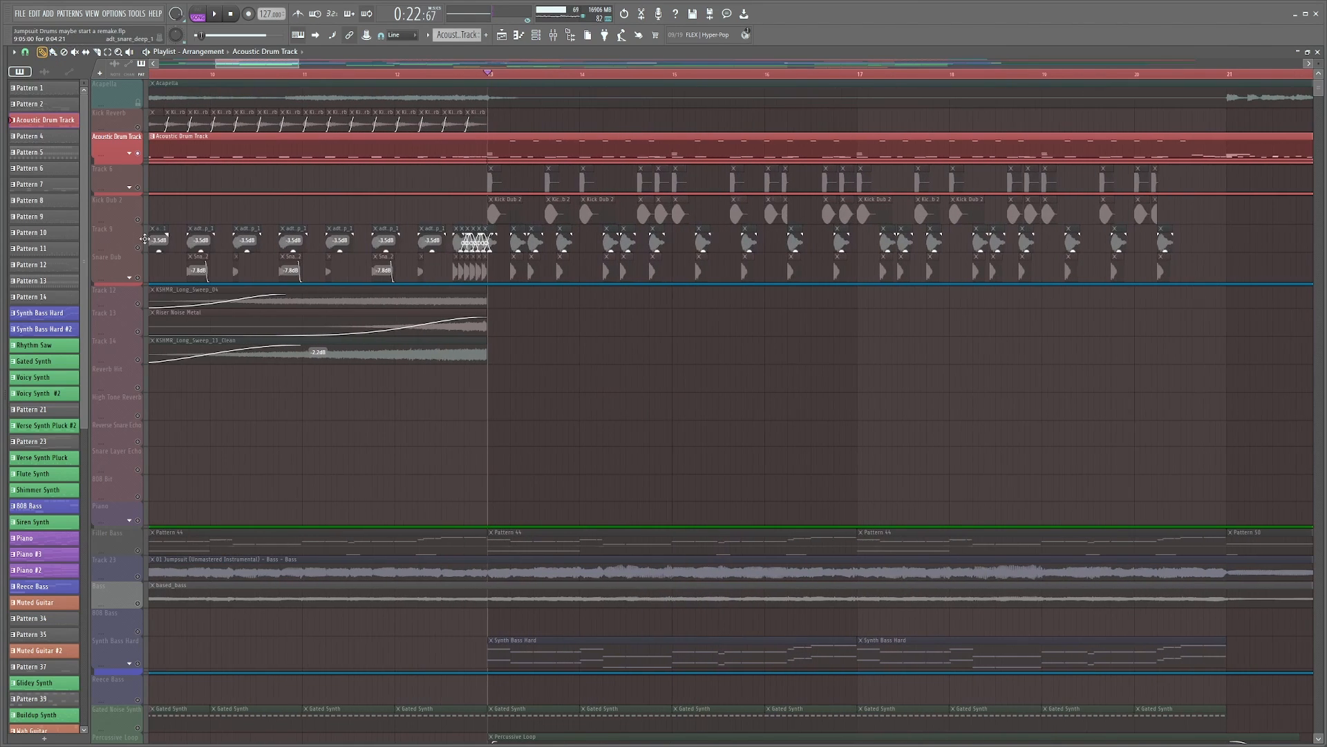
{"action": "left_click", "coordinate": [143, 249]}
{"action": "left_click", "coordinate": [114, 266]}
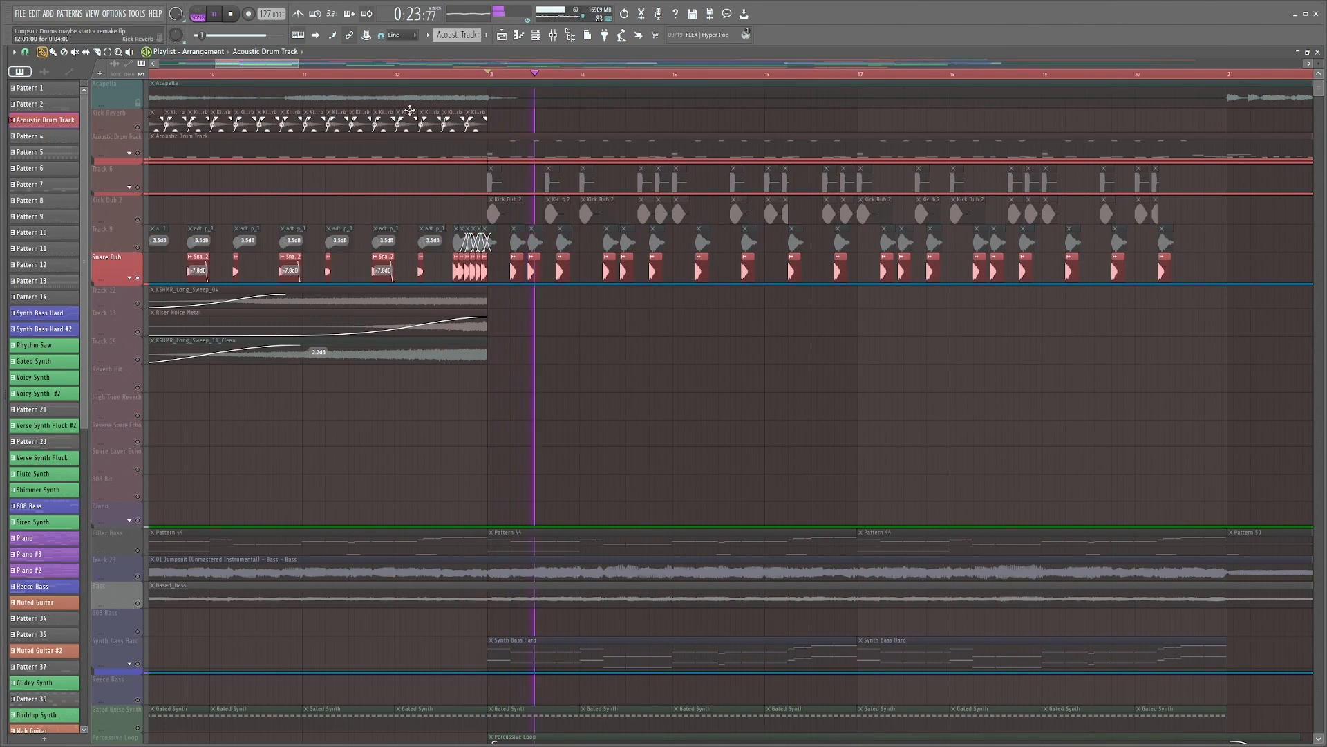
{"action": "left_click_drag", "start_coordinate": [294, 62], "coordinate": [246, 63]}
{"action": "left_click", "coordinate": [309, 73]}
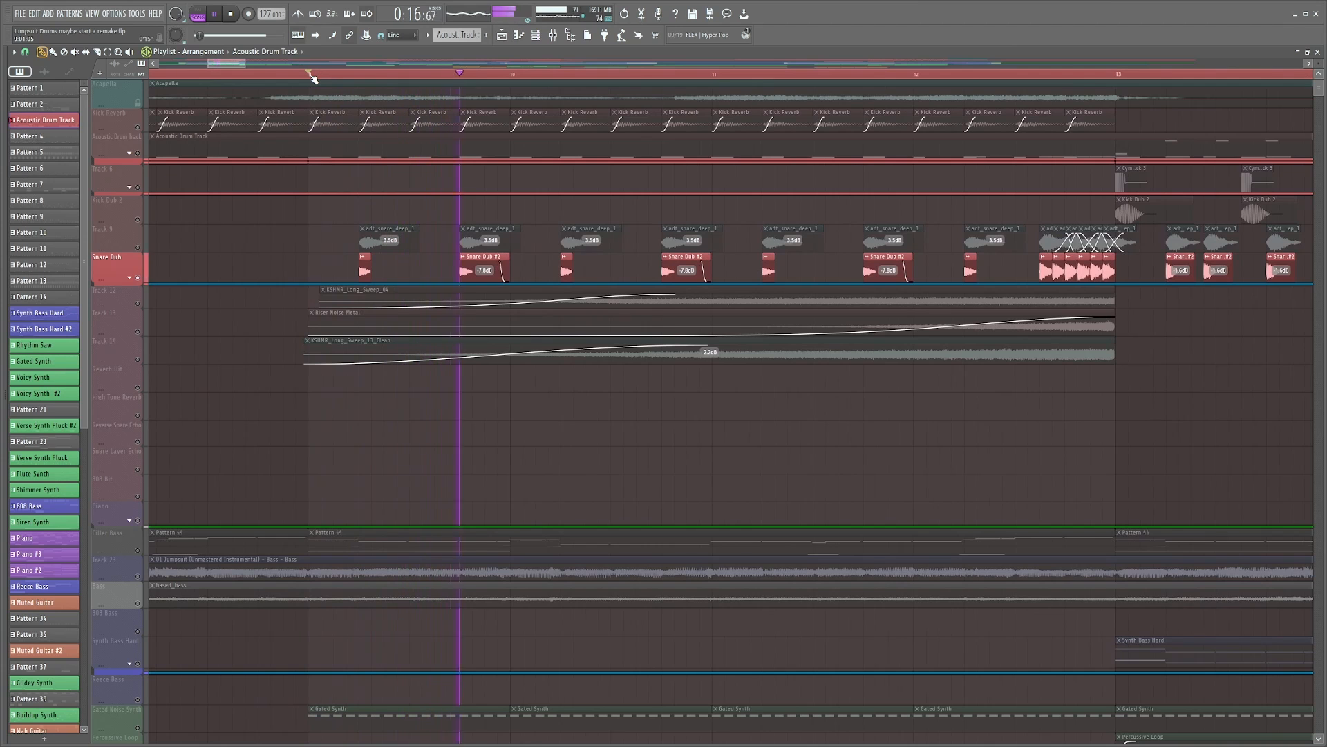
{"action": "scroll", "coordinate": [309, 77], "scroll_direction": "down", "scroll_amount": 3}
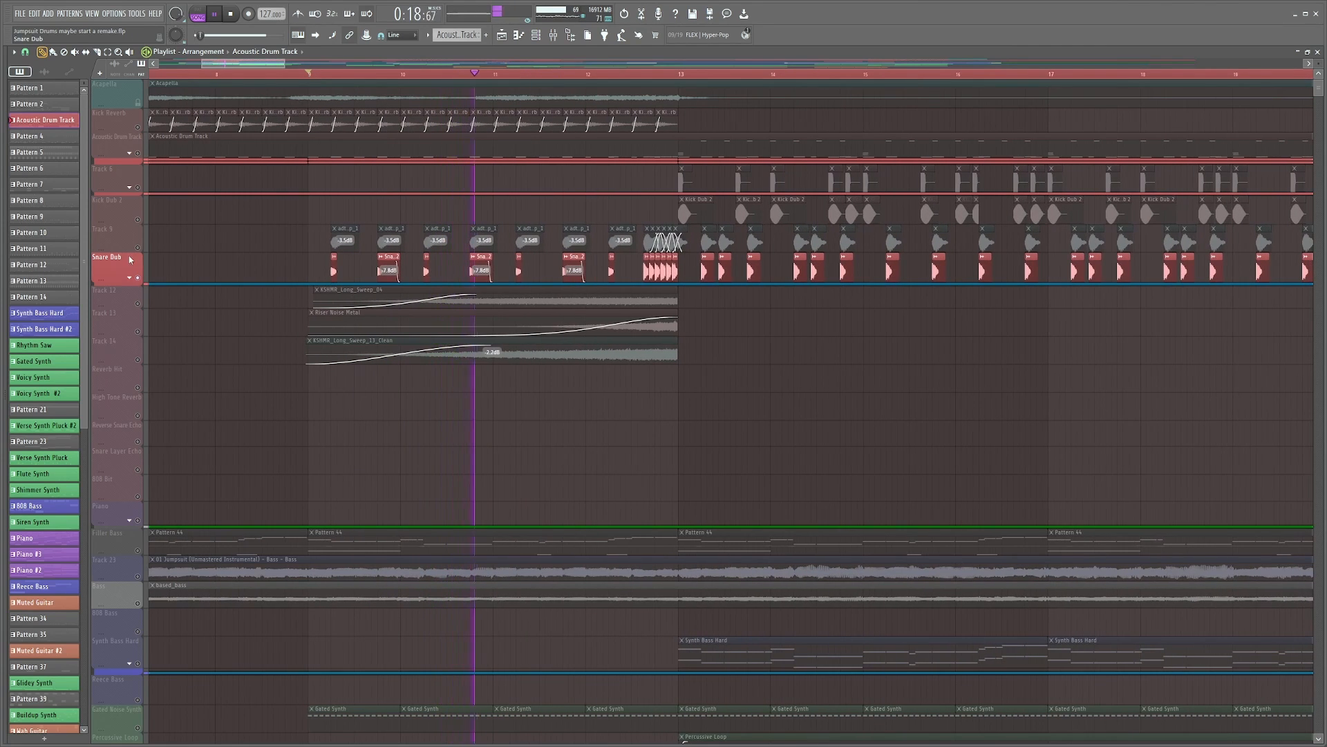
Step: Expand the Snare Dub track group to view its filter cutoff automation in Track 11, and collapse it again
{"action": "left_click", "coordinate": [131, 278]}
{"action": "left_click_drag", "start_coordinate": [105, 443], "coordinate": [106, 314]}
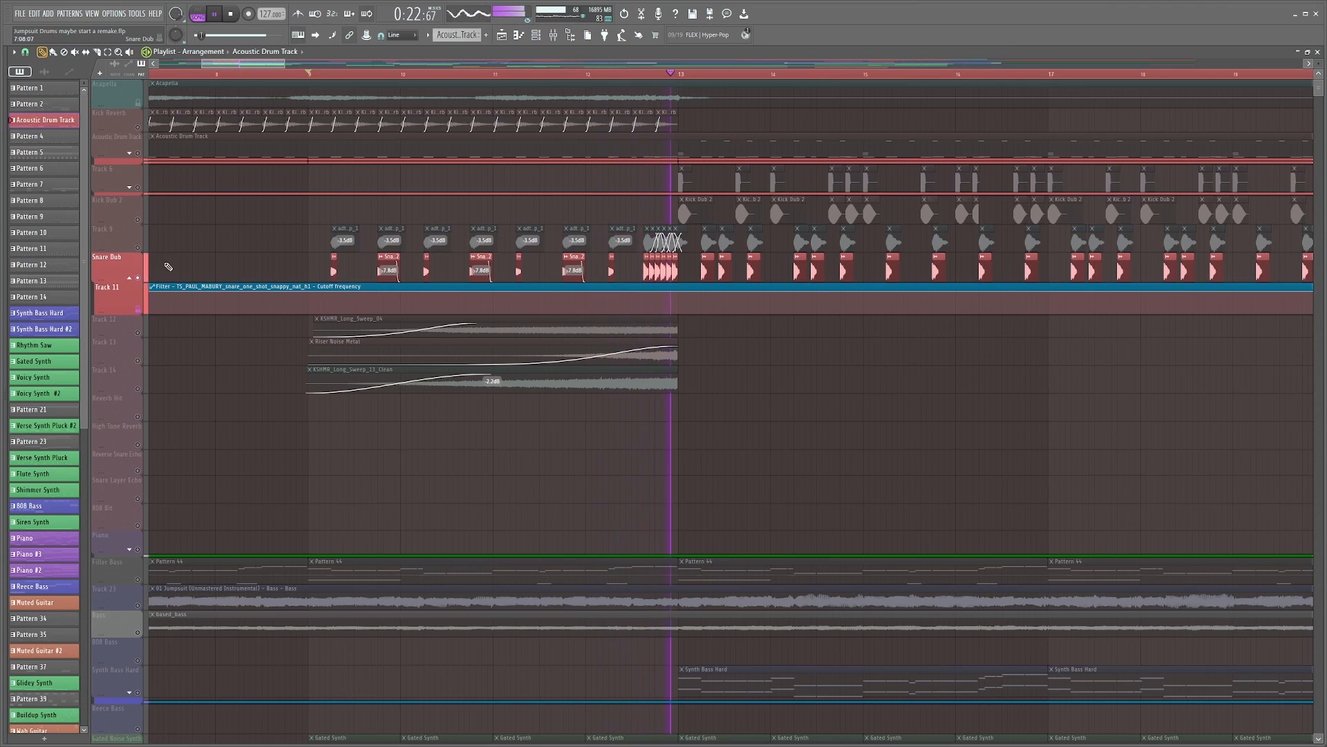
{"action": "left_click", "coordinate": [130, 277]}
{"action": "key", "text": "space"}
Step: Try replacing the chopped Snare Dub roll just before bar 13 with one clip extended over it, and play it back
{"action": "scroll", "coordinate": [633, 263], "scroll_direction": "up", "scroll_amount": 5}
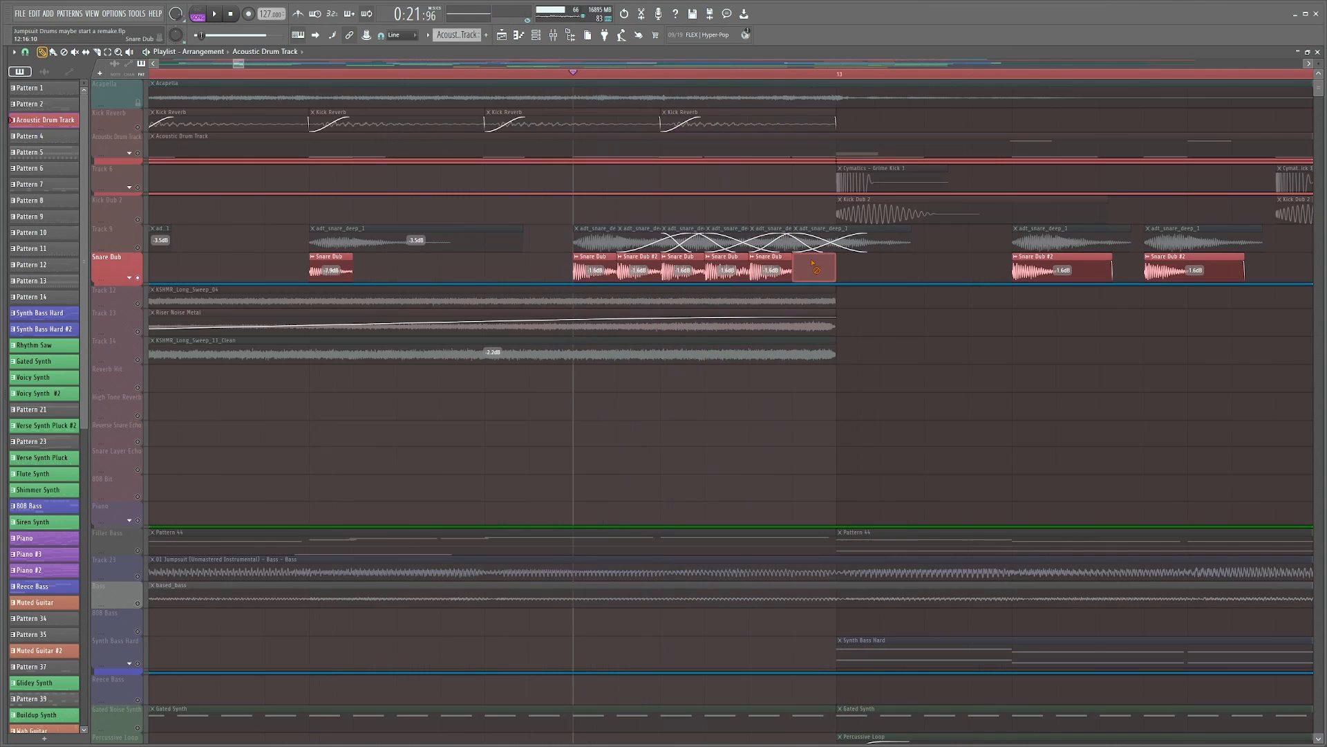
{"action": "left_click_drag", "start_coordinate": [662, 255], "coordinate": [834, 251]}
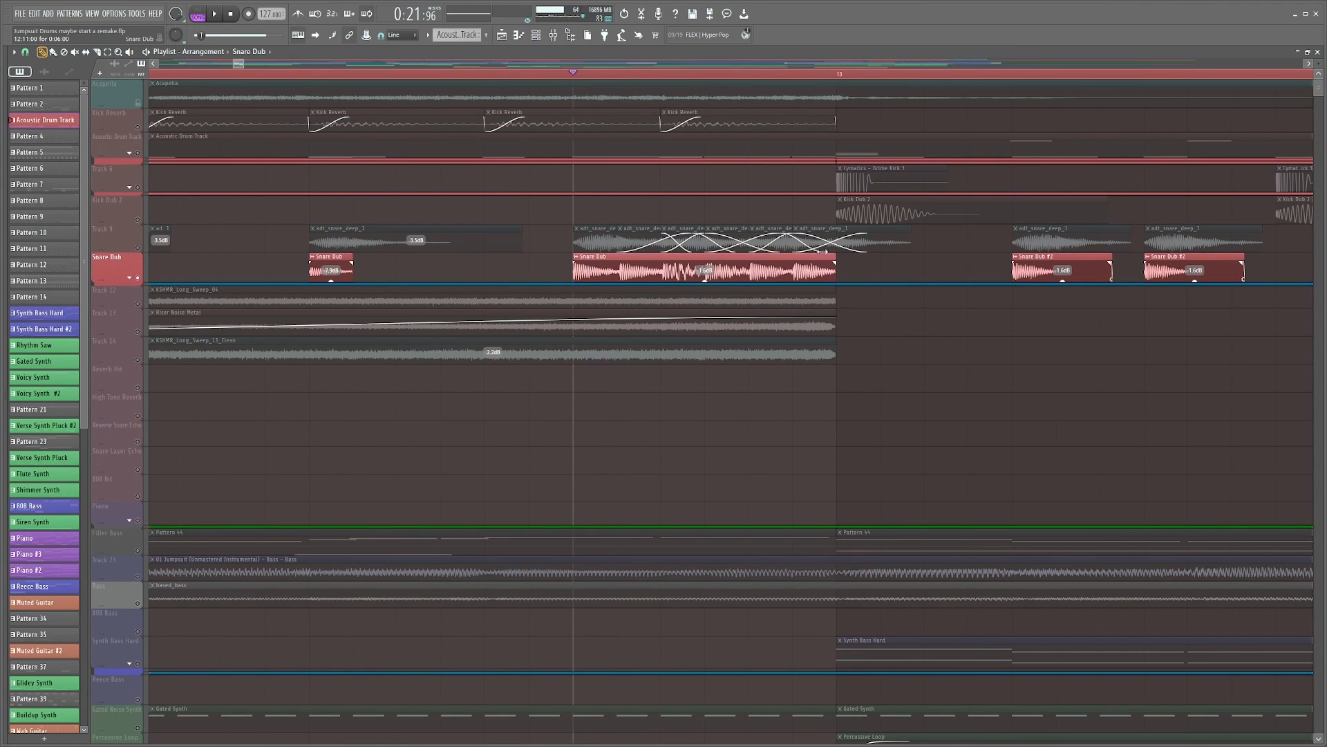
{"action": "key", "text": "space"}
{"action": "key", "text": "space"}
{"action": "key", "text": "space"}
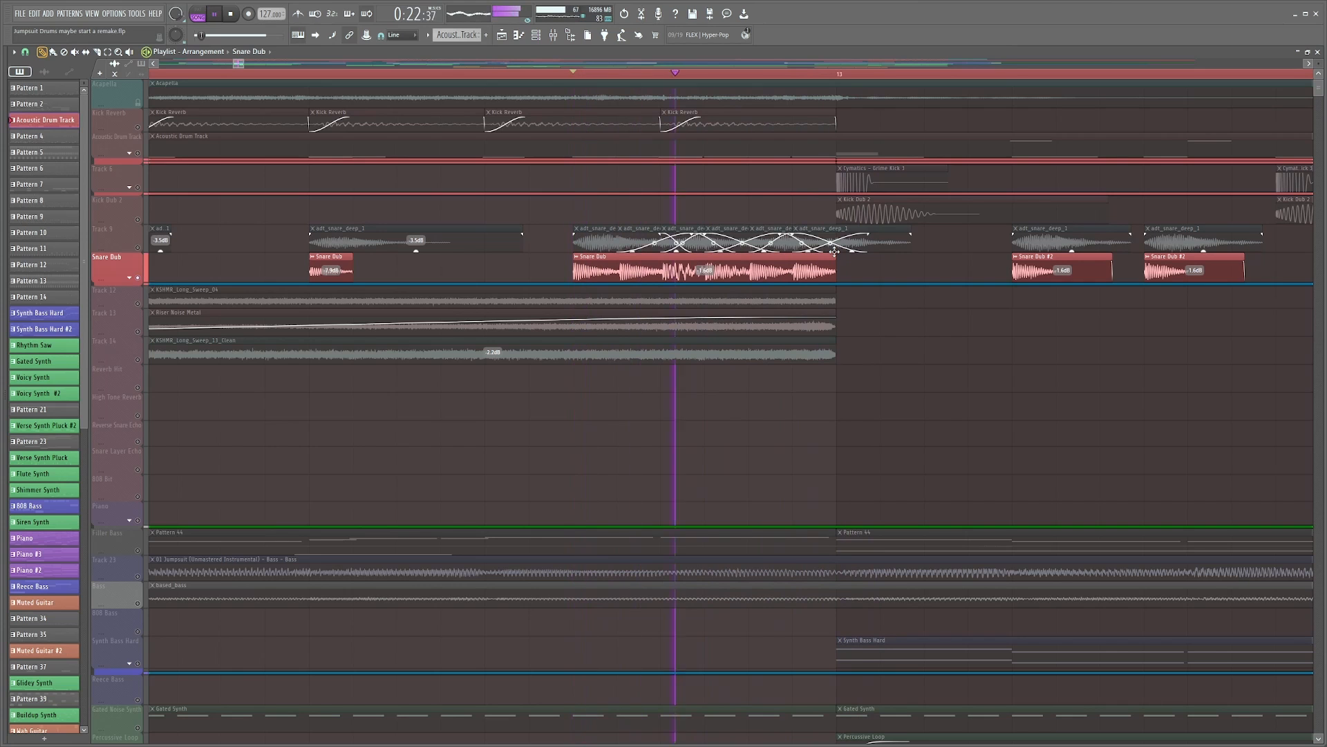
{"action": "key", "text": "space"}
Step: Undo the Snare Dub clip resize and deletion, and replay the chopped snare roll before bar 13
{"action": "key", "text": "ctrl+z"}
{"action": "key", "text": "ctrl+z"}
{"action": "key", "text": "space"}
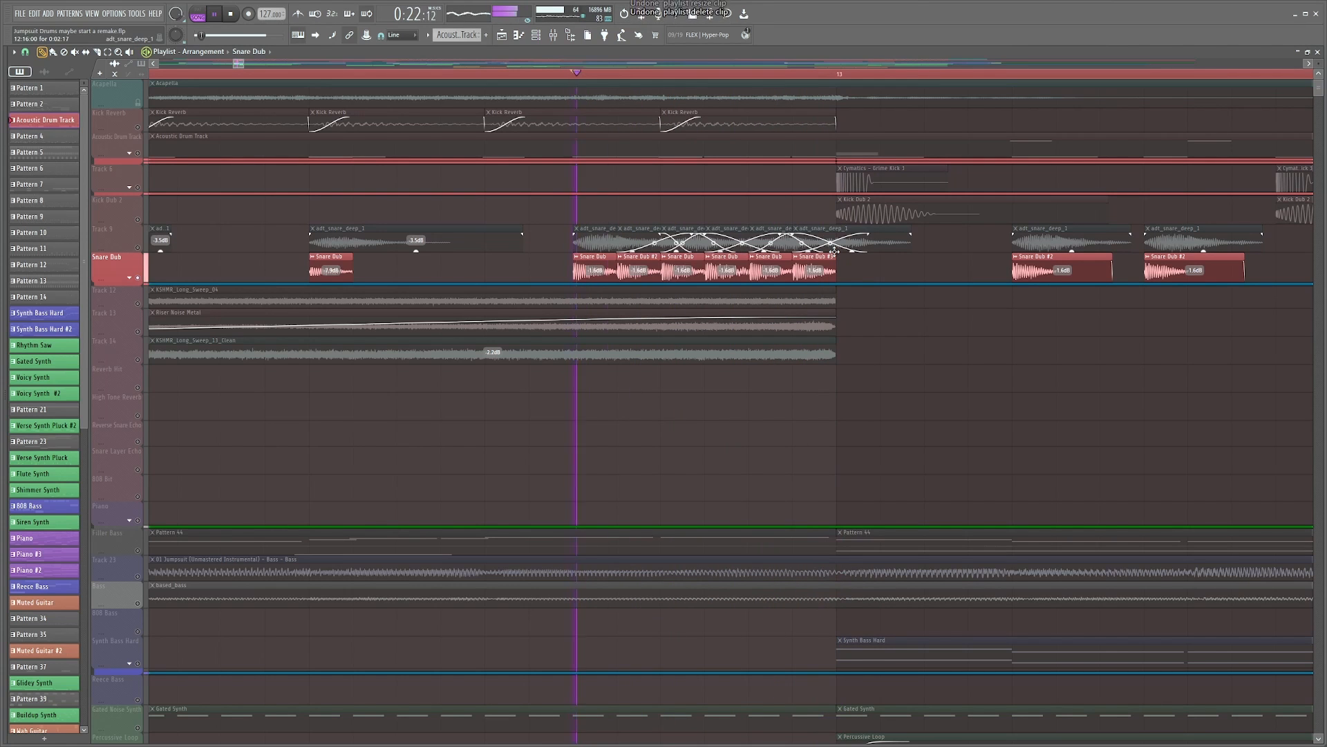
{"action": "key", "text": "space"}
Step: Solo Track 6 with the Cymatics kick clips and enable the Kick Dub 2 track alongside it
{"action": "scroll", "coordinate": [637, 83], "scroll_direction": "down", "scroll_amount": 3}
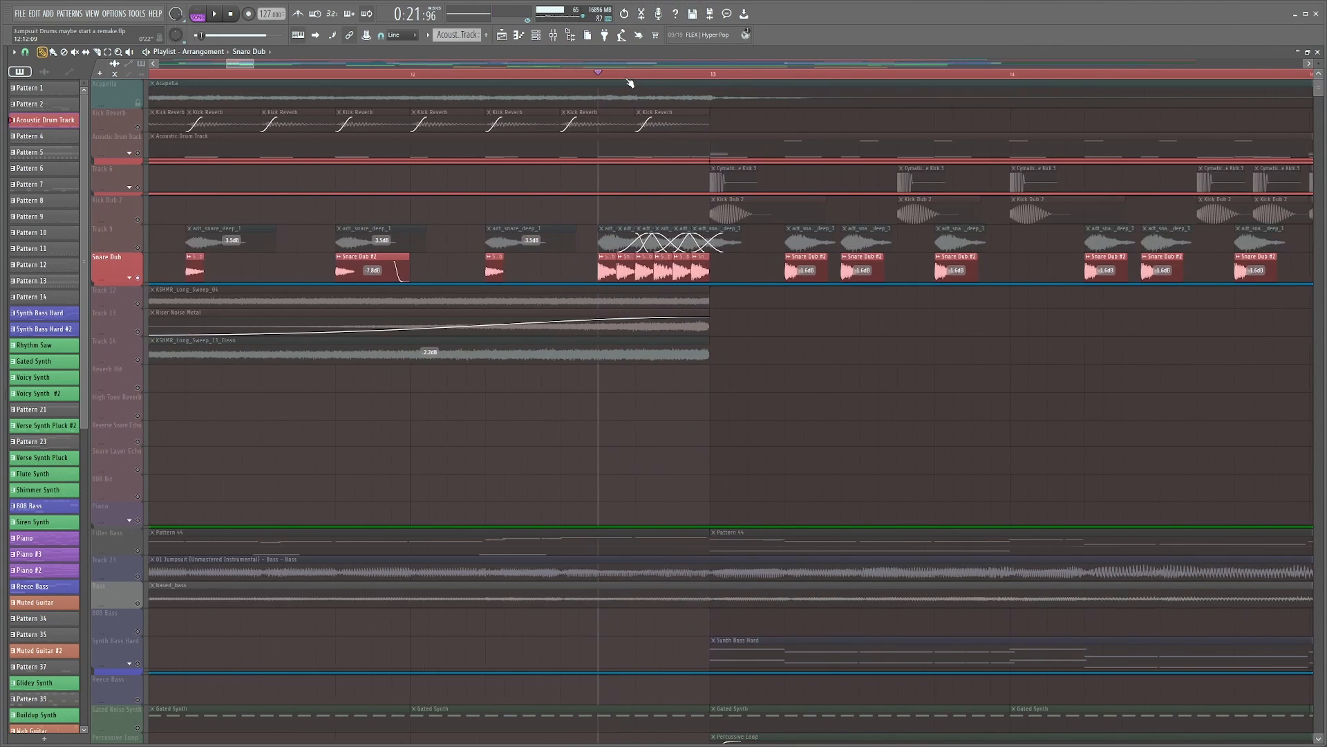
{"action": "left_click", "coordinate": [137, 153]}
{"action": "left_click", "coordinate": [138, 188]}
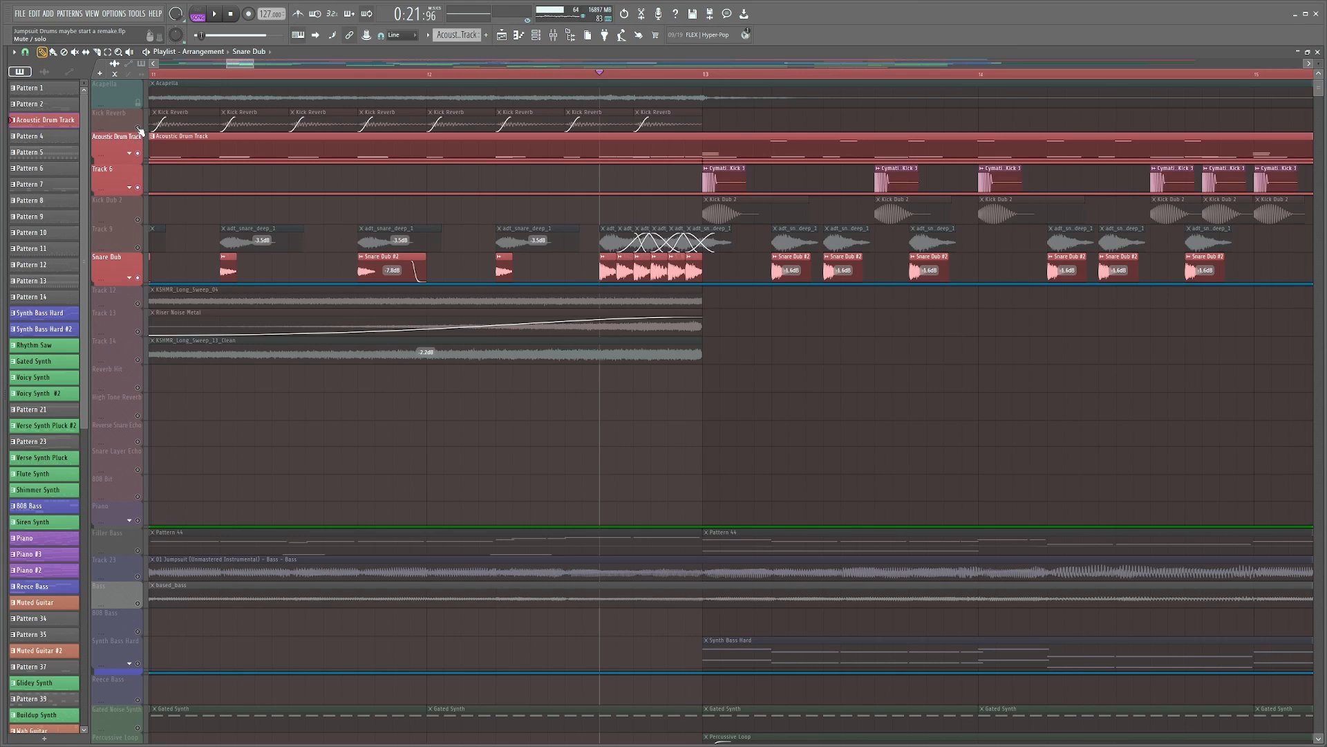
{"action": "left_click", "coordinate": [138, 128]}
{"action": "key", "text": "space"}
{"action": "right_click", "coordinate": [138, 188]}
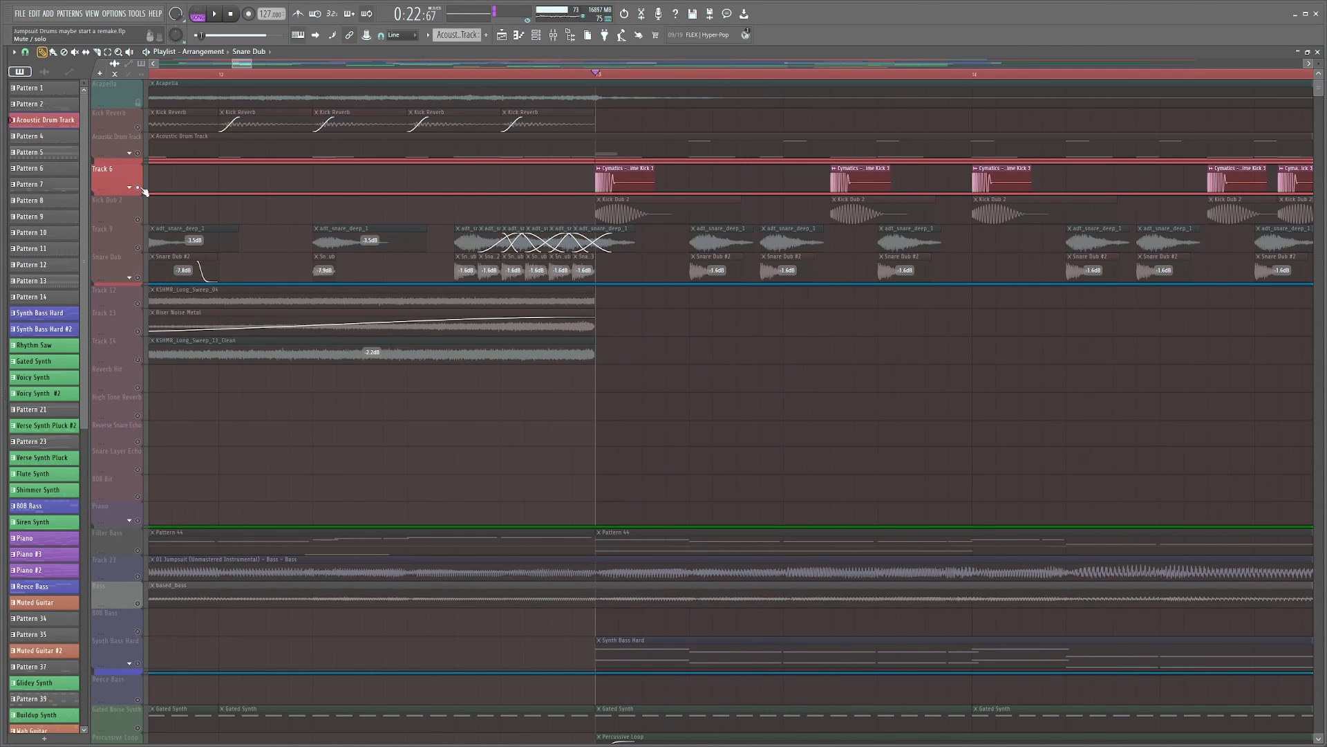
{"action": "left_click", "coordinate": [138, 220]}
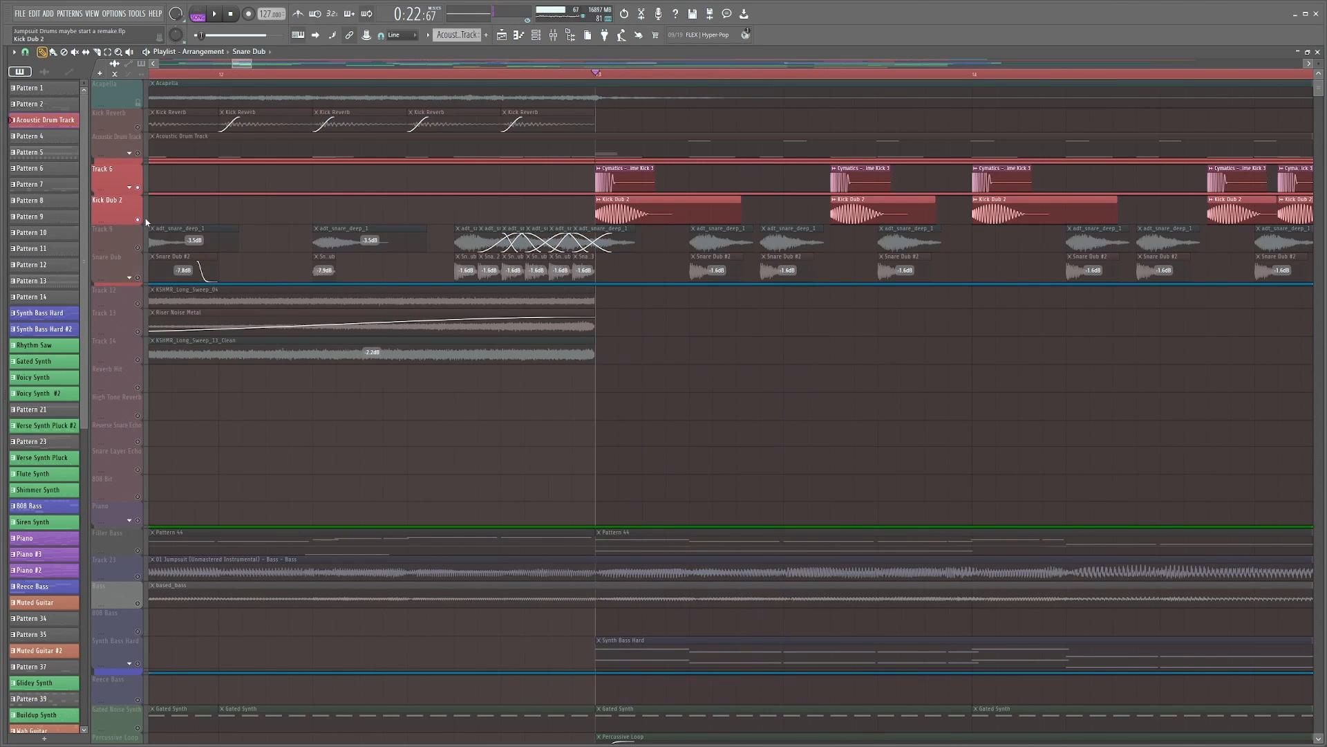
Step: Inspect the sample settings of the Cymatics - Grime Kick 3 and Kick Dub 2 clips at bar 13
{"action": "double_click", "coordinate": [621, 187]}
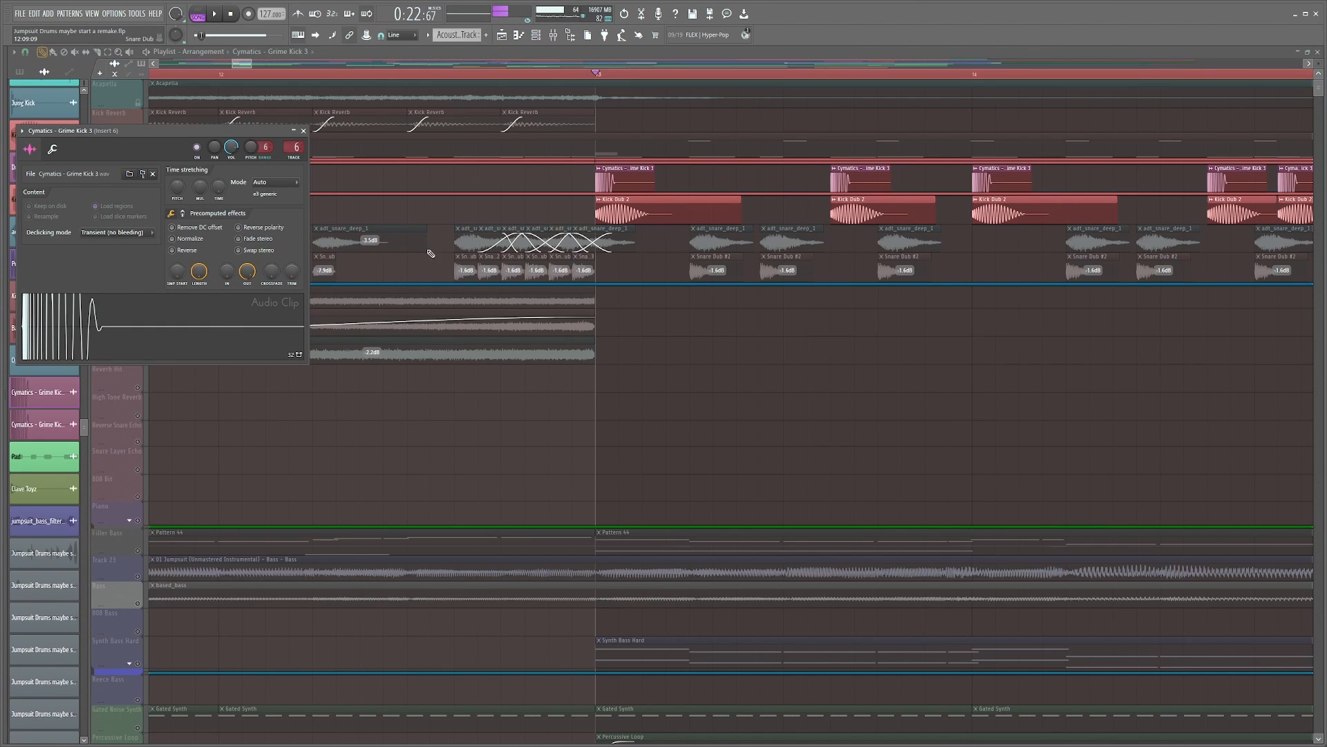
{"action": "key", "text": "Escape"}
{"action": "double_click", "coordinate": [602, 212]}
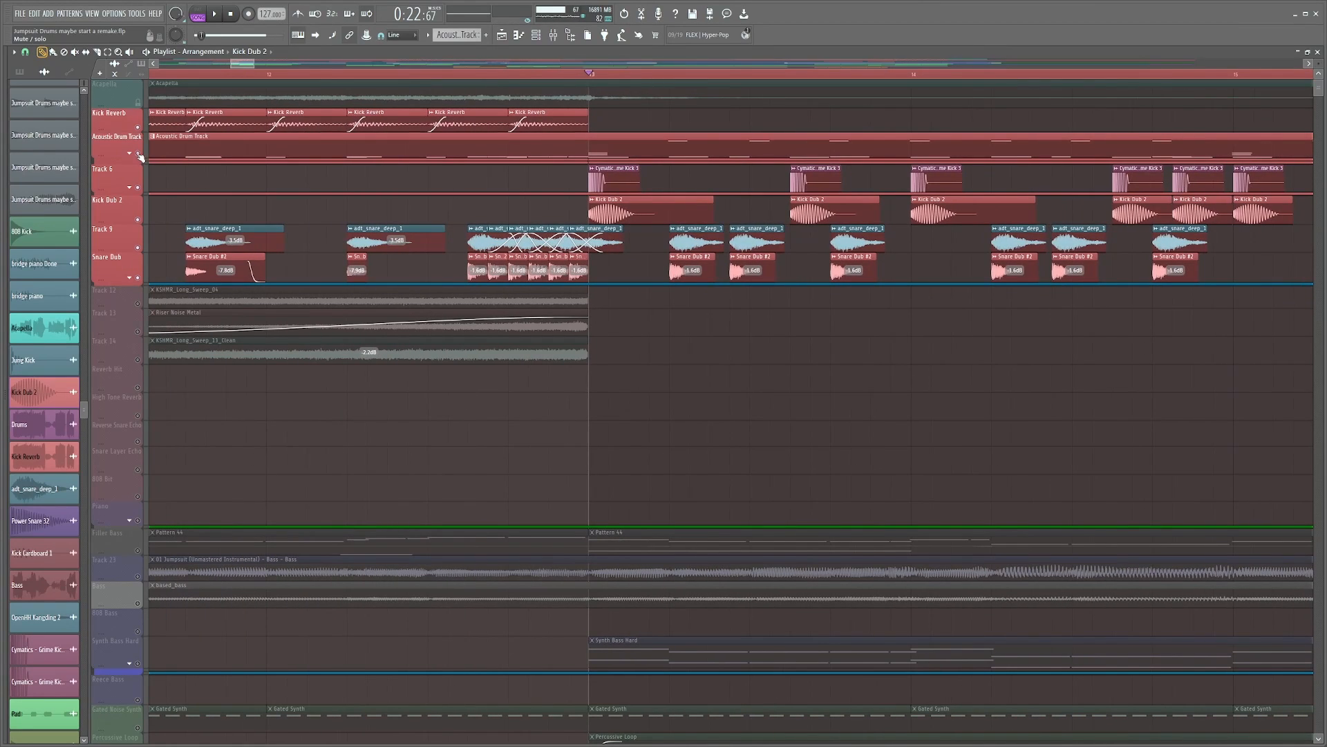
Step: Mute the Acoustic Drum Track and listen to the layered kick and snare tracks around bar 13
{"action": "left_click", "coordinate": [138, 153]}
{"action": "key", "text": "space"}
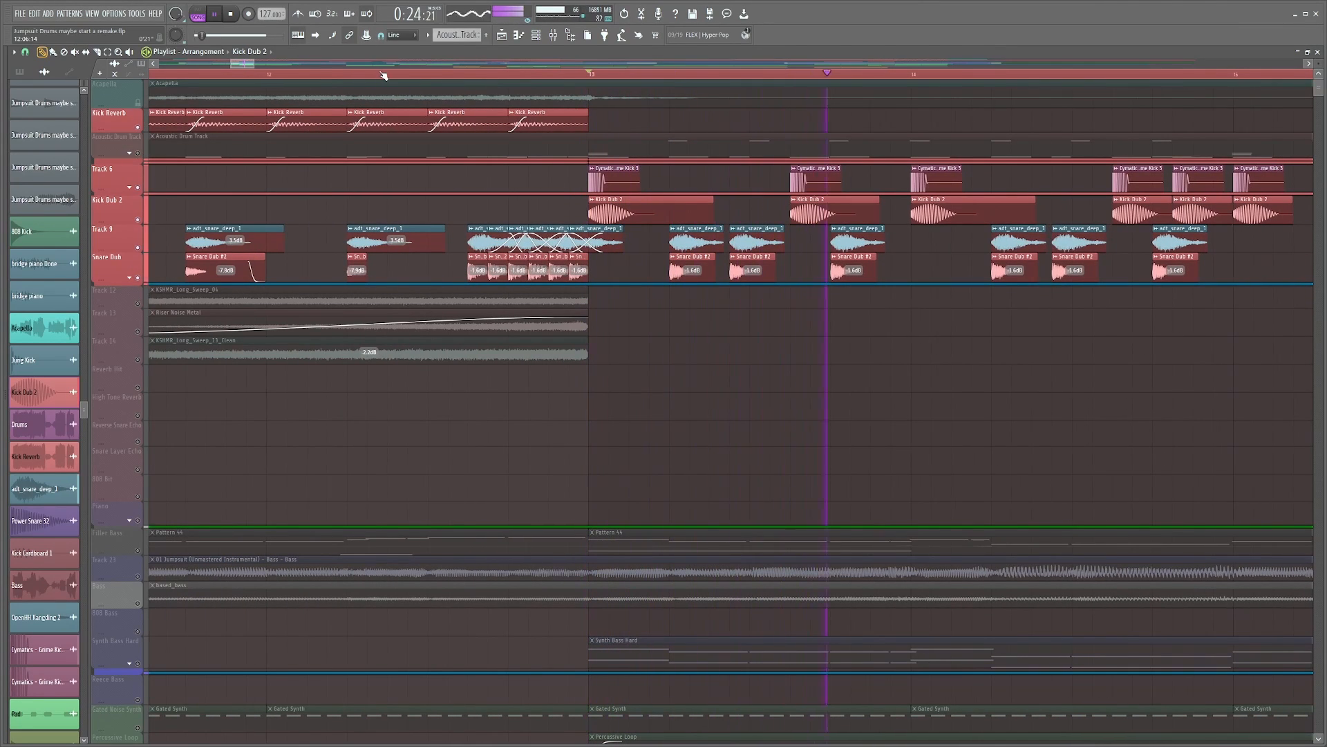
{"action": "scroll", "coordinate": [380, 73], "scroll_direction": "down", "scroll_amount": 5}
{"action": "scroll", "coordinate": [383, 77], "scroll_direction": "up", "scroll_amount": 5}
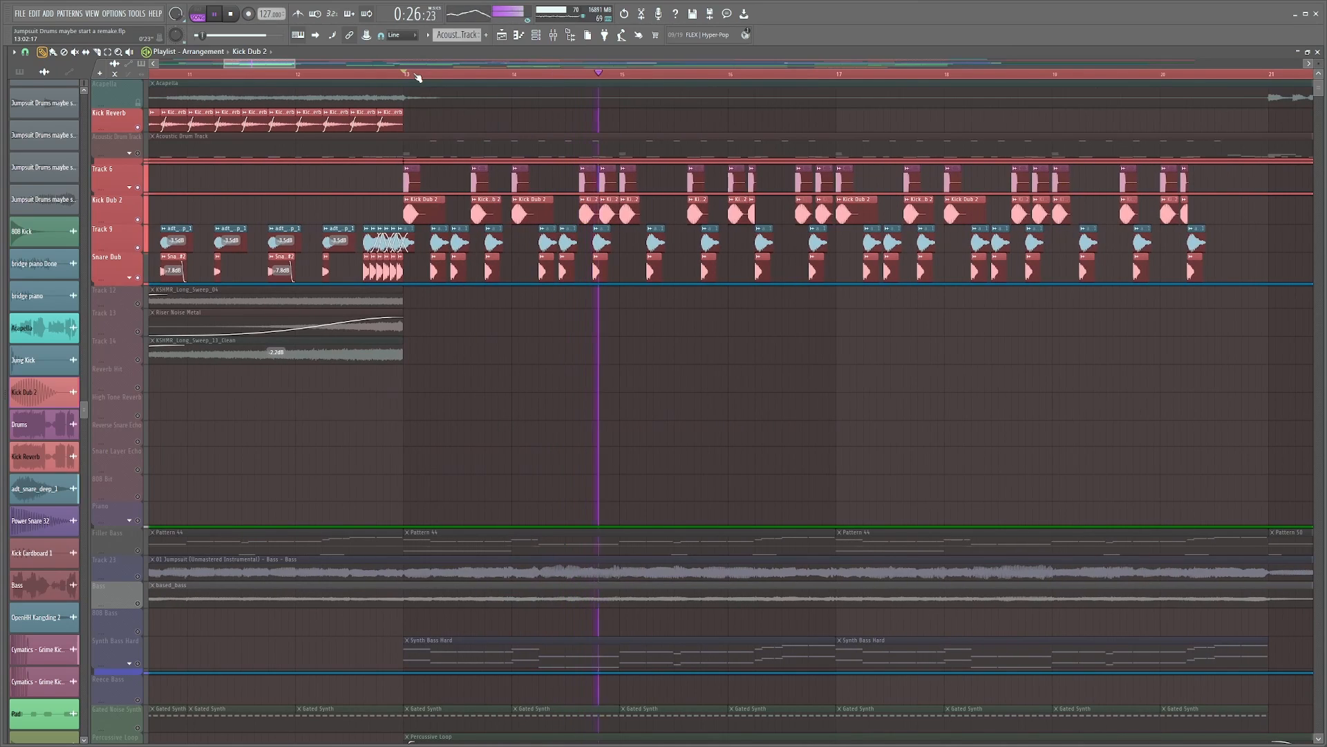
{"action": "key", "text": "space"}
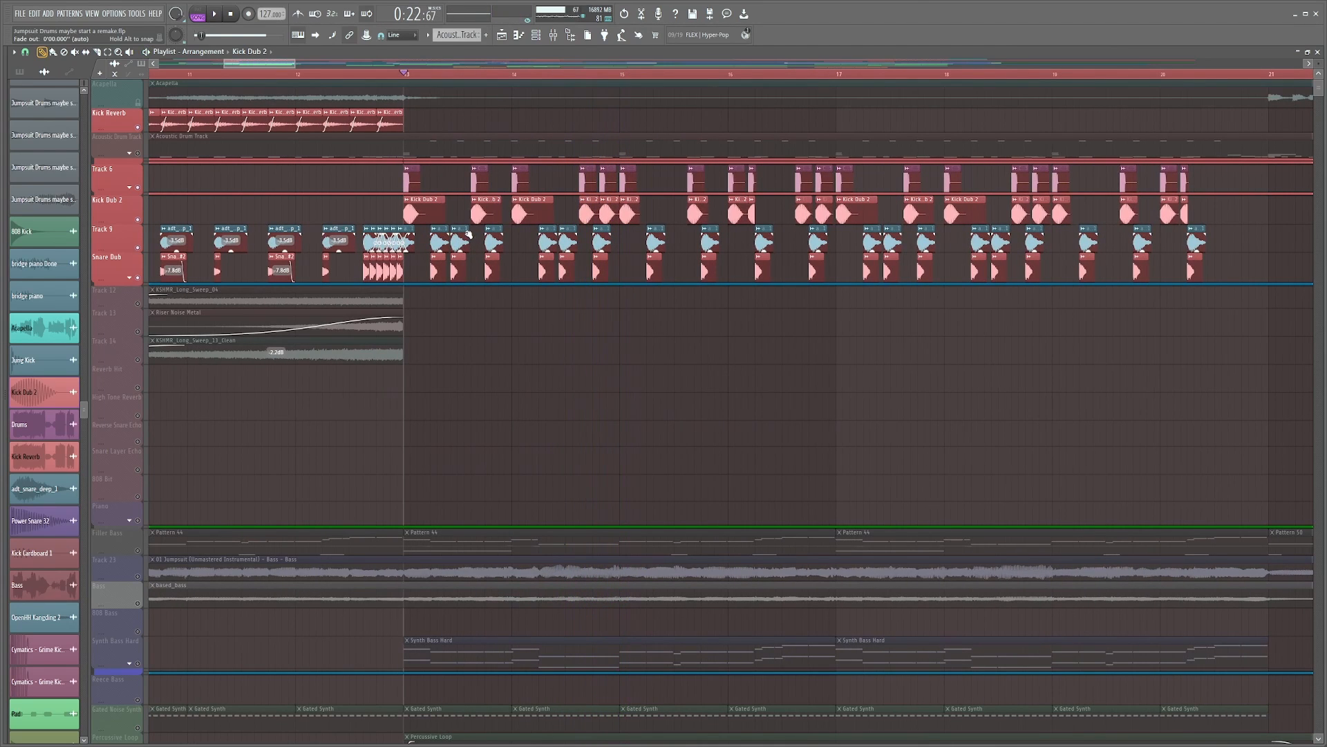
Step: View the adt_snare_deep_1 clip's sample settings and waveform, and close them
{"action": "double_click", "coordinate": [468, 235]}
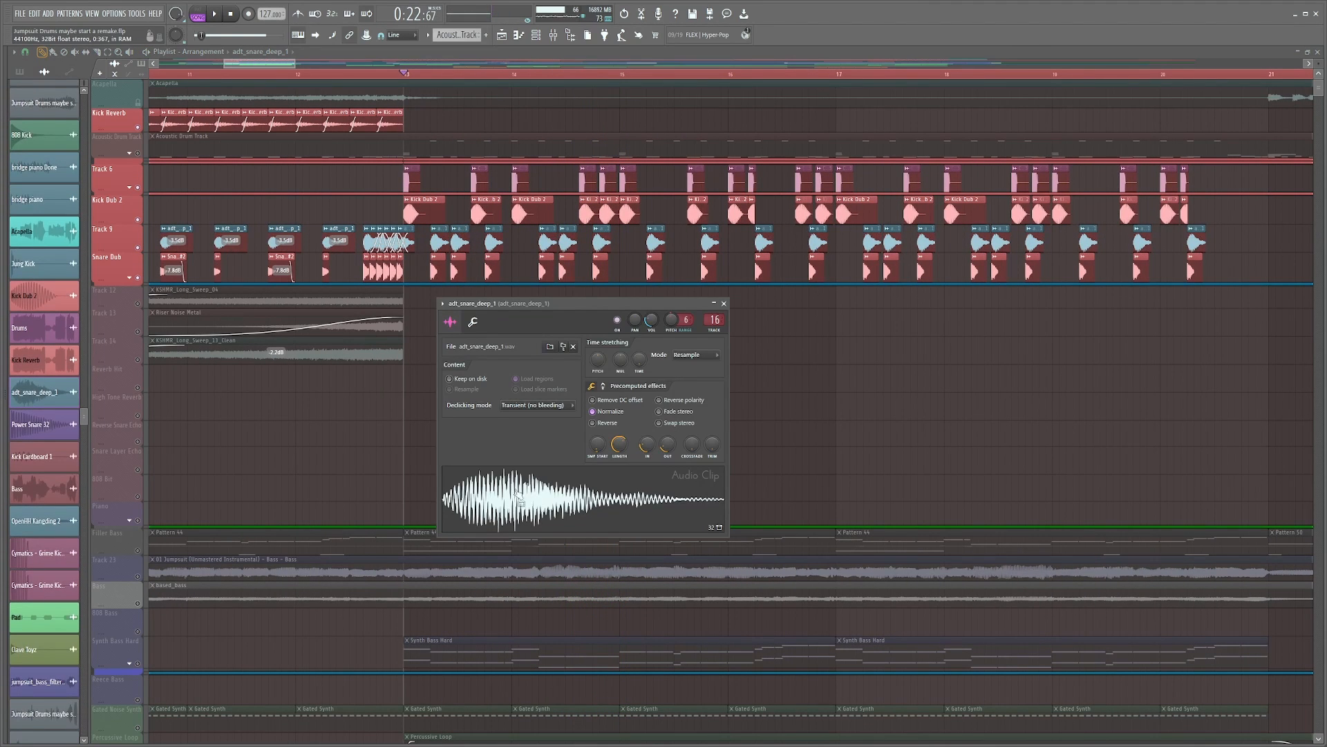
{"action": "left_click", "coordinate": [725, 304]}
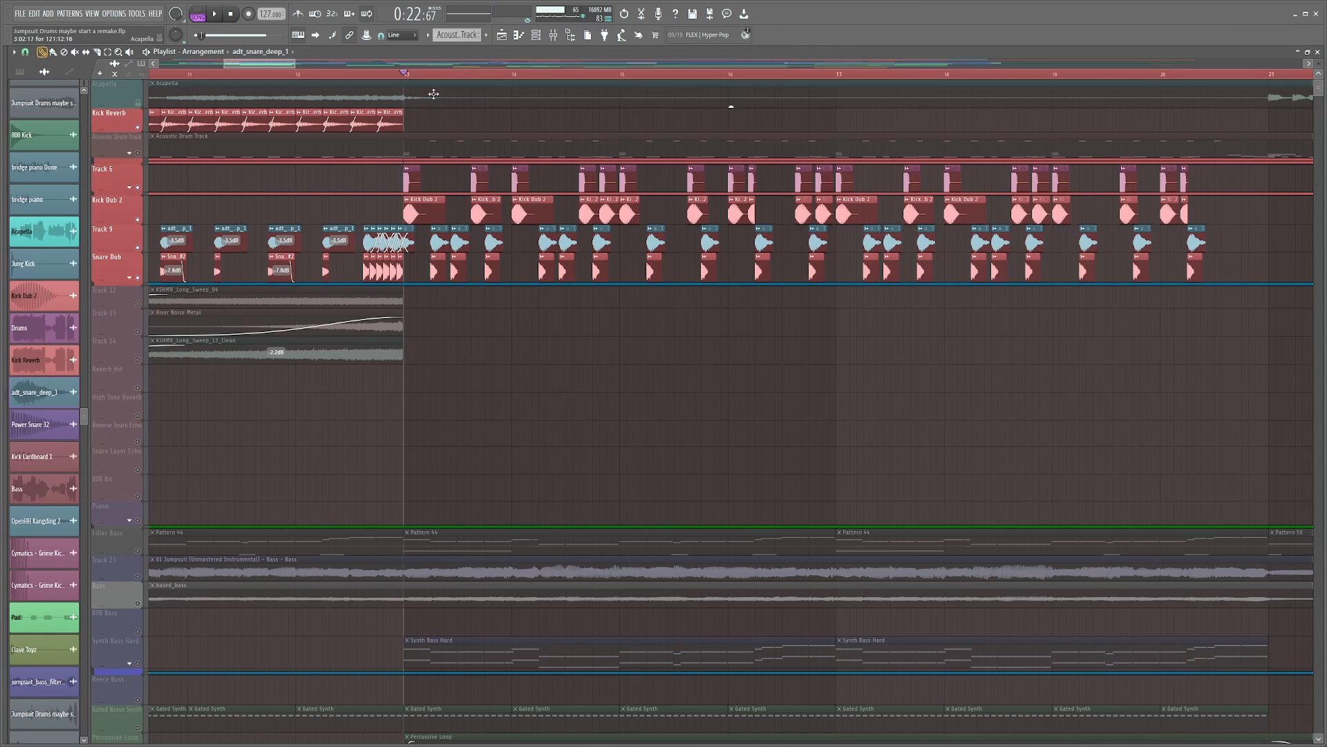
Step: Compare the snare layers after bar 13 by playing them with Track 9 muted and with it enabled
{"action": "scroll", "coordinate": [430, 82], "scroll_direction": "up", "scroll_amount": 4}
{"action": "scroll", "coordinate": [432, 82], "scroll_direction": "up", "scroll_amount": 4}
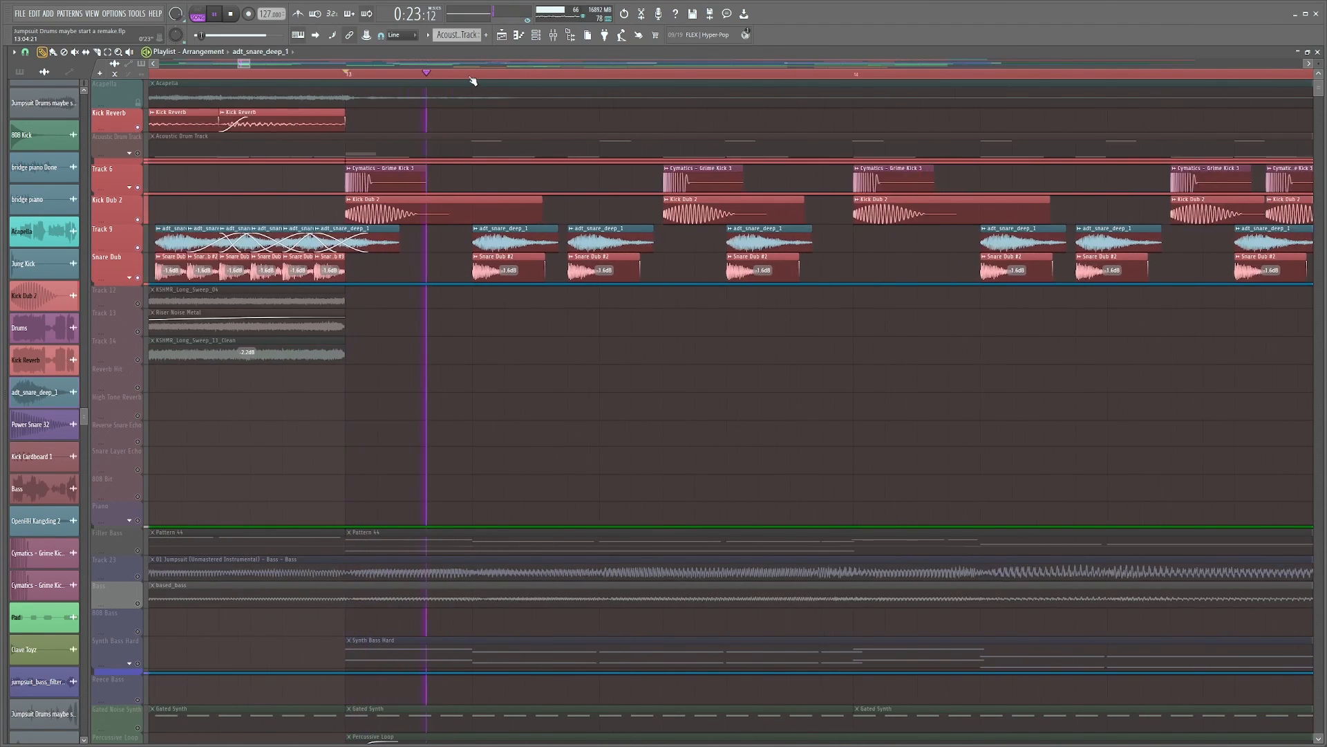
{"action": "left_click", "coordinate": [138, 246]}
{"action": "key", "text": "space"}
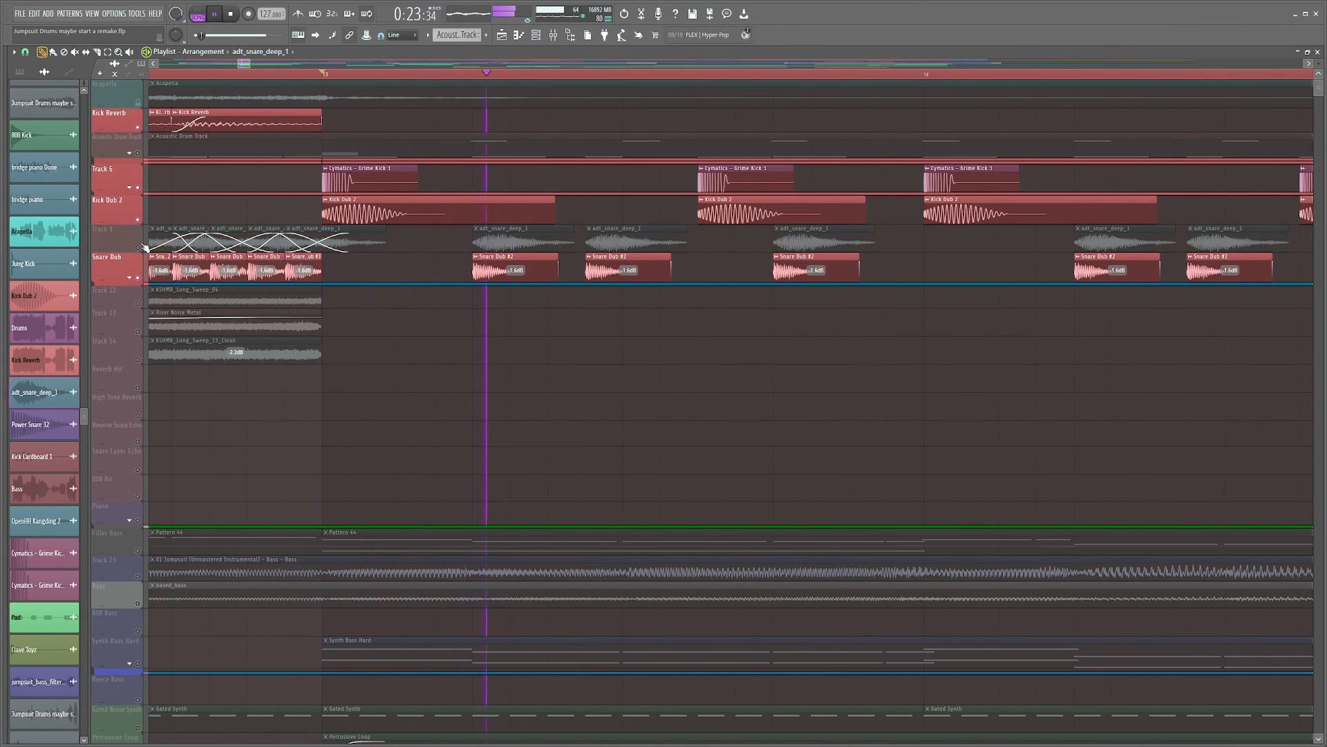
{"action": "key", "text": "space"}
{"action": "left_click", "coordinate": [138, 247]}
{"action": "key", "text": "space"}
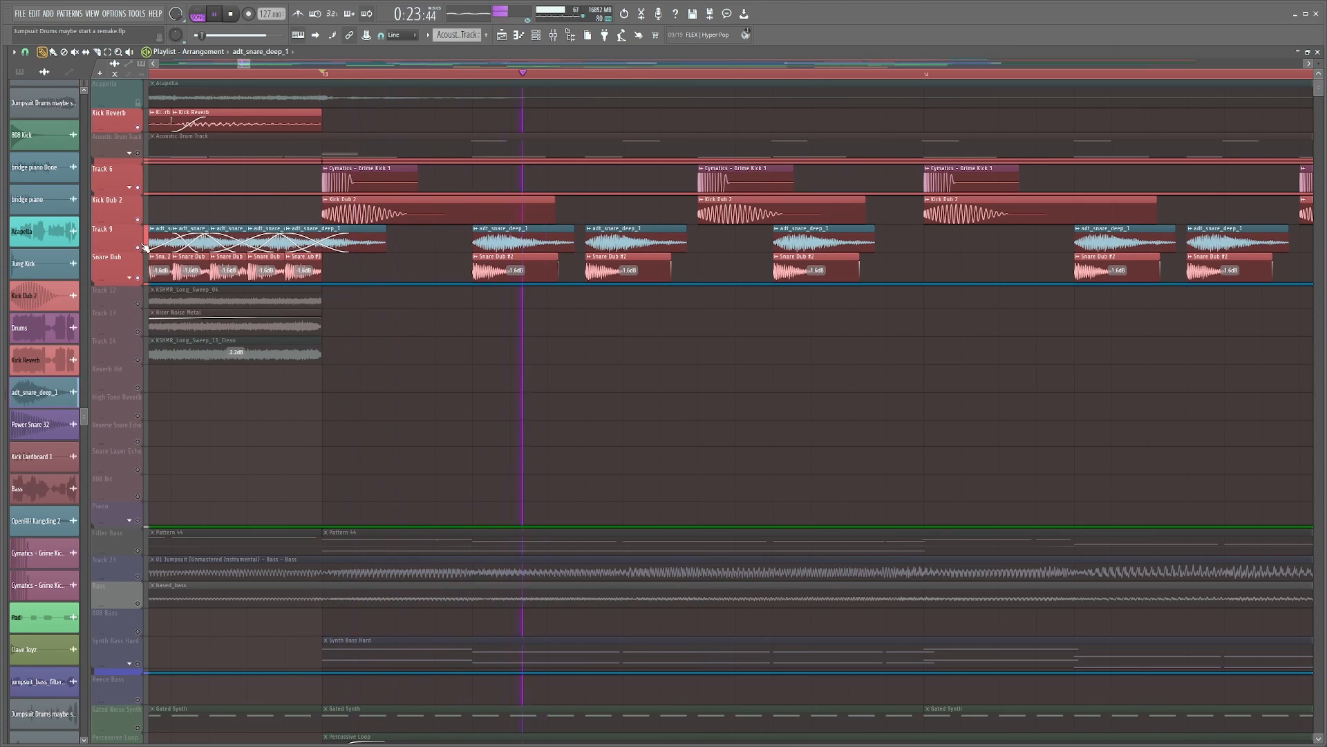
{"action": "key", "text": "space"}
Step: Unmute the Acoustic Drum Track and mute the Reverb Hit track around bar 28, keeping High Tone Reverb enabled
{"action": "left_click", "coordinate": [138, 152]}
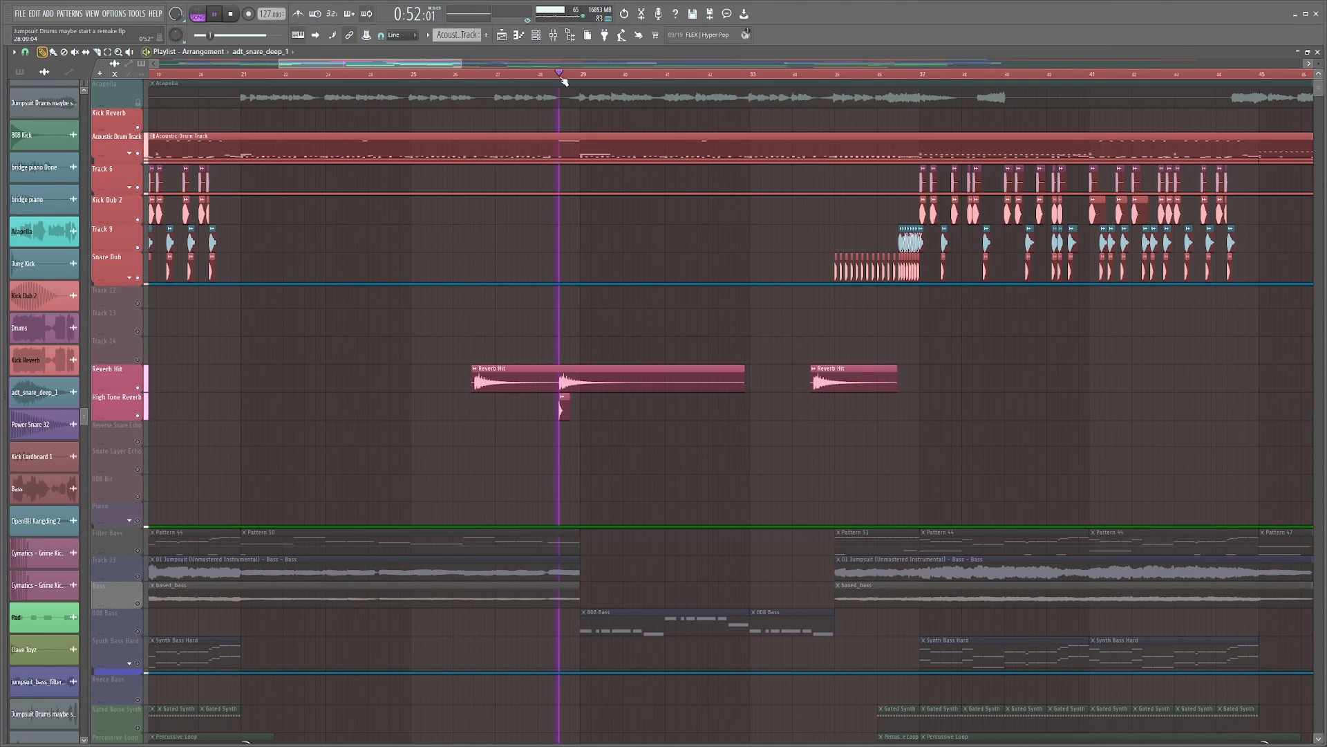
{"action": "scroll", "coordinate": [194, 406], "scroll_direction": "up", "scroll_amount": 5}
{"action": "left_click", "coordinate": [138, 388]}
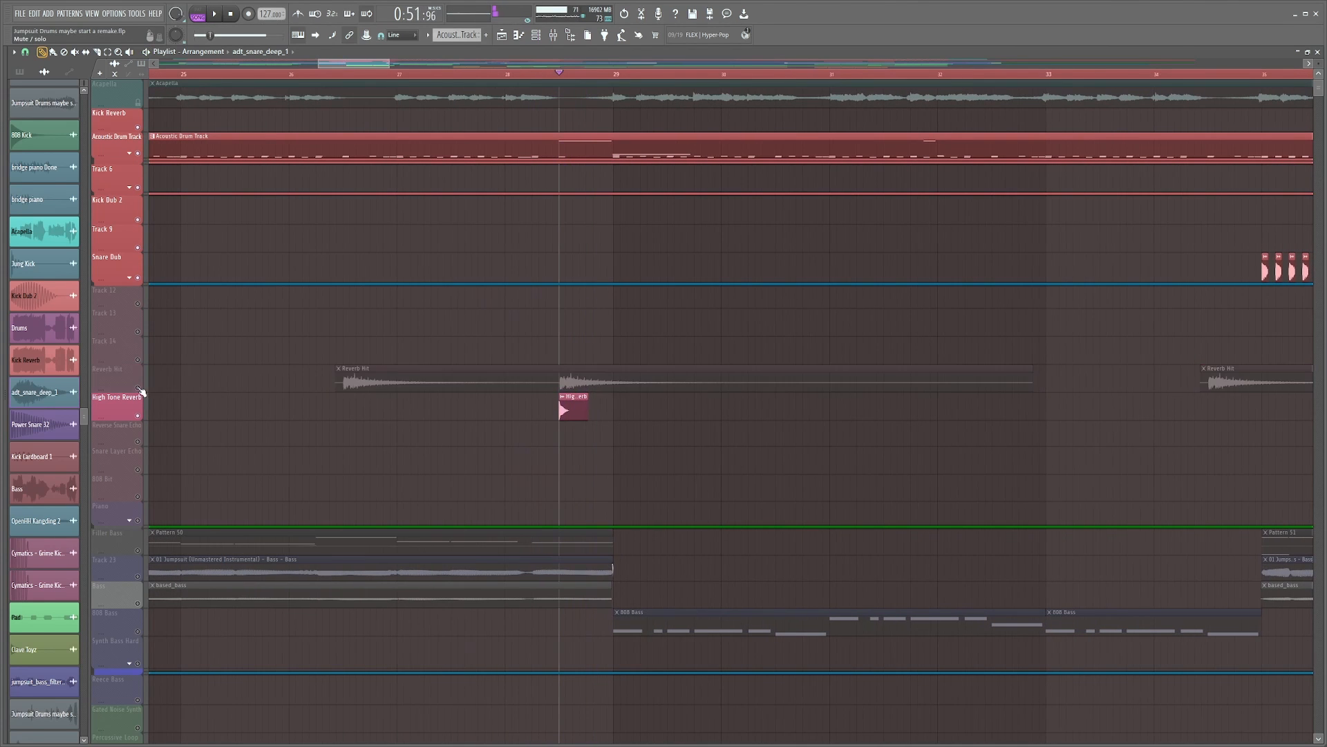
Step: Examine the Addictive Drums 2 notes of the Acoustic Drum Track during playback, from around piano-roll bar 33 to 41
{"action": "double_click", "coordinate": [576, 411]}
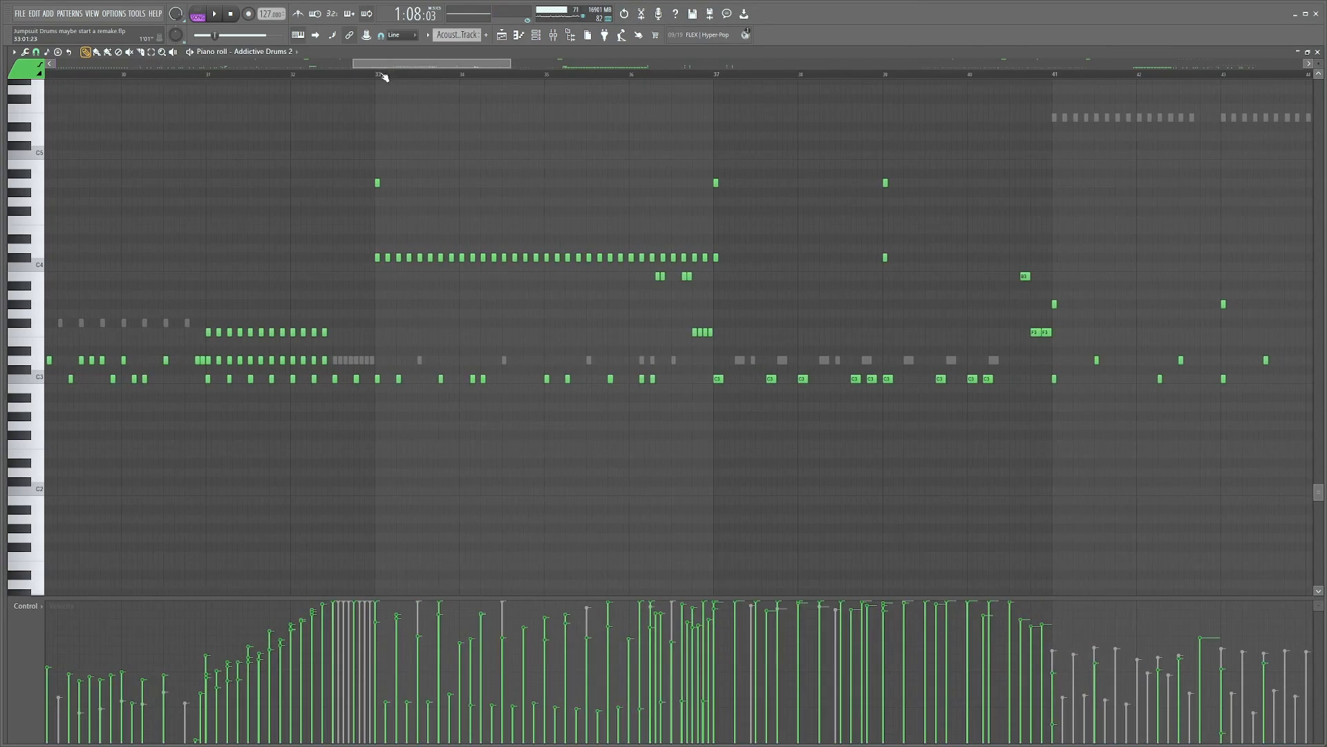
{"action": "scroll", "coordinate": [384, 77], "scroll_direction": "up", "scroll_amount": 3}
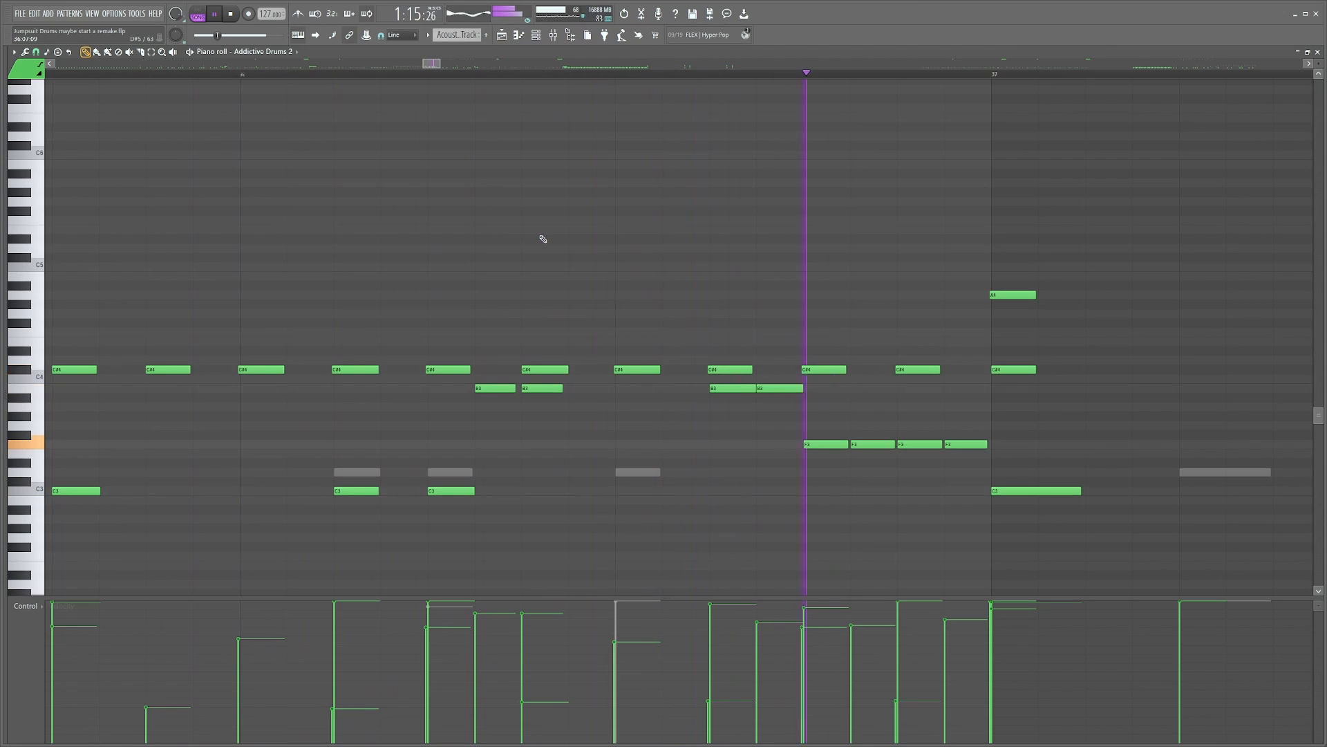
{"action": "scroll", "coordinate": [491, 82], "scroll_direction": "down", "scroll_amount": 3}
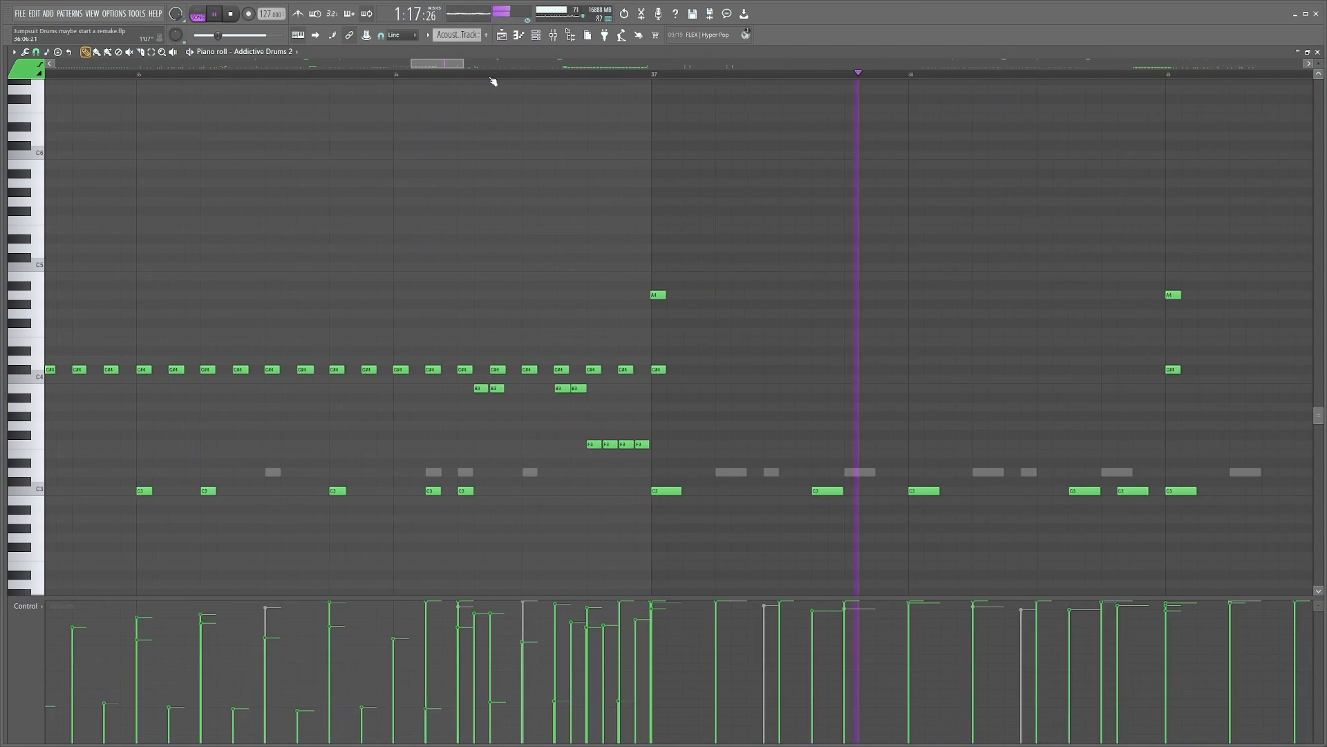
{"action": "scroll", "coordinate": [493, 82], "scroll_direction": "down", "scroll_amount": 3}
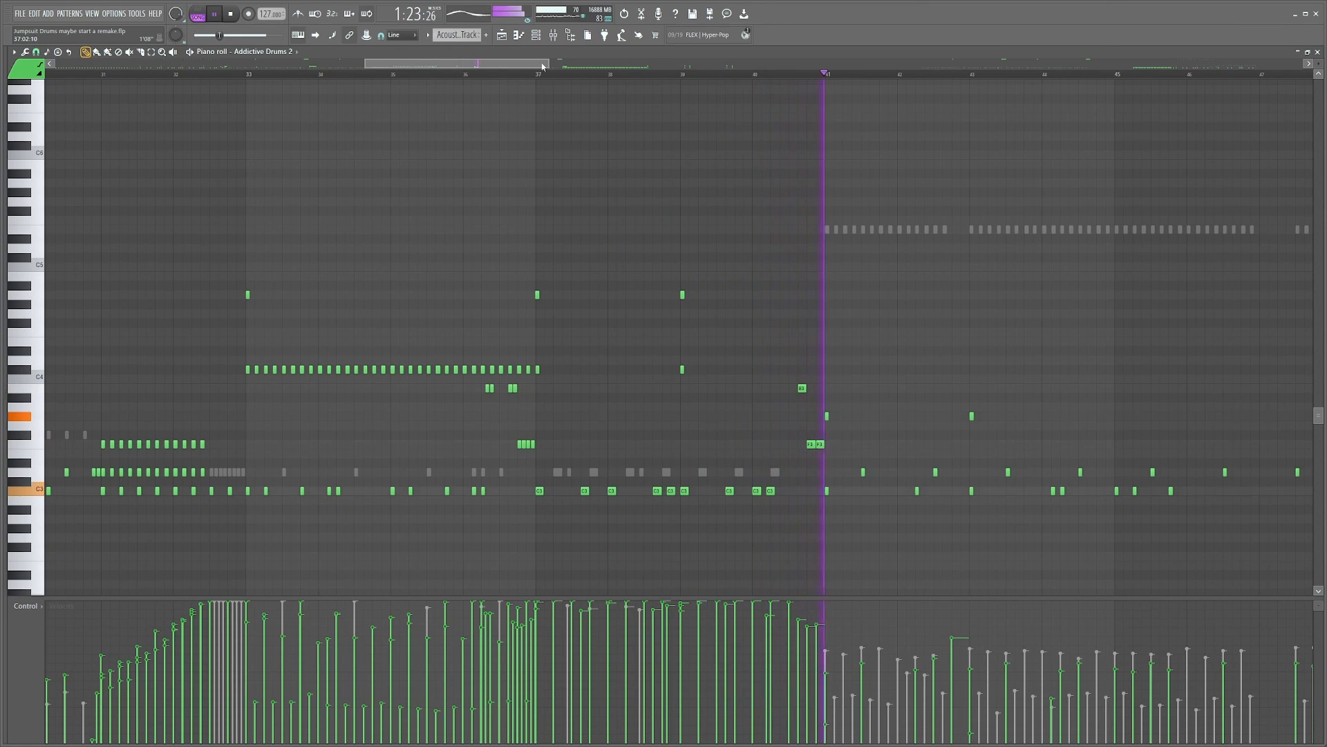
{"action": "left_click_drag", "start_coordinate": [486, 67], "coordinate": [527, 68]}
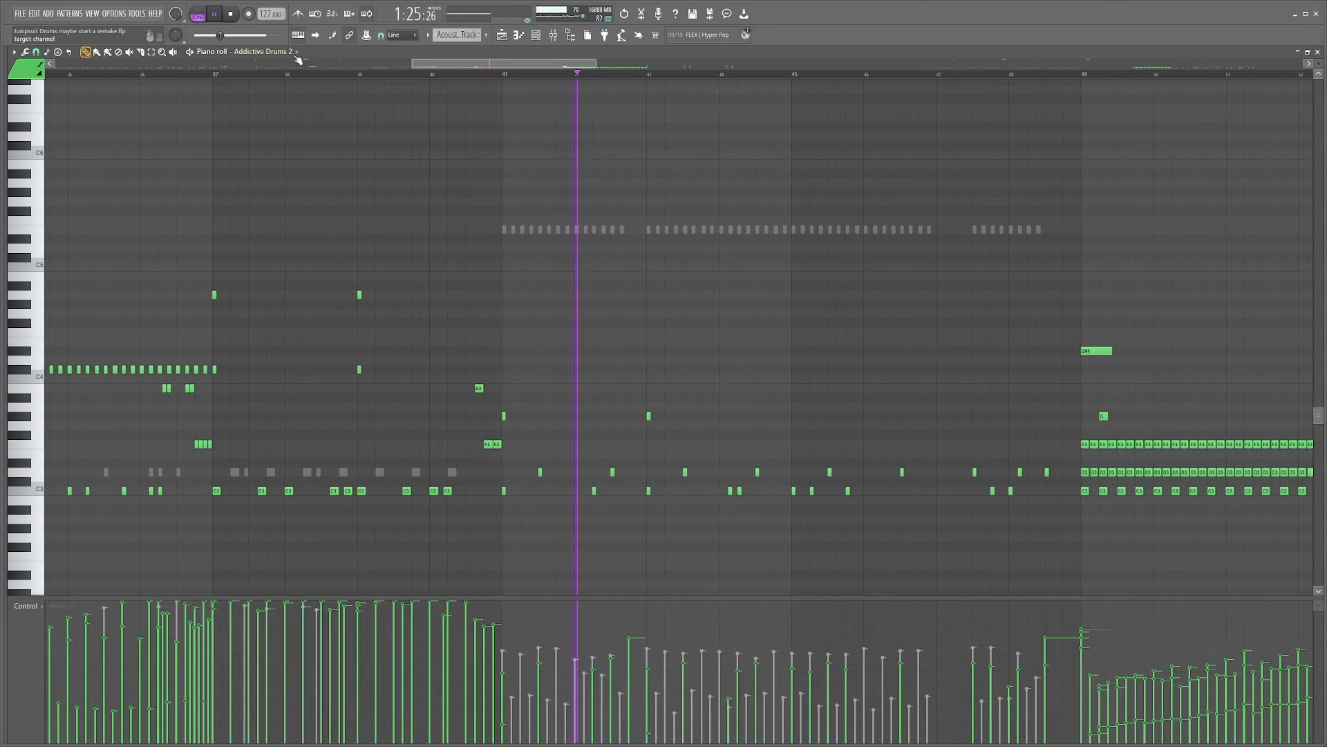
Step: Review the Addictive Drums 2 #3 and #2 channels' notes in the piano roll, and return to the main Addictive Drums 2 channel
{"action": "left_click", "coordinate": [298, 55]}
{"action": "left_click", "coordinate": [1073, 441]}
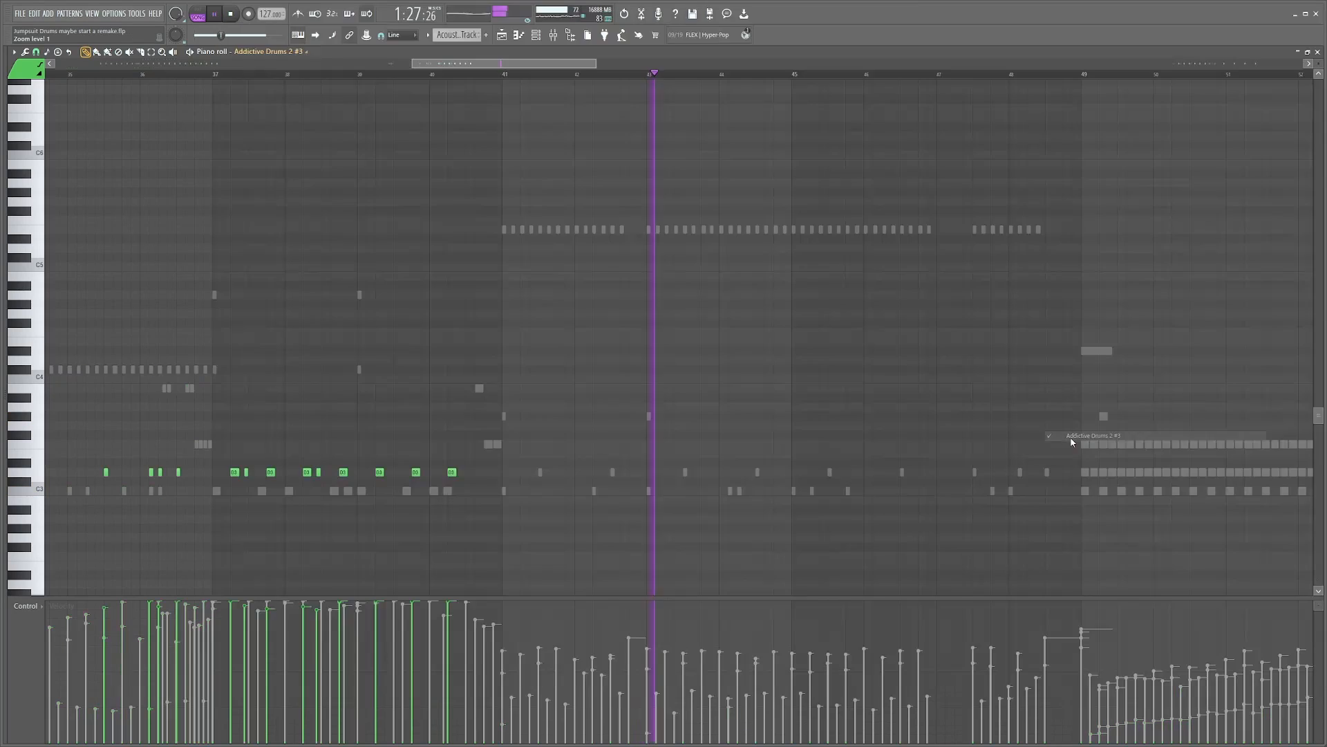
{"action": "scroll", "coordinate": [291, 57], "scroll_direction": "up", "scroll_amount": 2}
{"action": "scroll", "coordinate": [291, 57], "scroll_direction": "down", "scroll_amount": 1}
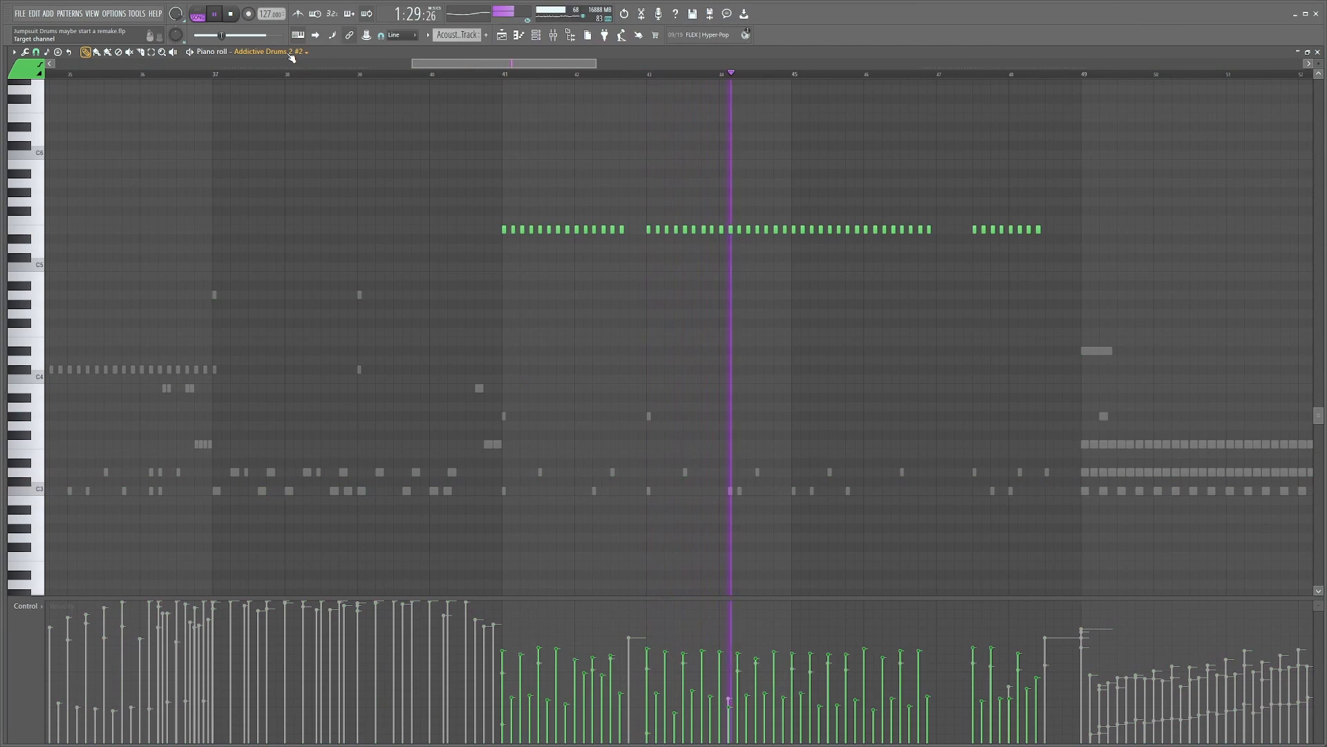
{"action": "scroll", "coordinate": [292, 58], "scroll_direction": "up", "scroll_amount": 1}
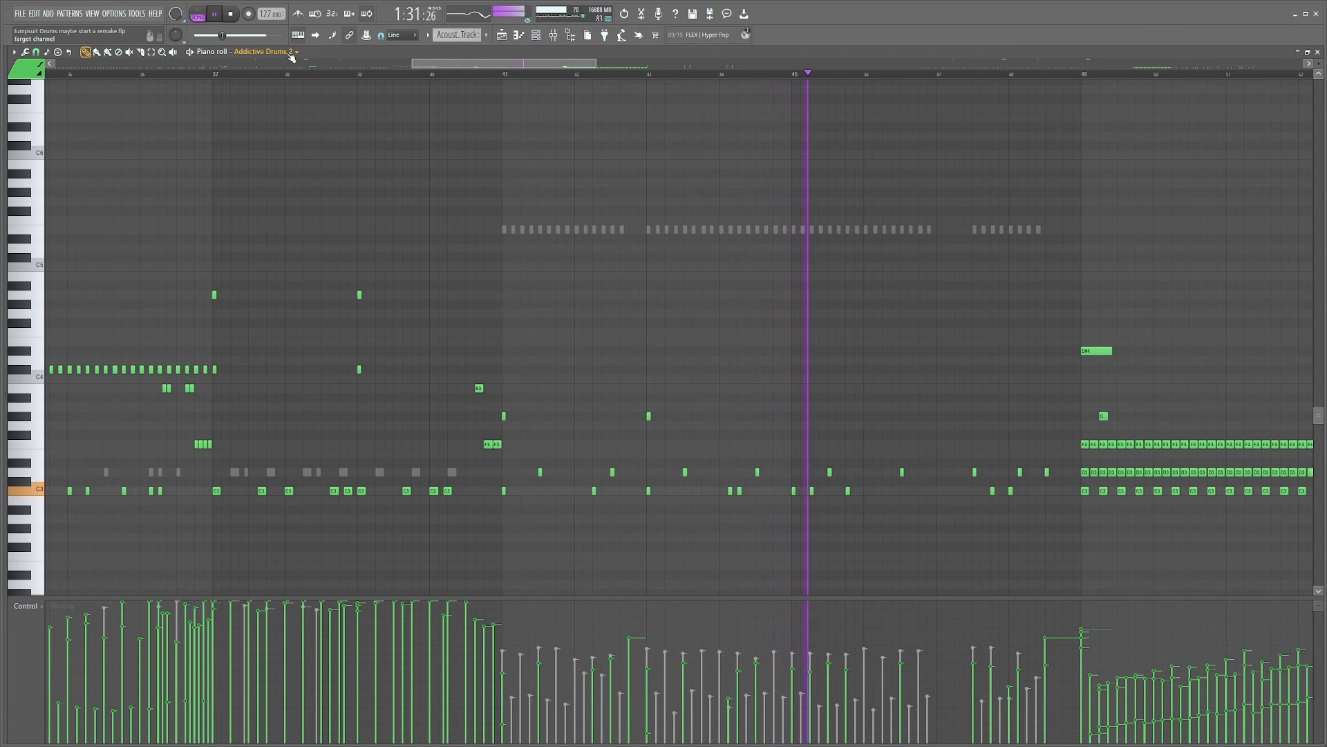
{"action": "left_click_drag", "start_coordinate": [442, 63], "coordinate": [506, 44]}
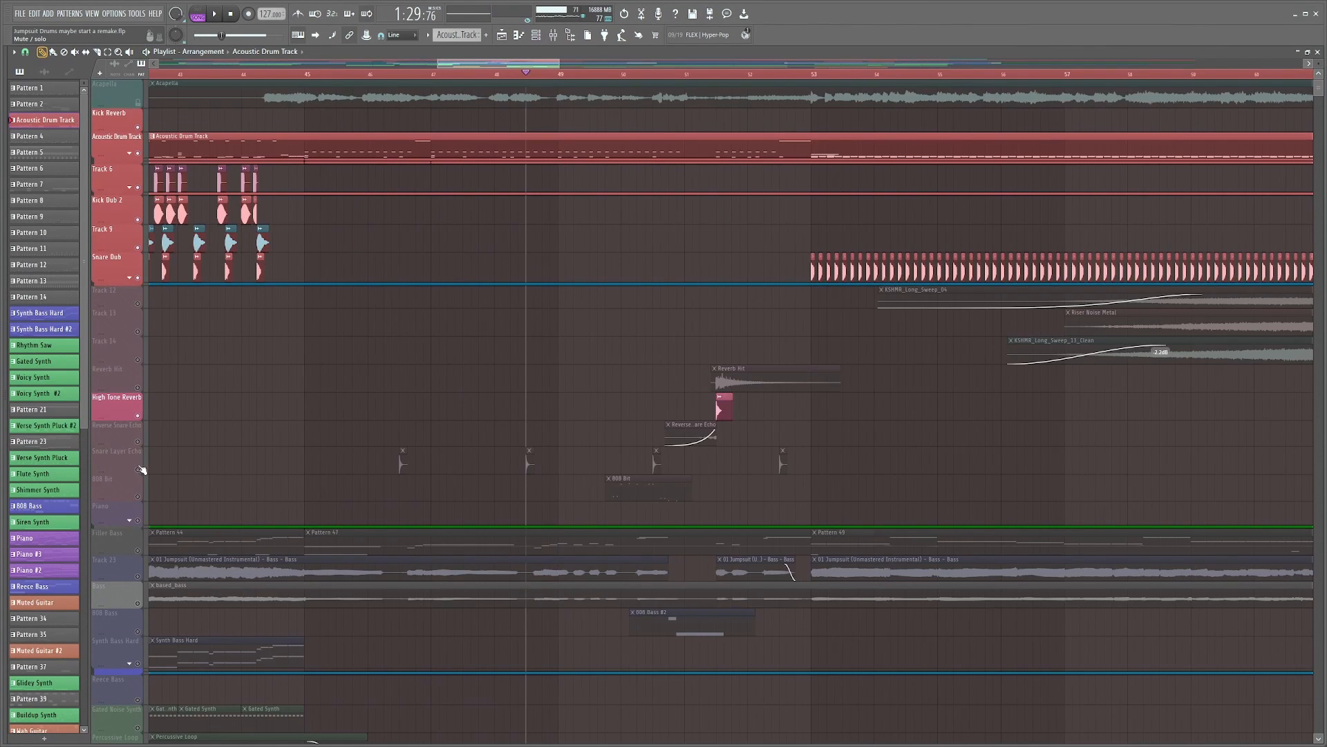
Step: Solo the Snare Layer Echo track in the playlist and view the sample settings of its Bracke Snare clip
{"action": "right_click", "coordinate": [138, 469]}
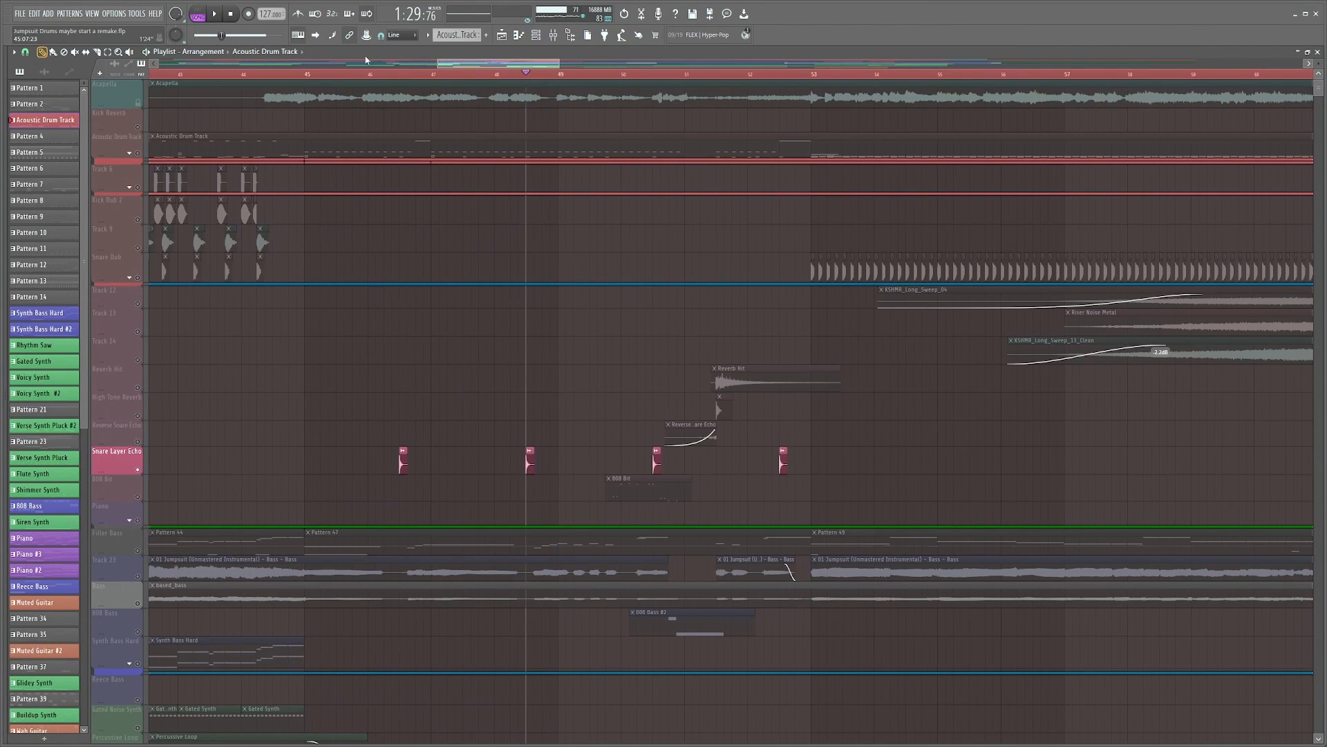
{"action": "left_click", "coordinate": [385, 74]}
{"action": "scroll", "coordinate": [385, 79], "scroll_direction": "up", "scroll_amount": 5}
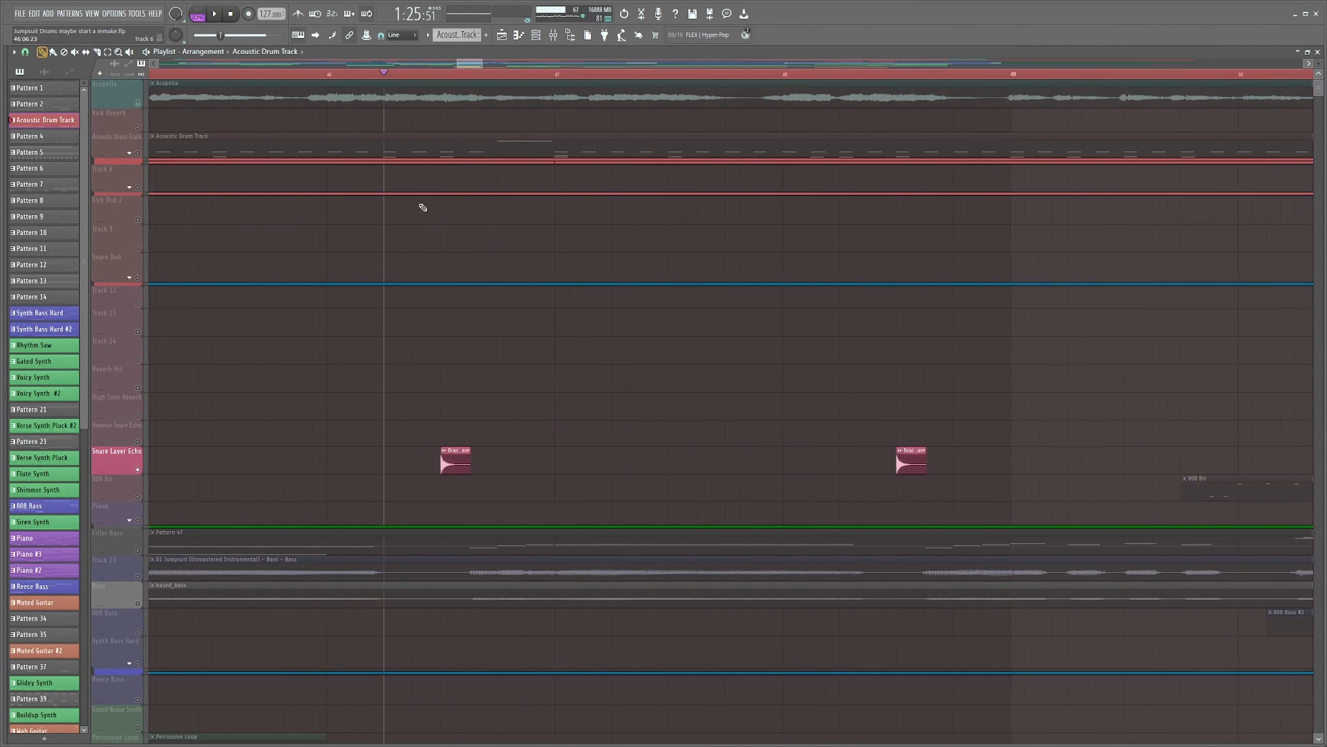
{"action": "double_click", "coordinate": [470, 464]}
{"action": "left_click_drag", "start_coordinate": [275, 209], "coordinate": [452, 212]}
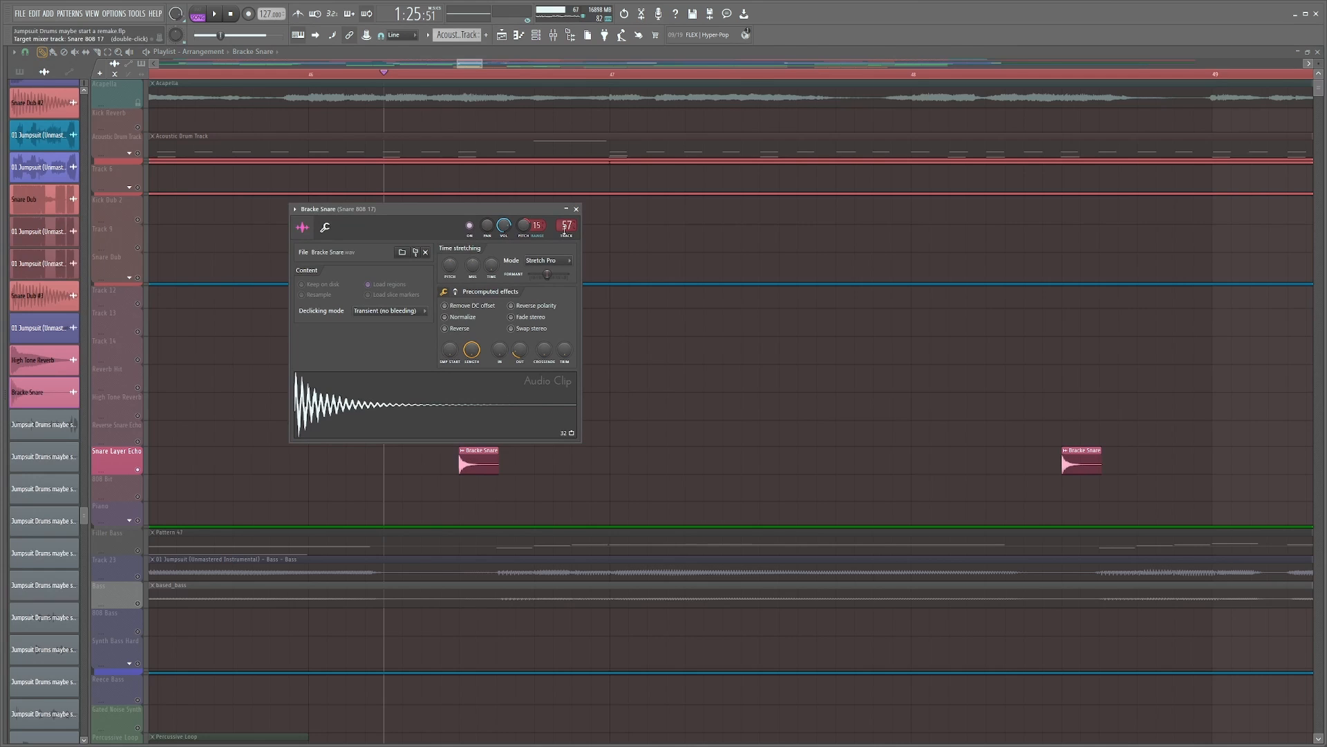
Step: Inspect the EchoBoy effect on the Bracke Snare's mixer track and close it
{"action": "double_click", "coordinate": [566, 227]}
{"action": "left_click", "coordinate": [42, 90]}
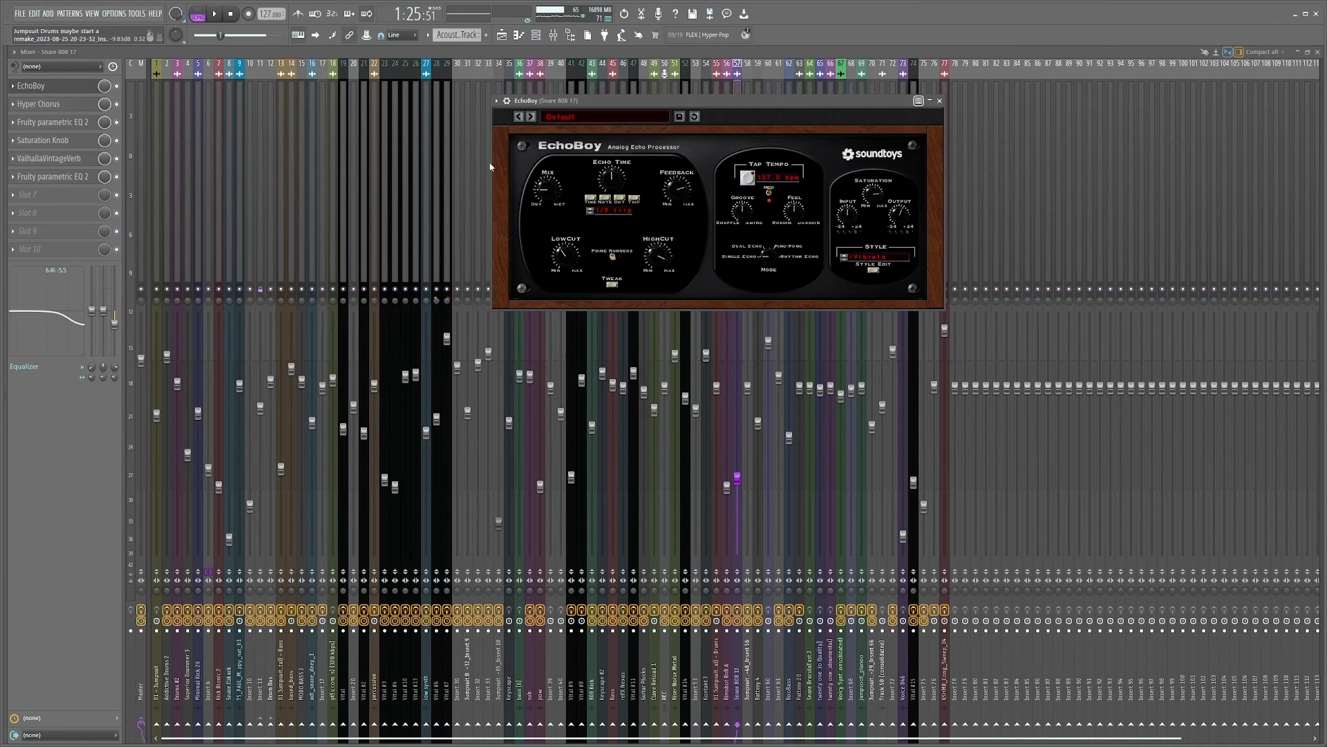
{"action": "left_click", "coordinate": [942, 102]}
{"action": "left_click", "coordinate": [943, 103]}
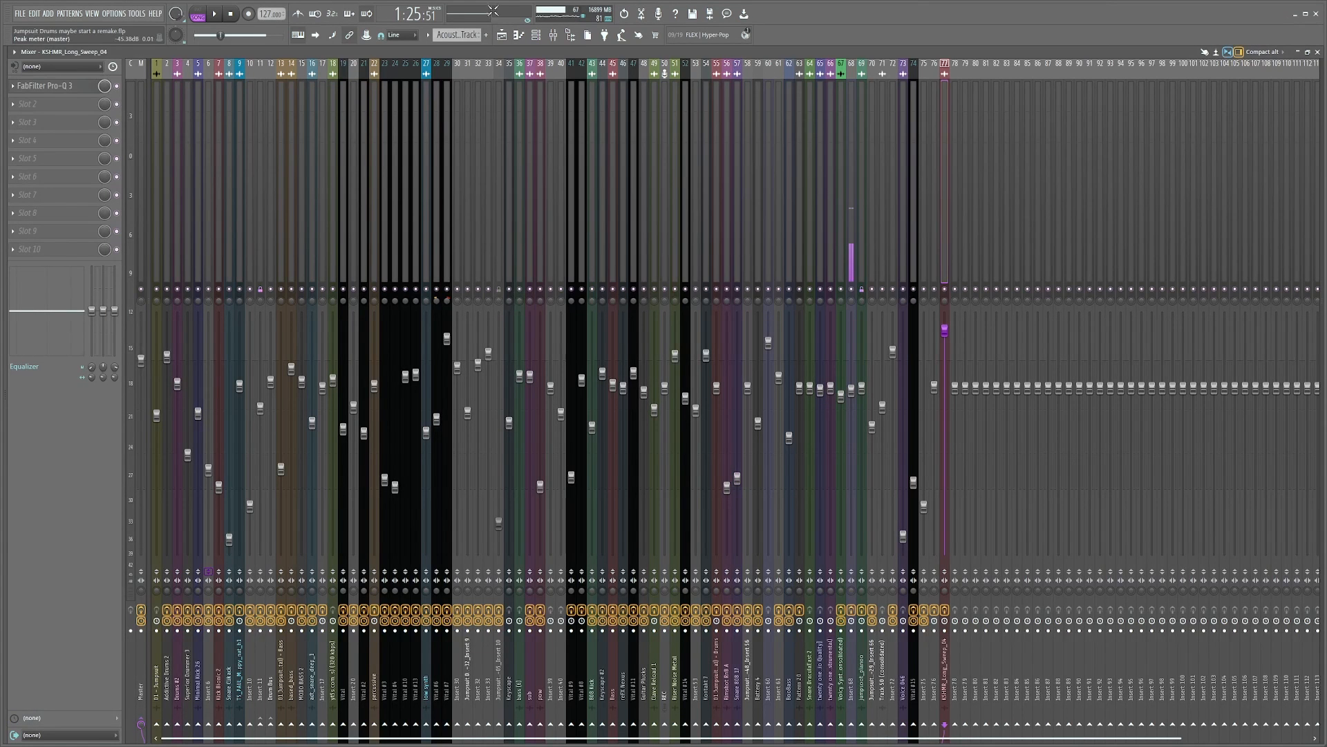
Step: Go back to the Bracke Snare's mixer track from its clip settings, inspect the ValhallaVintageVerb reverb and close it
{"action": "key", "text": "F9"}
{"action": "double_click", "coordinate": [480, 450]}
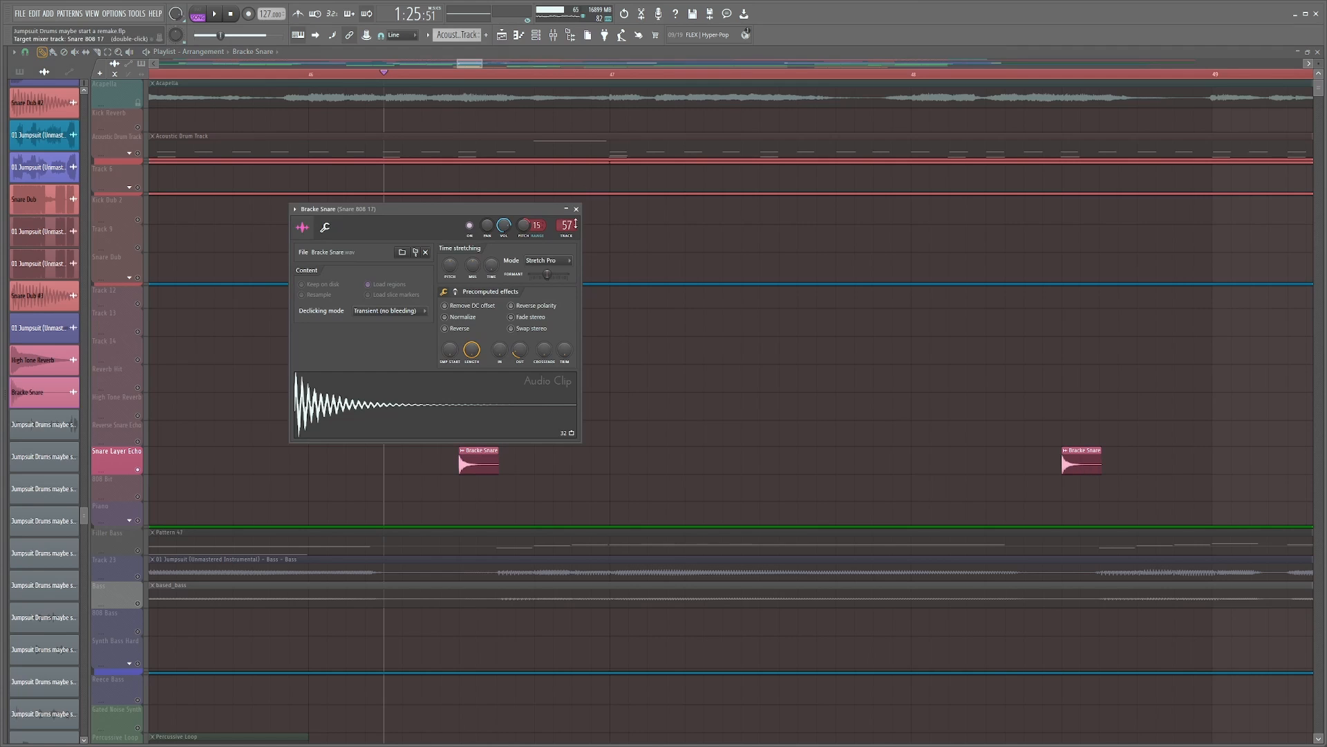
{"action": "double_click", "coordinate": [566, 226]}
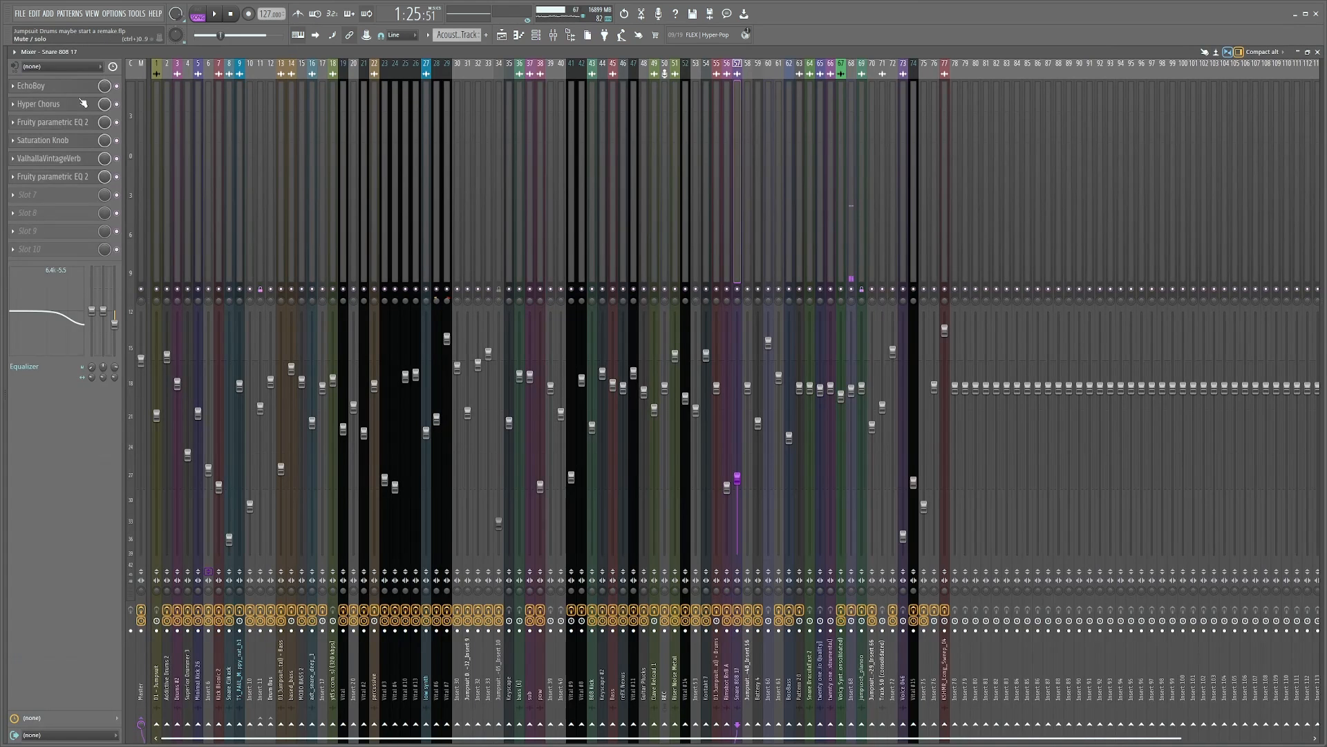
{"action": "left_click", "coordinate": [65, 159]}
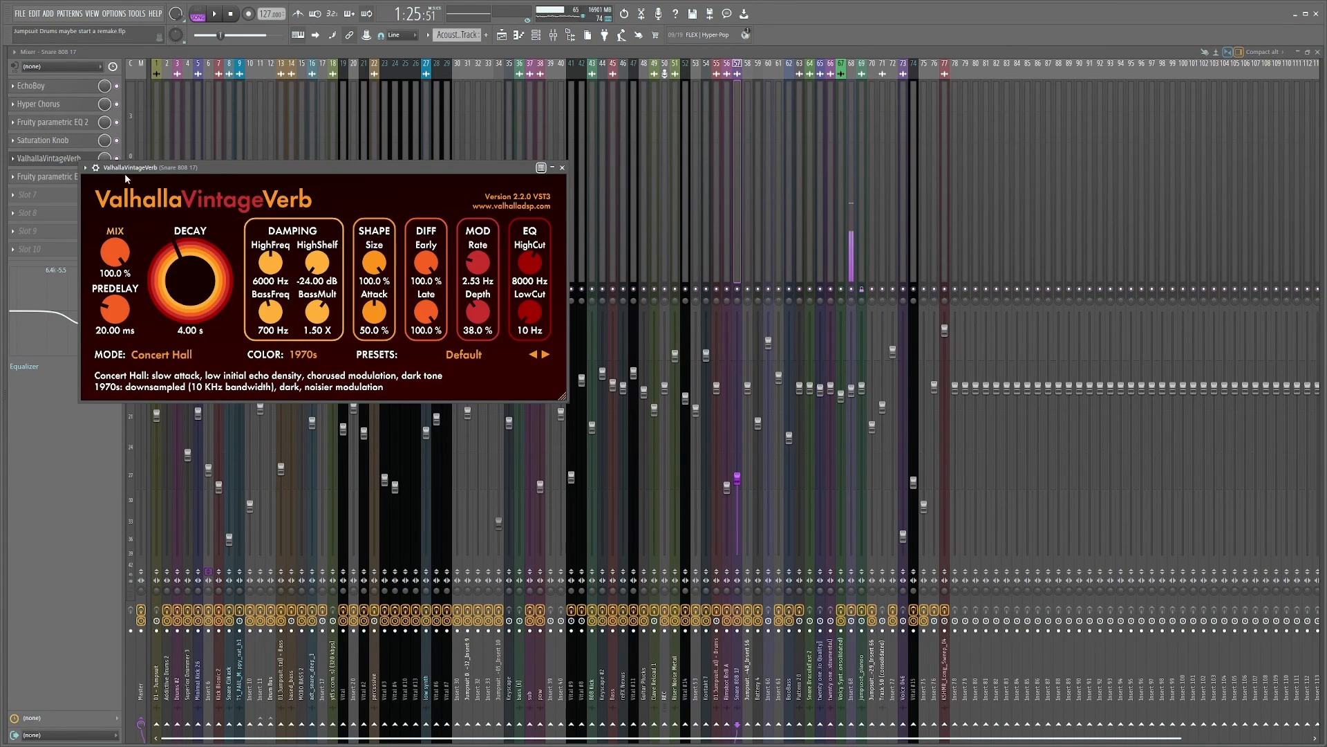
{"action": "left_click", "coordinate": [563, 168]}
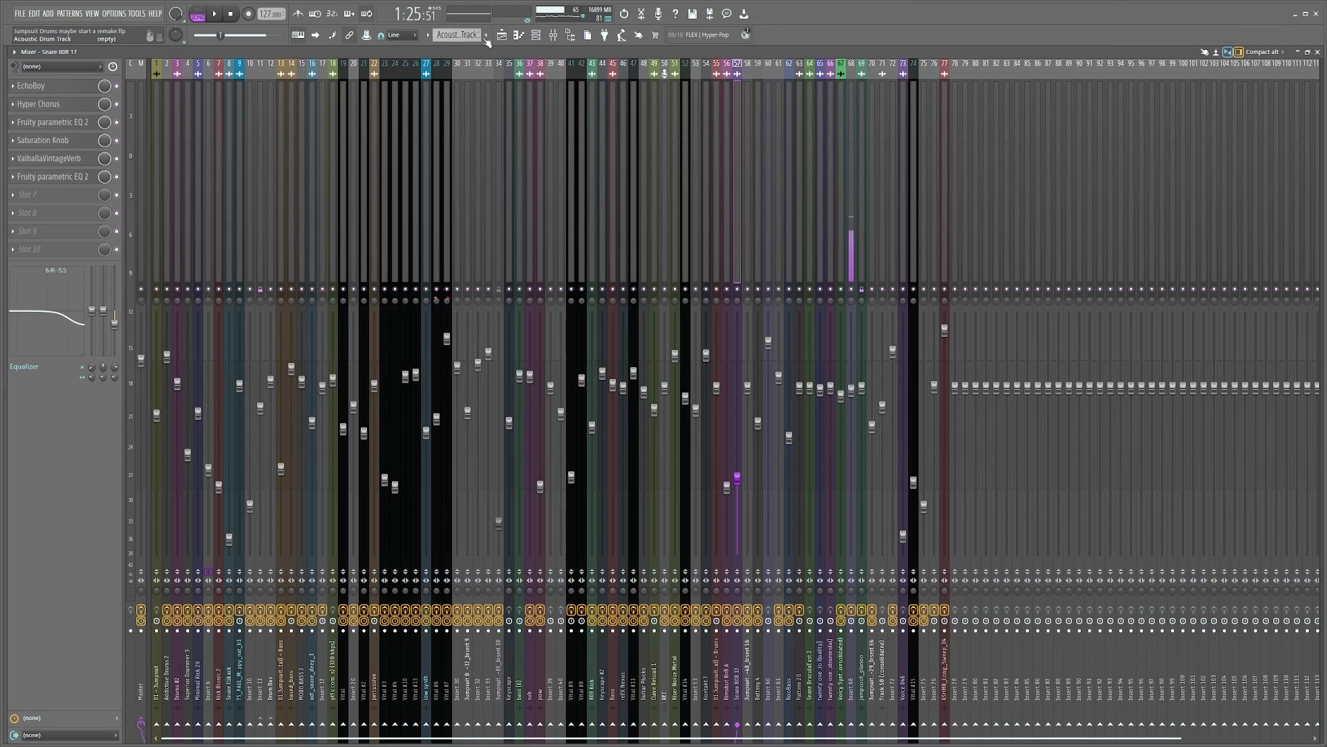
Step: Check the final Fruity parametric EQ 2 on the Snare 808 17 mixer track, and view the Bracke Snare clip's settings again
{"action": "left_click", "coordinate": [47, 176]}
{"action": "left_click", "coordinate": [387, 114]}
{"action": "left_click", "coordinate": [501, 36]}
{"action": "double_click", "coordinate": [477, 455]}
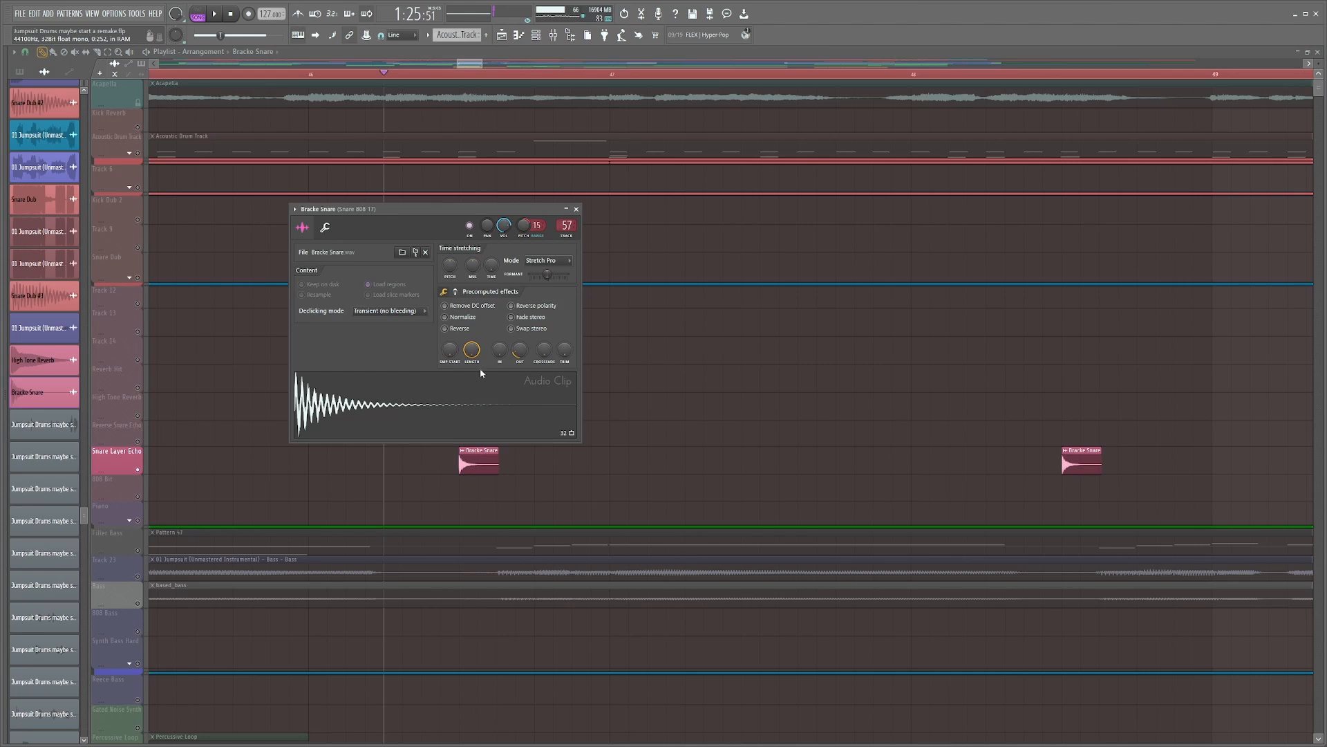
{"action": "left_click_drag", "start_coordinate": [458, 211], "coordinate": [748, 212]}
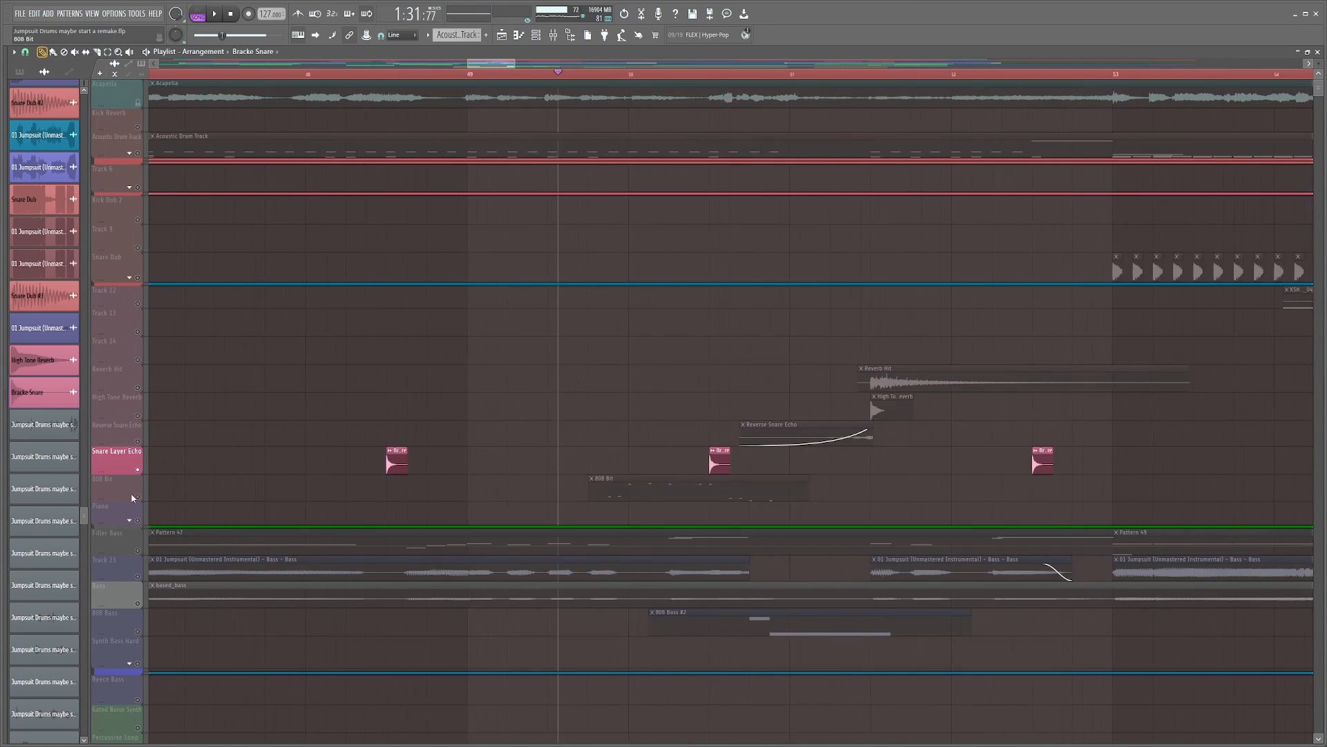
Step: Solo the 808 Bit track, play its Battery 4 pattern in the piano roll and examine the low and high notes
{"action": "key", "text": "space"}
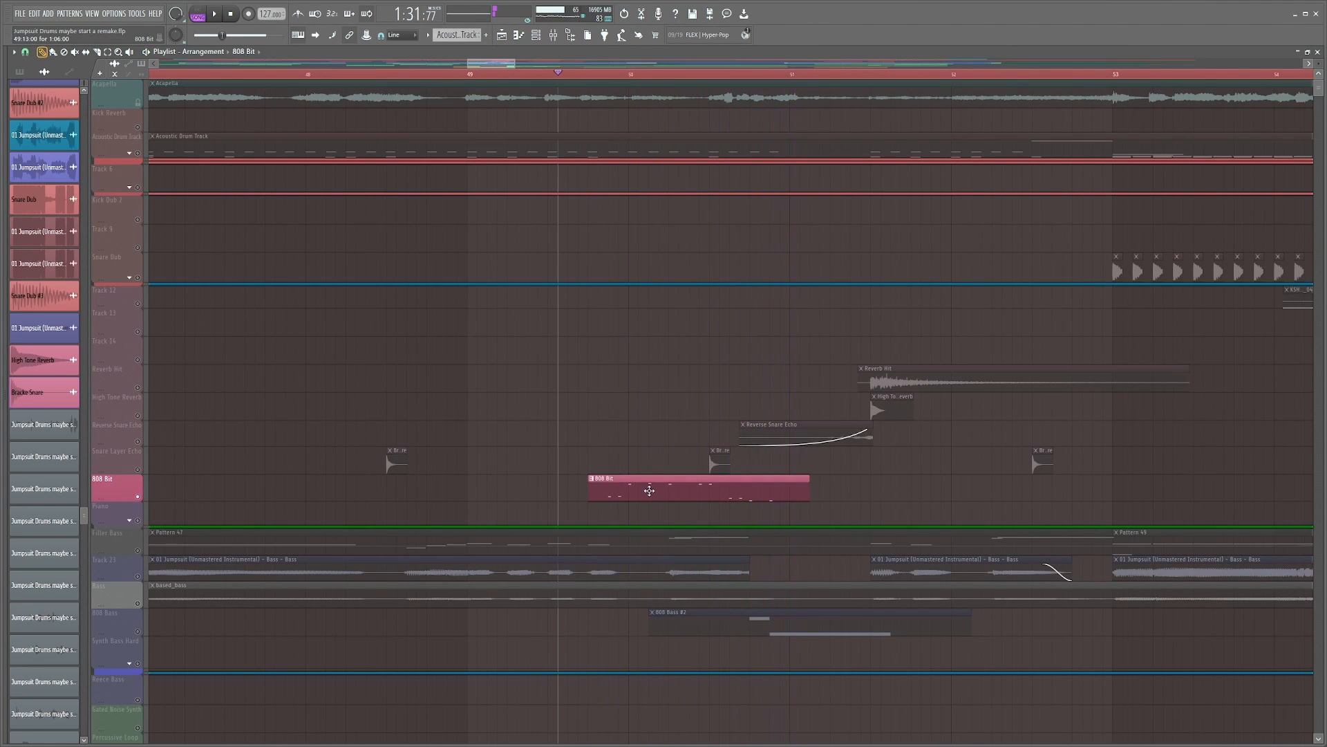
{"action": "double_click", "coordinate": [649, 477]}
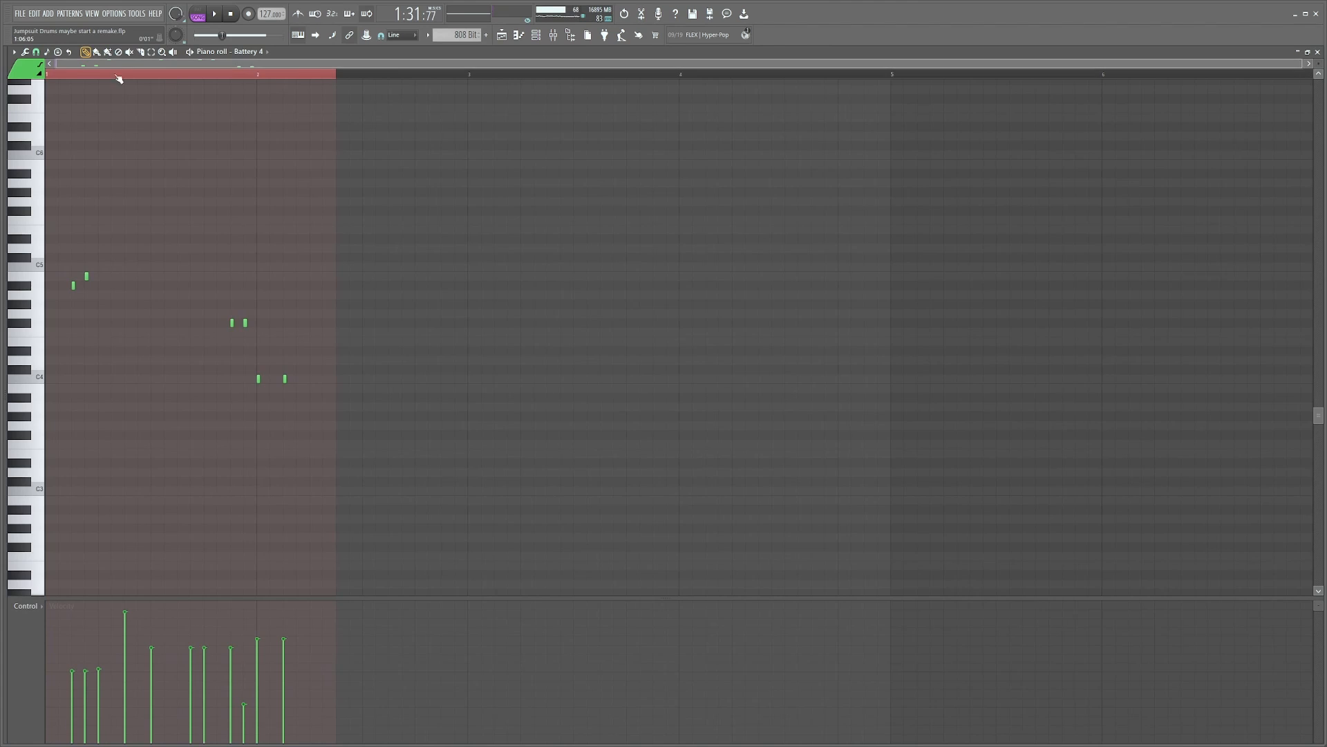
{"action": "key", "text": "space"}
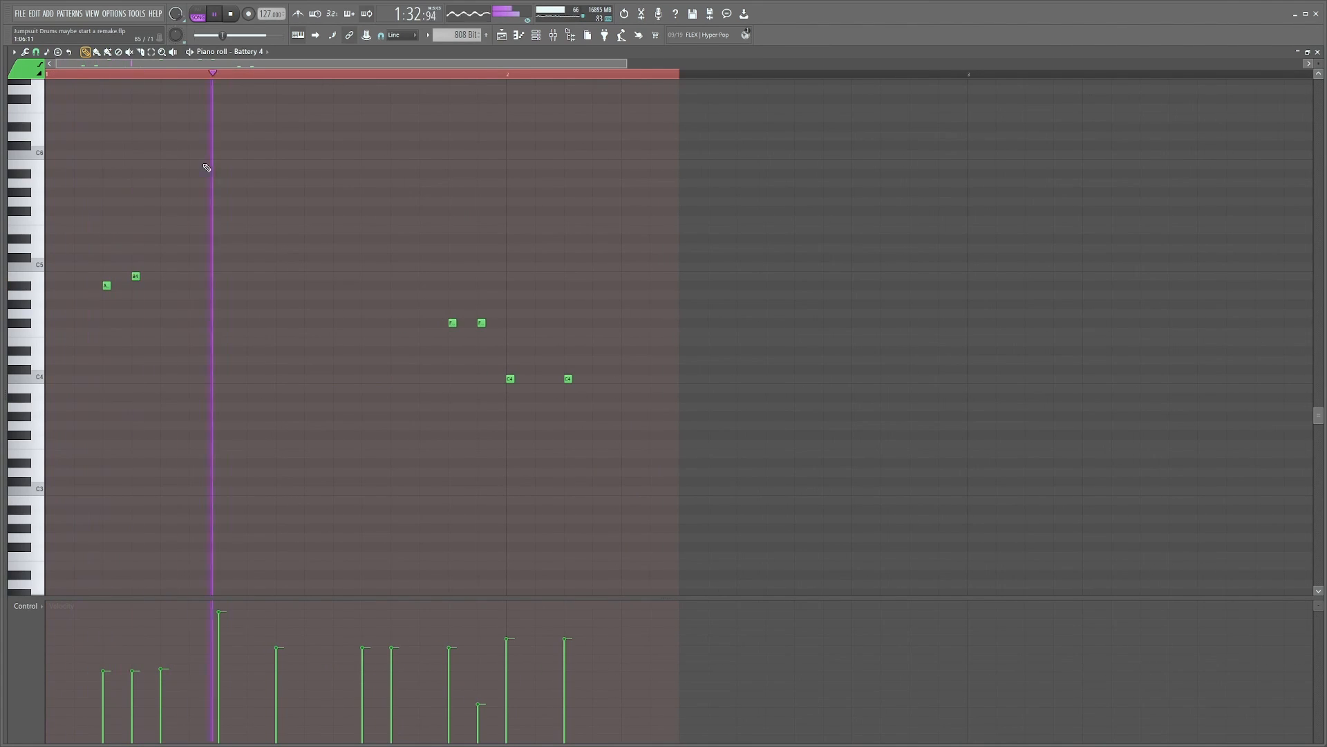
{"action": "scroll", "coordinate": [207, 168], "scroll_direction": "up", "scroll_amount": 5}
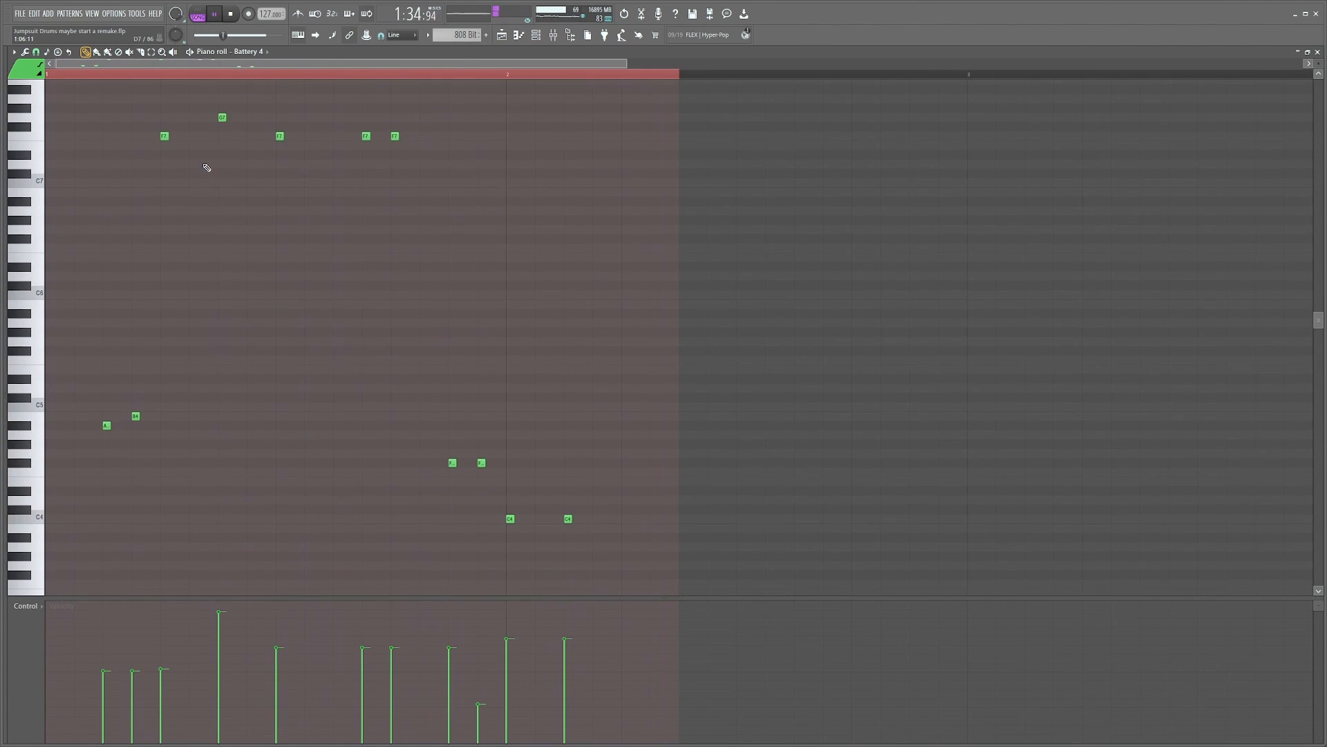
{"action": "key", "text": "space"}
Step: Solo the Reverse Snare Echo track in the playlist, view its reversed clip's sample settings, and play it
{"action": "key", "text": "F5"}
{"action": "double_click", "coordinate": [391, 319]}
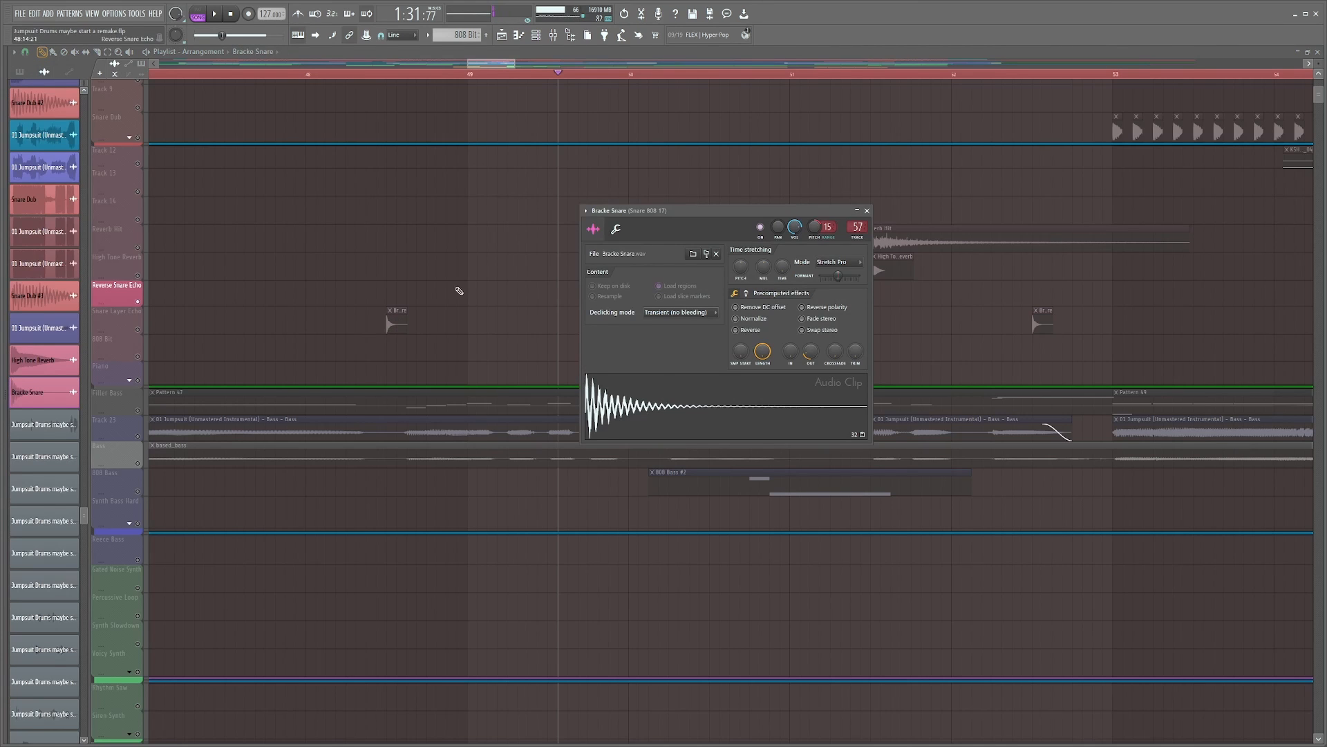
{"action": "key", "text": "Escape"}
{"action": "double_click", "coordinate": [769, 289]}
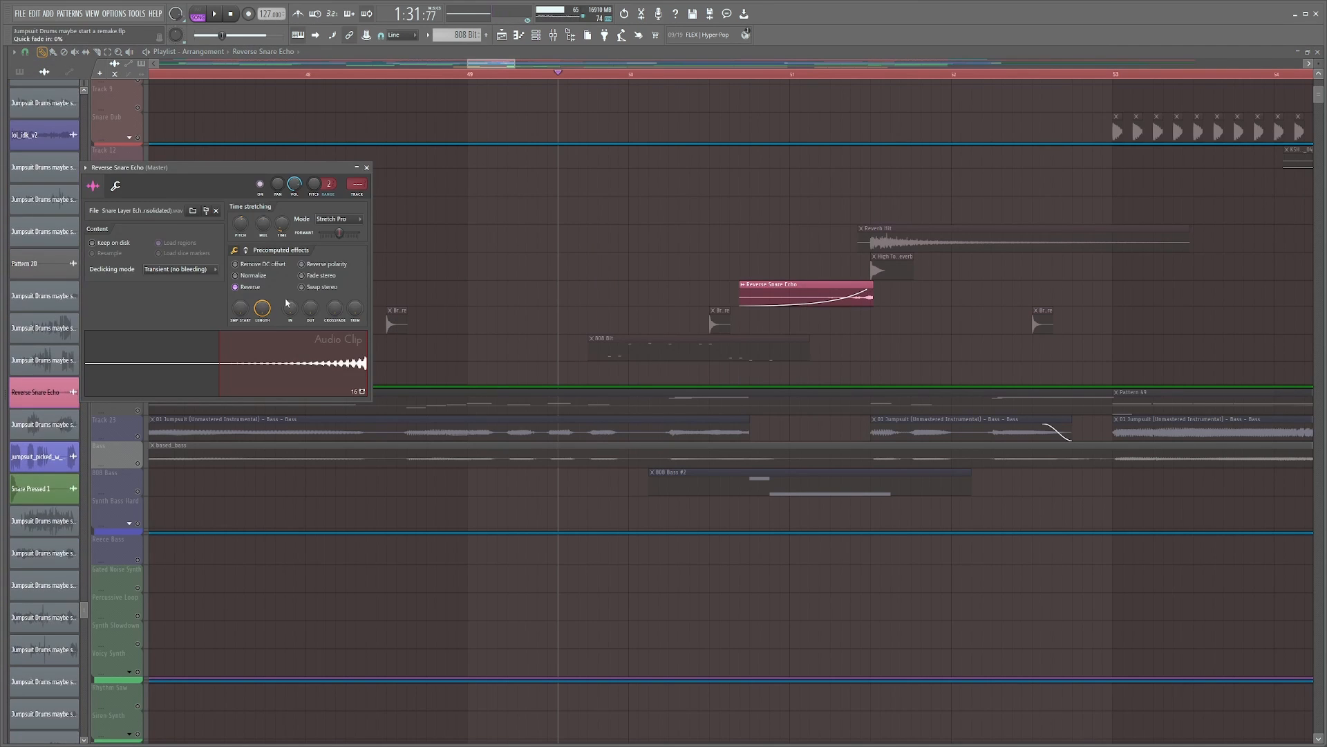
{"action": "key", "text": "Escape"}
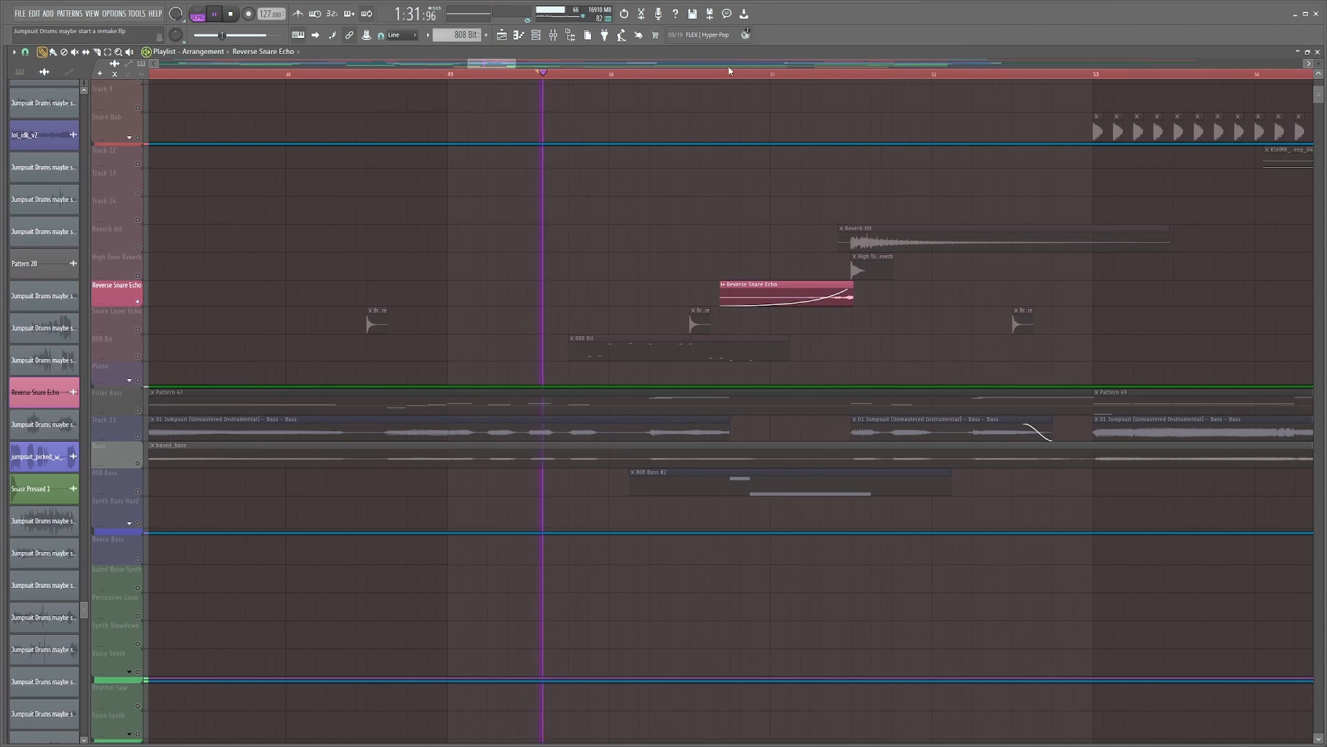
{"action": "key", "text": "space"}
{"action": "key", "text": "space"}
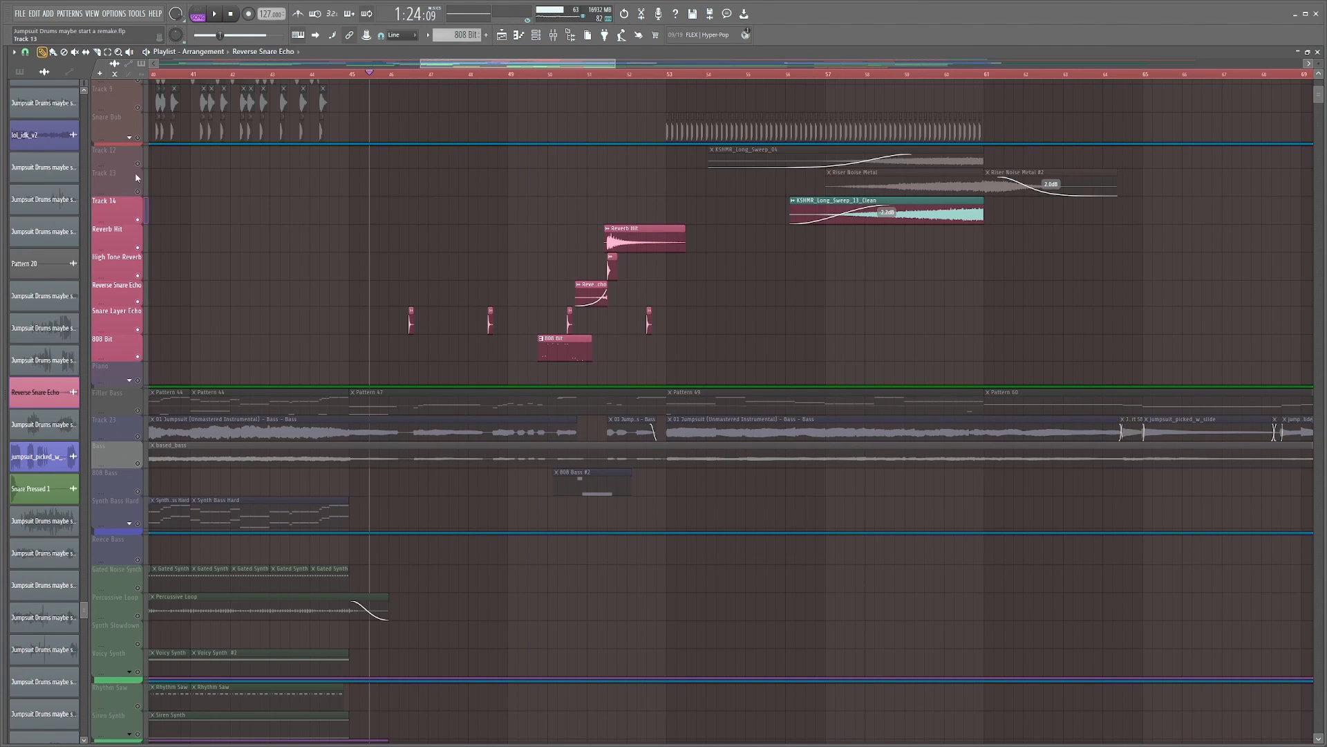
Step: Unmute Track 12, Track 13, the Acoustic Drum Track, Track 6, Kick Dub 2, Track 9 and Snare Dub alongside the enabled effect tracks
{"action": "left_click", "coordinate": [137, 164]}
{"action": "left_click", "coordinate": [138, 192]}
{"action": "scroll", "coordinate": [182, 216], "scroll_direction": "up", "scroll_amount": 5}
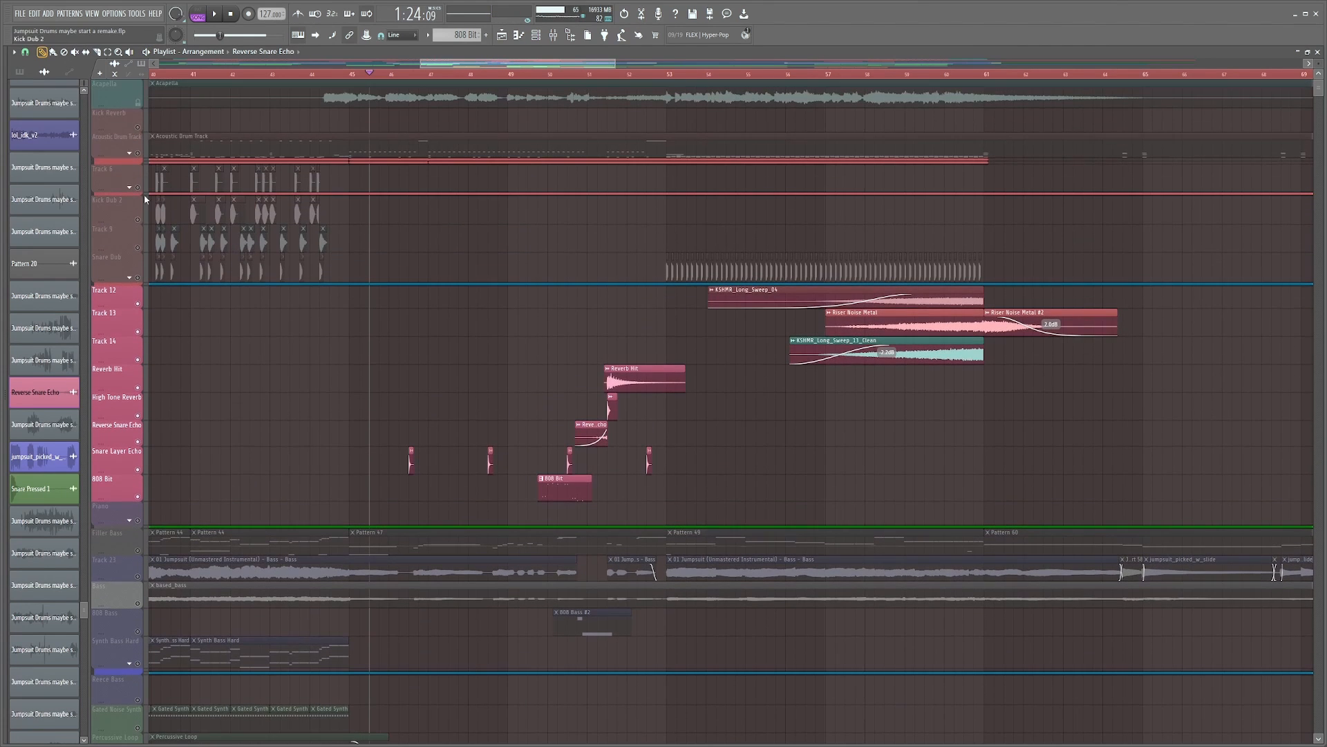
{"action": "left_click", "coordinate": [138, 153]}
{"action": "left_click", "coordinate": [138, 188]}
{"action": "left_click", "coordinate": [138, 219]}
{"action": "left_click", "coordinate": [138, 247]}
{"action": "left_click", "coordinate": [138, 277]}
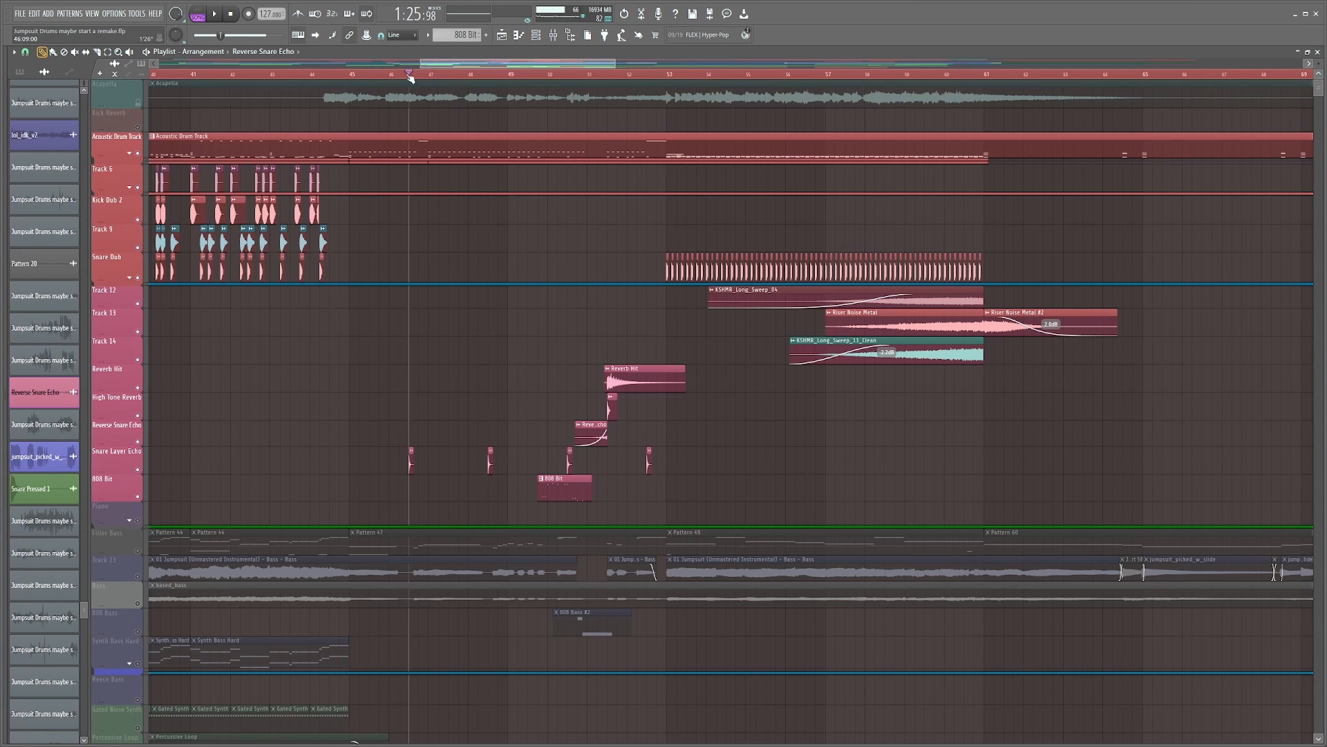
Step: Play the combined drum and effect layers from bar 45 up to about bar 53
{"action": "left_click", "coordinate": [350, 75]}
{"action": "key", "text": "space"}
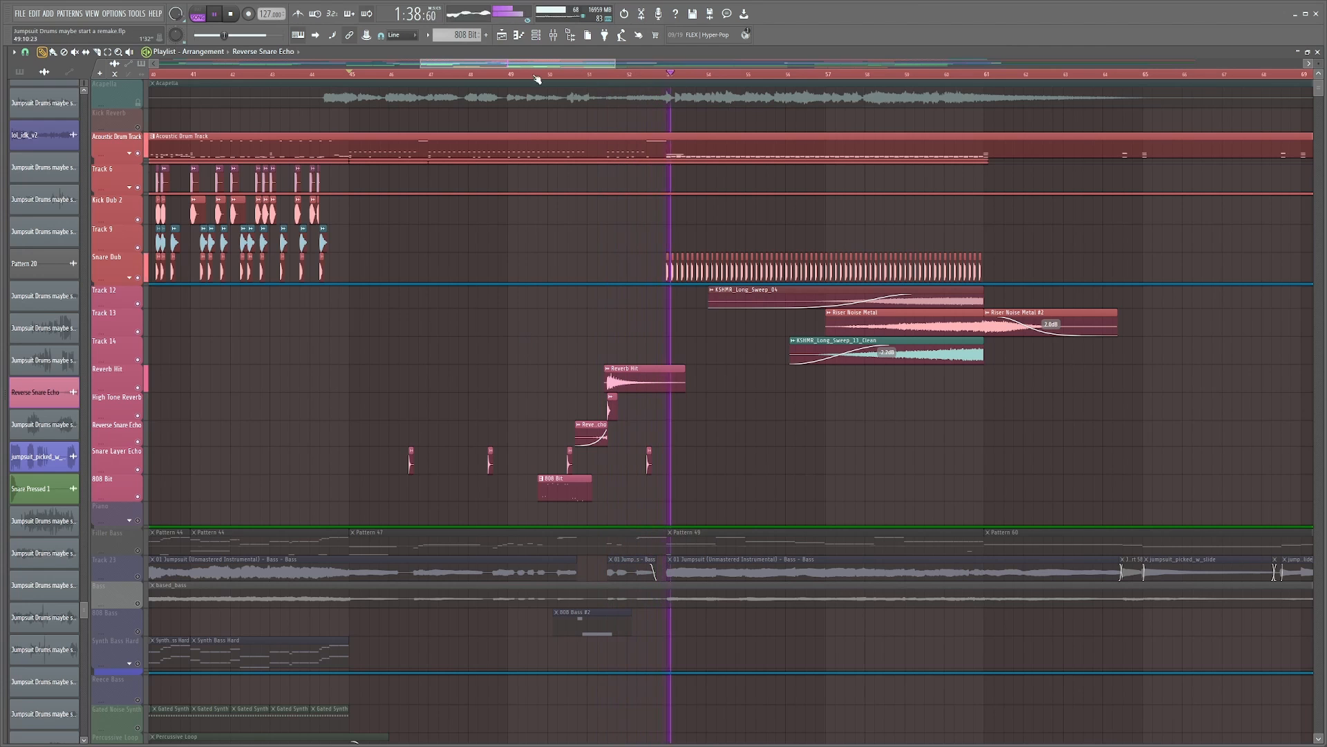
{"action": "scroll", "coordinate": [668, 74], "scroll_direction": "up", "scroll_amount": 3}
{"action": "key", "text": "space"}
Step: Play from about bar 53 and examine the Acoustic Drum Track's build-up notes and velocities in the piano roll
{"action": "left_click", "coordinate": [670, 74]}
{"action": "key", "text": "space"}
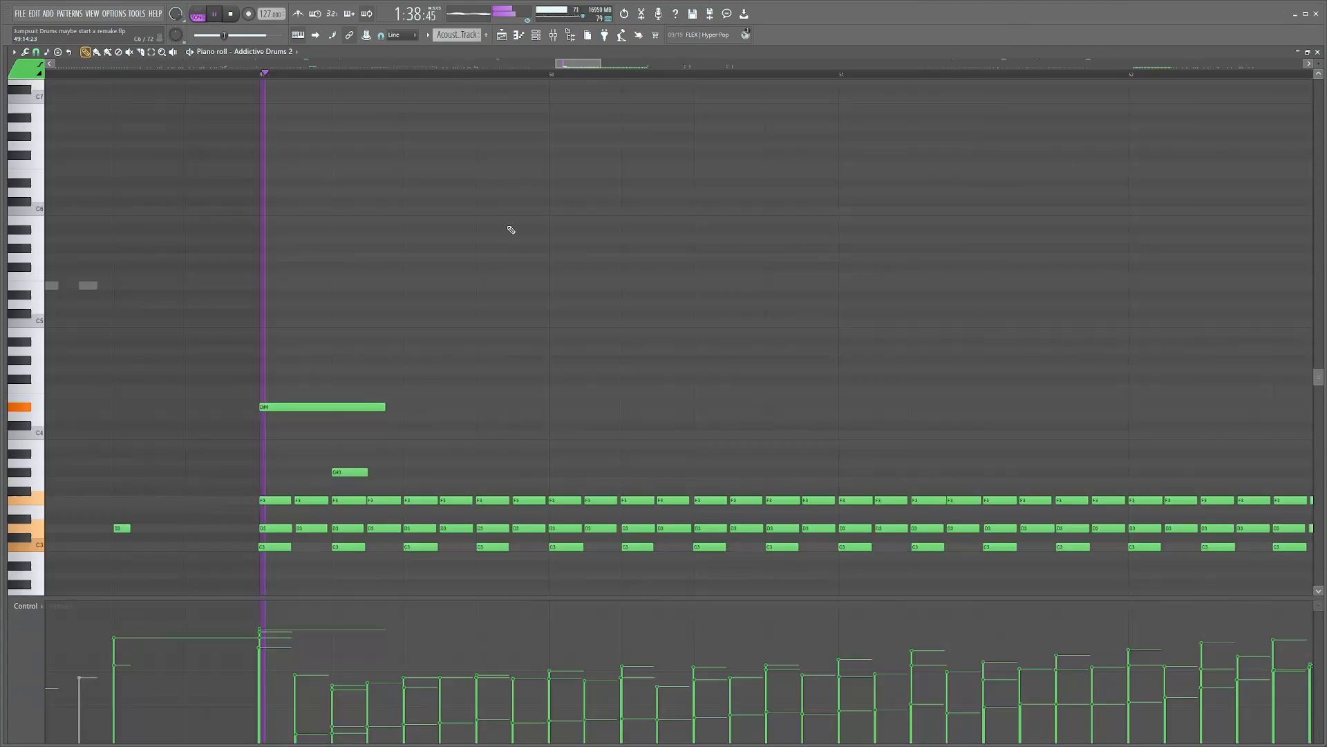
{"action": "scroll", "coordinate": [494, 235], "scroll_direction": "down", "scroll_amount": 3}
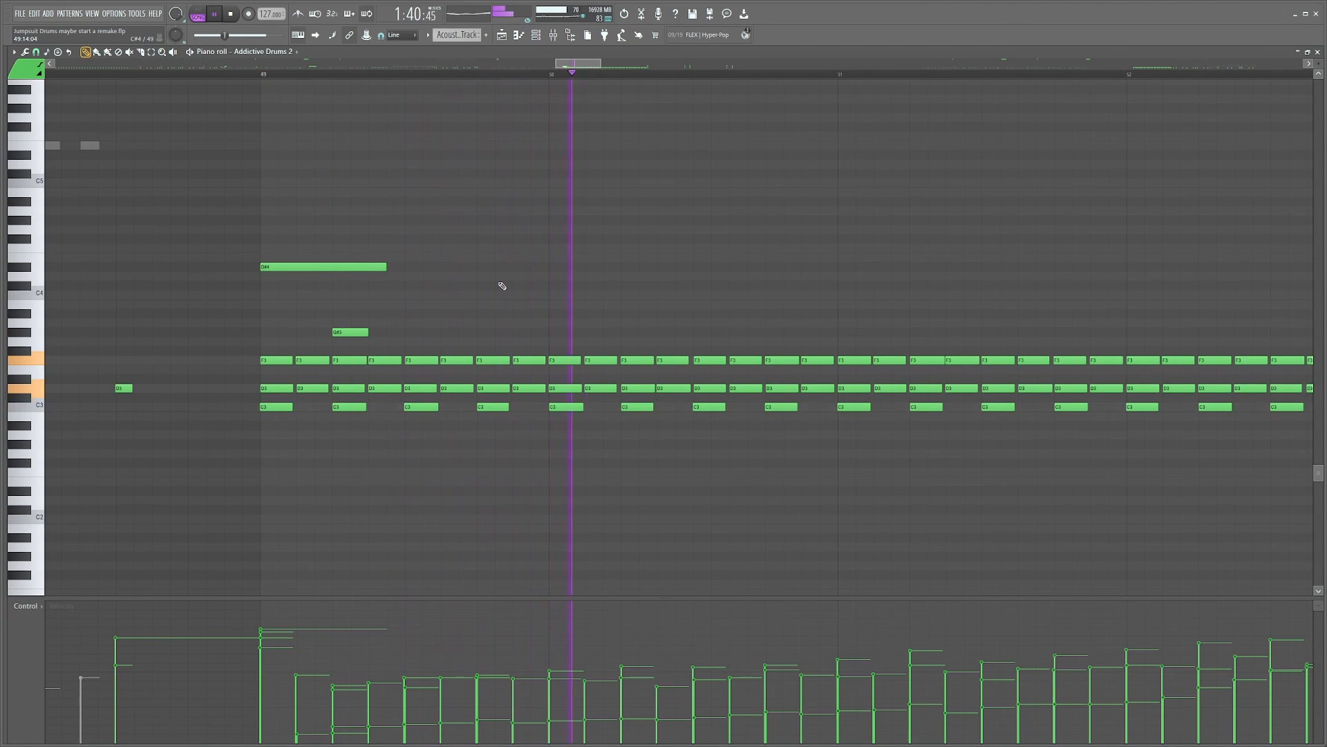
{"action": "scroll", "coordinate": [498, 83], "scroll_direction": "down", "scroll_amount": 5}
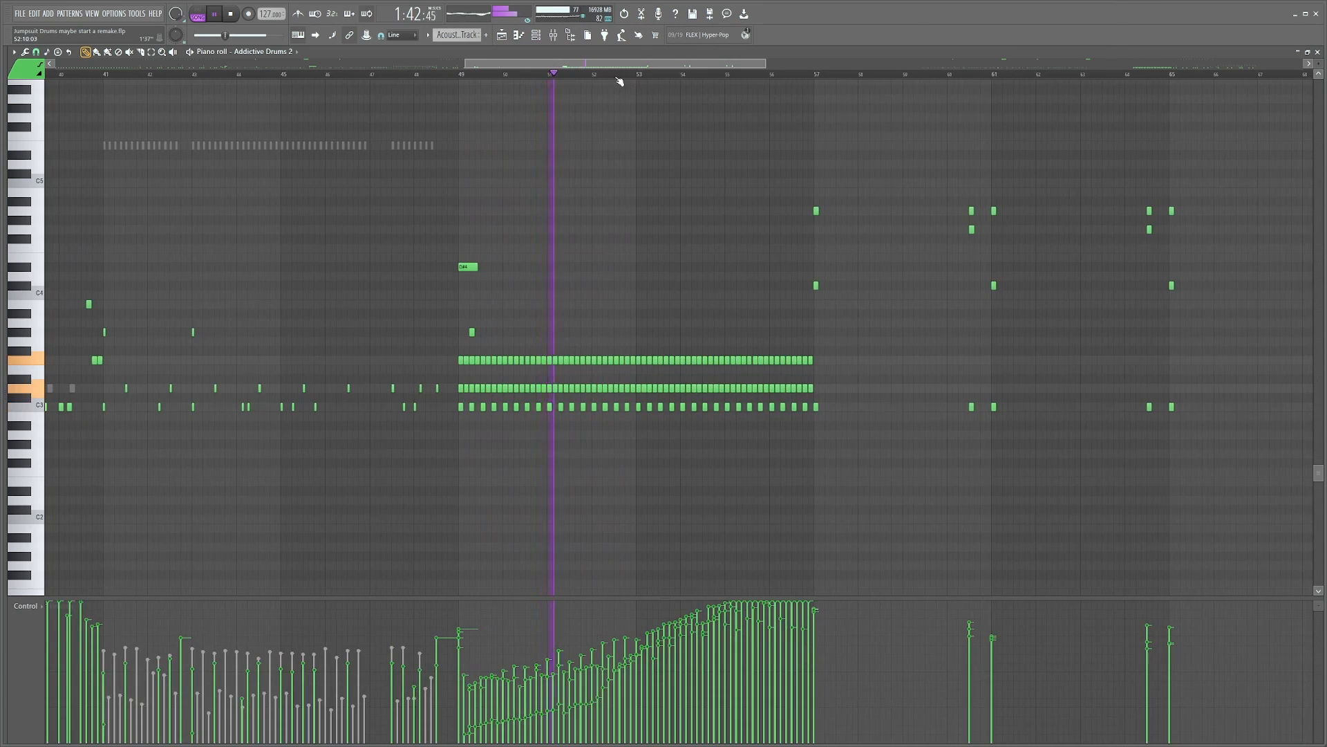
{"action": "scroll", "coordinate": [619, 80], "scroll_direction": "left", "scroll_amount": 2}
{"action": "scroll", "coordinate": [655, 118], "scroll_direction": "up", "scroll_amount": 3}
{"action": "scroll", "coordinate": [735, 80], "scroll_direction": "up", "scroll_amount": 2}
{"action": "scroll", "coordinate": [636, 64], "scroll_direction": "right", "scroll_amount": 3}
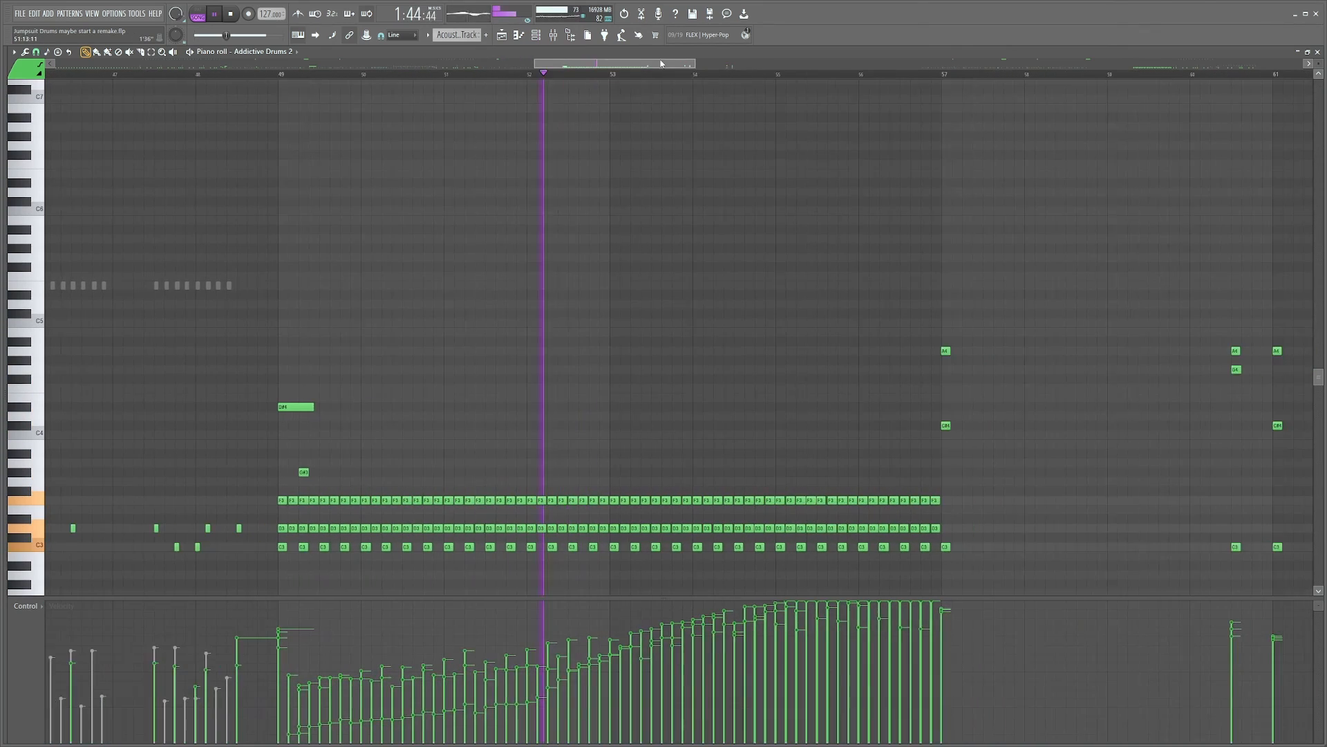
Step: Play the remainder of the Acoustic Drum Track's build-up in the piano roll up to about bar 58
{"action": "scroll", "coordinate": [669, 151], "scroll_direction": "down", "scroll_amount": 2}
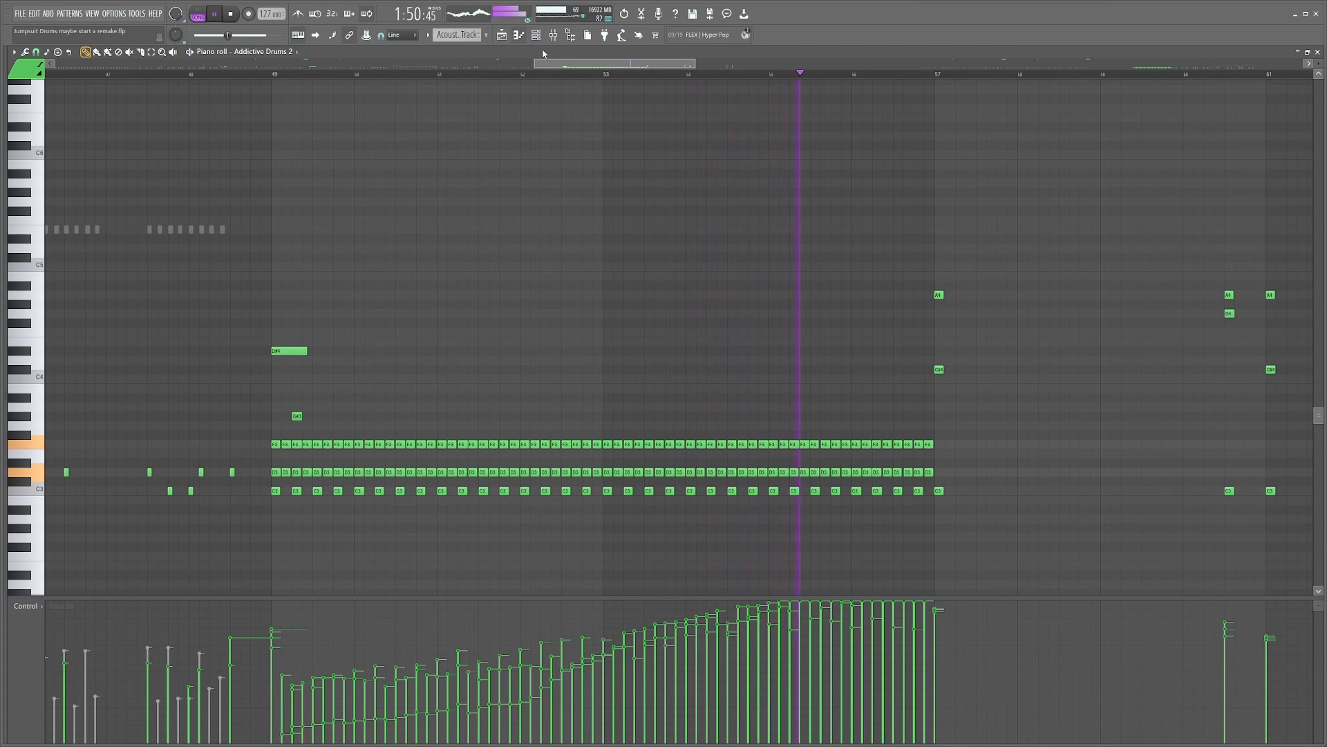
{"action": "scroll", "coordinate": [523, 278], "scroll_direction": "right", "scroll_amount": 2}
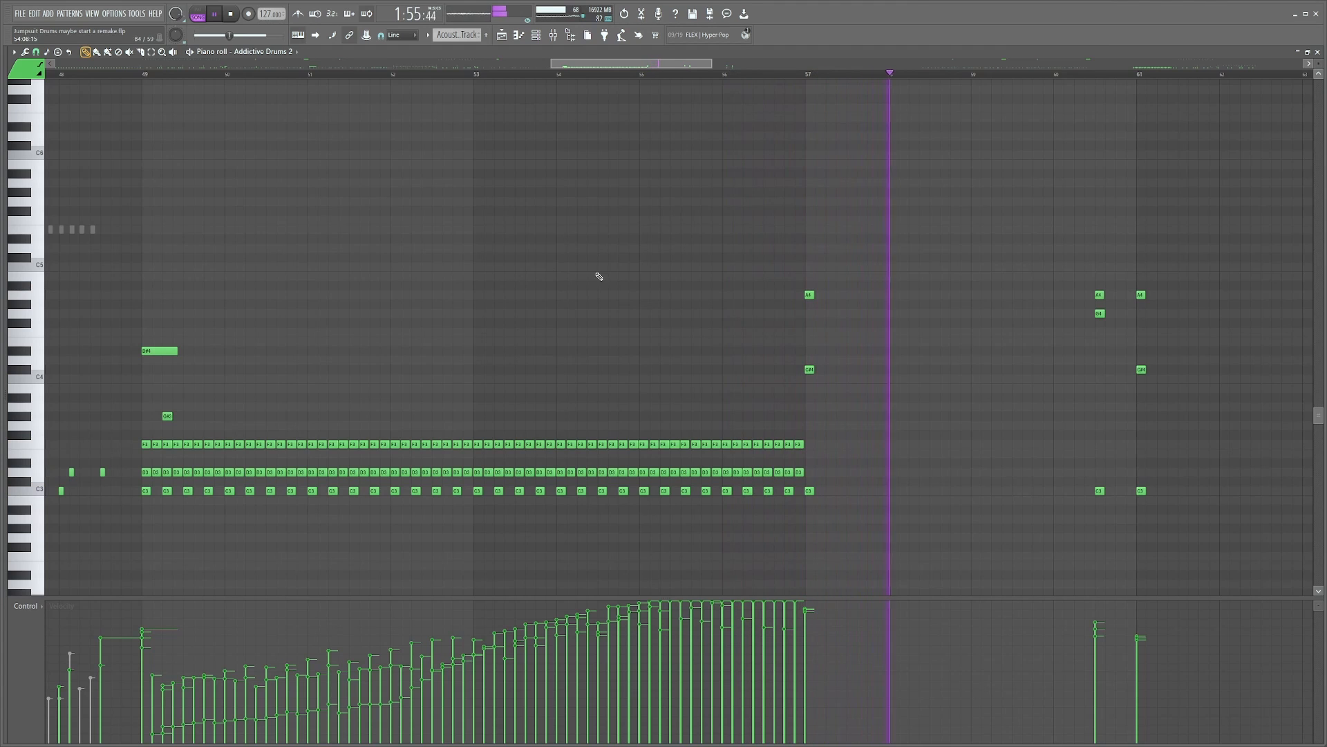
{"action": "key", "text": "space"}
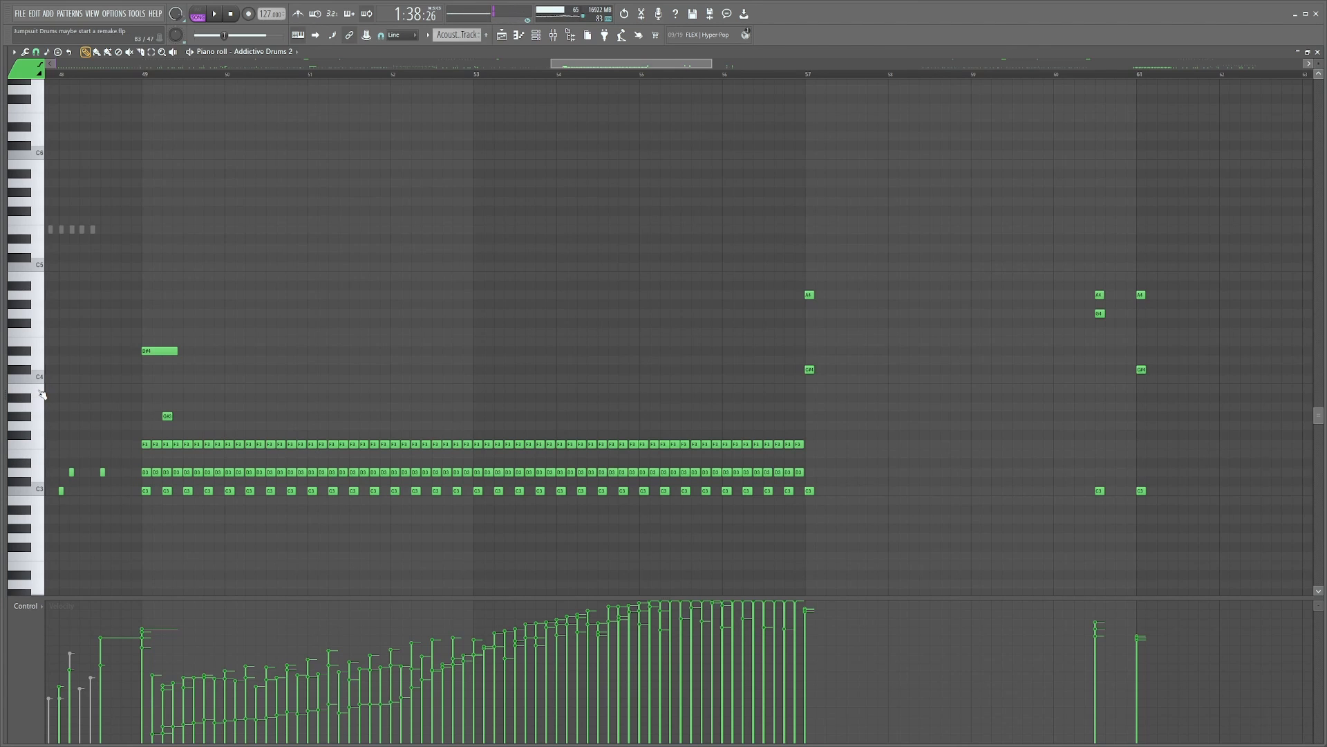
Step: Solo the riser group of Tracks 12 to 14 in the playlist and view the Riser Noise Metal clip's sample settings
{"action": "key", "text": "F5"}
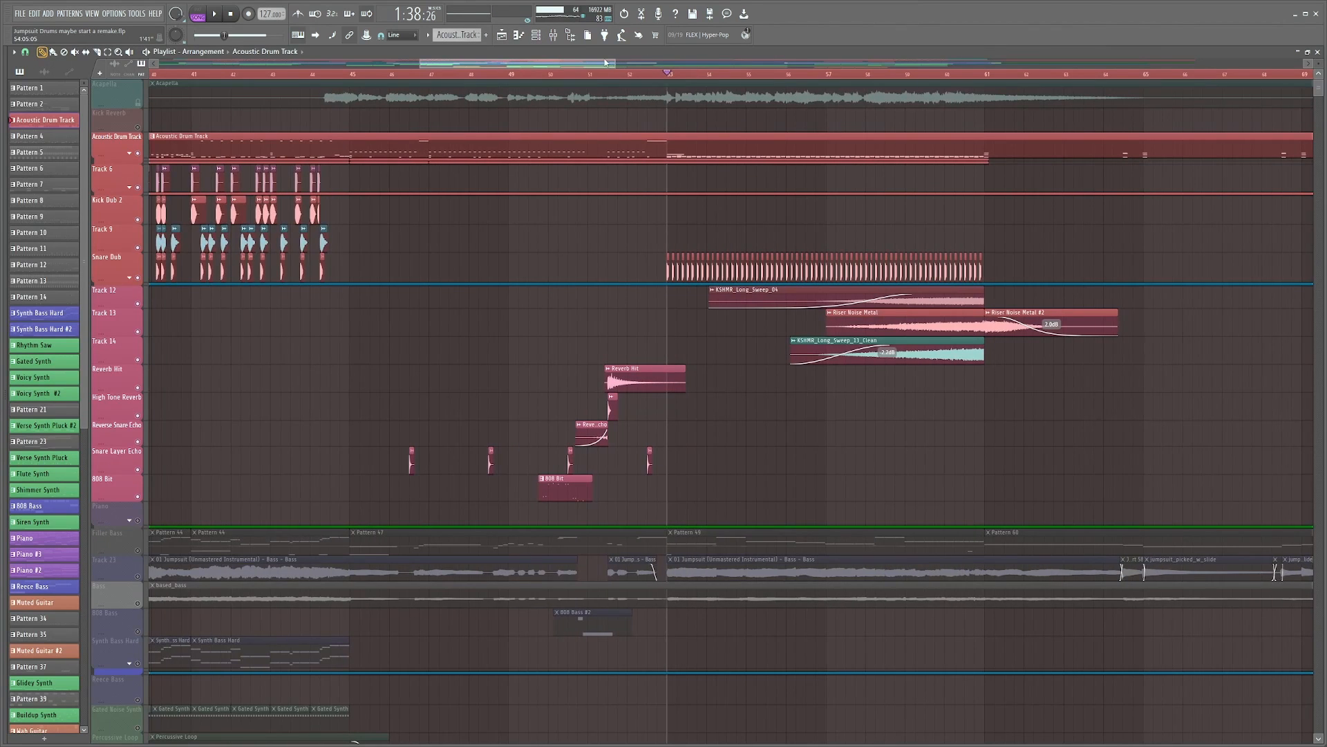
{"action": "scroll", "coordinate": [146, 334], "scroll_direction": "right", "scroll_amount": 5}
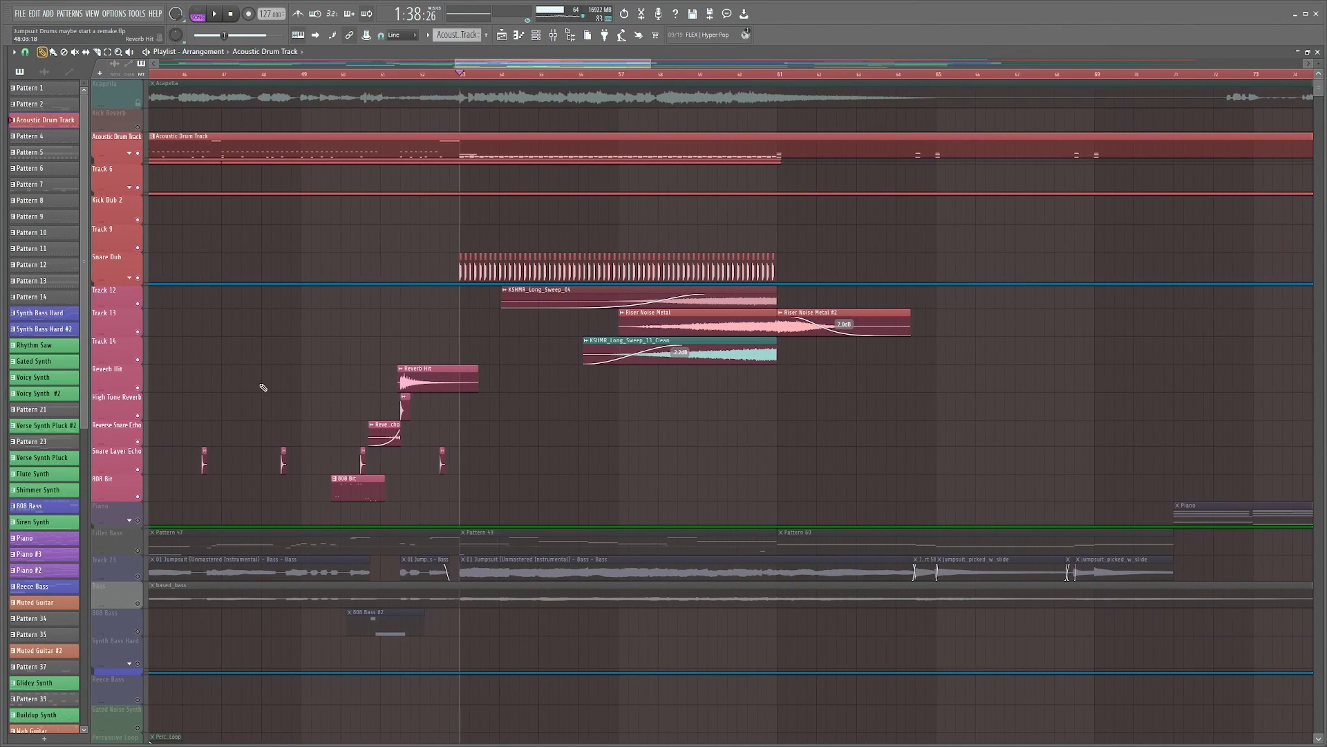
{"action": "left_click", "coordinate": [148, 357], "text": "ctrl"}
{"action": "double_click", "coordinate": [626, 320]}
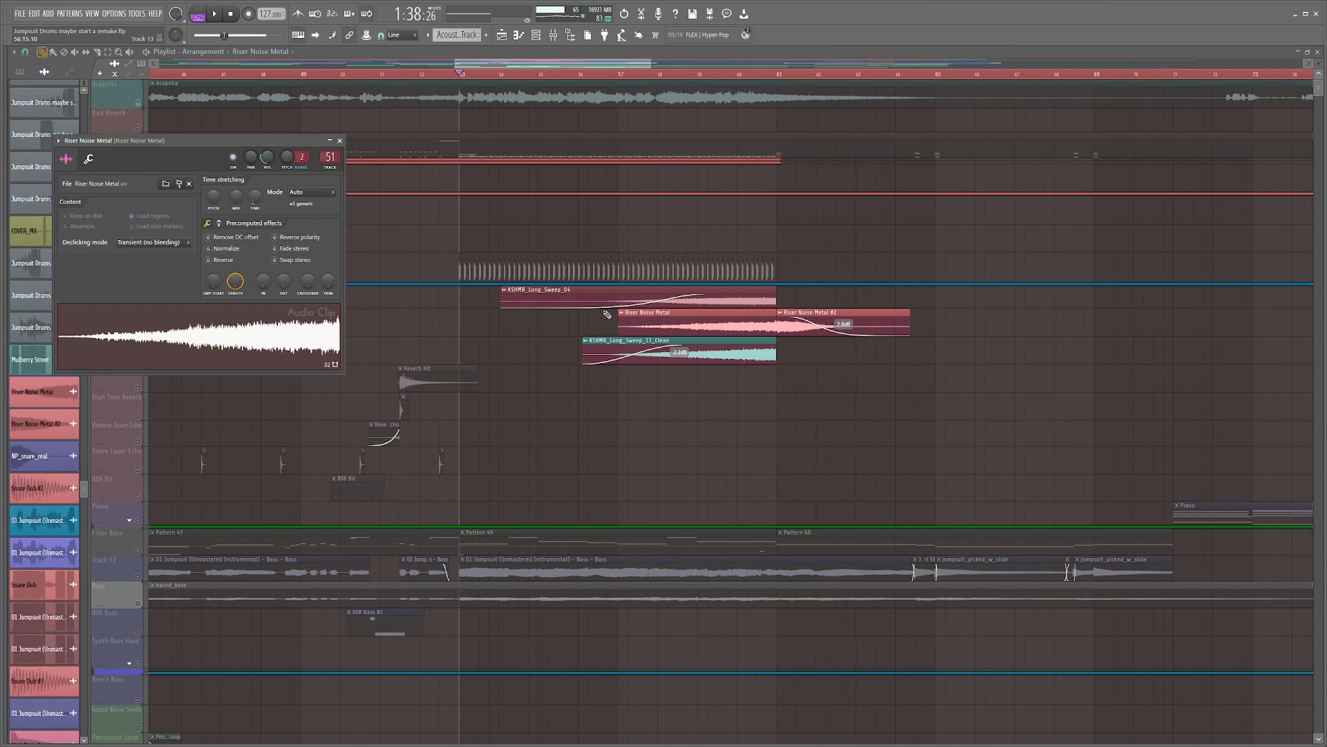
{"action": "left_click_drag", "start_coordinate": [219, 143], "coordinate": [562, 205]}
{"action": "left_click", "coordinate": [681, 204]}
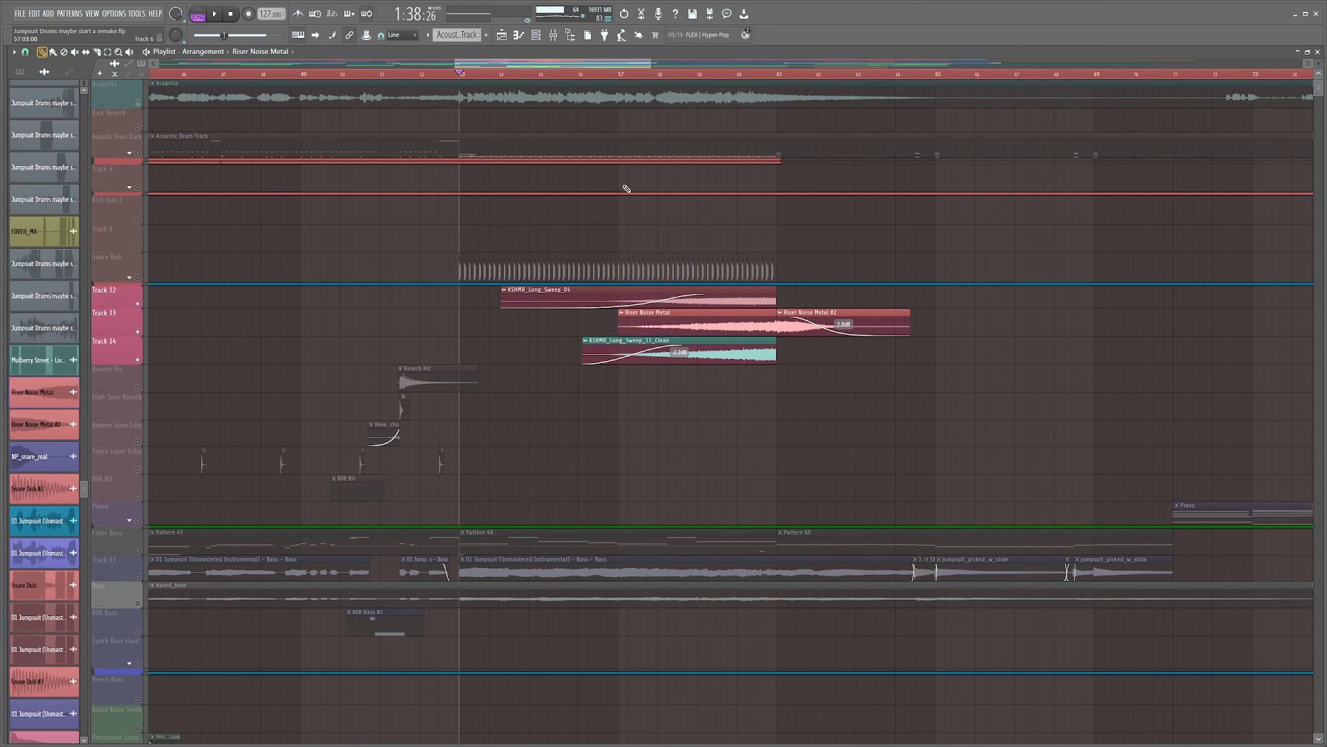
Step: Play the soloed risers and bring up the mixer track of the KSHMR_Long_Sweep_04 sample
{"action": "key", "text": "space"}
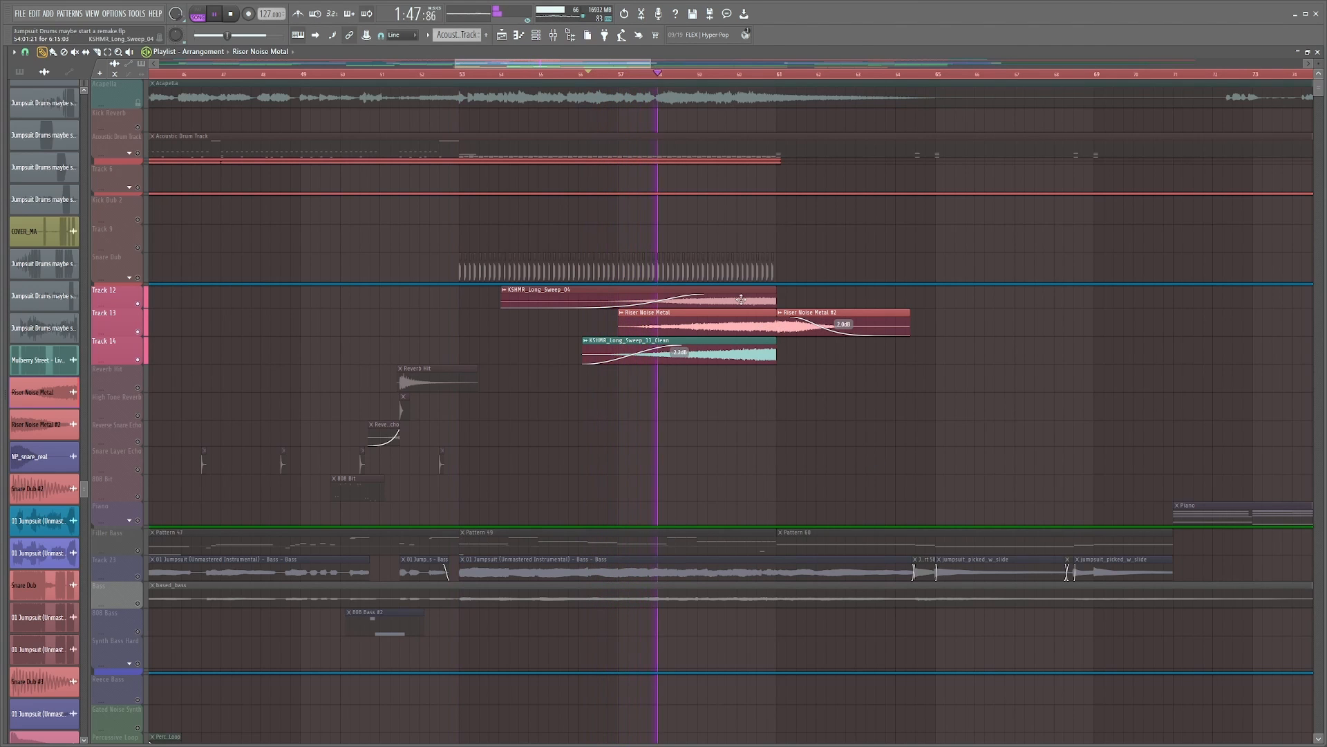
{"action": "double_click", "coordinate": [705, 296]}
{"action": "key", "text": "F9"}
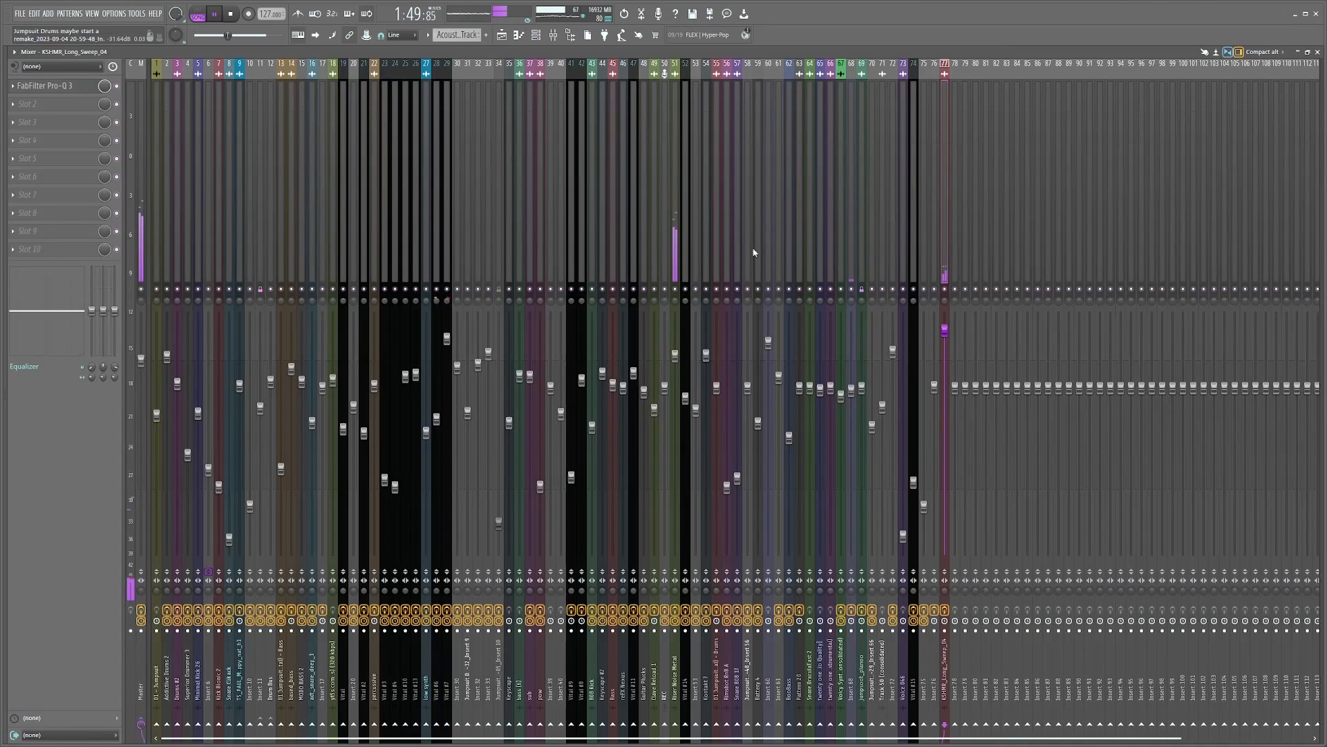
Step: Examine the Fruity parametric EQ 2, Hyper Chorus and Fruity Reeverb 2 settings on the Riser Noise Metal mixer track
{"action": "left_click", "coordinate": [677, 247]}
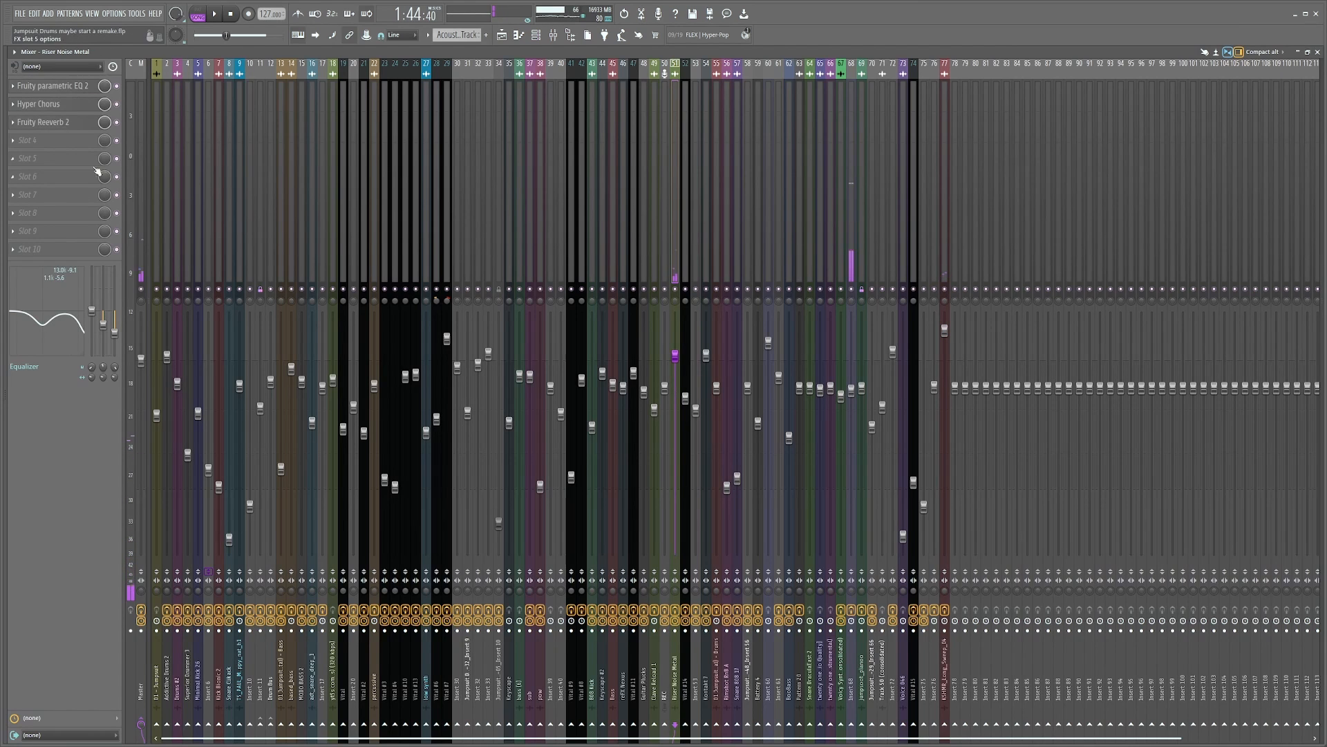
{"action": "left_click", "coordinate": [111, 90]}
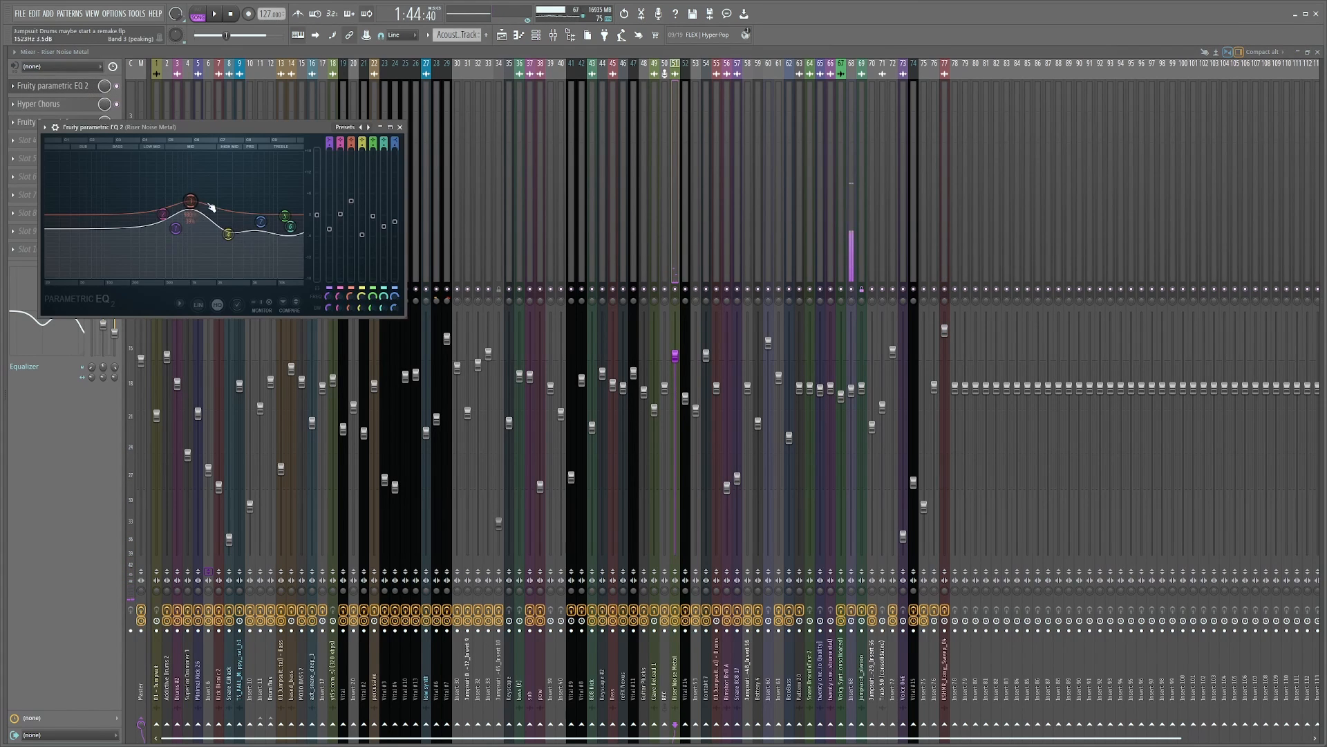
{"action": "left_click", "coordinate": [87, 85]}
{"action": "left_click", "coordinate": [72, 106]}
{"action": "left_click", "coordinate": [72, 106]}
{"action": "left_click", "coordinate": [55, 124]}
{"action": "left_click", "coordinate": [55, 124]}
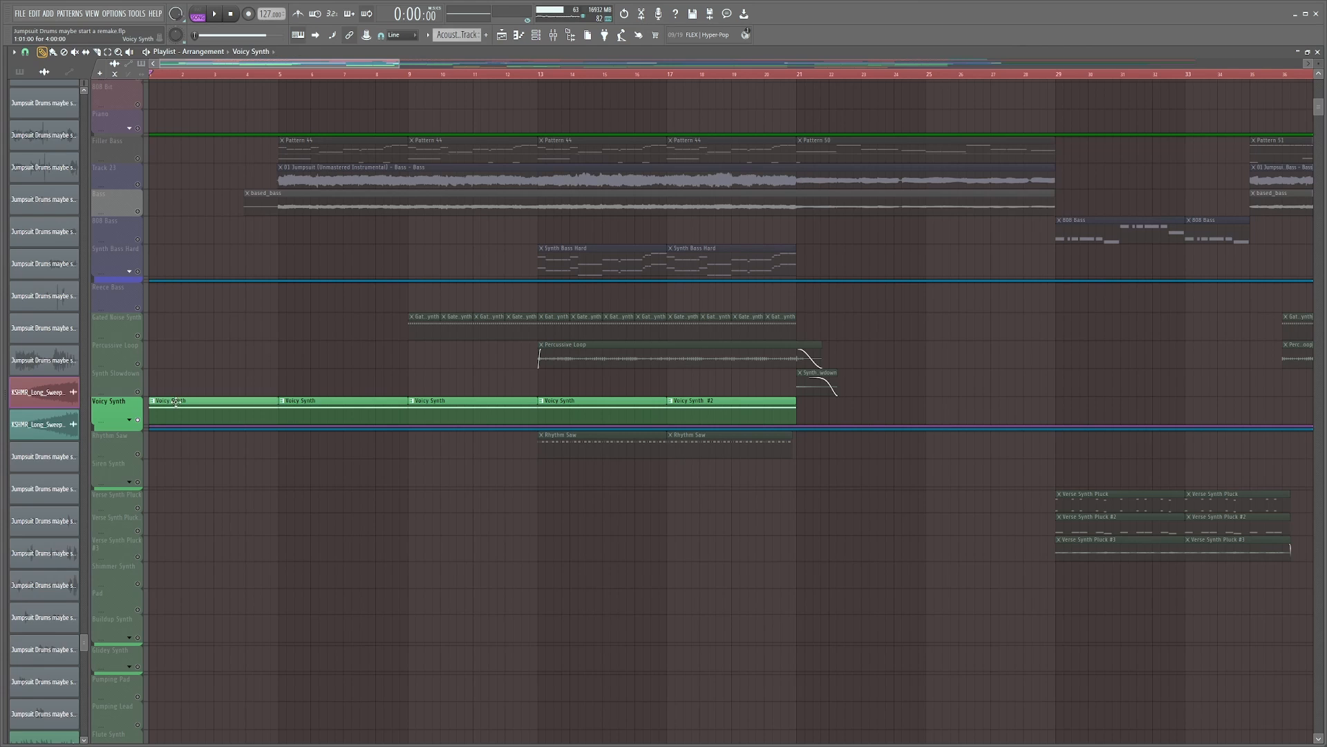
Step: Play the Voicy Synth pattern while viewing its notes and Vital #4 instrument, and bring up its mixer track
{"action": "double_click", "coordinate": [175, 402]}
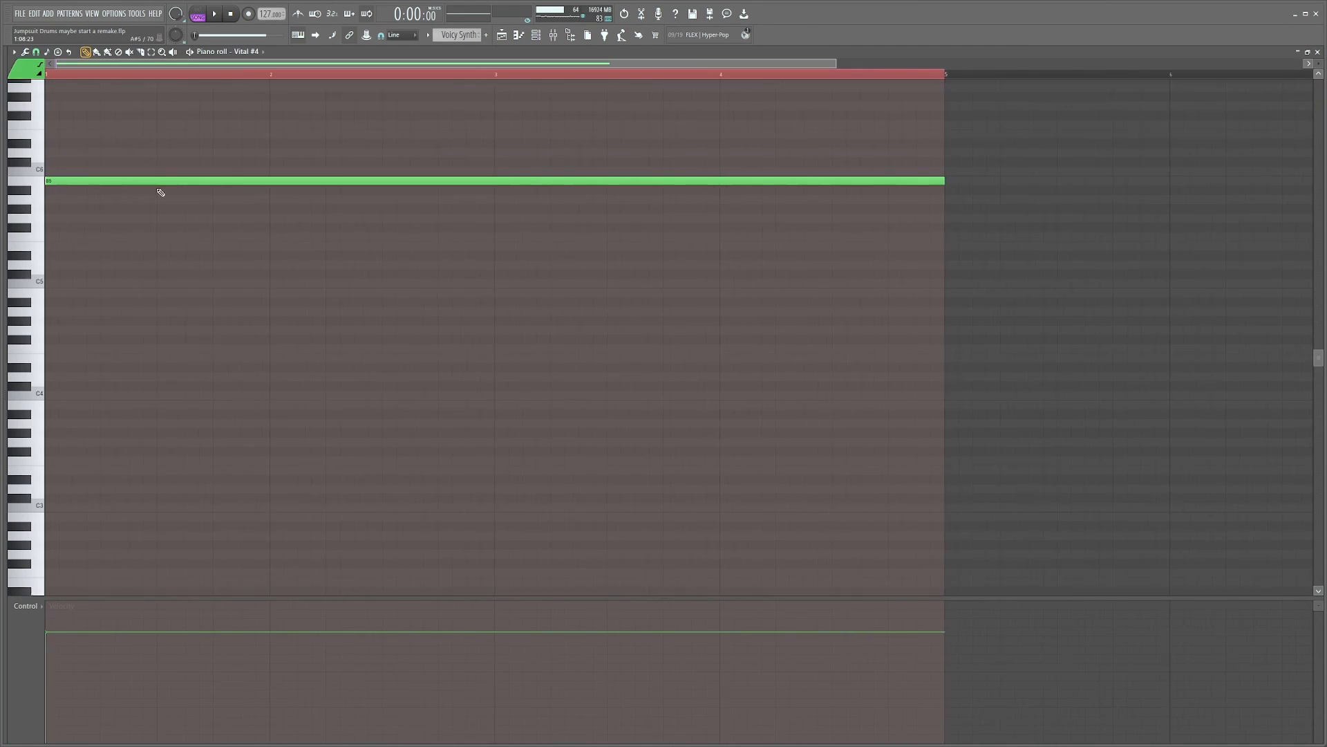
{"action": "left_click", "coordinate": [539, 38]}
{"action": "left_click", "coordinate": [413, 166]}
{"action": "left_click_drag", "start_coordinate": [604, 97], "coordinate": [499, 80]}
{"action": "key", "text": "space"}
{"action": "key", "text": "space"}
{"action": "key", "text": "F9"}
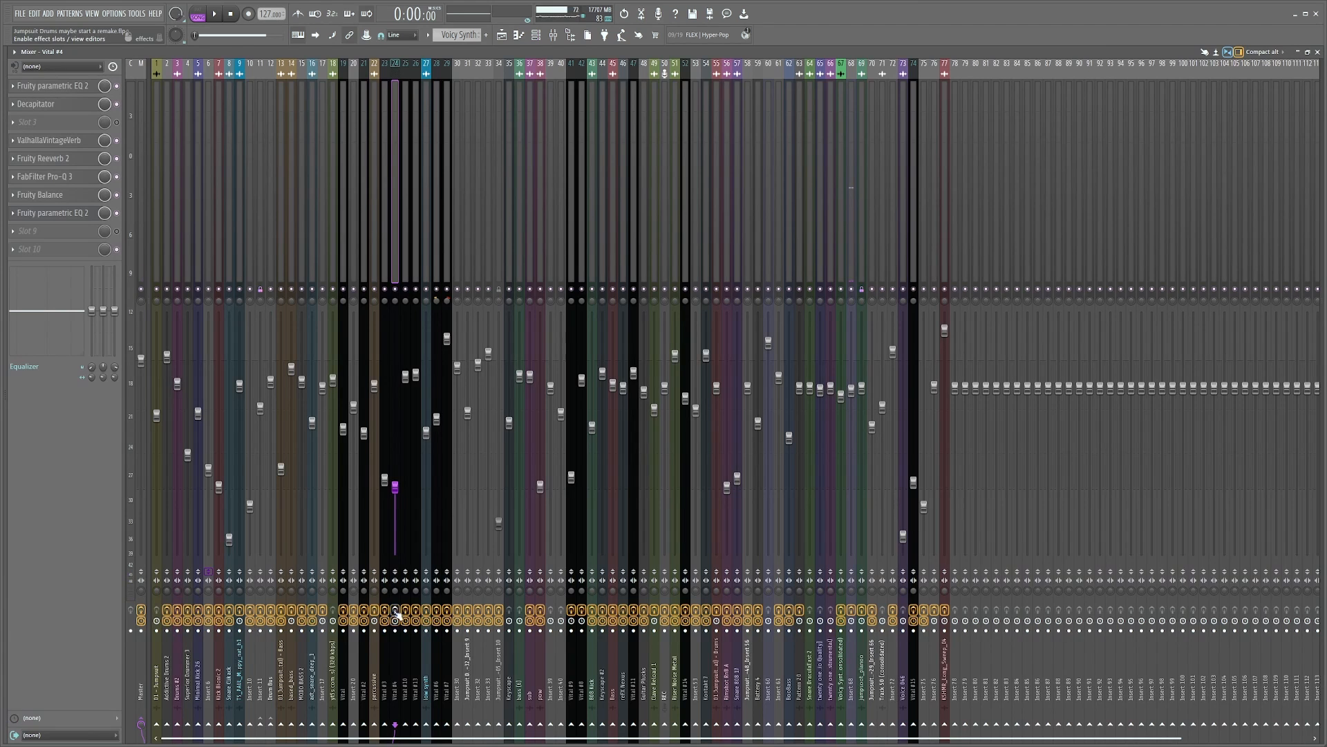
Step: Play the Voicy Synth from the song start with its Jumpsuit Drone patch open in Vital #4, adjusting the main volume
{"action": "left_click", "coordinate": [503, 36]}
{"action": "left_click", "coordinate": [535, 35]}
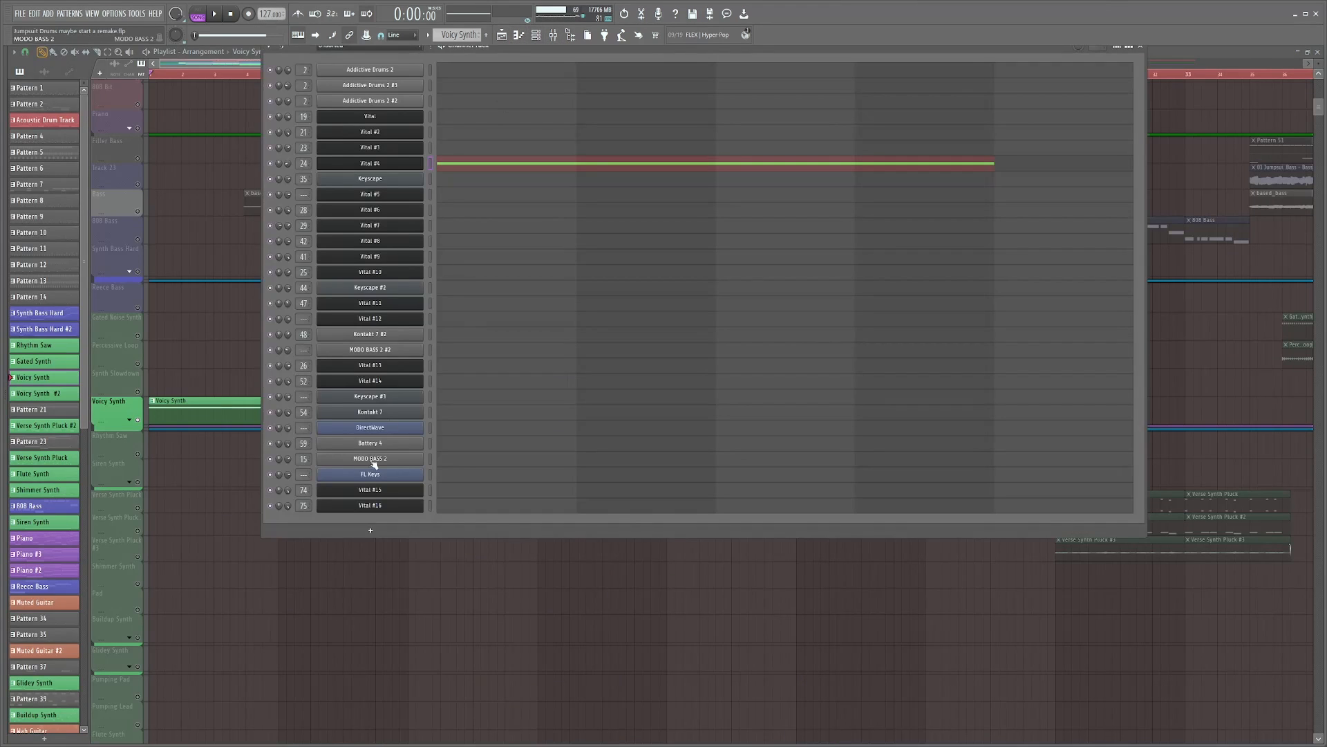
{"action": "key", "text": "space"}
{"action": "left_click", "coordinate": [373, 164]}
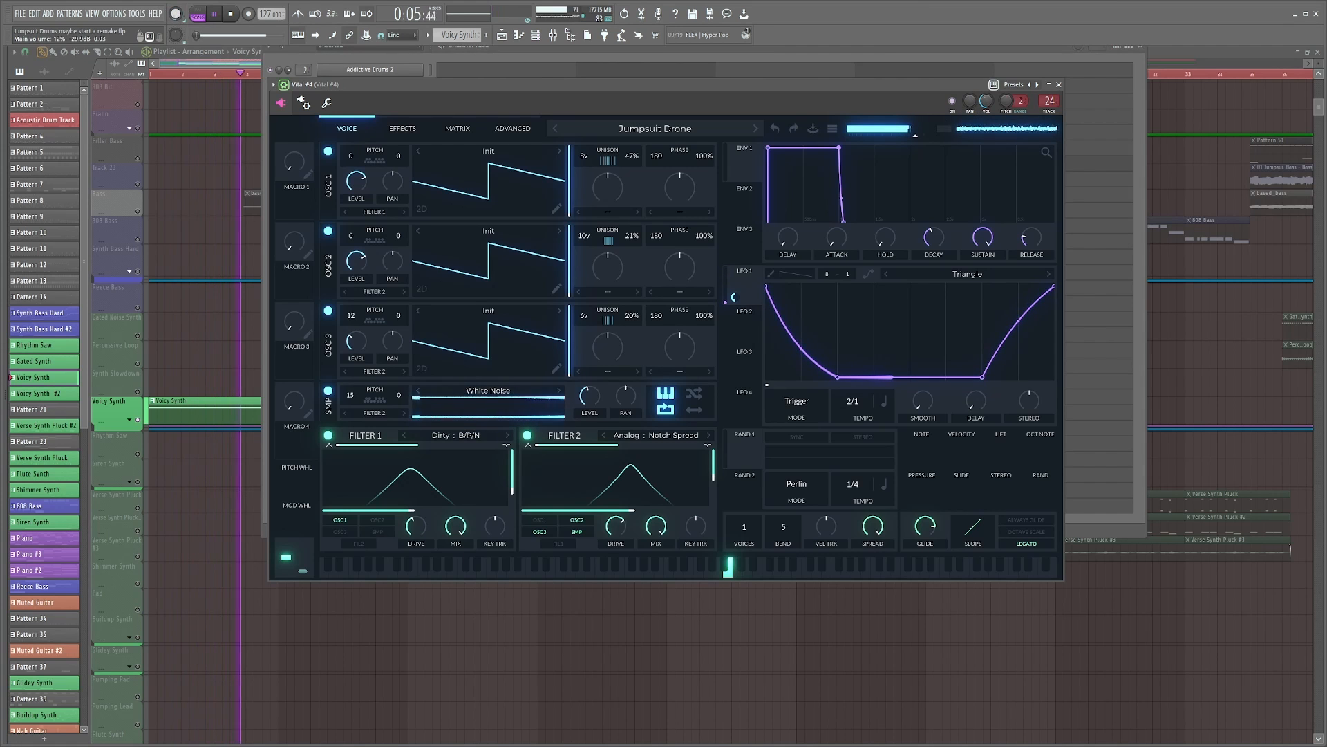
{"action": "left_click_drag", "start_coordinate": [176, 13], "coordinate": [175, 2]}
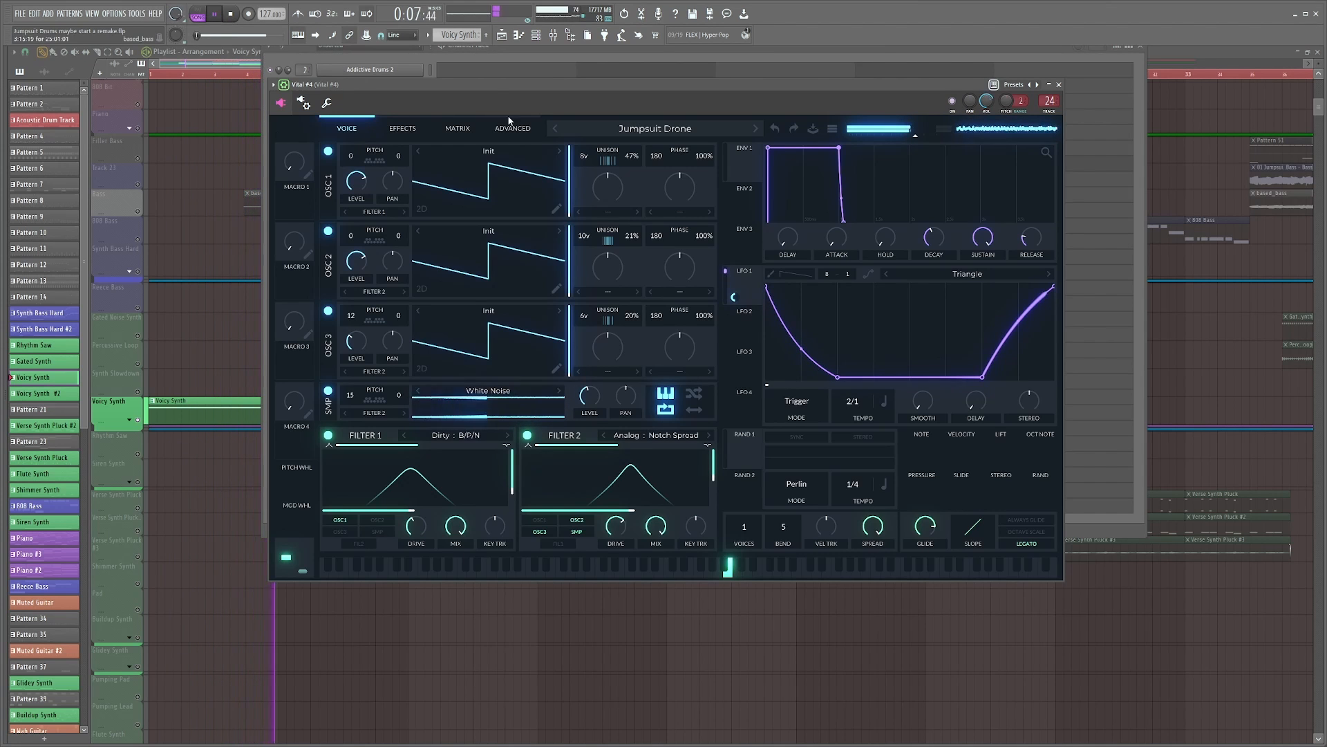
{"action": "left_click_drag", "start_coordinate": [491, 85], "coordinate": [441, 96]}
{"action": "key", "text": "Escape"}
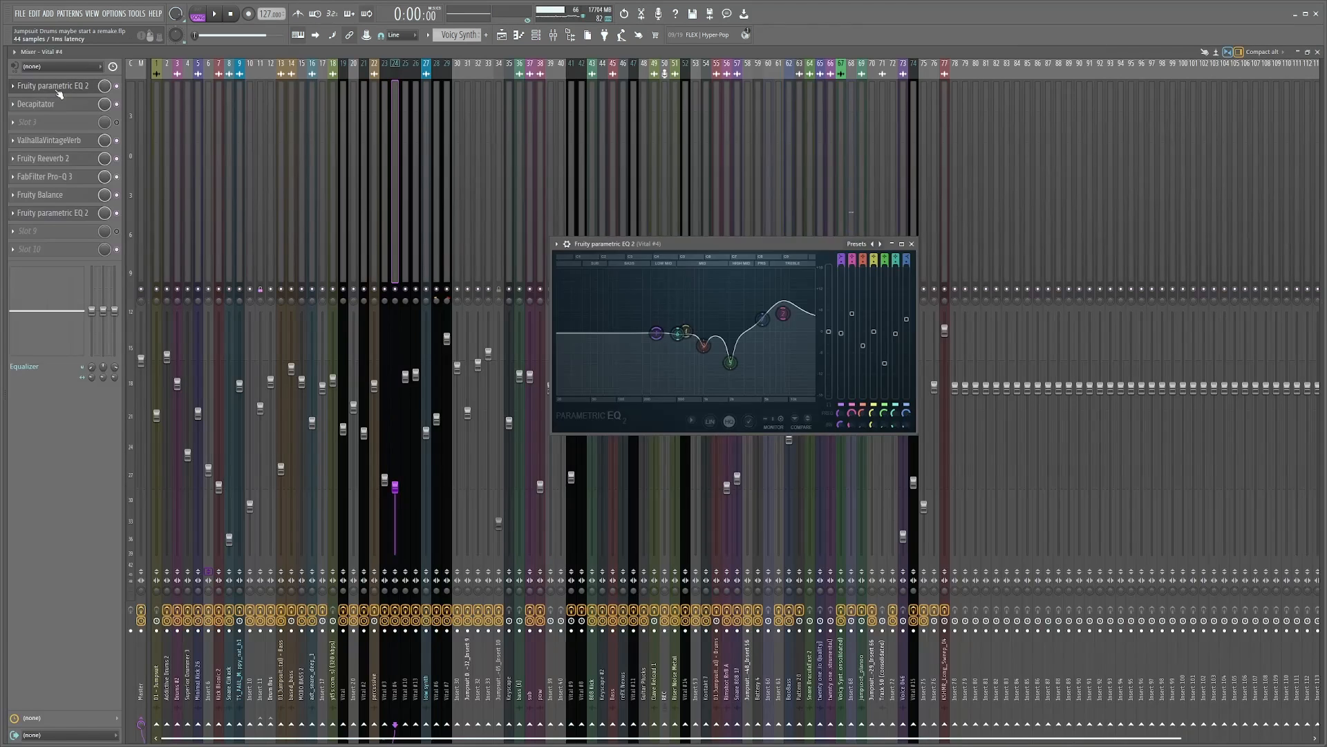
Step: Examine the first Fruity parametric EQ 2, Decapitator, ValhallaVintageVerb and Fruity Reeverb 2 settings on the Vital #4 mixer track
{"action": "left_click", "coordinate": [58, 88]}
{"action": "left_click", "coordinate": [41, 104]}
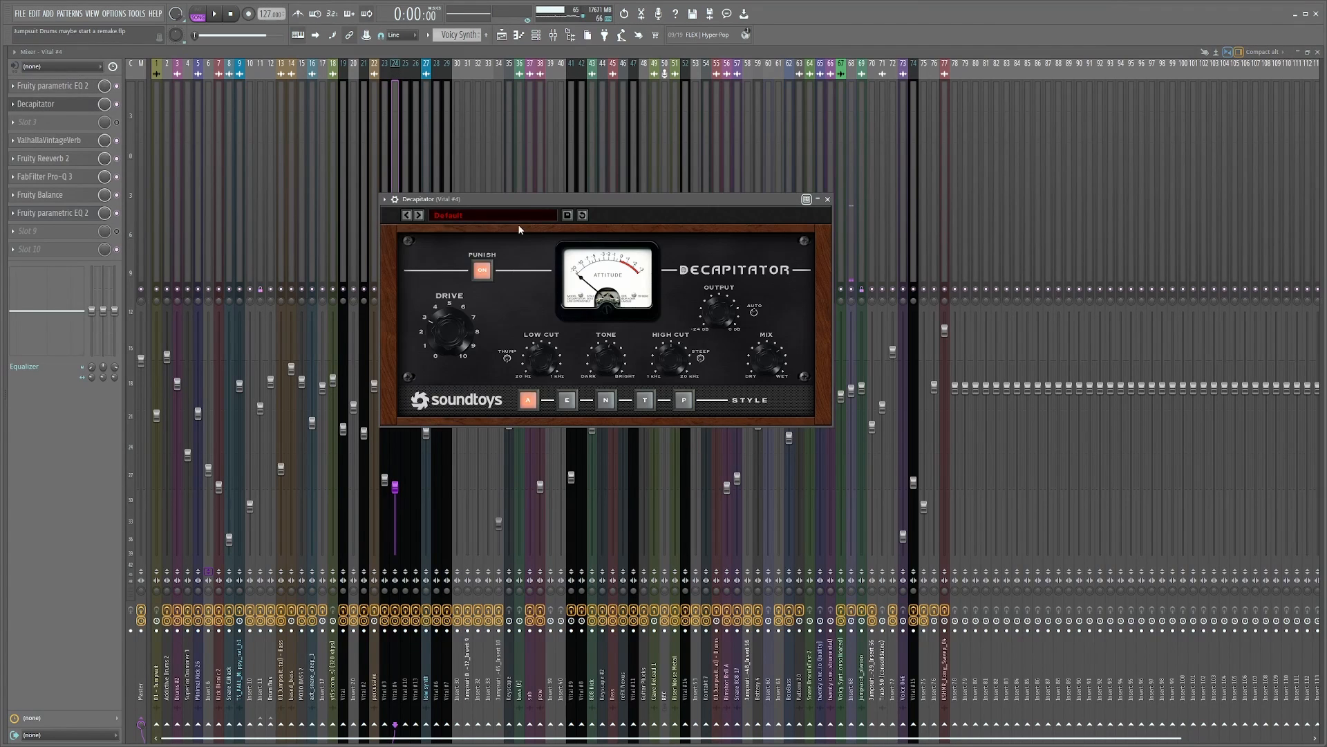
{"action": "left_click", "coordinate": [49, 140]}
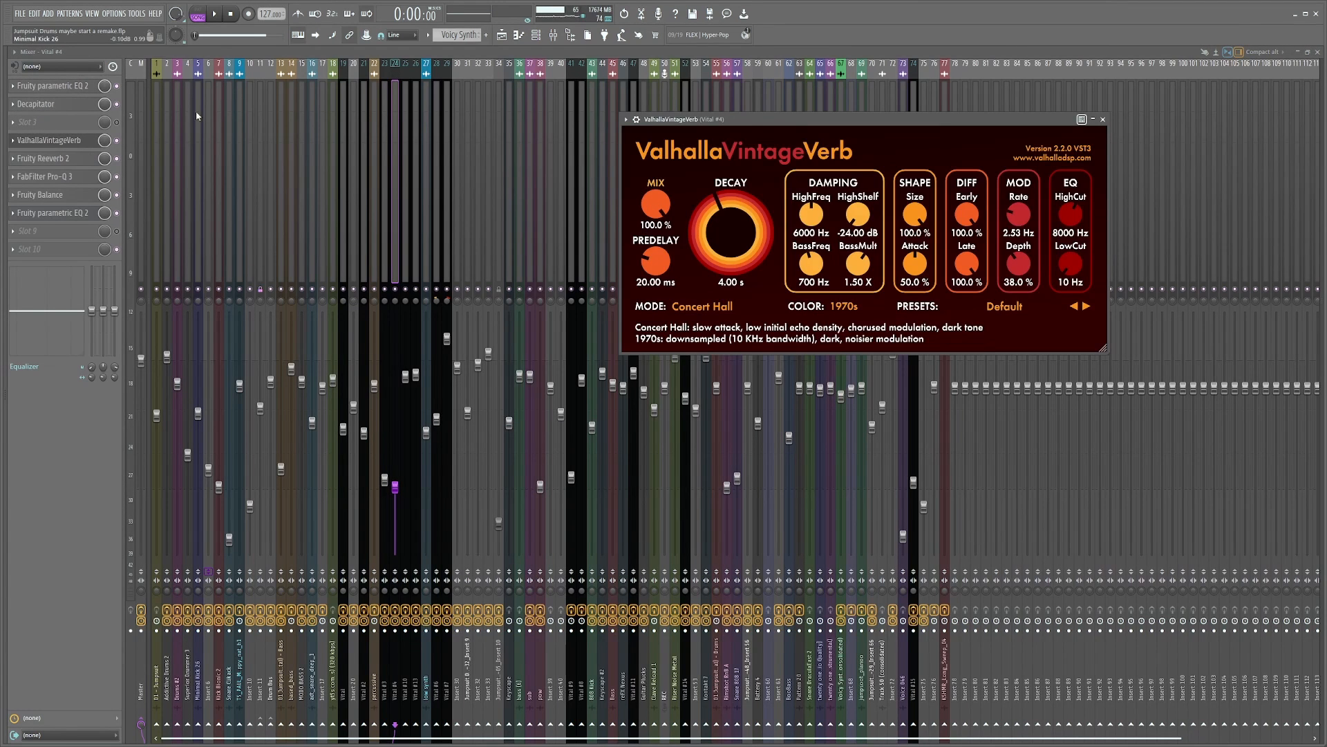
{"action": "left_click", "coordinate": [63, 158]}
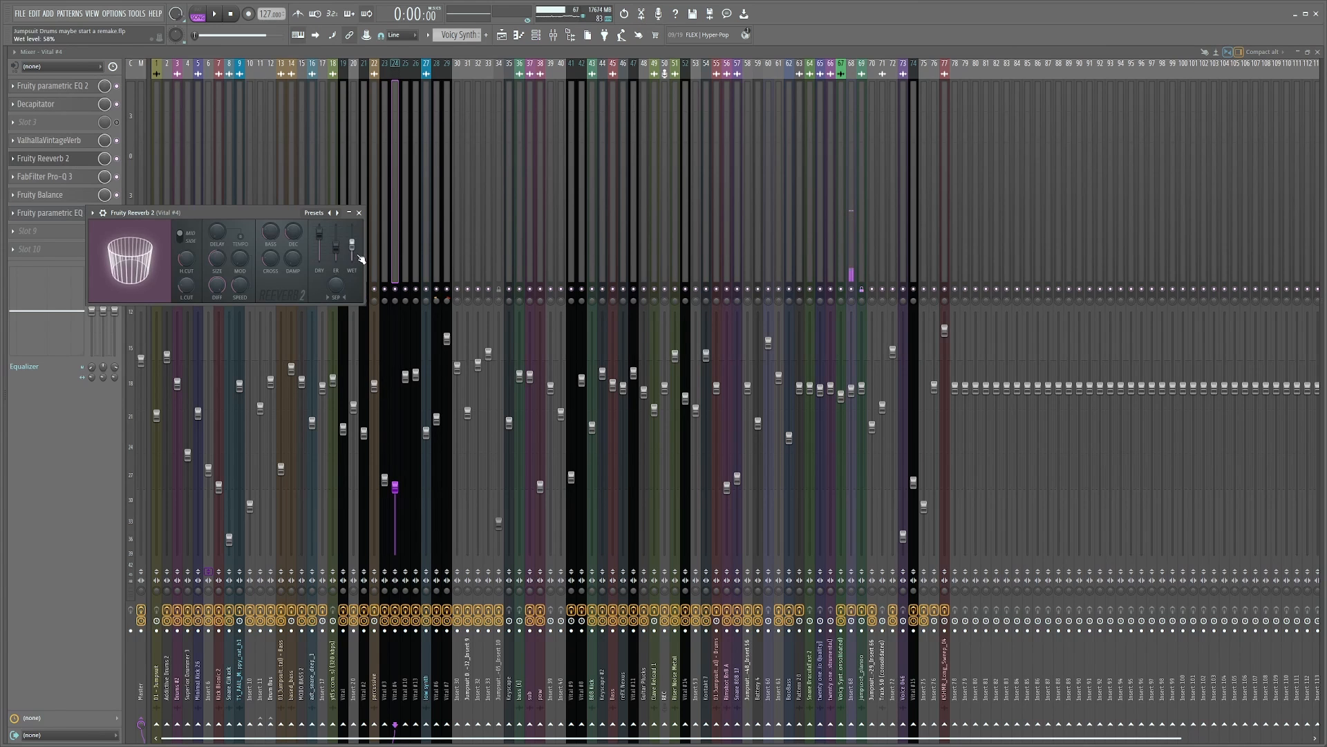
{"action": "left_click", "coordinate": [67, 162]}
Step: Examine the FabFilter Pro-Q 3 curve and the Fruity Balance settings on the Vital #4 mixer track
{"action": "left_click", "coordinate": [62, 177]}
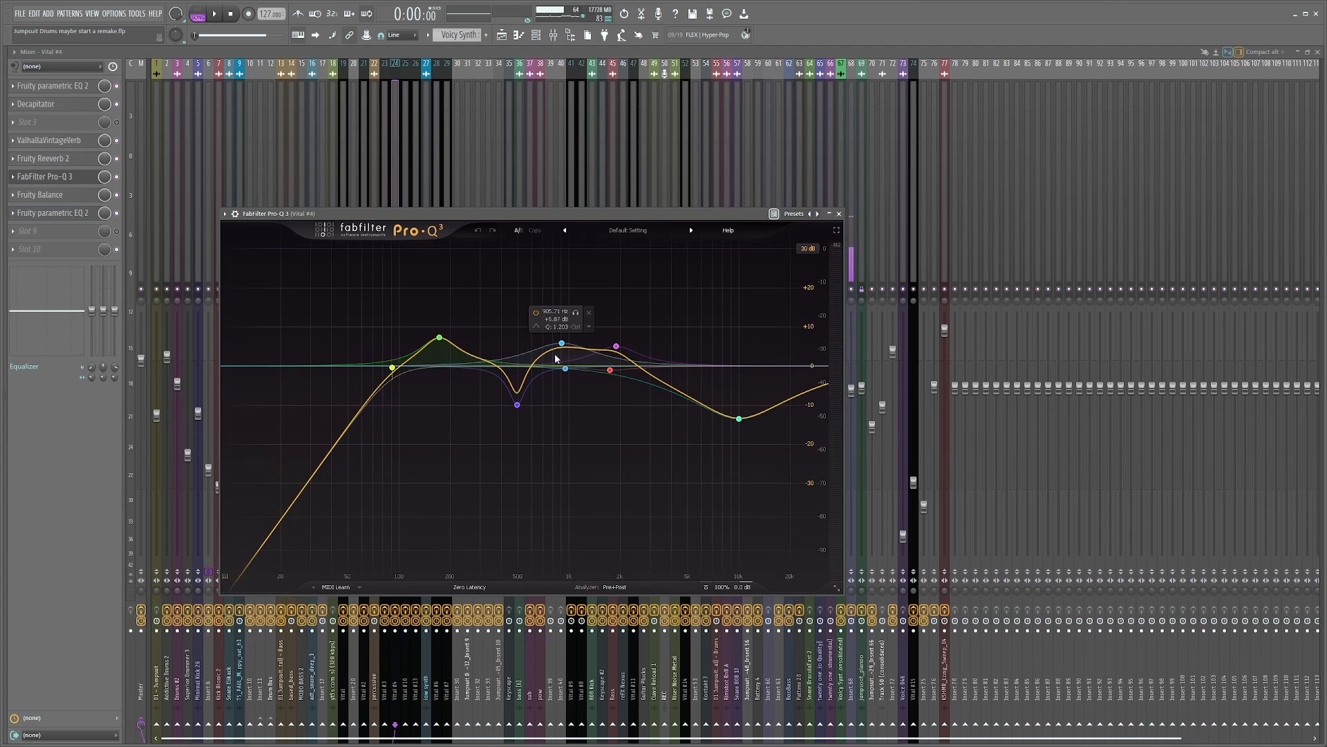
{"action": "left_click", "coordinate": [61, 178]}
{"action": "left_click", "coordinate": [78, 197]}
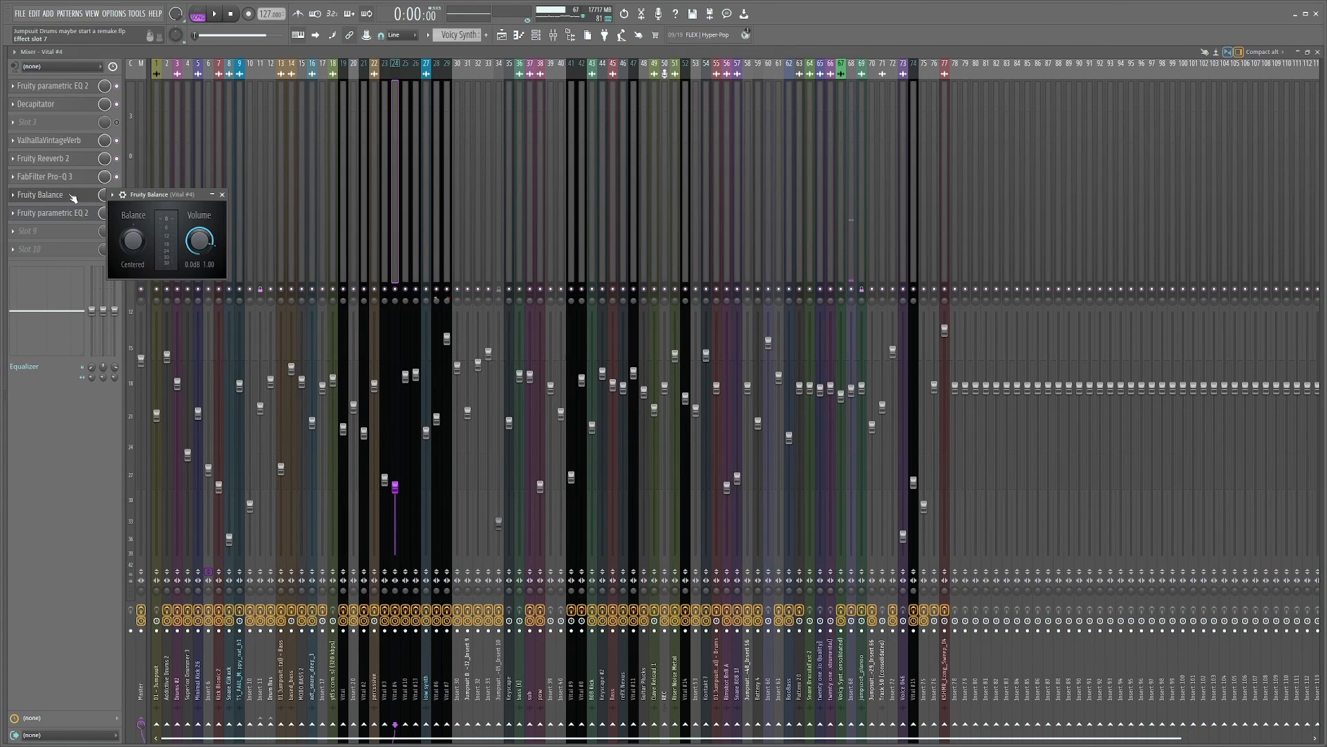
Step: Move Fruity Balance below the second Fruity parametric EQ 2 in the Vital #4 effect chain and view that EQ's curve
{"action": "left_click", "coordinate": [61, 196]}
{"action": "left_click", "coordinate": [51, 198]}
{"action": "left_click_drag", "start_coordinate": [50, 199], "coordinate": [43, 215]}
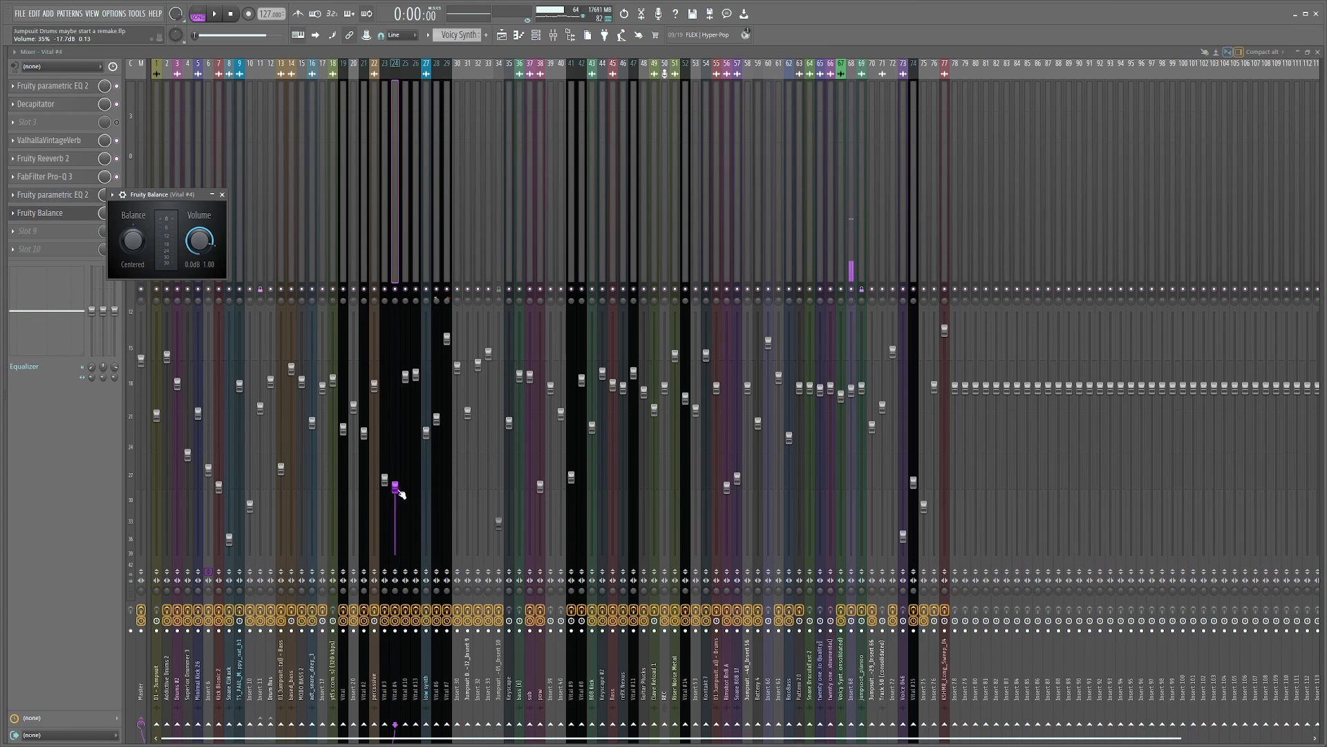
{"action": "left_click", "coordinate": [52, 195]}
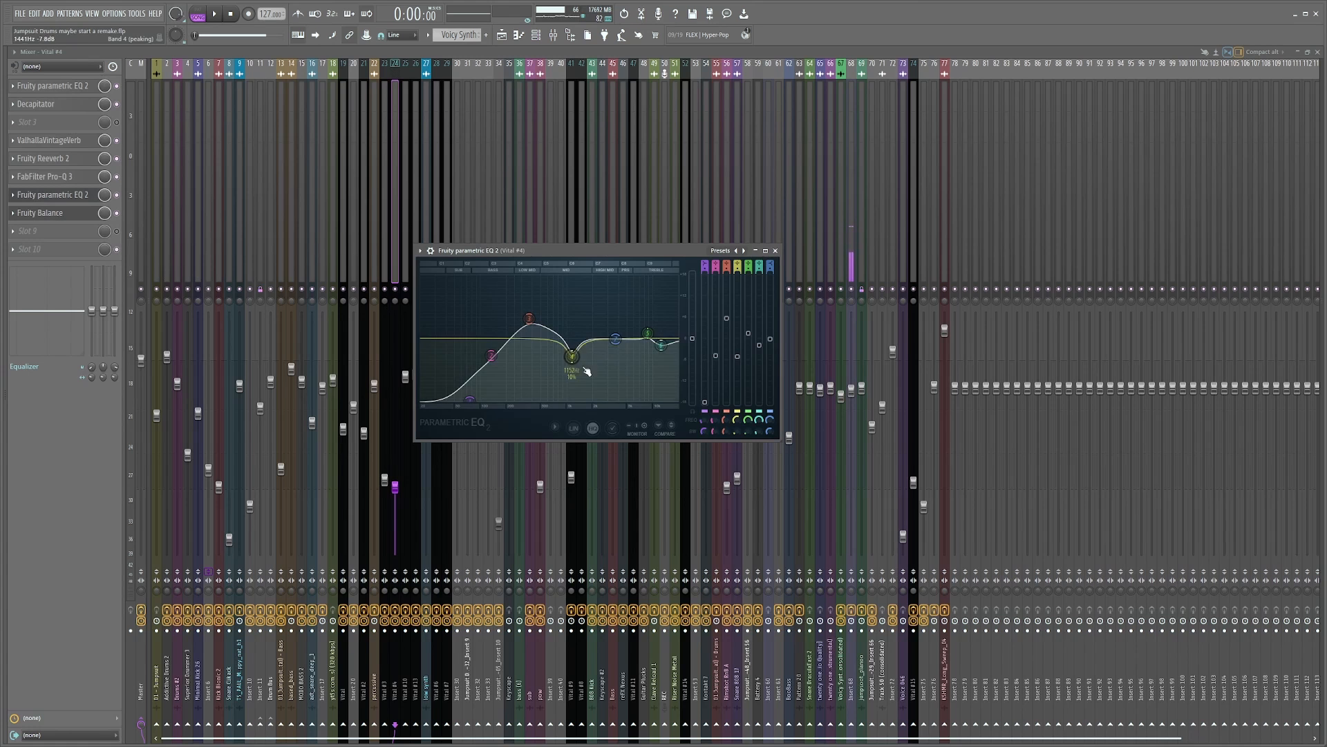
{"action": "left_click", "coordinate": [50, 213]}
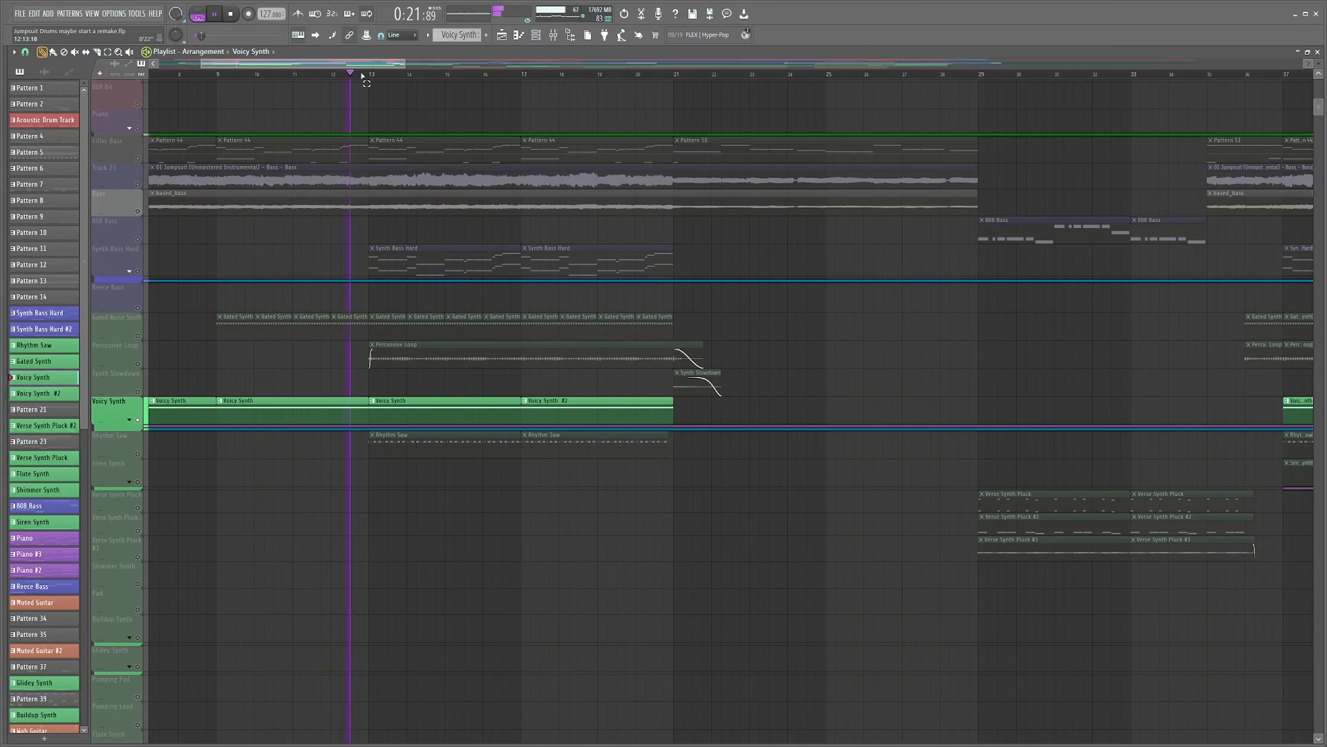
Step: Play the Voicy Synth from bar 9 and examine its FabFilter Pro-Q 3 curve against the live spectrum
{"action": "scroll", "coordinate": [368, 75], "scroll_direction": "up", "scroll_amount": 1}
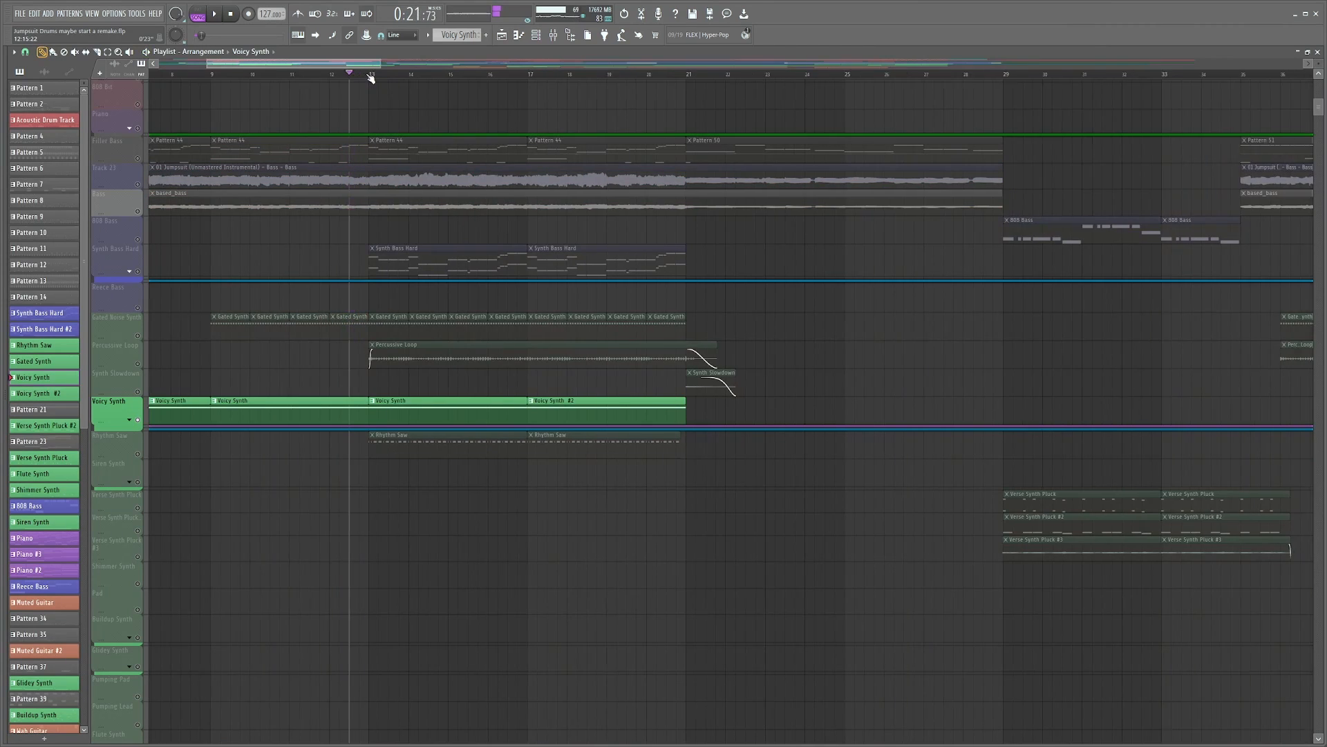
{"action": "scroll", "coordinate": [366, 74], "scroll_direction": "down", "scroll_amount": 1}
{"action": "left_click", "coordinate": [316, 75]}
{"action": "left_click", "coordinate": [551, 40]}
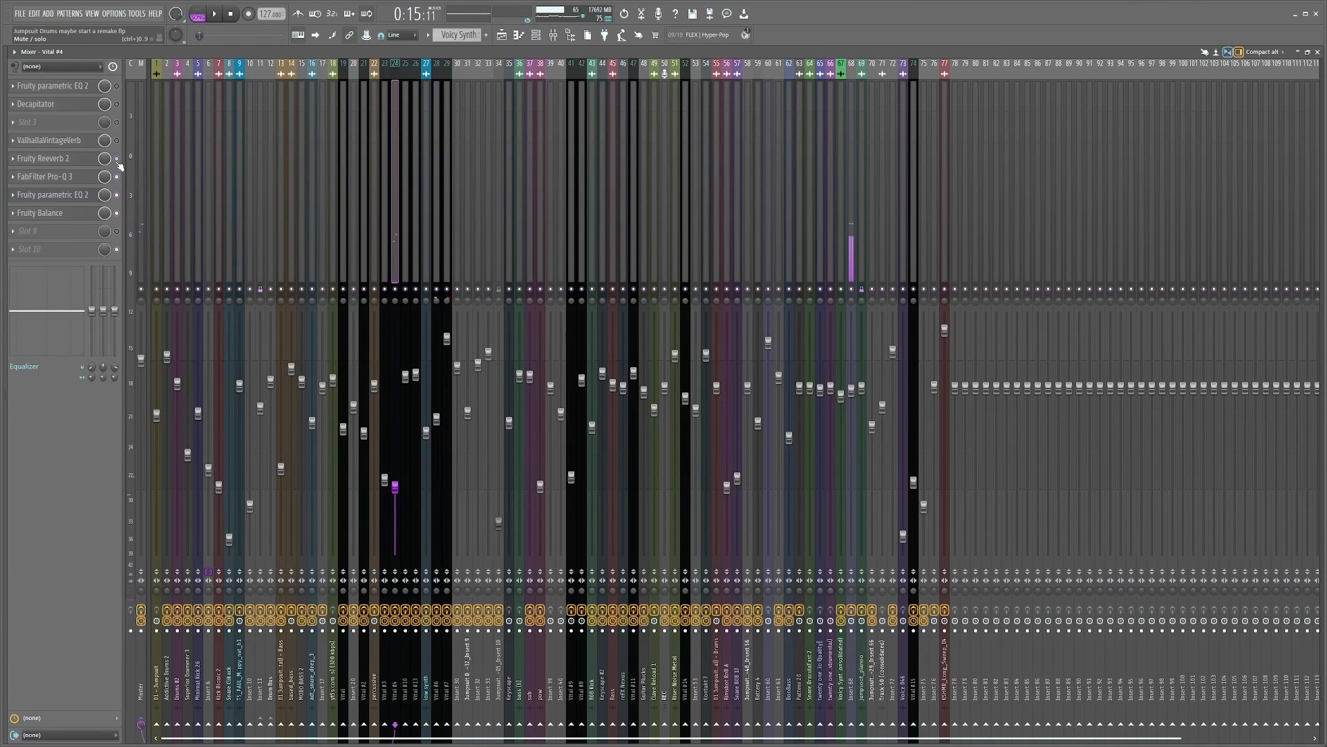
{"action": "key", "text": "space"}
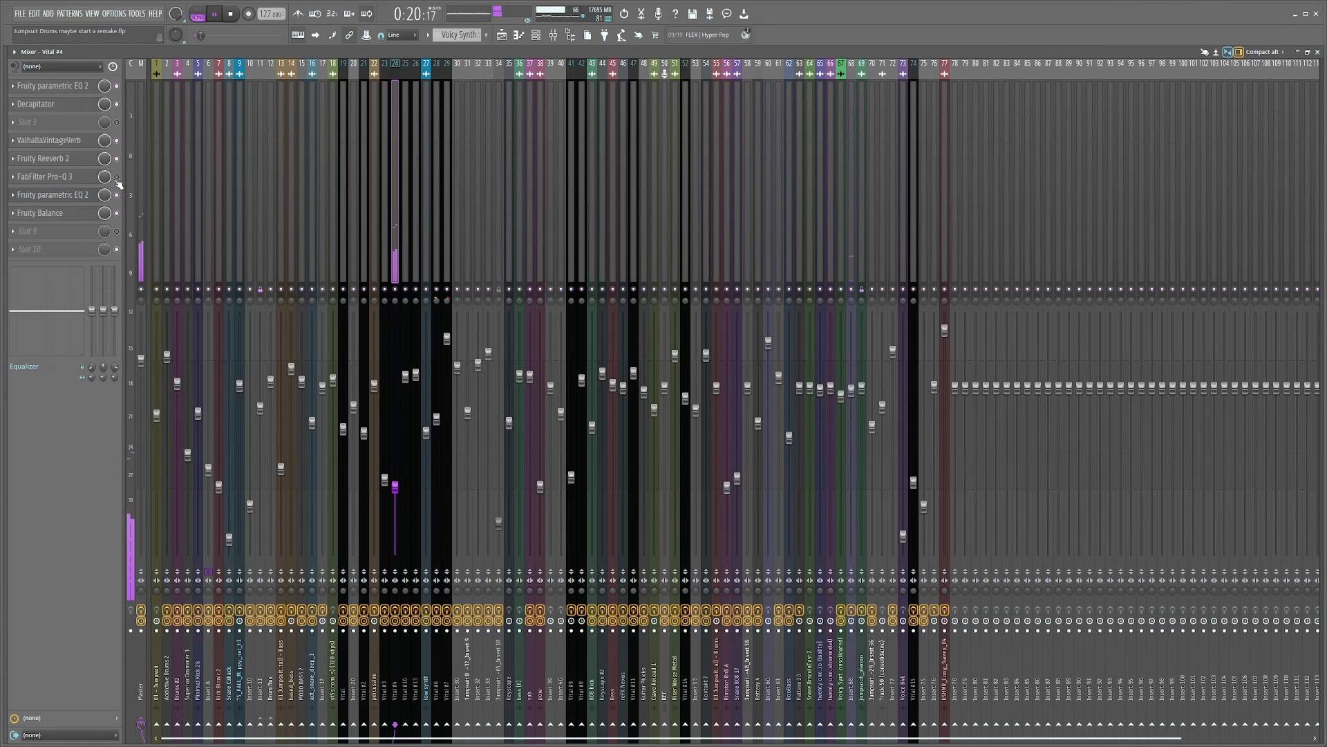
{"action": "left_click", "coordinate": [91, 180]}
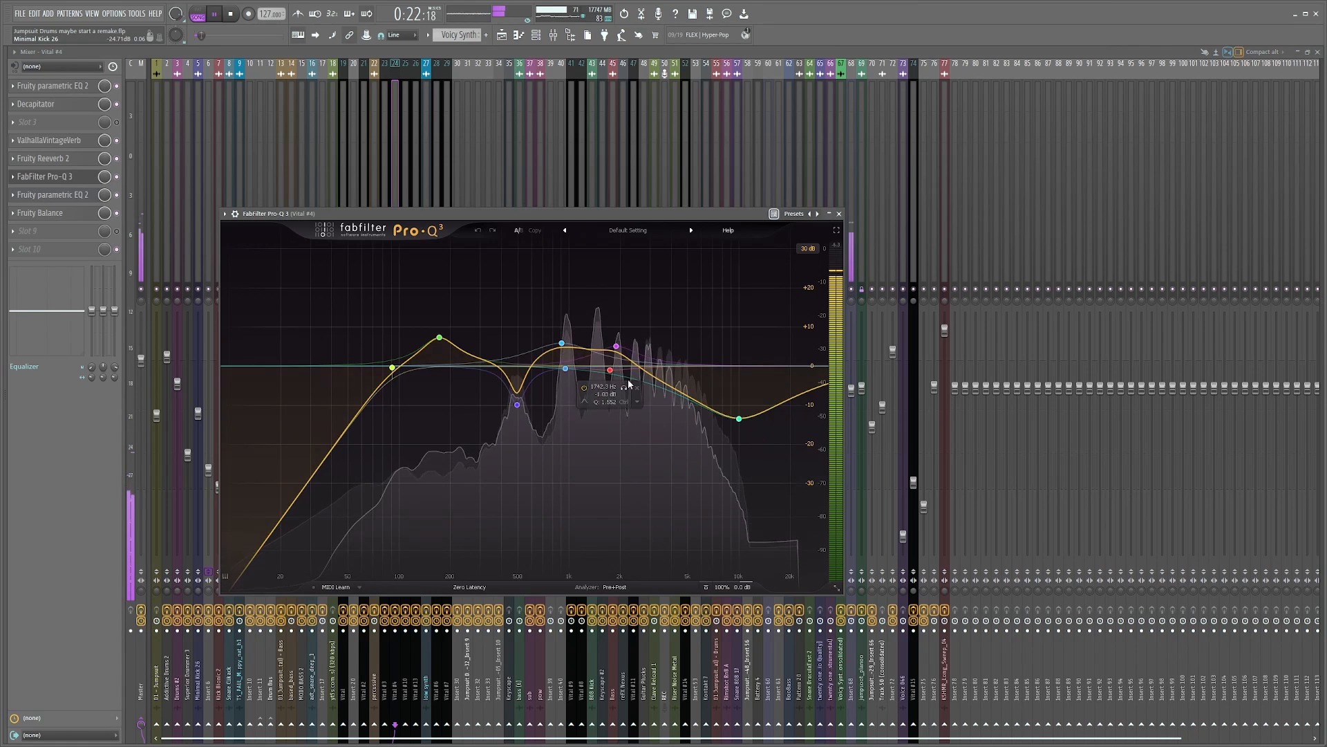
{"action": "key", "text": "space"}
{"action": "key", "text": "Escape"}
Step: Replay the soloed Voicy Synth briefly from bar 9 in the playlist
{"action": "left_click", "coordinate": [502, 35]}
{"action": "key", "text": "space"}
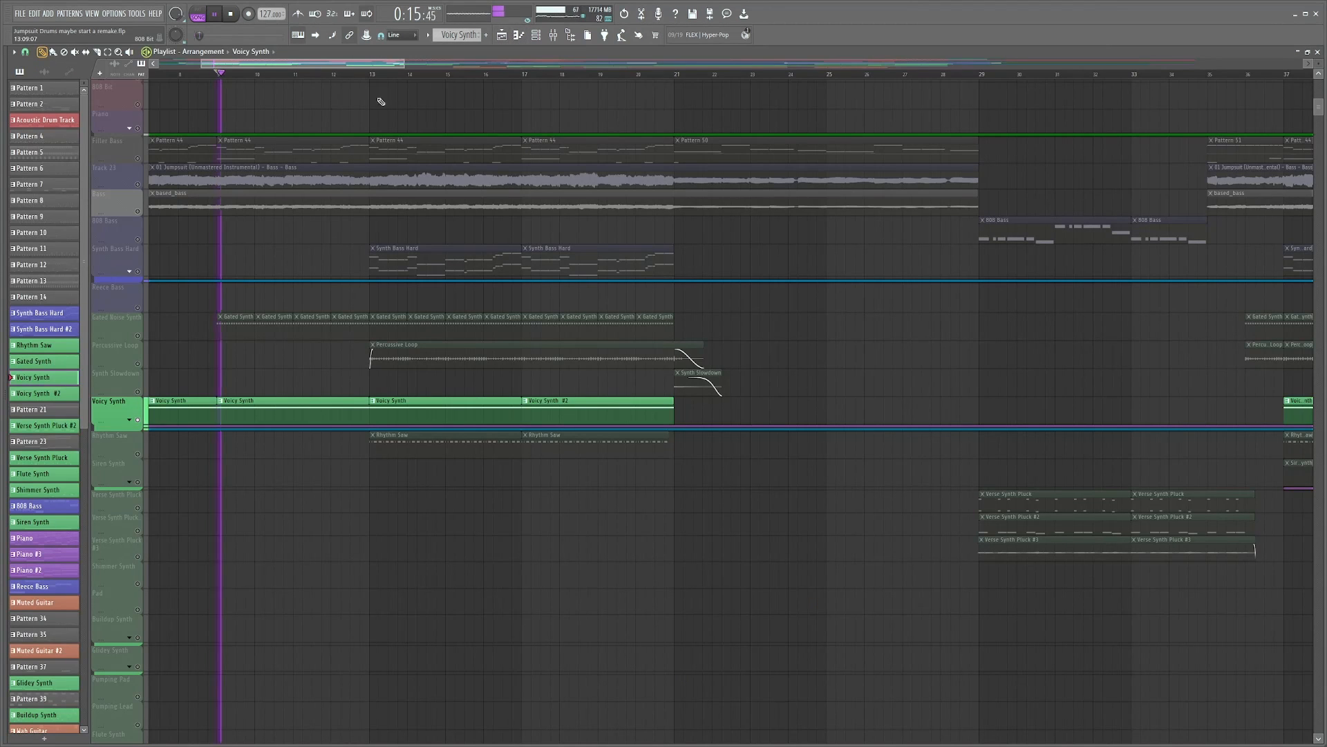
{"action": "key", "text": "space"}
Step: Solo the Rhythm Saw track and play its pattern from bar 13 in the piano roll
{"action": "left_click", "coordinate": [356, 73]}
{"action": "scroll", "coordinate": [357, 83], "scroll_direction": "up", "scroll_amount": 5}
{"action": "right_click", "coordinate": [138, 454]}
{"action": "double_click", "coordinate": [377, 441]}
{"action": "scroll", "coordinate": [259, 71], "scroll_direction": "down", "scroll_amount": 4}
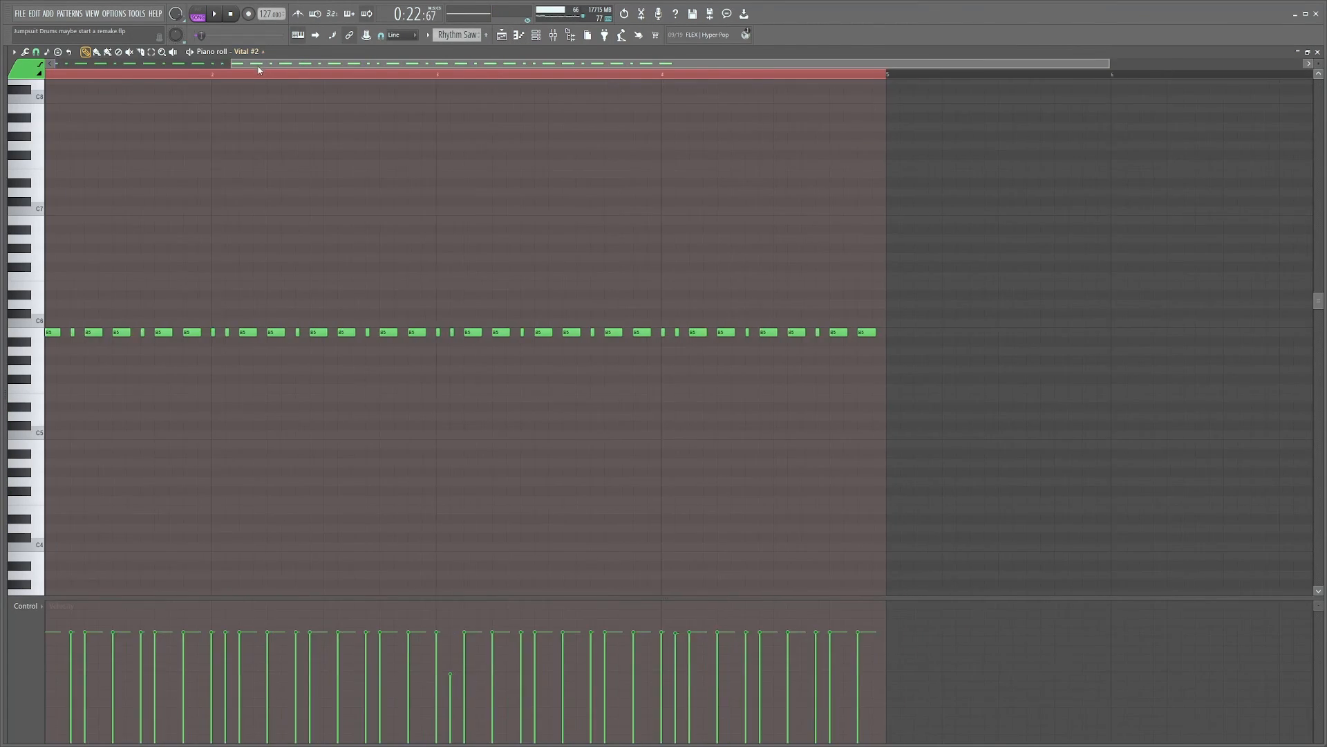
{"action": "scroll", "coordinate": [263, 76], "scroll_direction": "up", "scroll_amount": 1}
{"action": "key", "text": "space"}
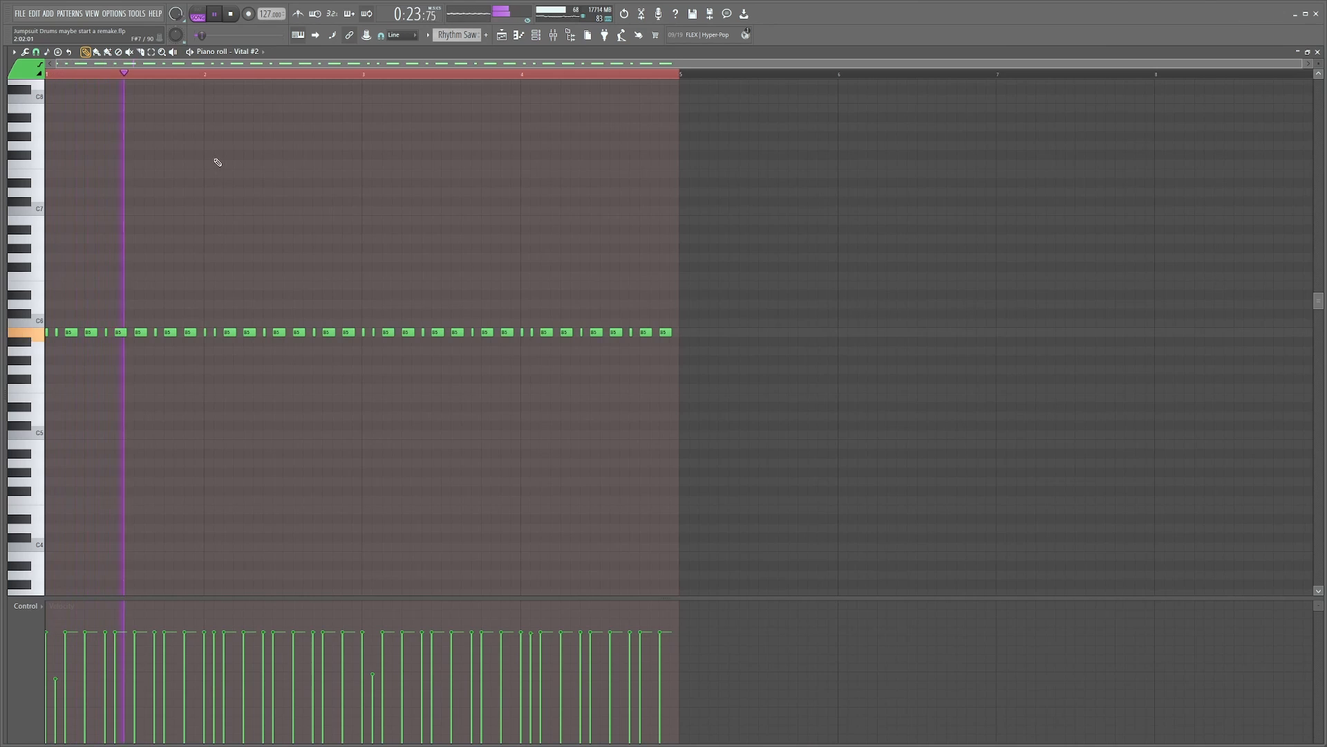
Step: Bring up the Rhythm Saw's Vital #2 mixer track and view its first Fruity parametric EQ 2 curve
{"action": "left_click", "coordinate": [536, 35]}
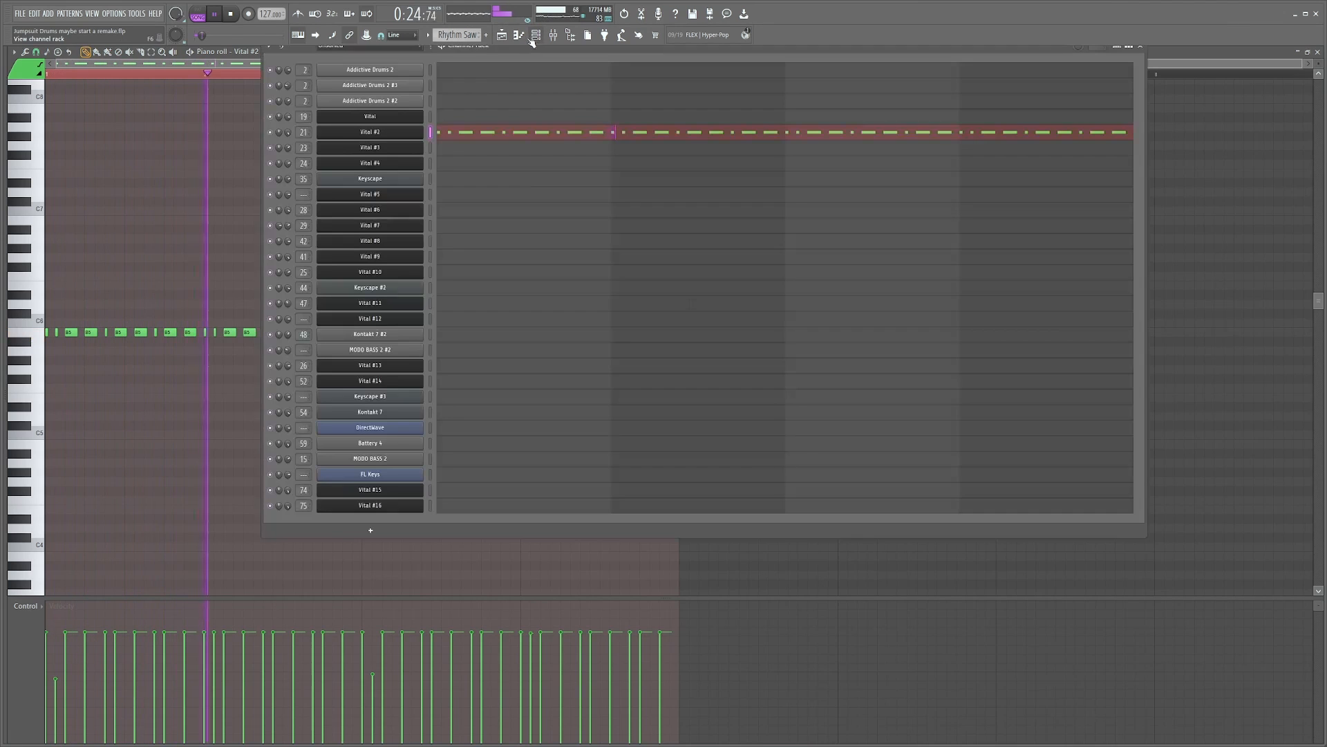
{"action": "double_click", "coordinate": [304, 134]}
{"action": "left_click", "coordinate": [51, 104]}
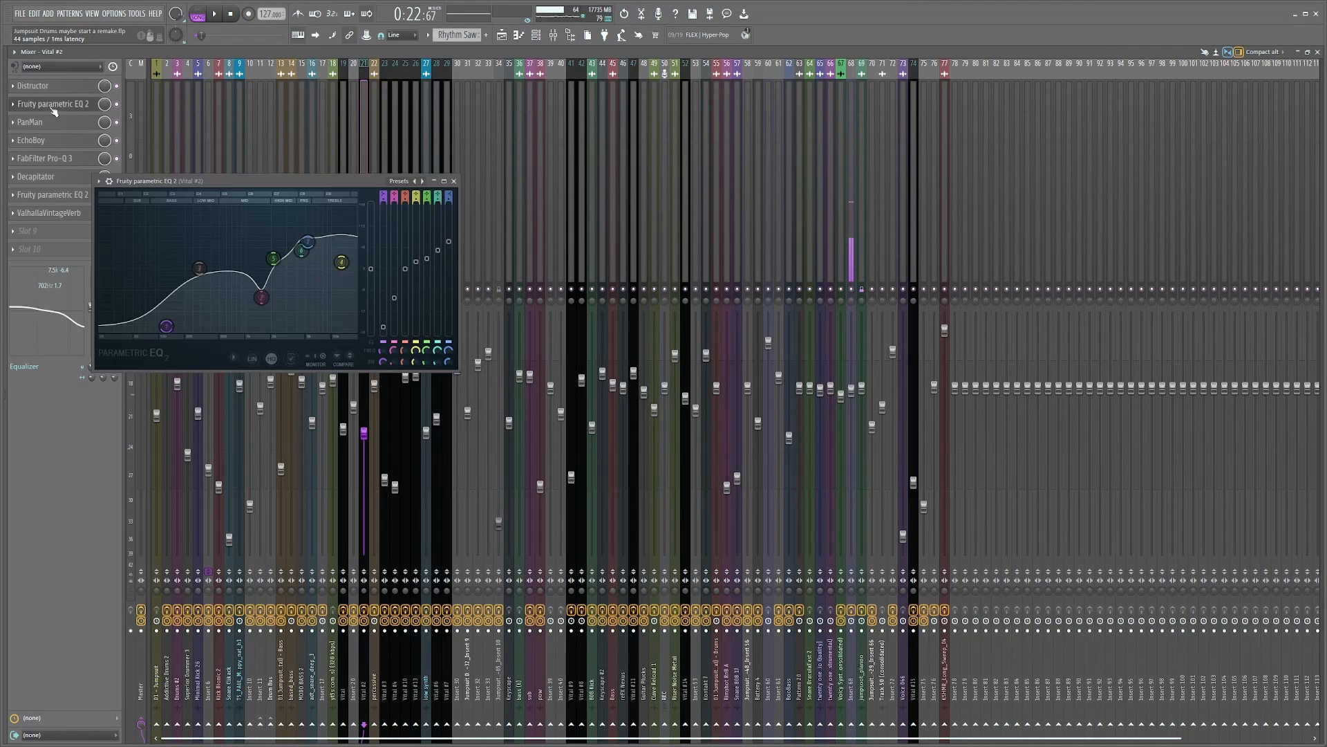
Step: Close the Fruity parametric EQ 2 and view the Vital #2 patch's oscillator, filter and envelope settings
{"action": "left_click_drag", "start_coordinate": [316, 186], "coordinate": [444, 202]}
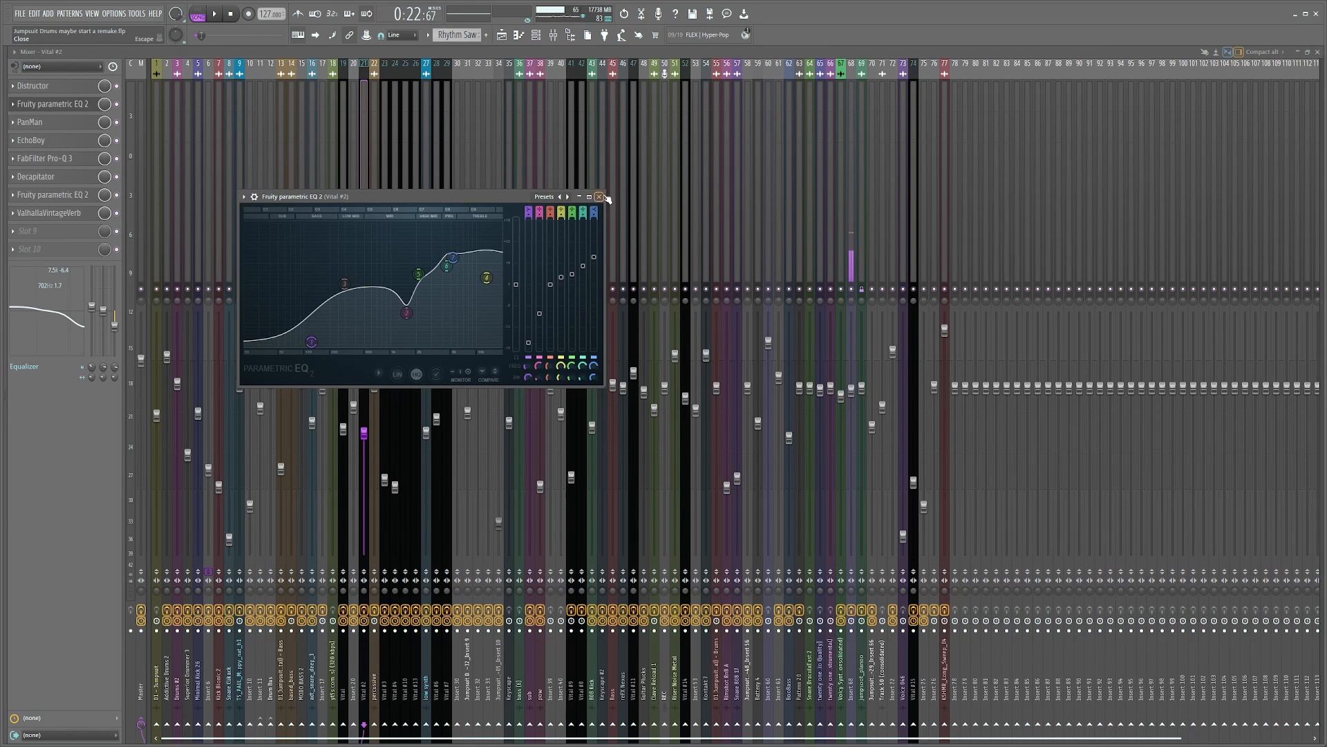
{"action": "left_click", "coordinate": [599, 197]}
{"action": "key", "text": "F6"}
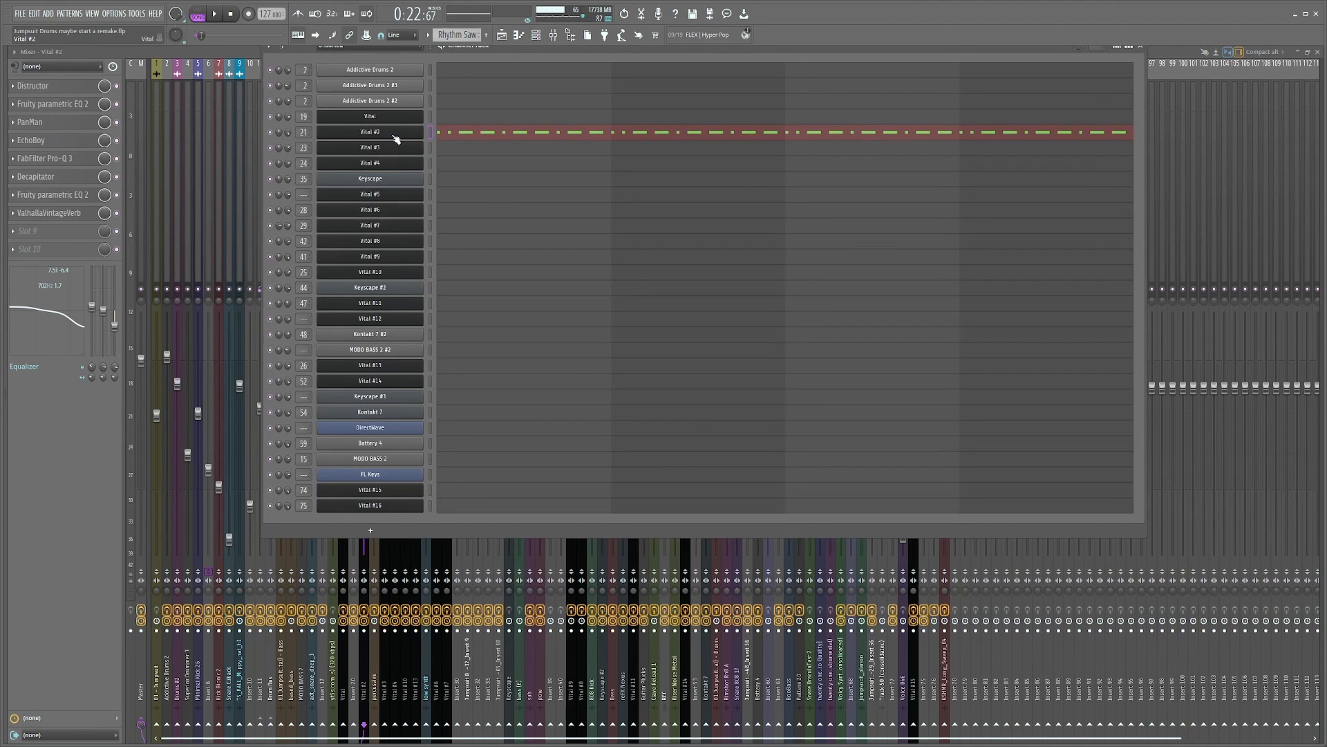
{"action": "left_click", "coordinate": [390, 137]}
{"action": "left_click_drag", "start_coordinate": [484, 130], "coordinate": [590, 162]}
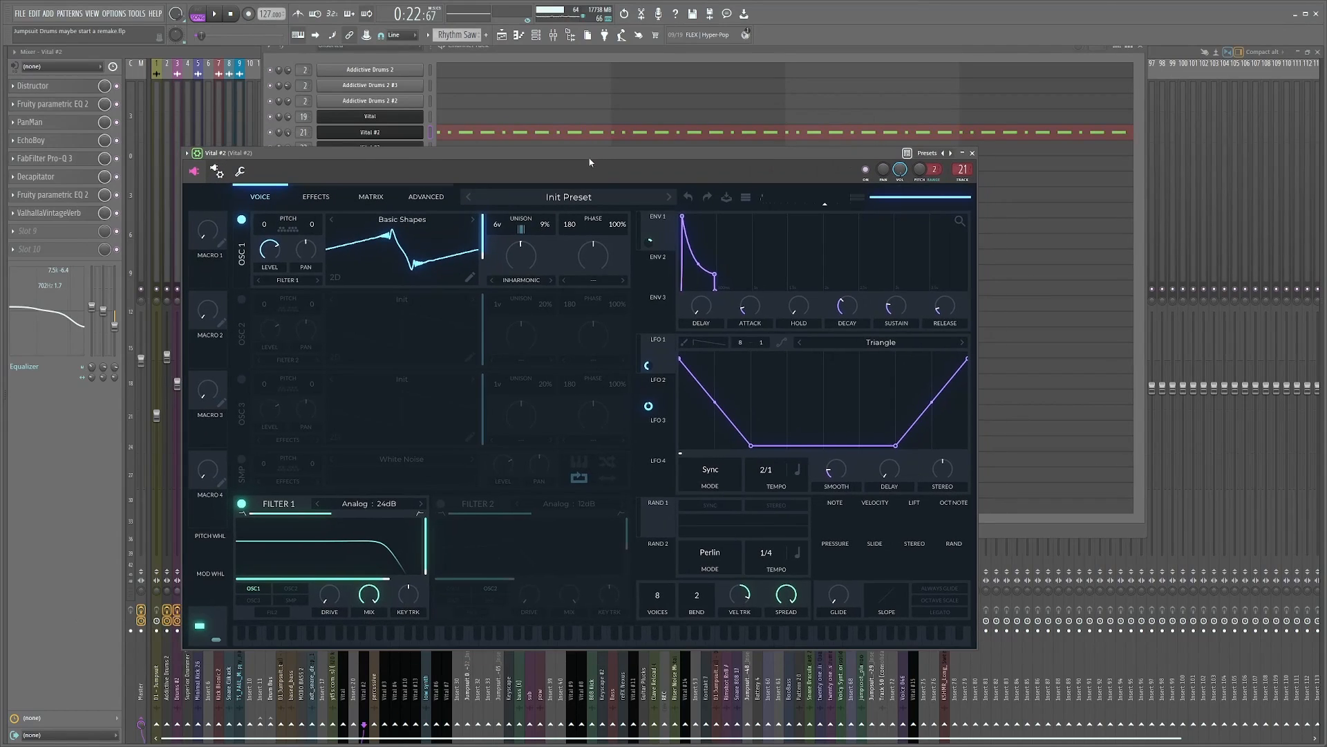
{"action": "left_click_drag", "start_coordinate": [332, 153], "coordinate": [387, 114]}
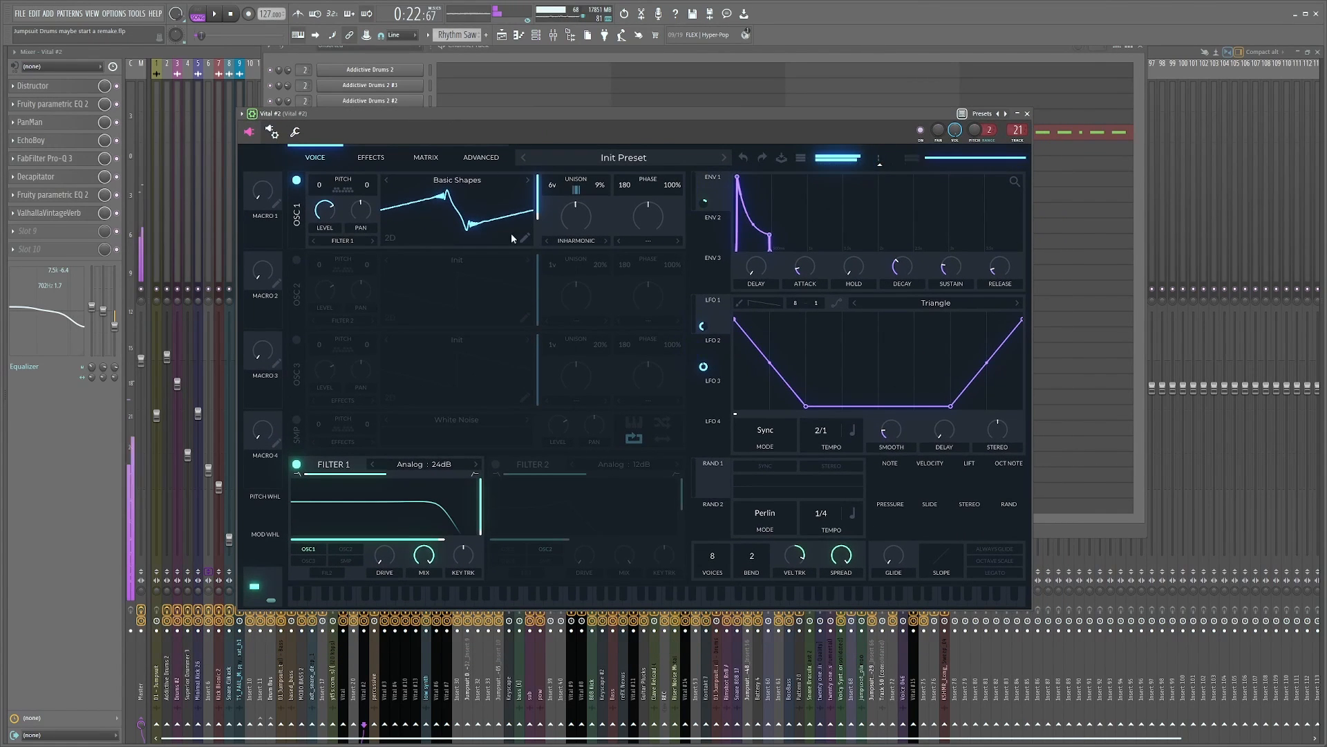
Step: View Vital #2's effects and play the sound, comparing it with the Hard Clip distortion off and on
{"action": "left_click", "coordinate": [373, 157]}
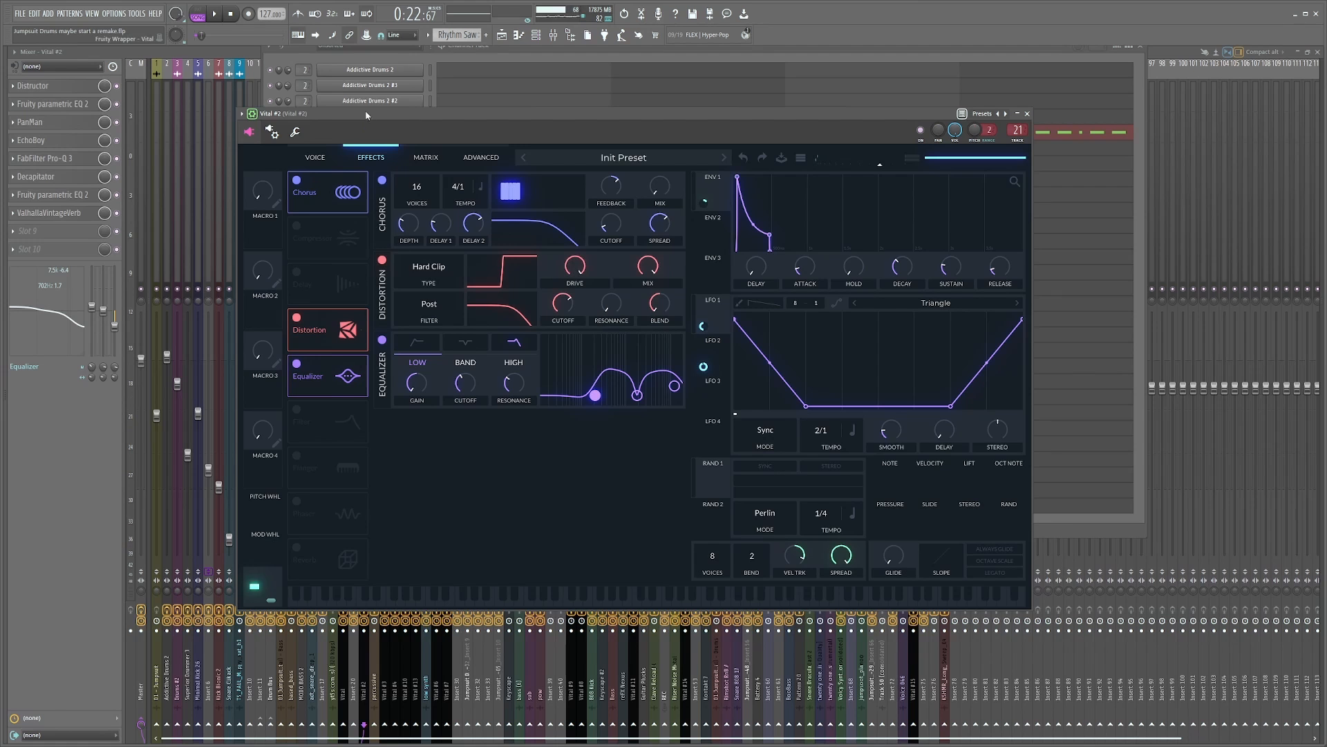
{"action": "left_click_drag", "start_coordinate": [367, 115], "coordinate": [398, 119]}
{"action": "left_click", "coordinate": [424, 263]}
{"action": "key", "text": "space"}
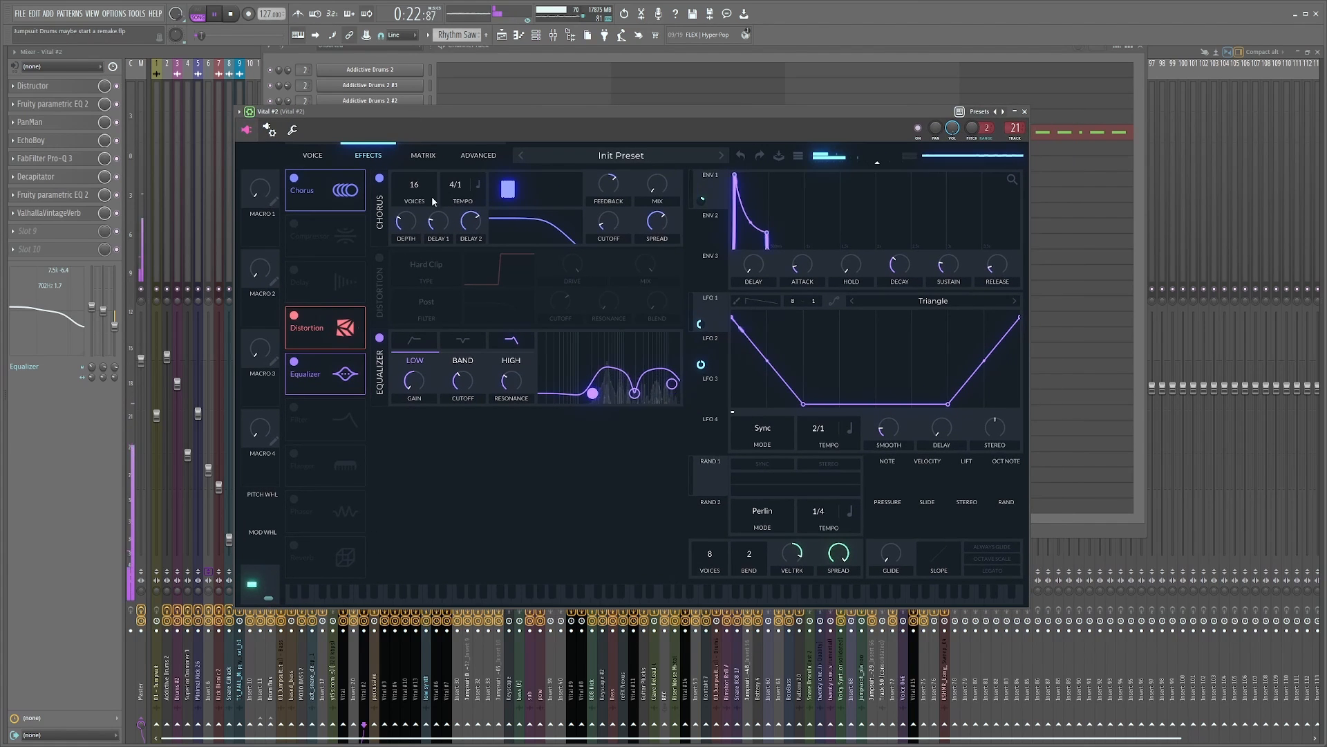
{"action": "left_click", "coordinate": [381, 260]}
{"action": "left_click", "coordinate": [381, 260]}
{"action": "left_click", "coordinate": [381, 260]}
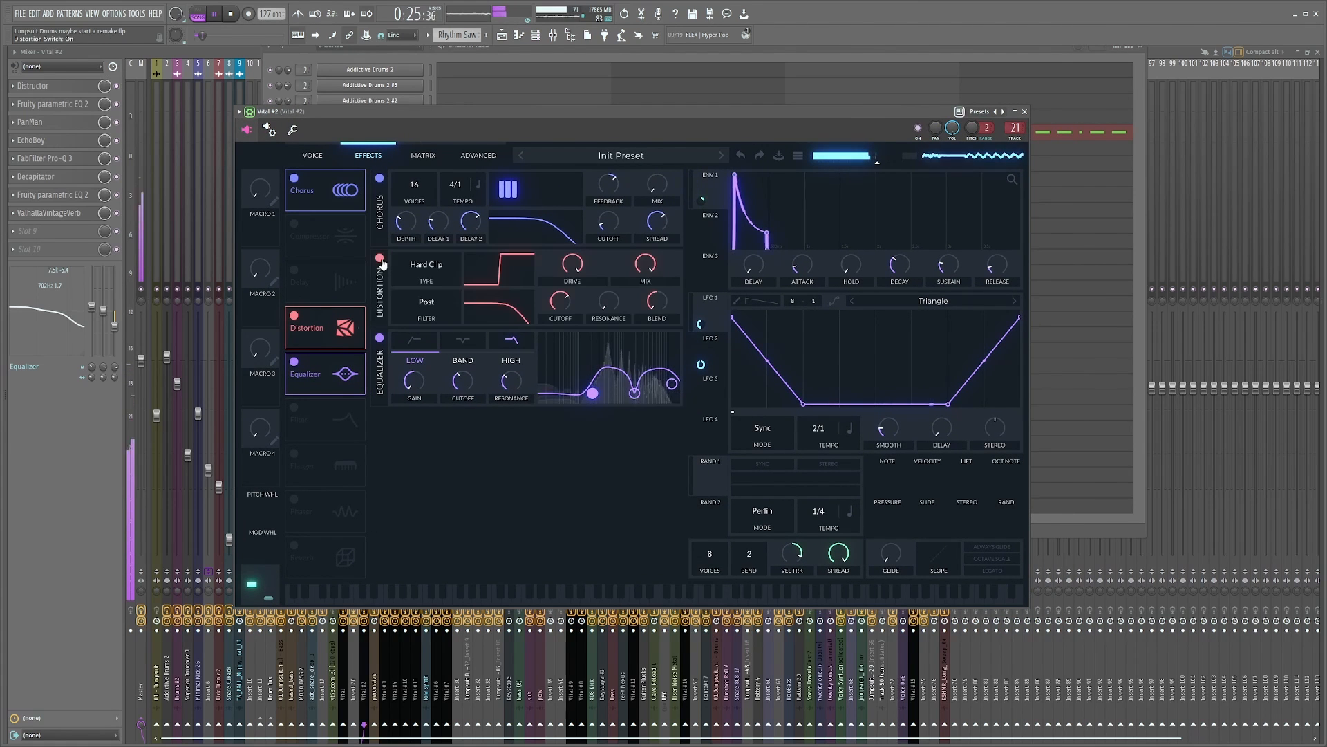
{"action": "left_click_drag", "start_coordinate": [479, 118], "coordinate": [432, 112]}
{"action": "key", "text": "space"}
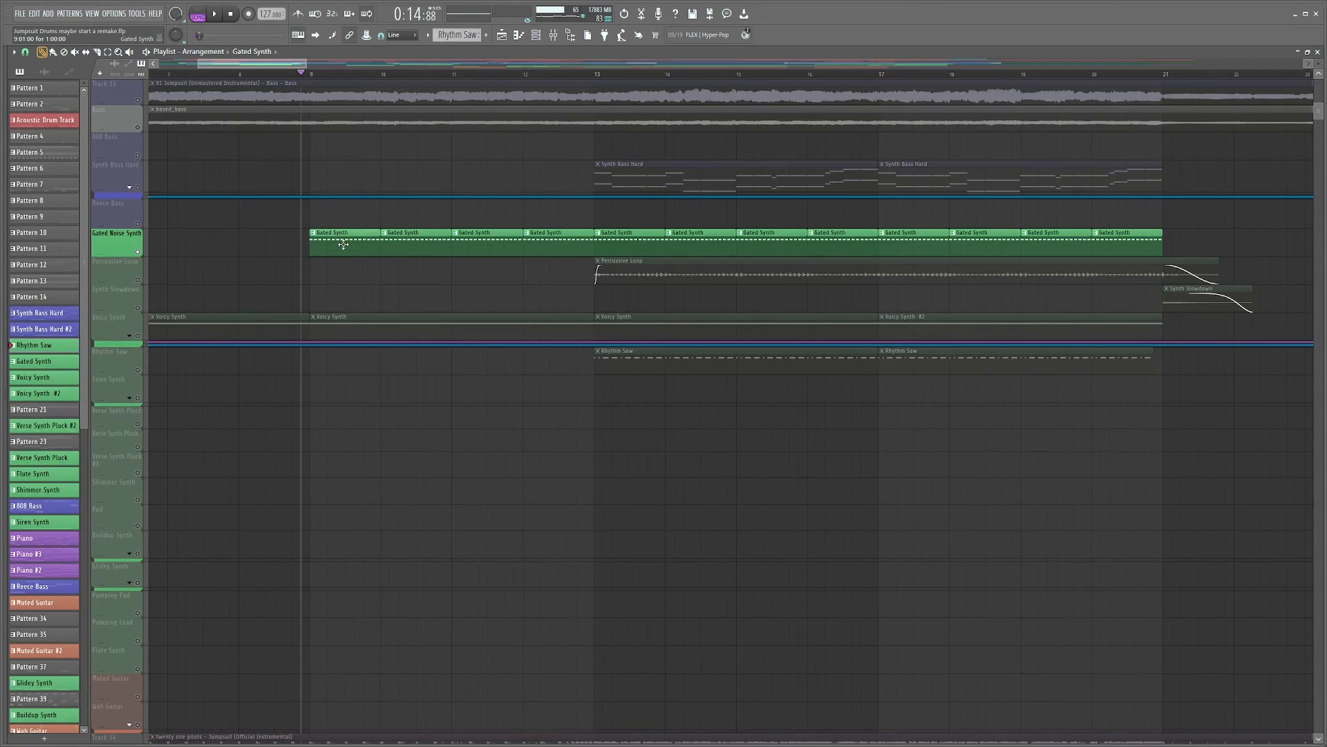
Step: Show the Gated Synth pattern's notes in the piano roll and play them
{"action": "double_click", "coordinate": [343, 244]}
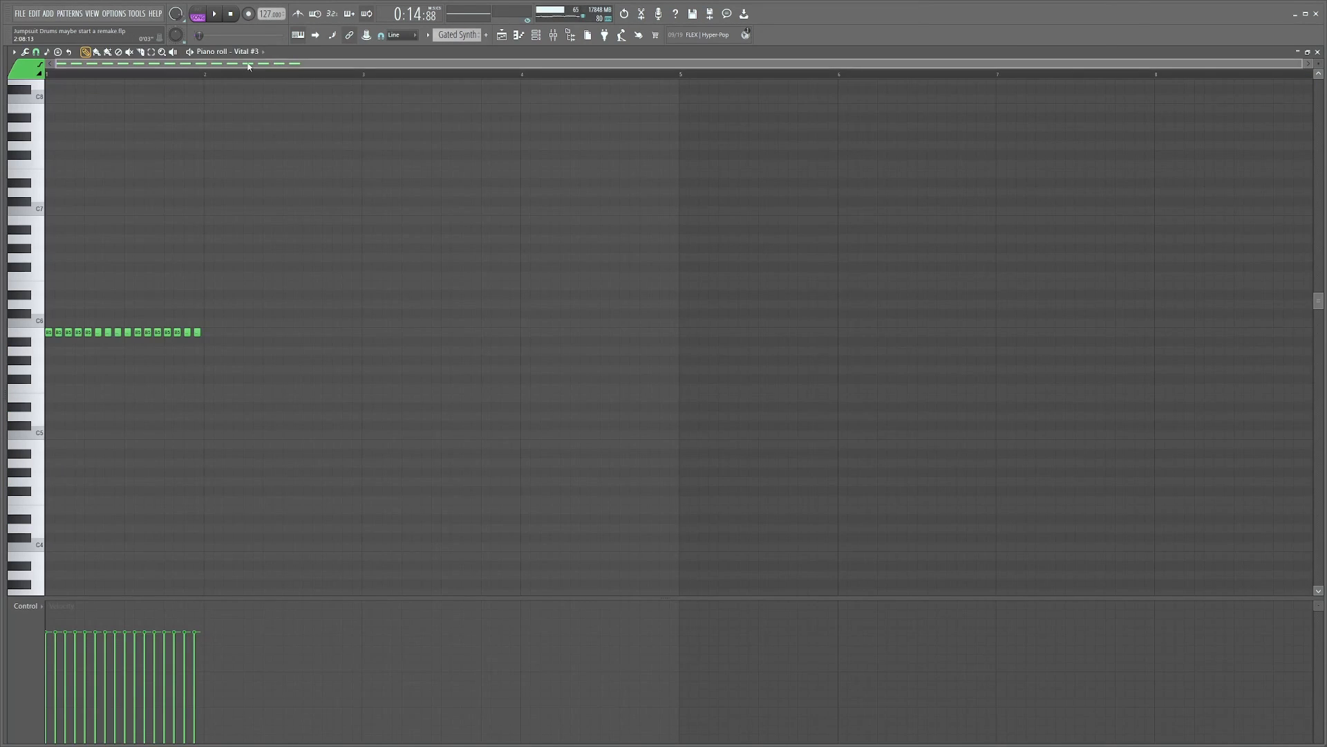
{"action": "scroll", "coordinate": [119, 65], "scroll_direction": "up", "scroll_amount": 3}
{"action": "scroll", "coordinate": [83, 76], "scroll_direction": "down", "scroll_amount": 2}
{"action": "key", "text": "space"}
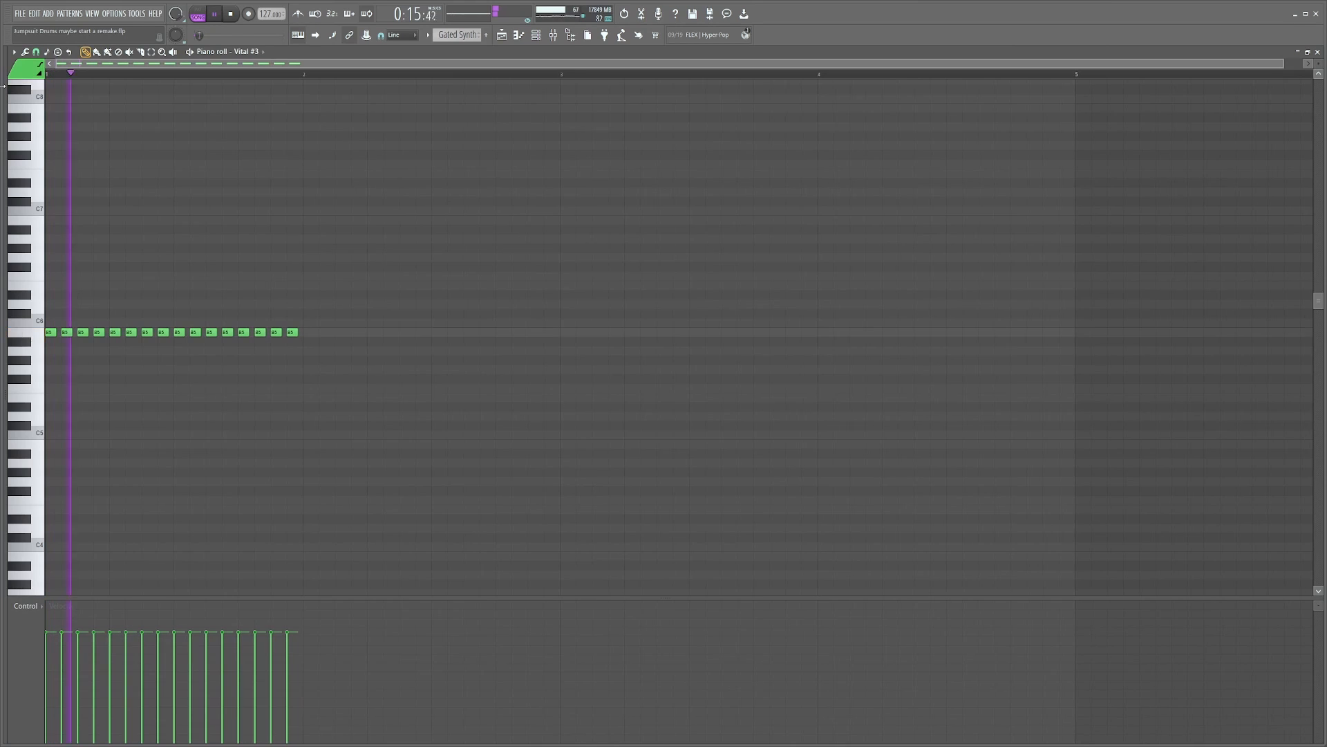
Step: Bring up the Gated Synth's Vital #3 instrument and view its white noise sampler, filter and envelope settings
{"action": "left_click", "coordinate": [538, 36]}
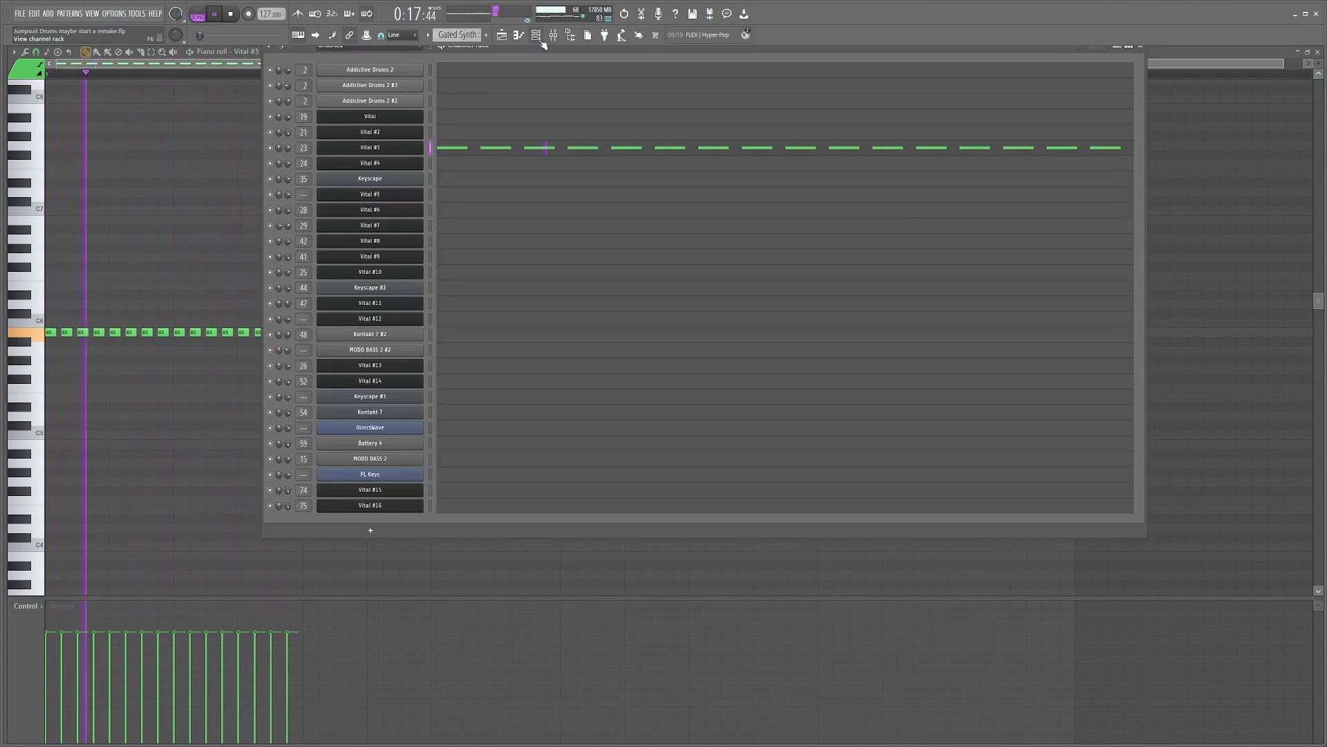
{"action": "left_click", "coordinate": [394, 146]}
{"action": "left_click_drag", "start_coordinate": [407, 147], "coordinate": [375, 189]}
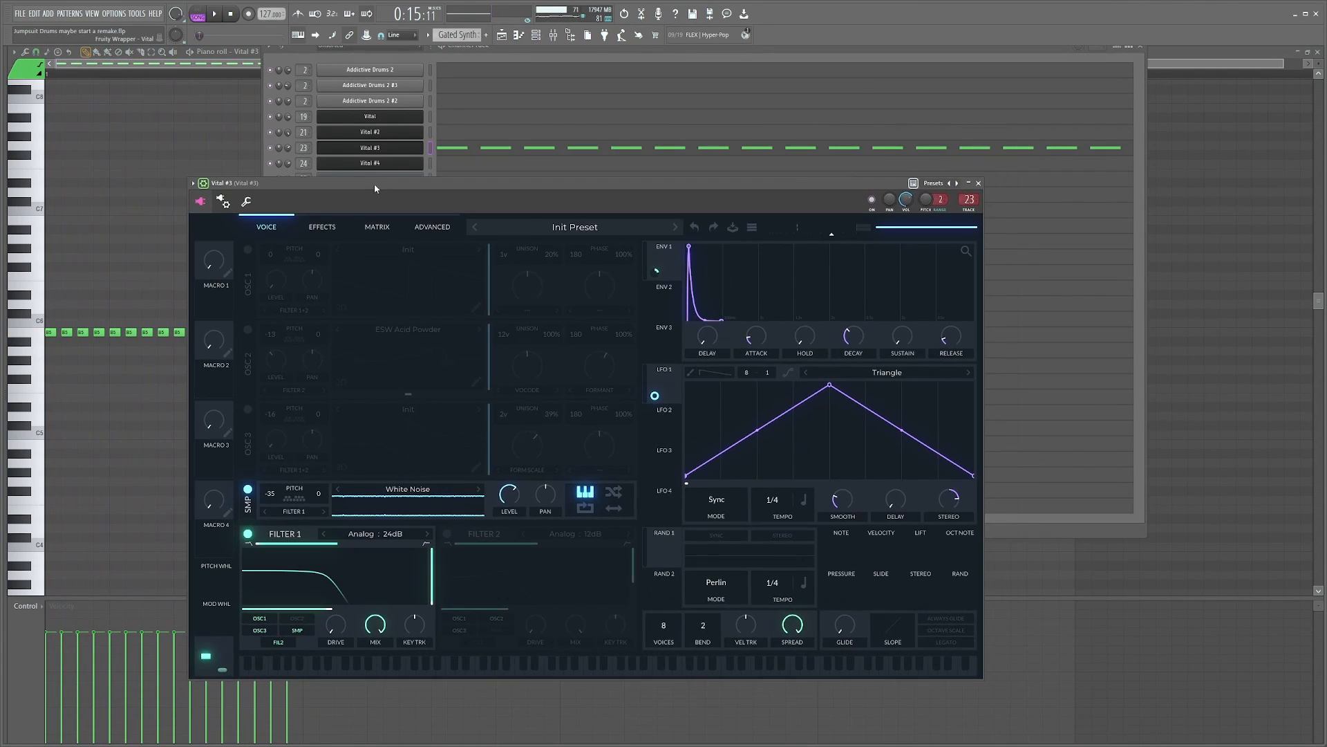
Step: Show the Vital #3 mixer track and view its Fruity parametric EQ 2 and both Saturation Knob effects
{"action": "key", "text": "F9"}
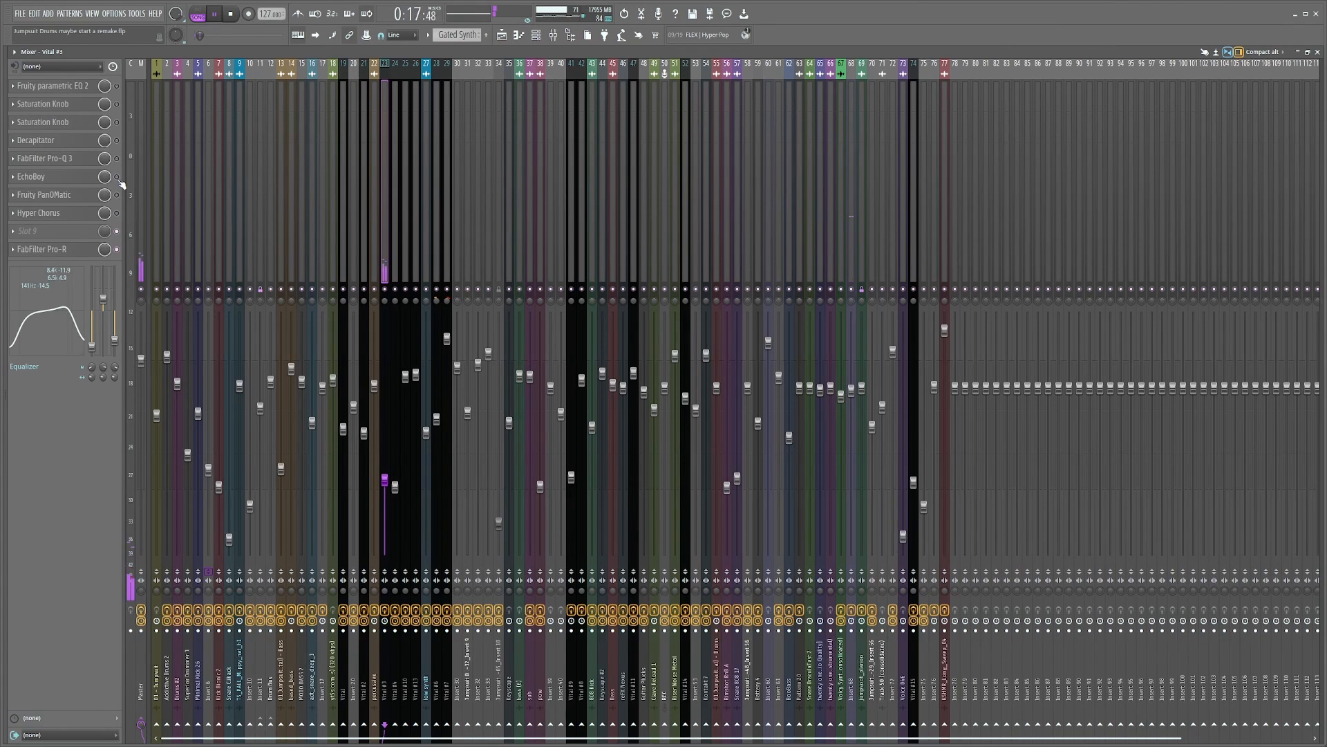
{"action": "left_click", "coordinate": [72, 88]}
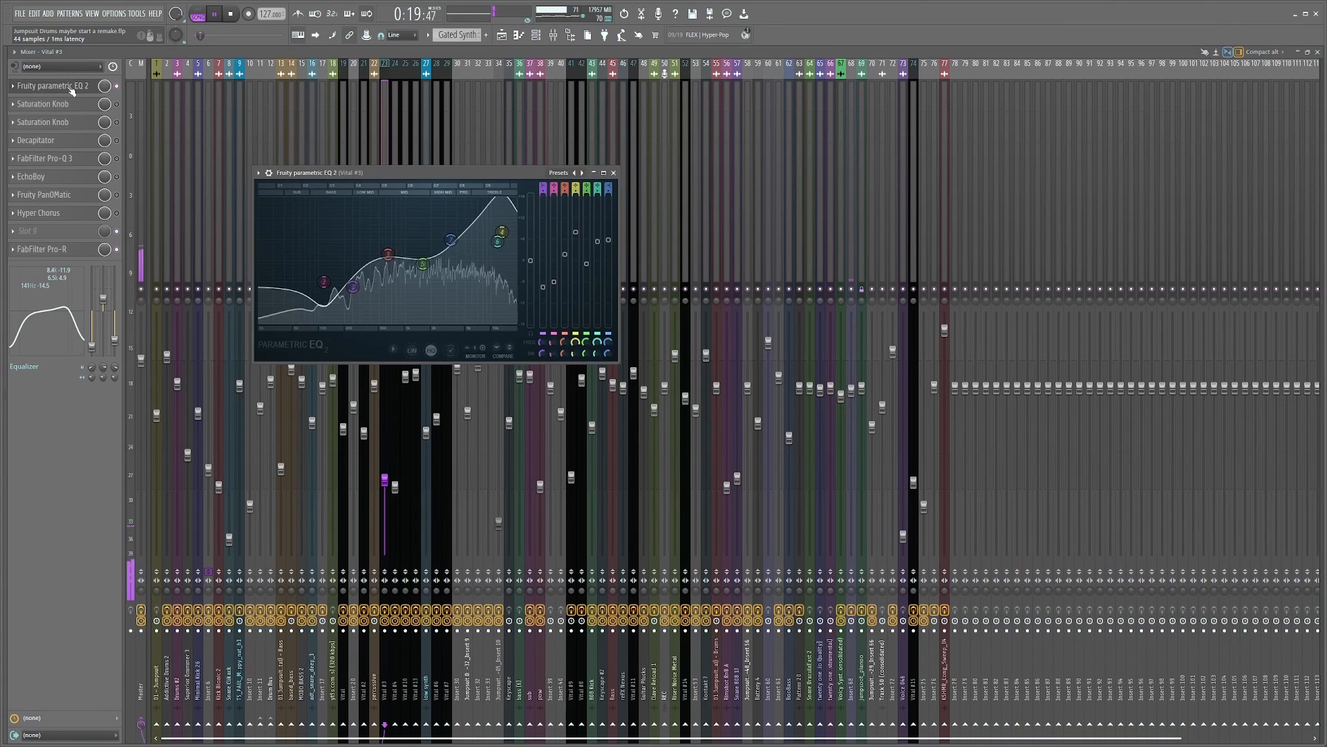
{"action": "left_click", "coordinate": [72, 88]}
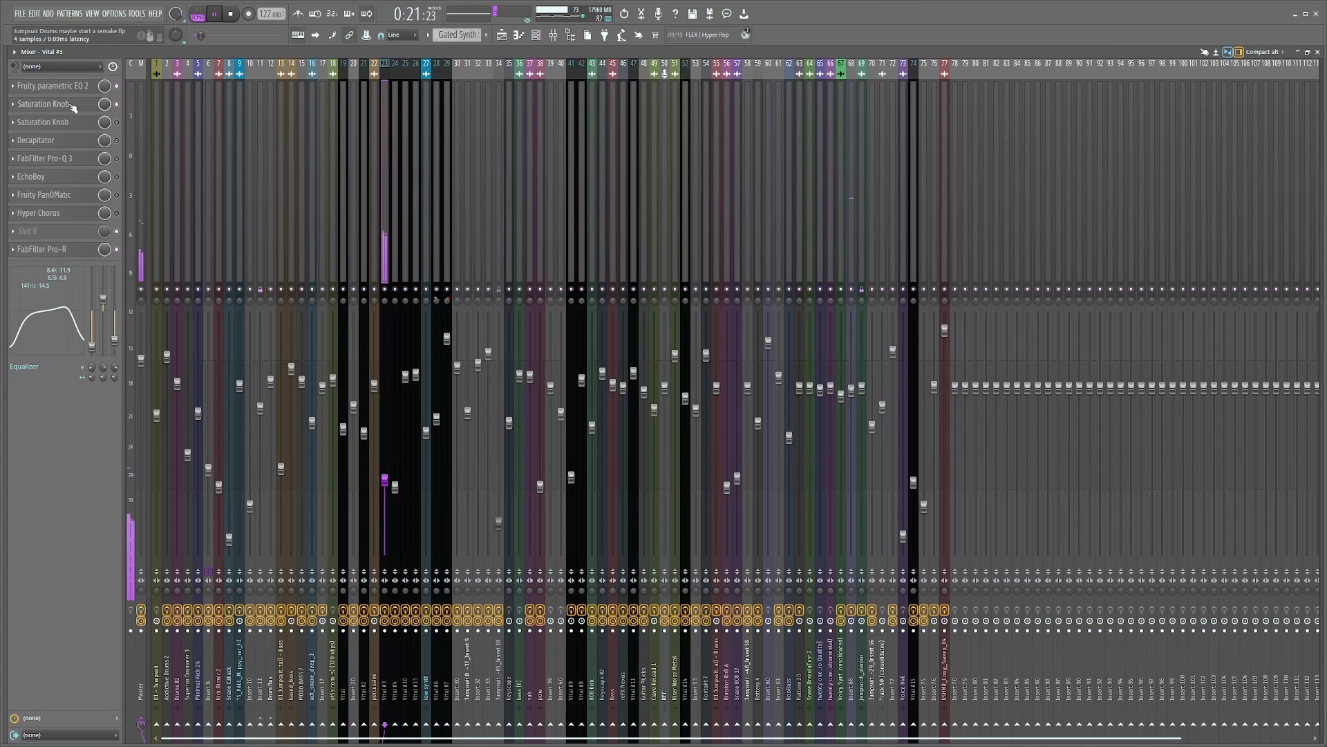
{"action": "left_click", "coordinate": [73, 106]}
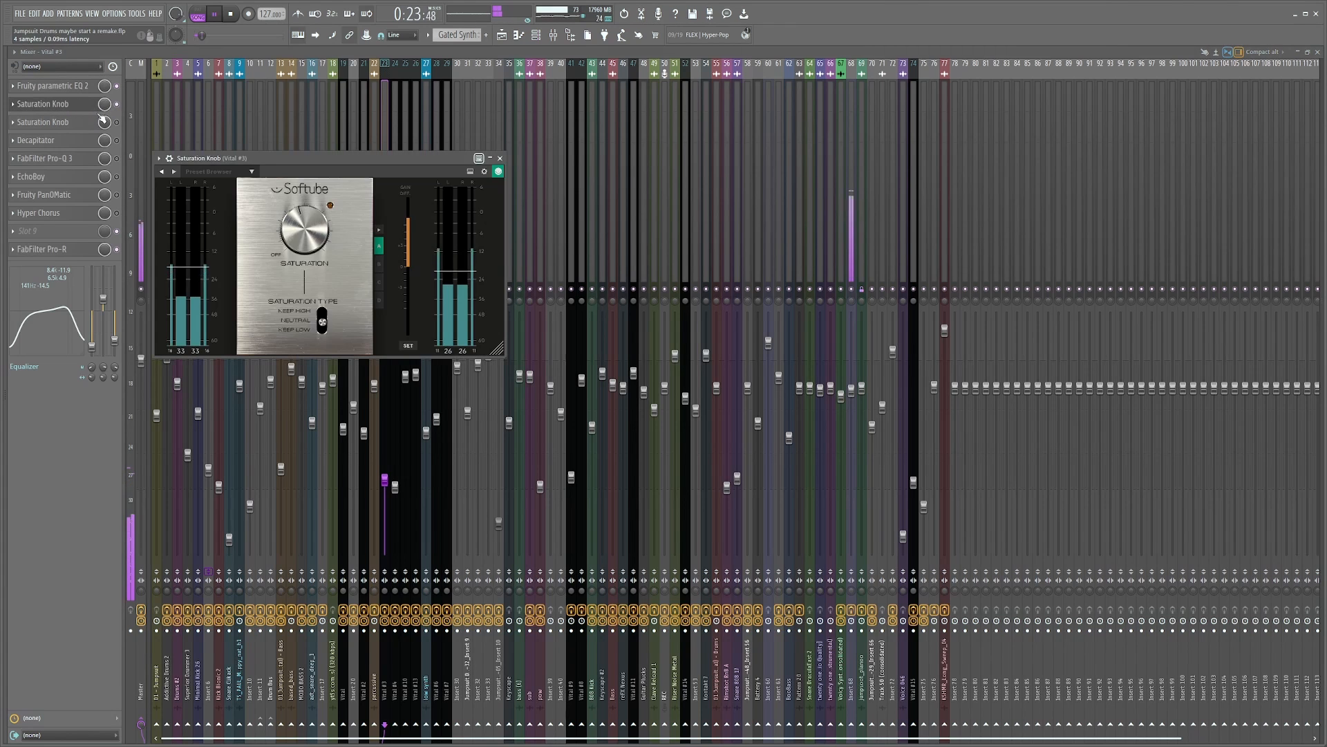
{"action": "left_click", "coordinate": [72, 106]}
{"action": "left_click", "coordinate": [75, 123]}
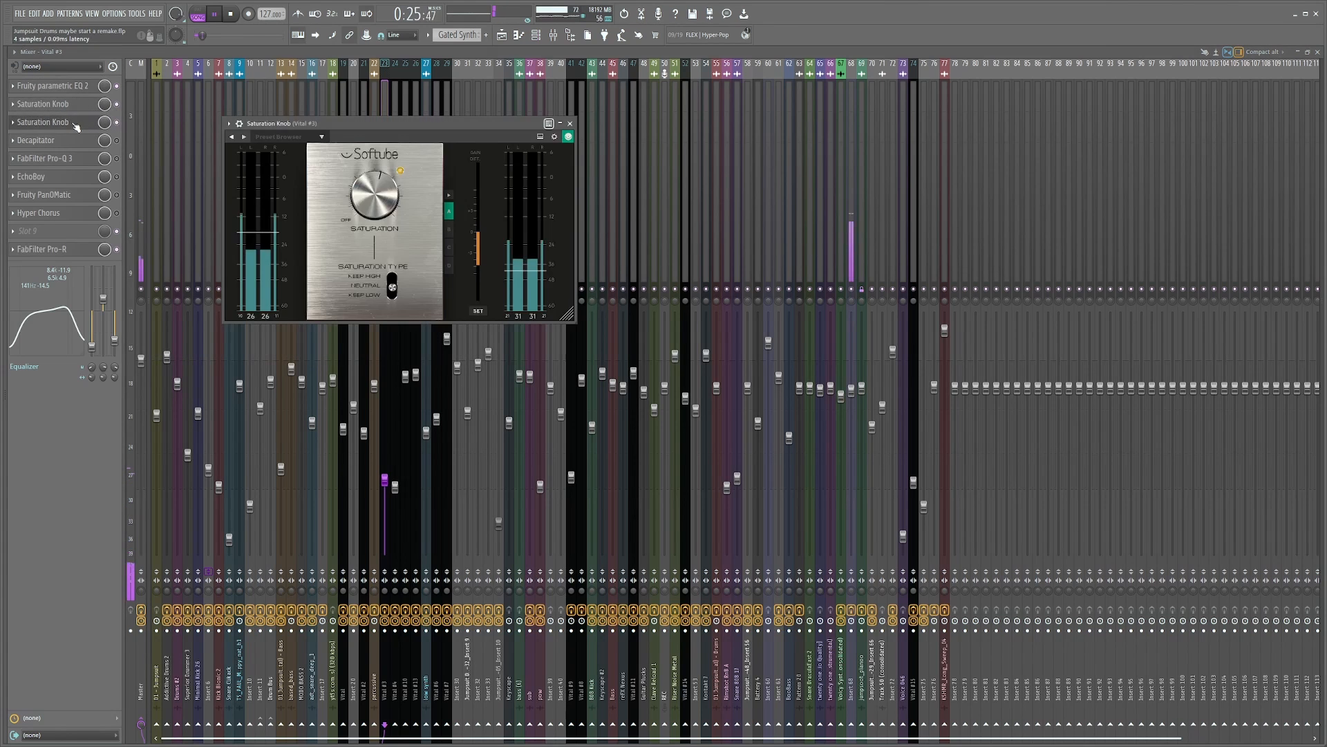
{"action": "left_click", "coordinate": [75, 123]}
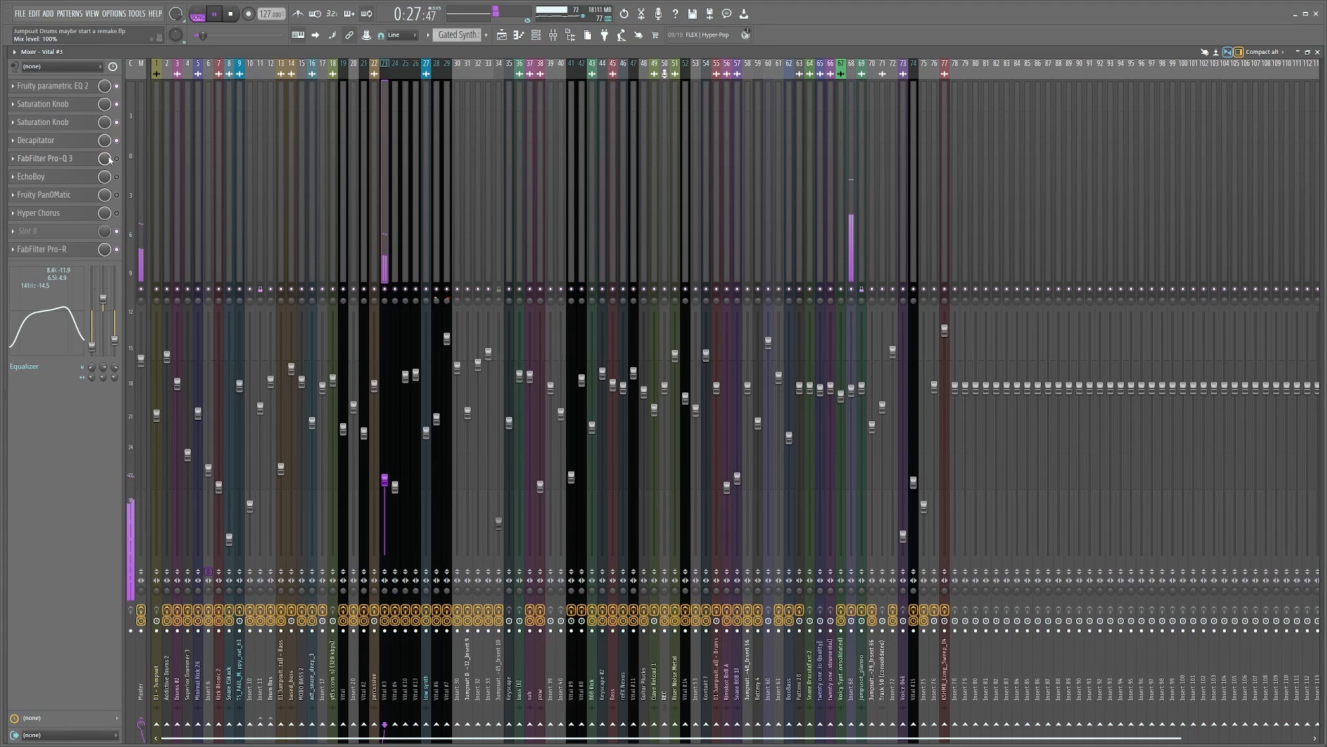
Step: View the FabFilter Pro-Q 3 and EchoBoy effects on the Vital #3 mixer track
{"action": "left_click", "coordinate": [74, 159]}
{"action": "left_click", "coordinate": [59, 161]}
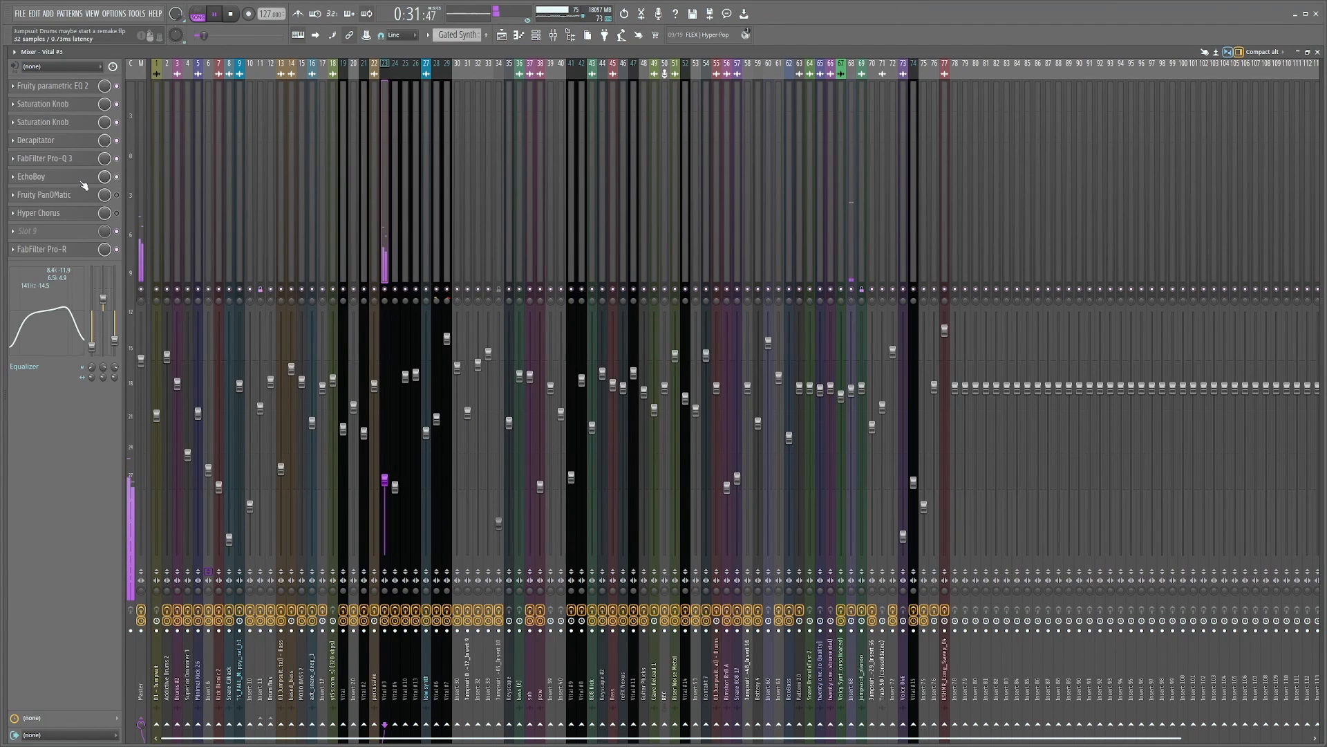
{"action": "left_click", "coordinate": [78, 181]}
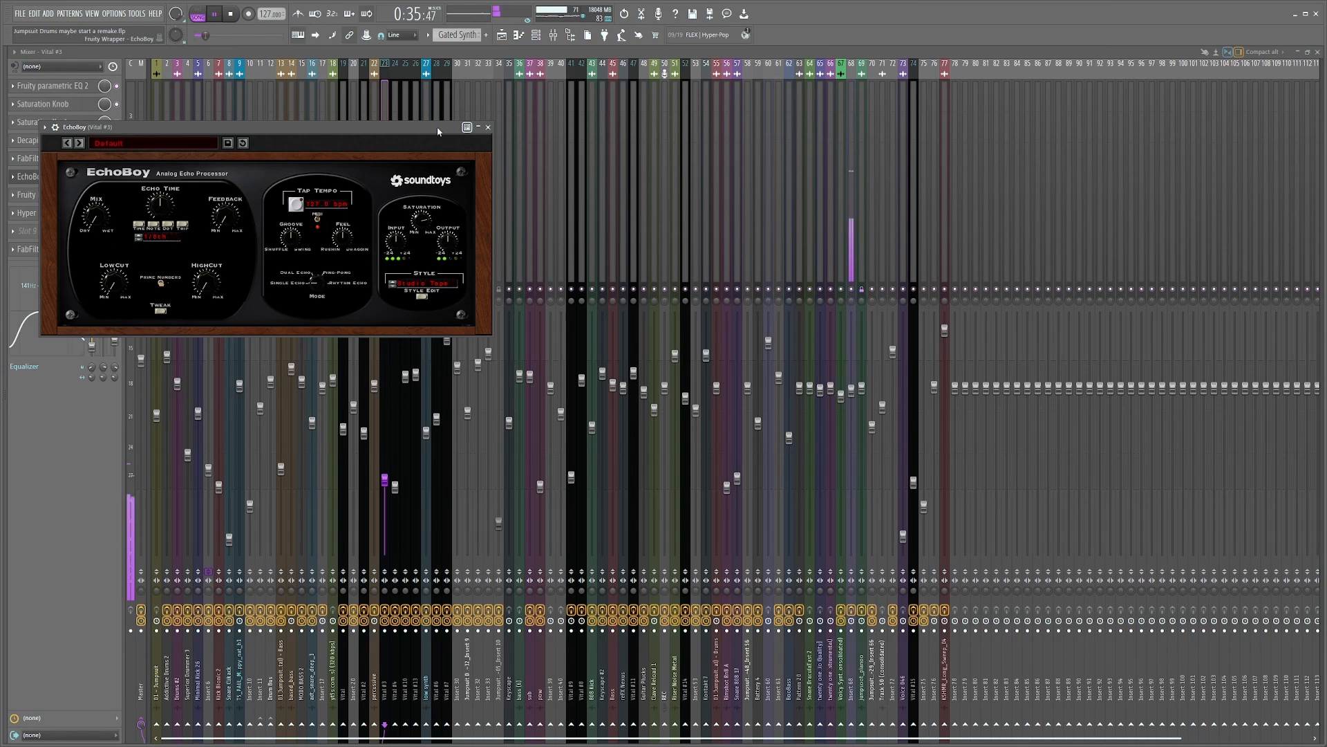
{"action": "left_click", "coordinate": [489, 128]}
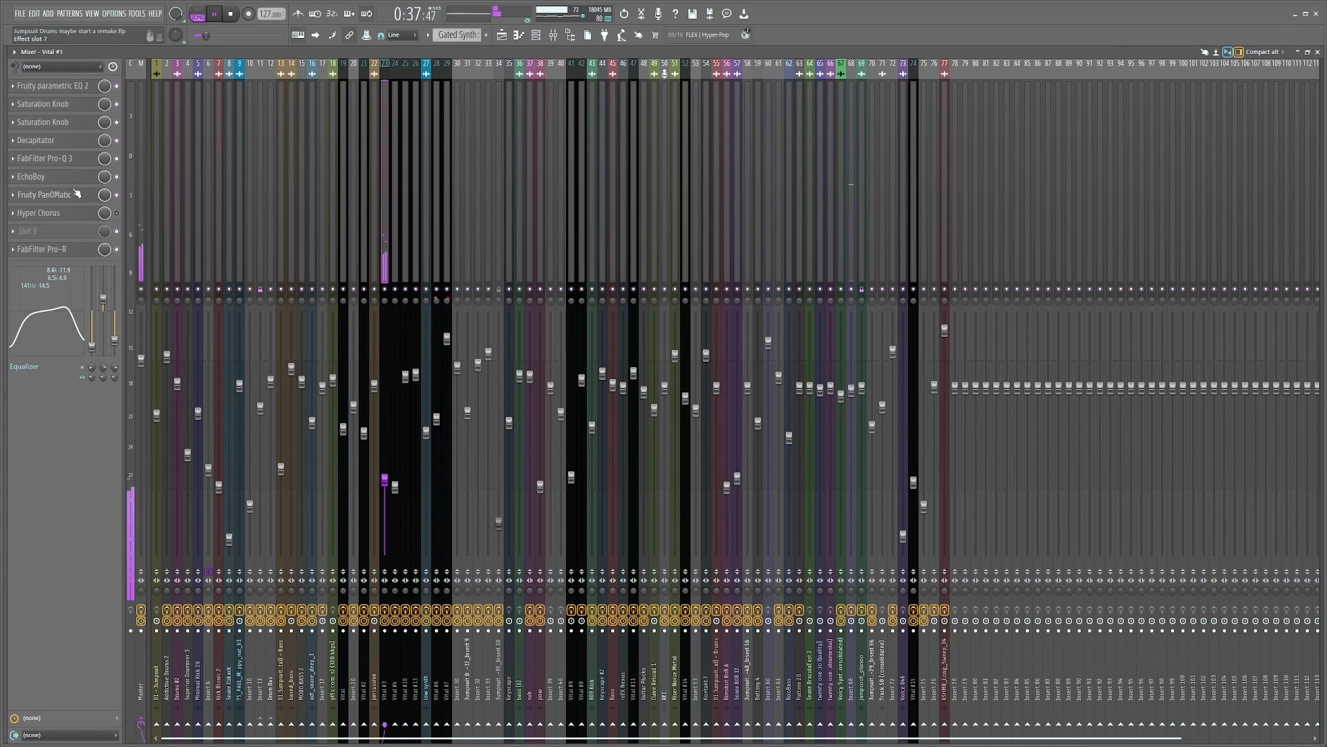
Step: View the Fruity PanOMatic and Hyper Chorus effects on the Vital #3 mixer track
{"action": "left_click", "coordinate": [78, 195]}
{"action": "left_click_drag", "start_coordinate": [257, 201], "coordinate": [317, 195]}
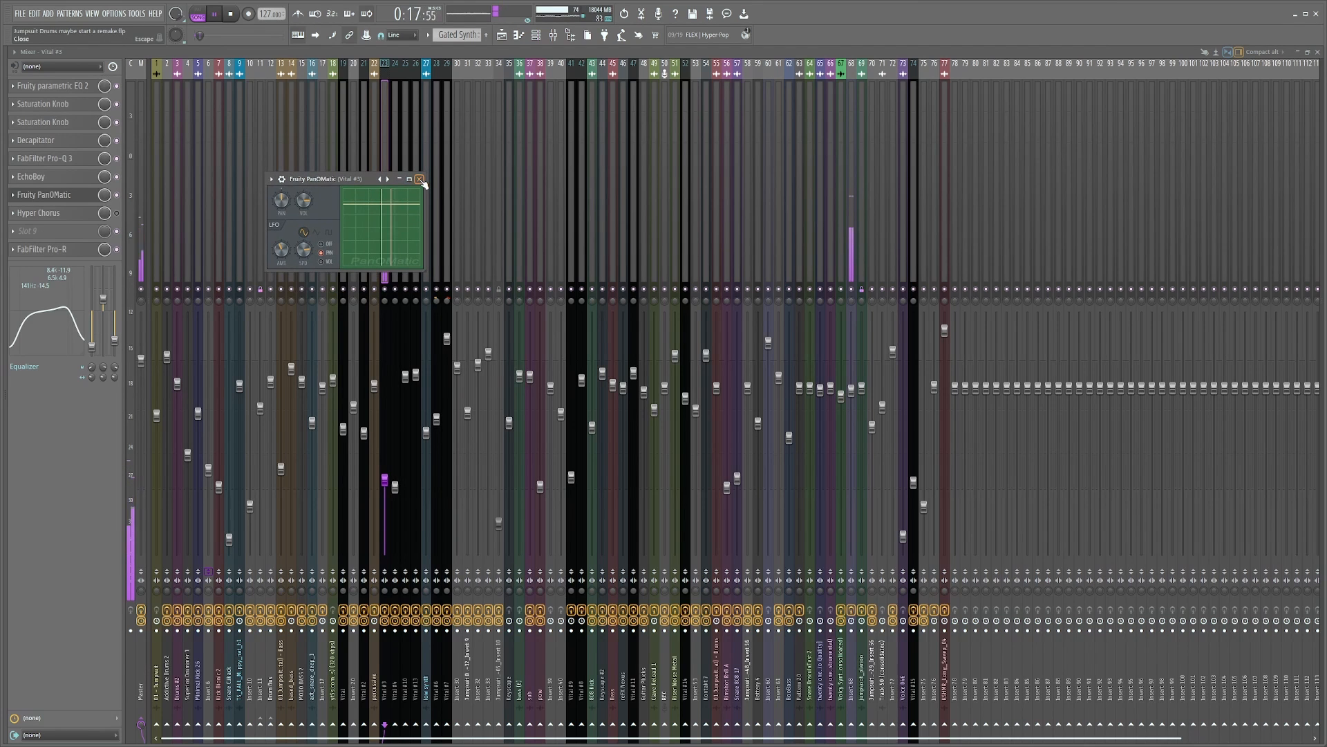
{"action": "left_click", "coordinate": [419, 179]}
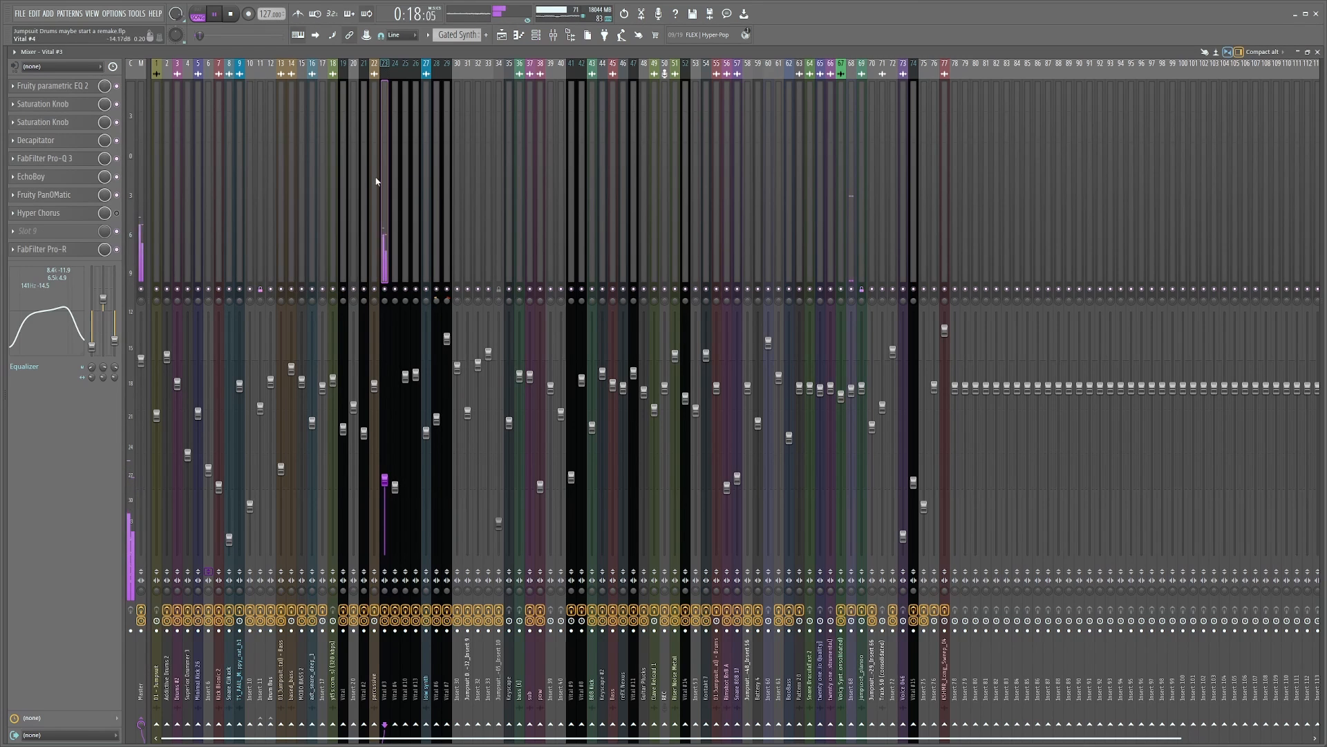
{"action": "left_click", "coordinate": [65, 218]}
{"action": "left_click", "coordinate": [66, 217]}
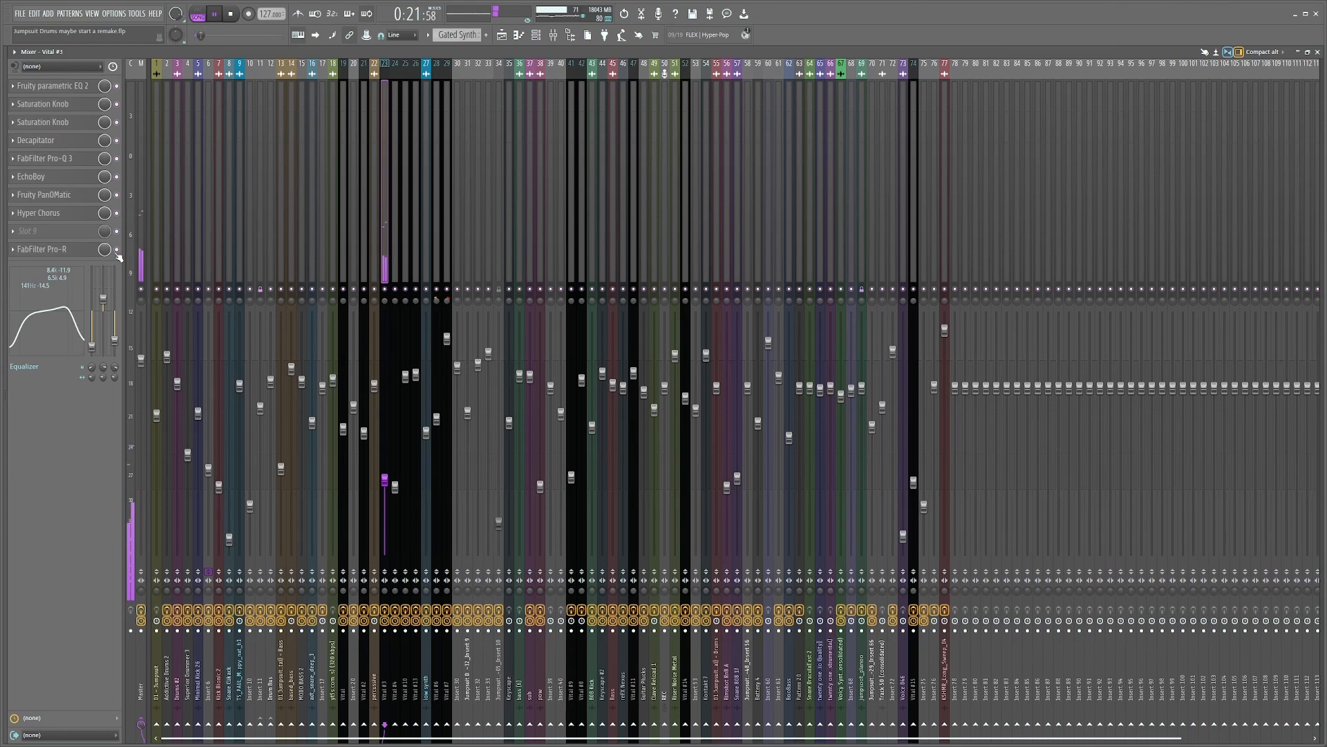
Step: Unmute the Percussive Loop, Synth Slowdown, Voicy Synth and Rhythm Saw playlist tracks alongside the Gated Noise Synth
{"action": "left_click", "coordinate": [503, 36]}
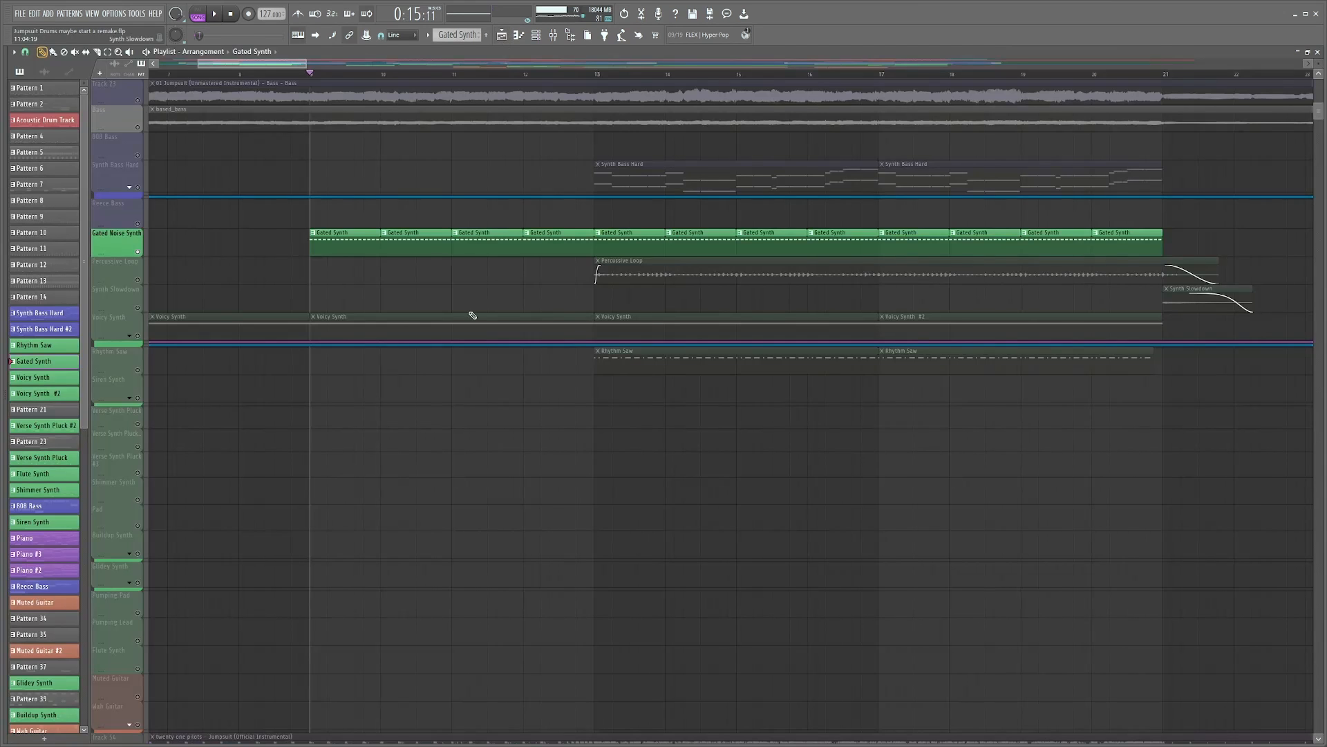
{"action": "scroll", "coordinate": [287, 83], "scroll_direction": "down", "scroll_amount": 4}
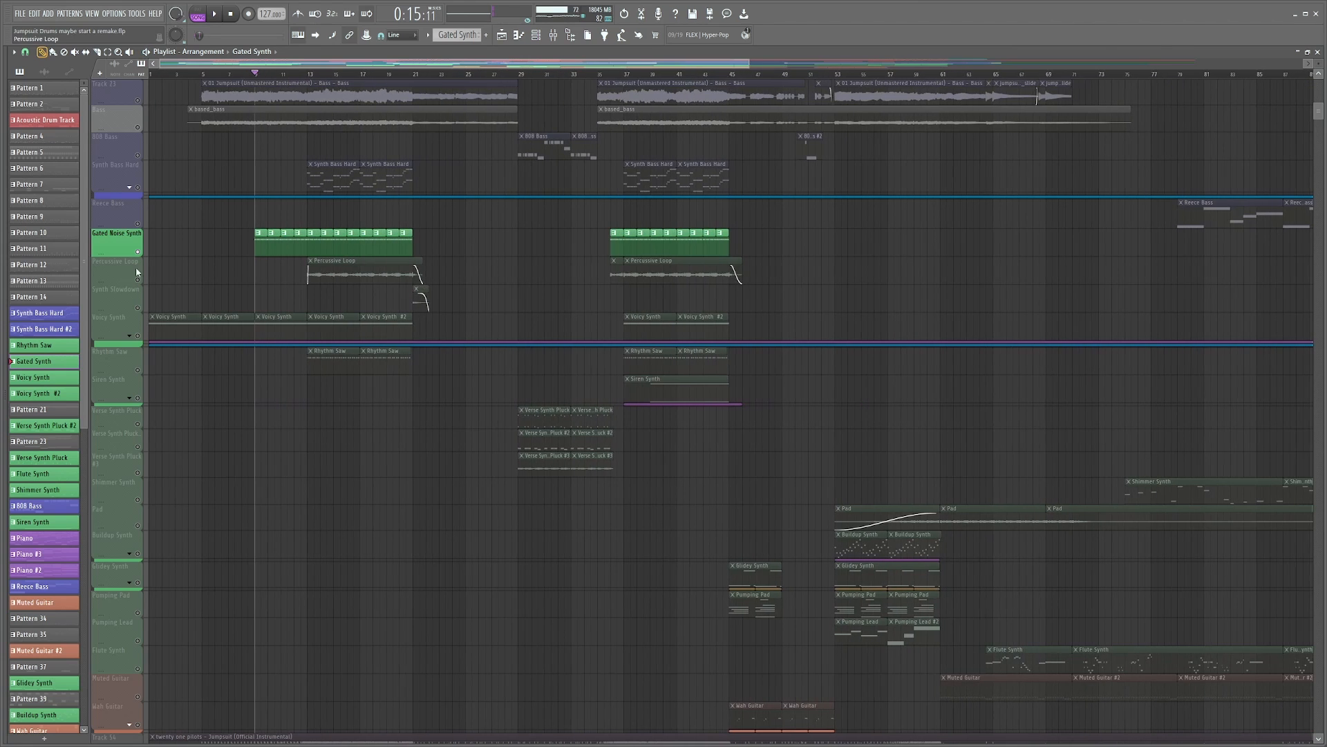
{"action": "left_click", "coordinate": [138, 280]}
{"action": "left_click", "coordinate": [138, 308]}
{"action": "left_click", "coordinate": [138, 336]}
{"action": "left_click", "coordinate": [137, 370]}
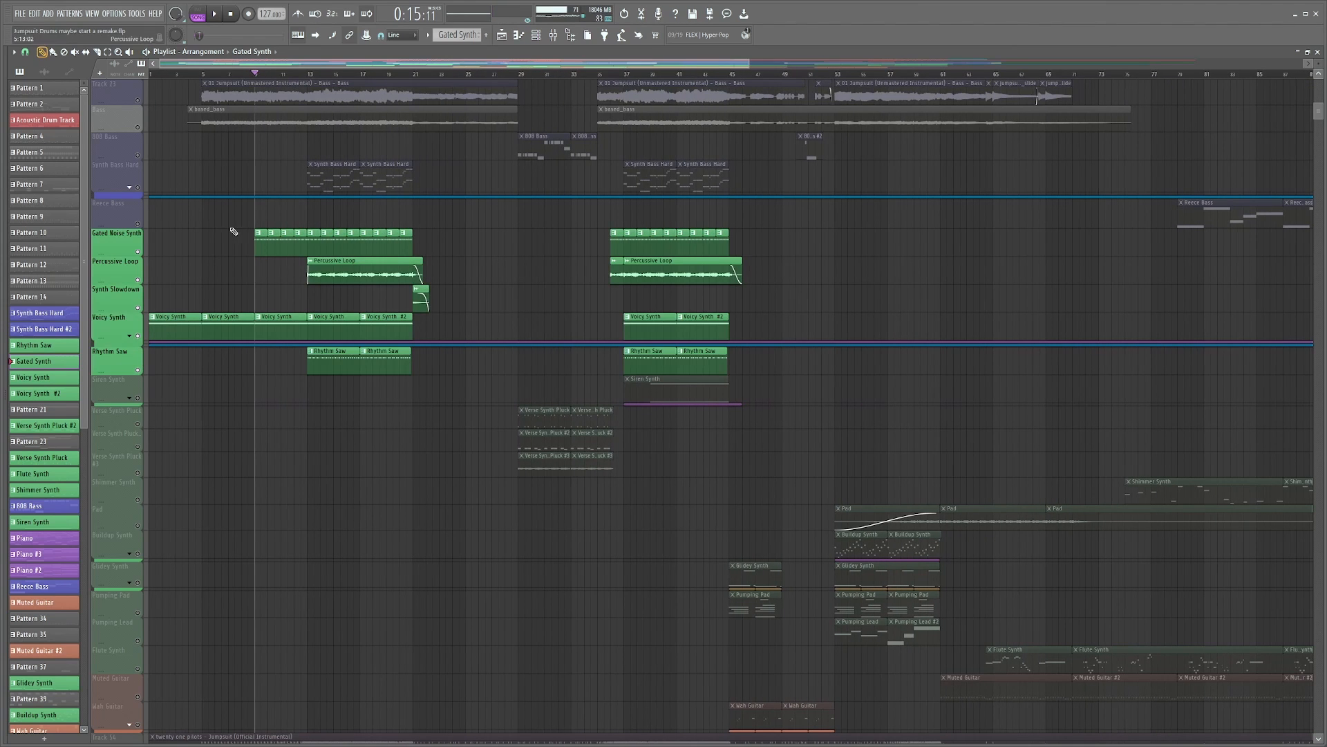
Step: Play the unmuted synth and percussive layers together from bar 13
{"action": "left_click", "coordinate": [309, 81]}
{"action": "scroll", "coordinate": [309, 80], "scroll_direction": "up", "scroll_amount": 4}
{"action": "key", "text": "space"}
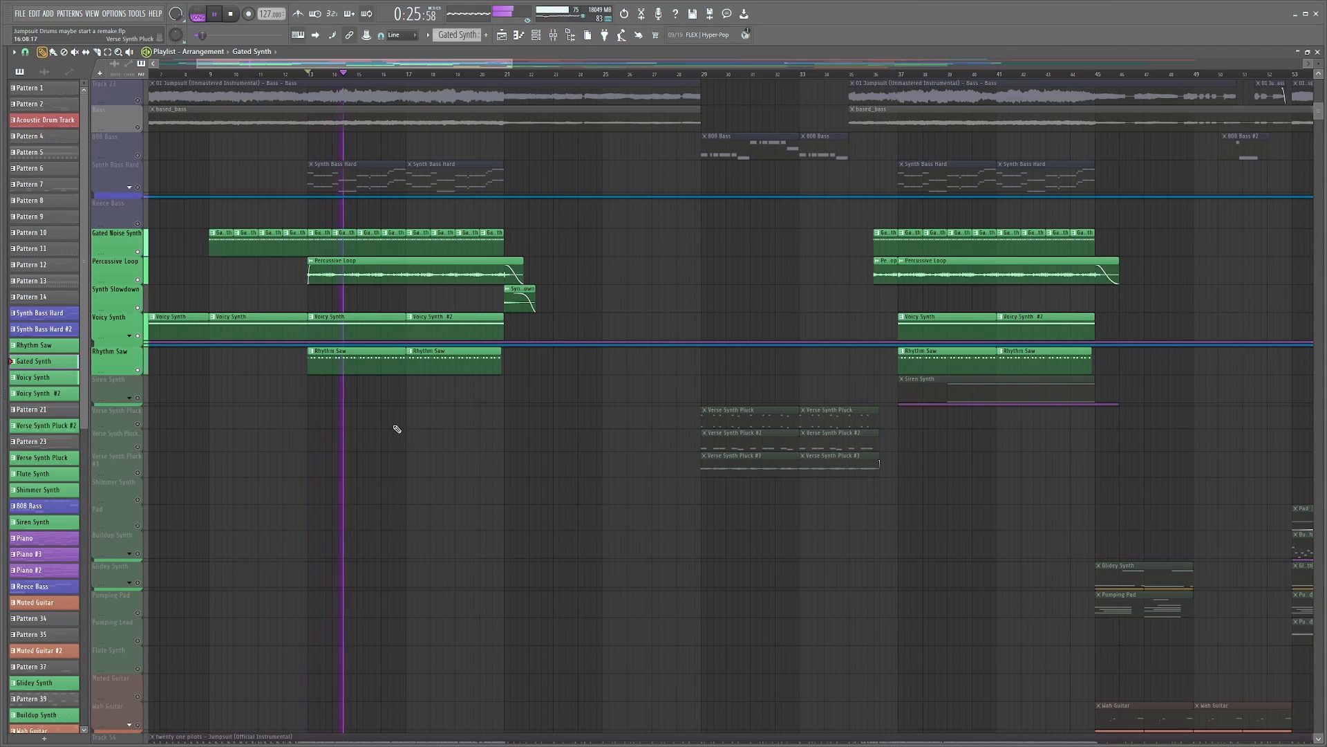
{"action": "key", "text": "space"}
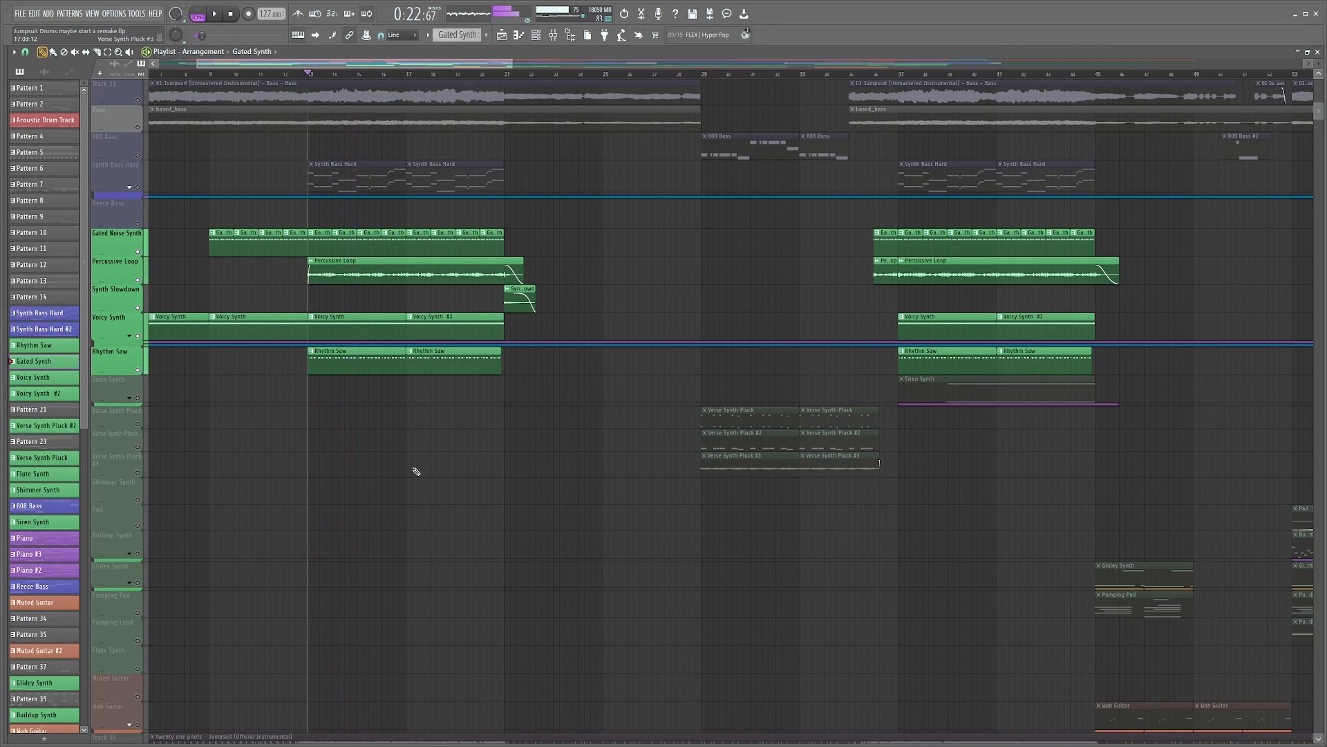
Step: Solo the Percussive Loop track and play it from bar 13
{"action": "right_click", "coordinate": [138, 279]}
{"action": "left_click", "coordinate": [138, 279]}
{"action": "left_click", "coordinate": [138, 279]}
{"action": "right_click", "coordinate": [134, 274]}
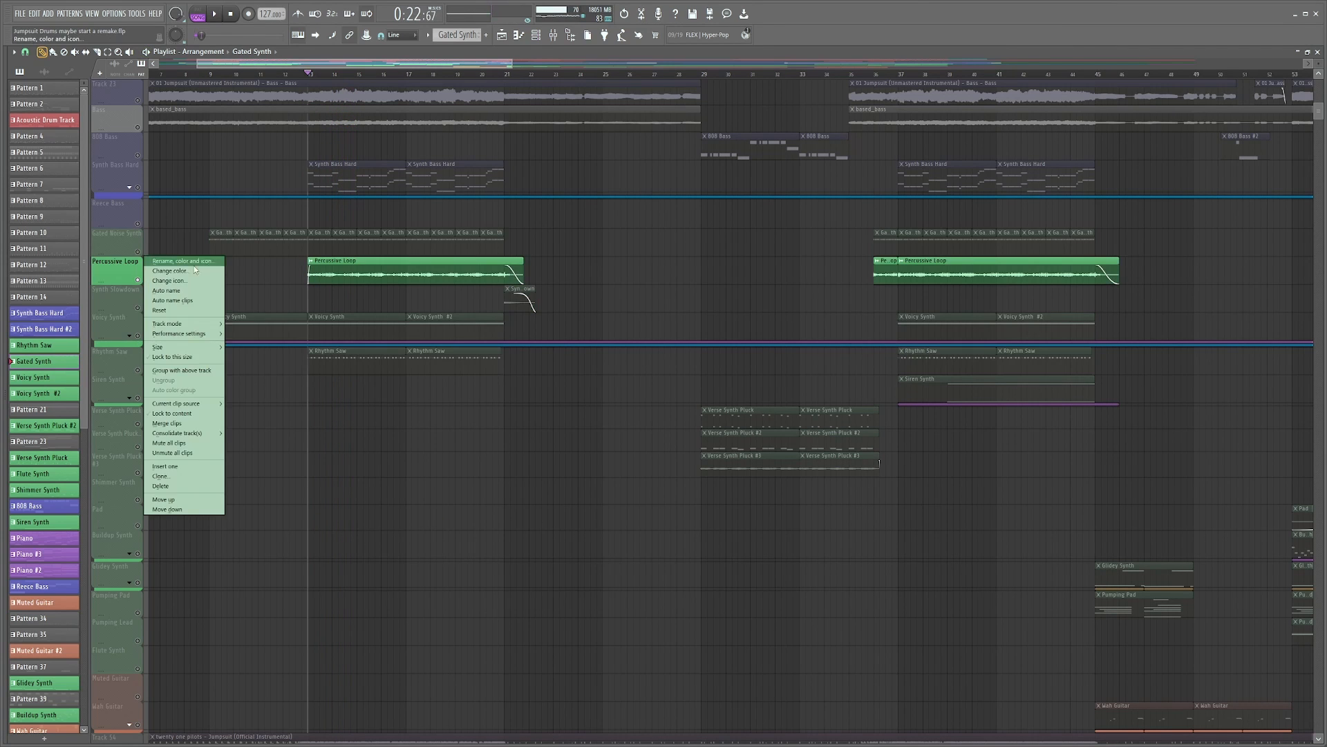
{"action": "left_click", "coordinate": [271, 278]}
{"action": "key", "text": "space"}
{"action": "scroll", "coordinate": [325, 77], "scroll_direction": "up", "scroll_amount": 2}
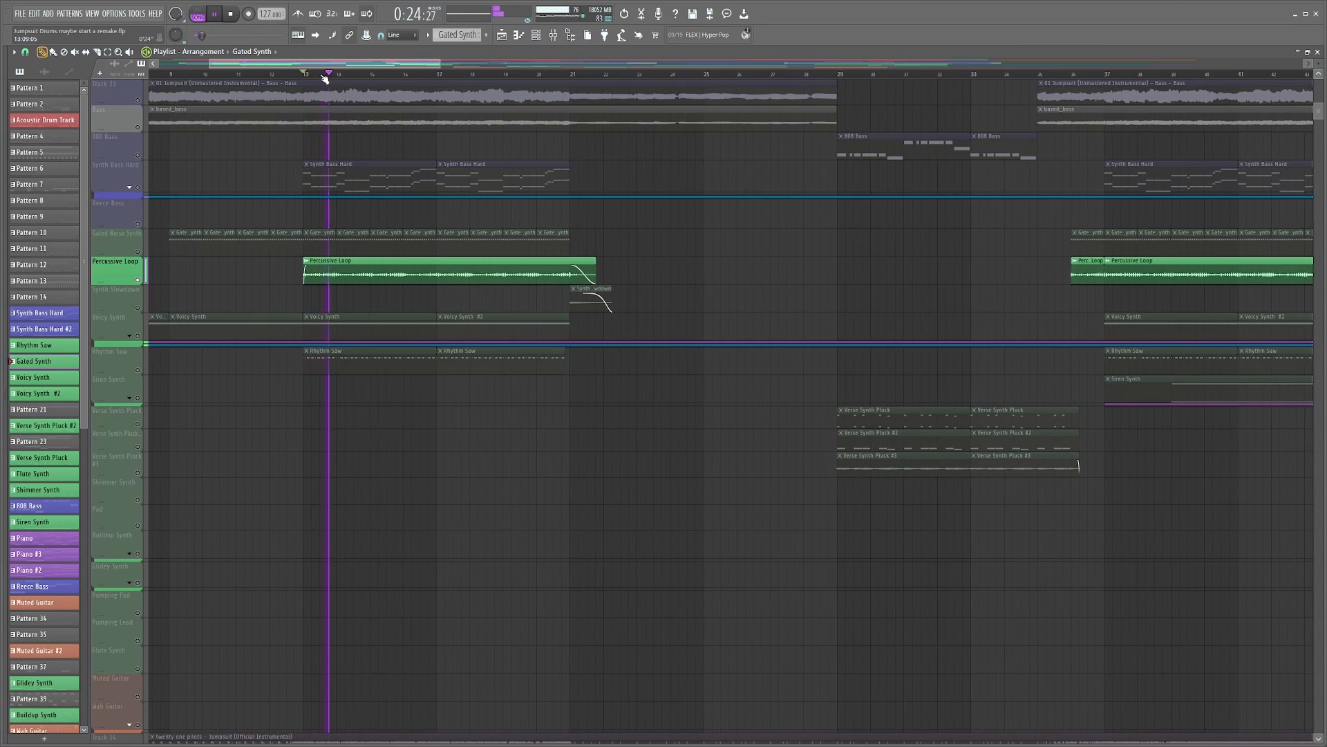
{"action": "scroll", "coordinate": [322, 78], "scroll_direction": "down", "scroll_amount": 2}
{"action": "scroll", "coordinate": [317, 78], "scroll_direction": "up", "scroll_amount": 3}
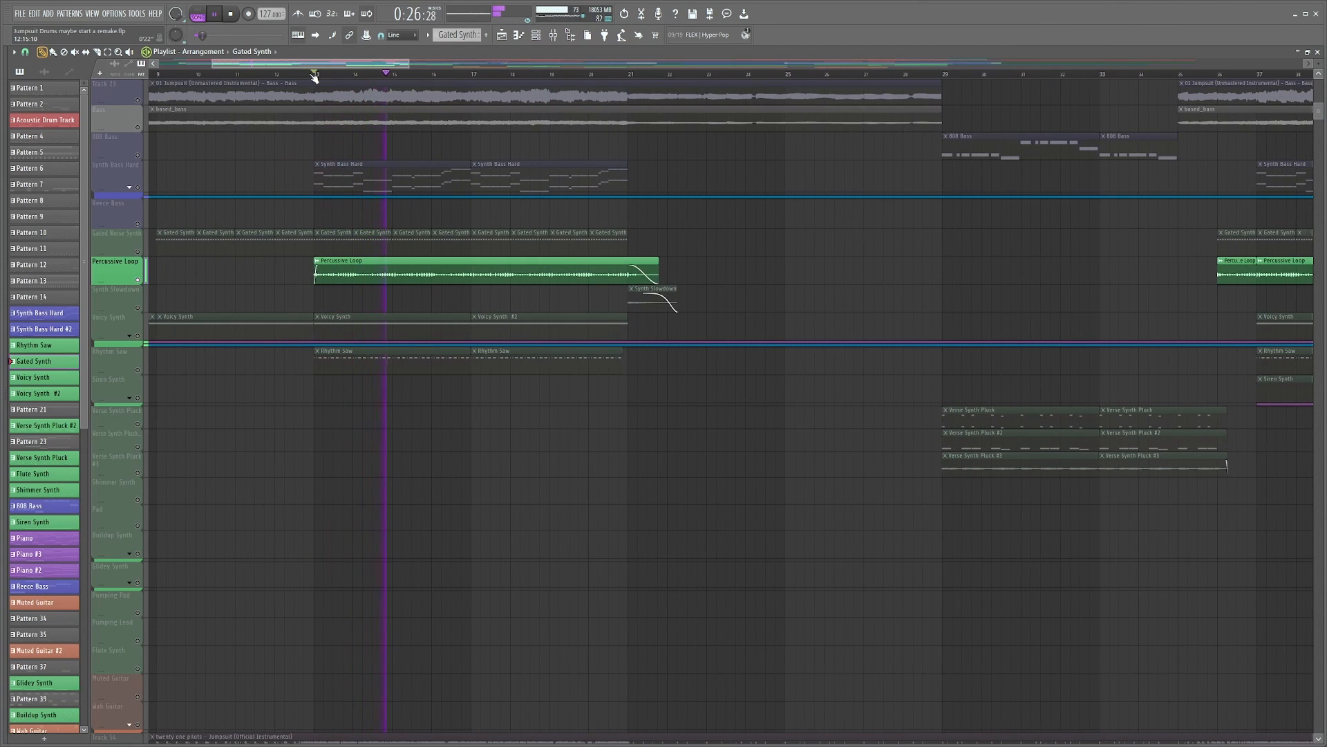
{"action": "key", "text": "space"}
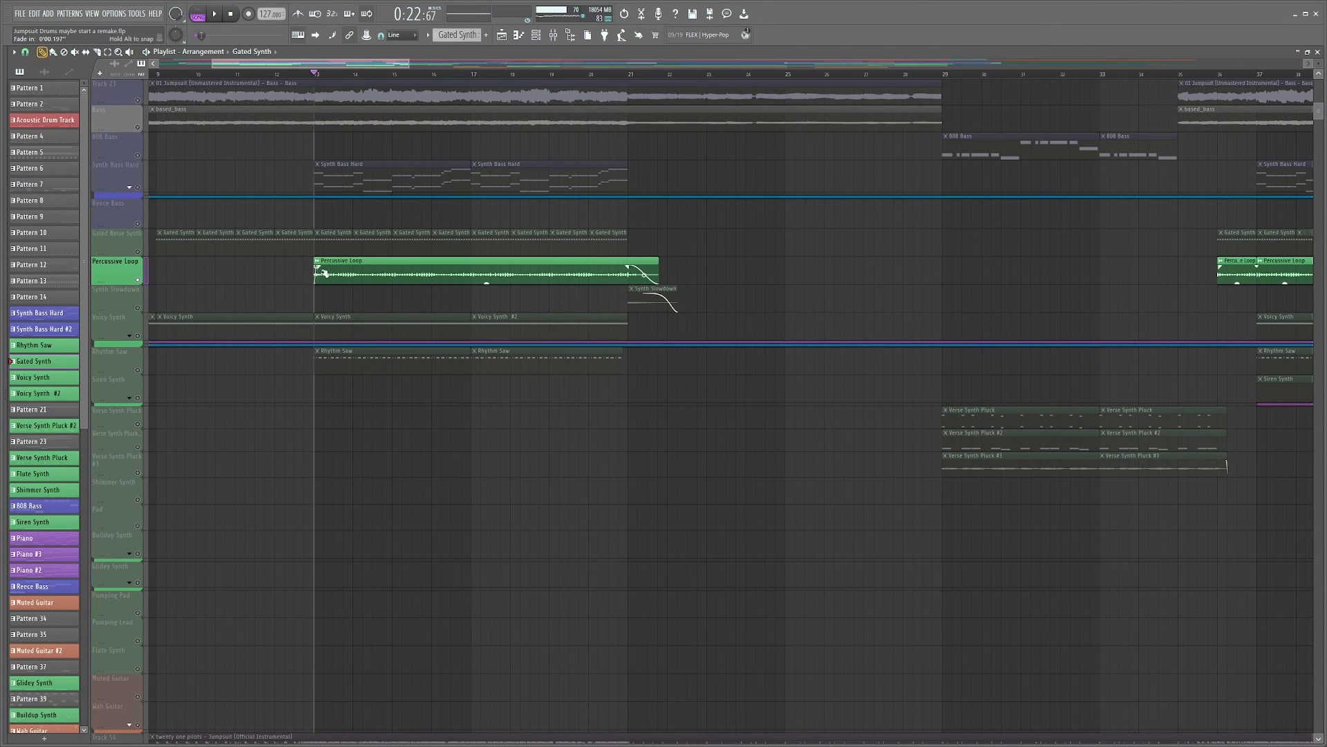
Step: Solo the Verse Synth Pluck track and place the playhead just before bar 29
{"action": "scroll", "coordinate": [332, 78], "scroll_direction": "down", "scroll_amount": 3}
{"action": "mouse_move", "coordinate": [302, 63]}
{"action": "left_mouse_down"}
{"action": "mouse_move", "coordinate": [339, 63]}
{"action": "mouse_move", "coordinate": [306, 65]}
{"action": "left_mouse_up"}
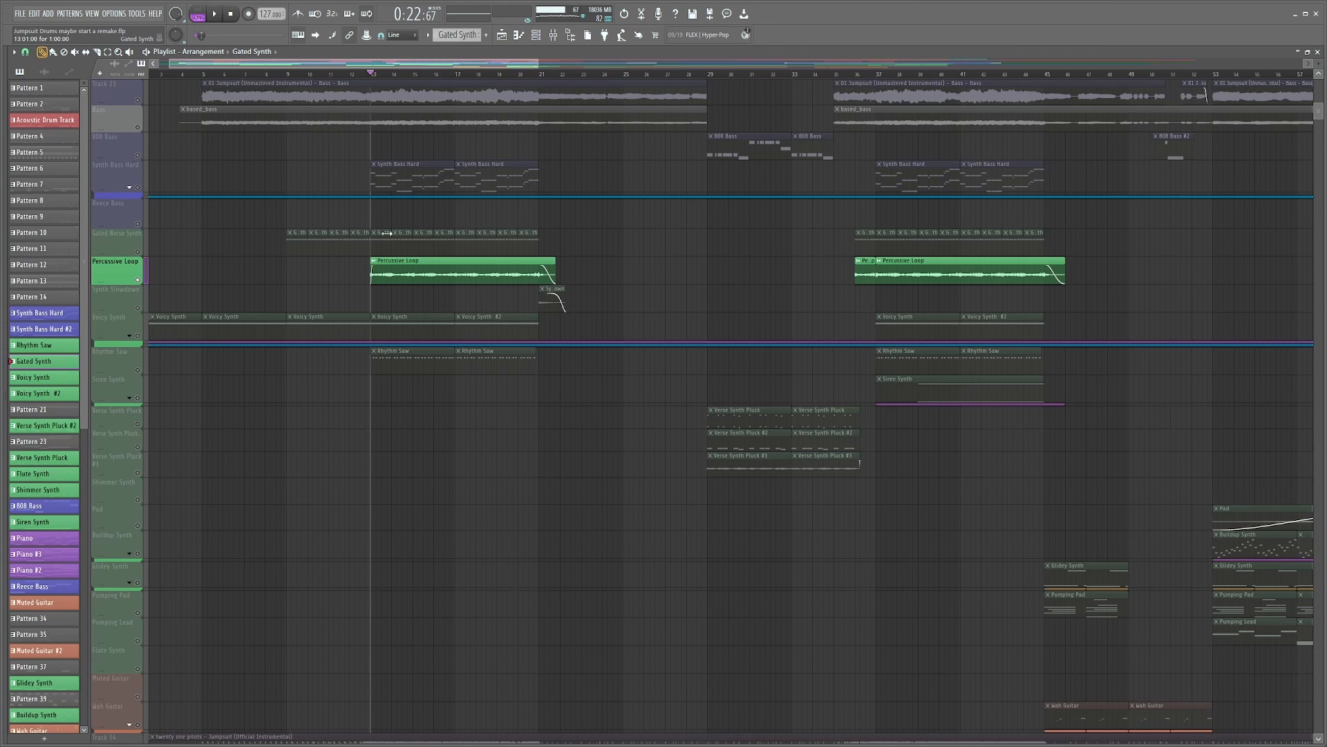
{"action": "left_click_drag", "start_coordinate": [356, 67], "coordinate": [452, 76]}
{"action": "left_click", "coordinate": [402, 74]}
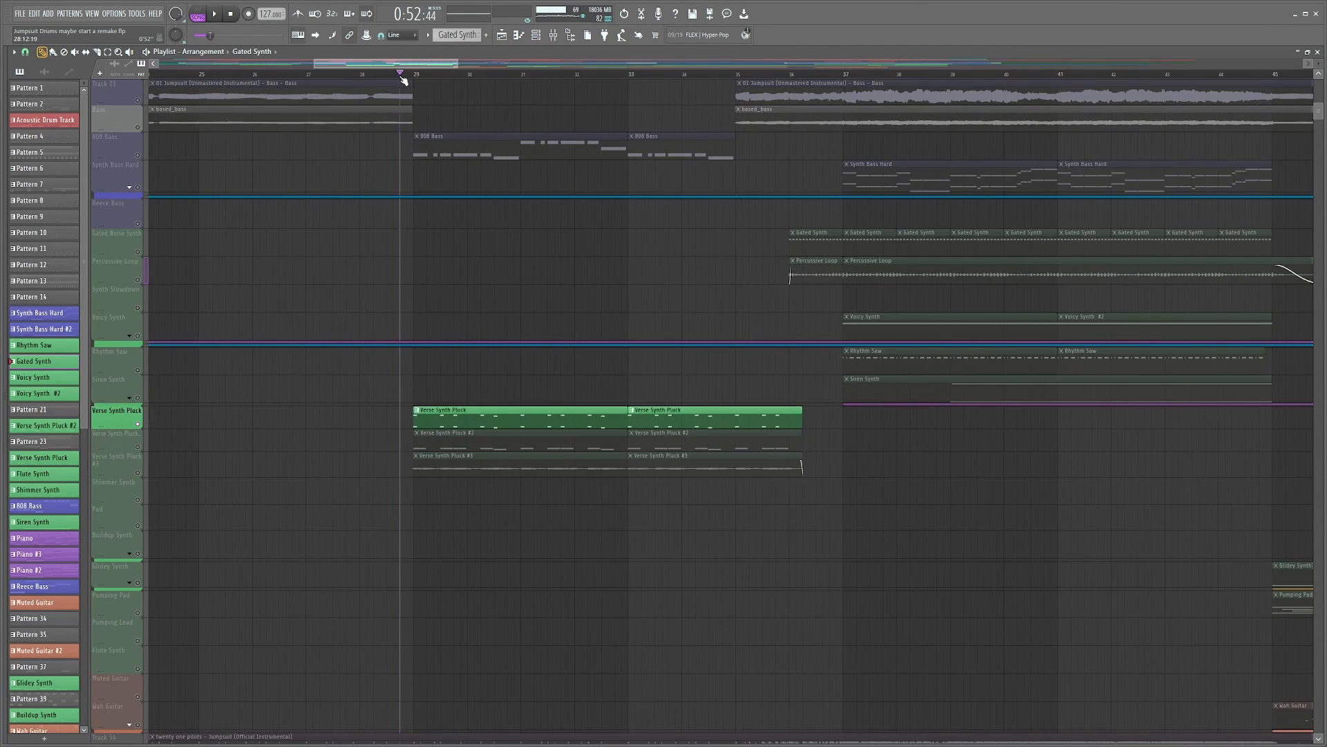
Step: Play the soloed Verse Synth Pluck, examine its notes in the piano roll and open its Vital #7 patch
{"action": "key", "text": "space"}
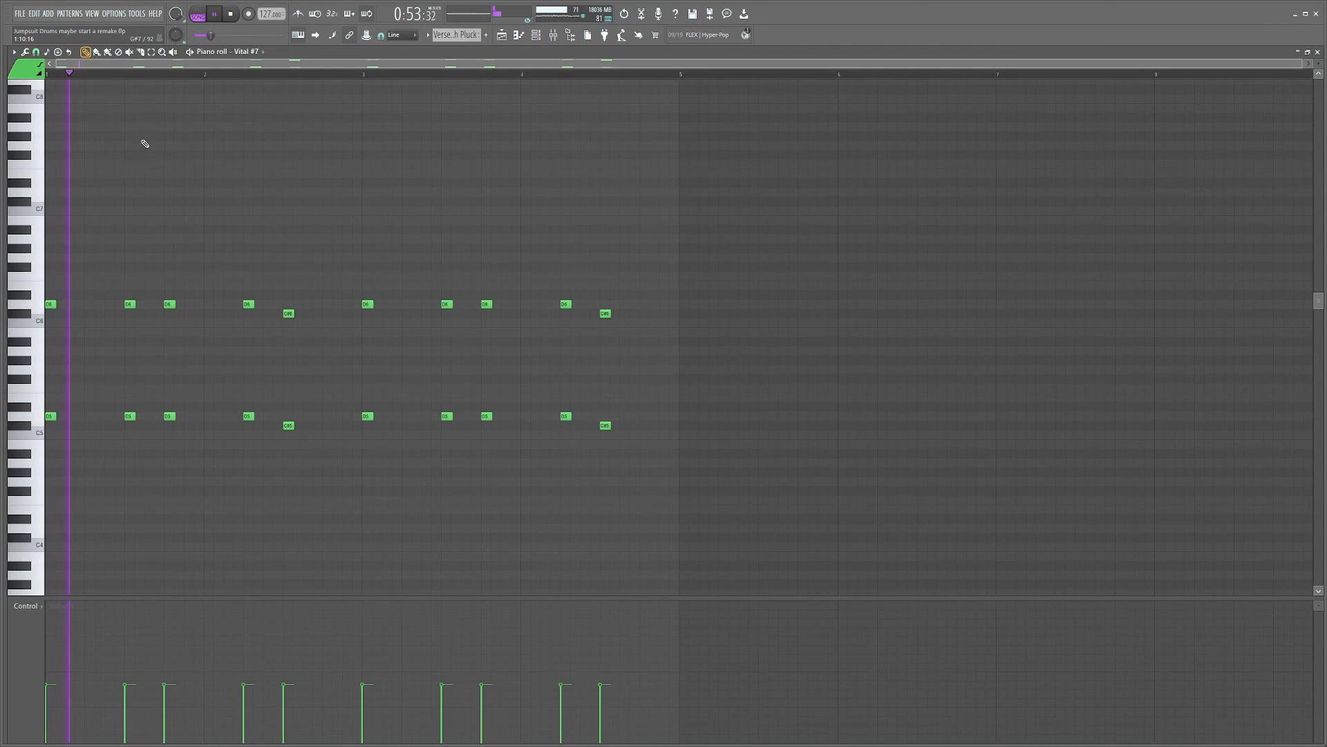
{"action": "left_click", "coordinate": [510, 40]}
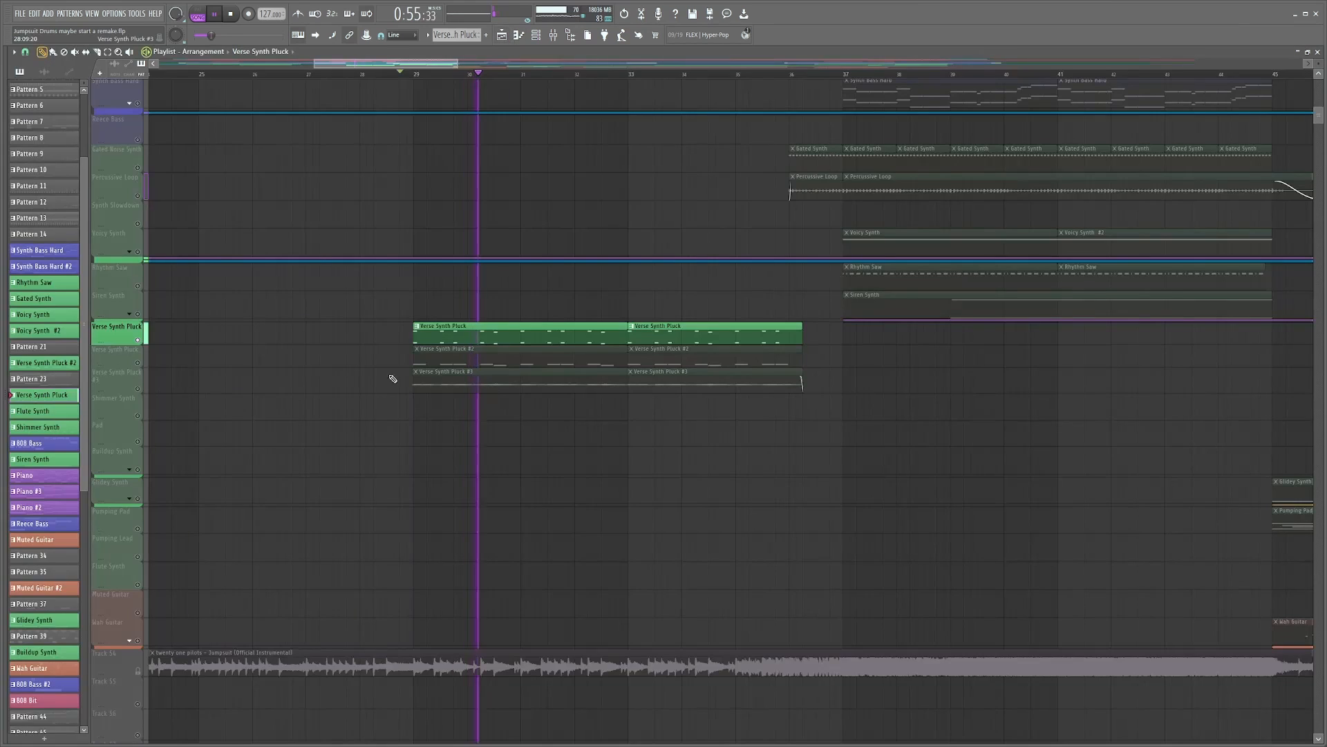
{"action": "left_click", "coordinate": [552, 36]}
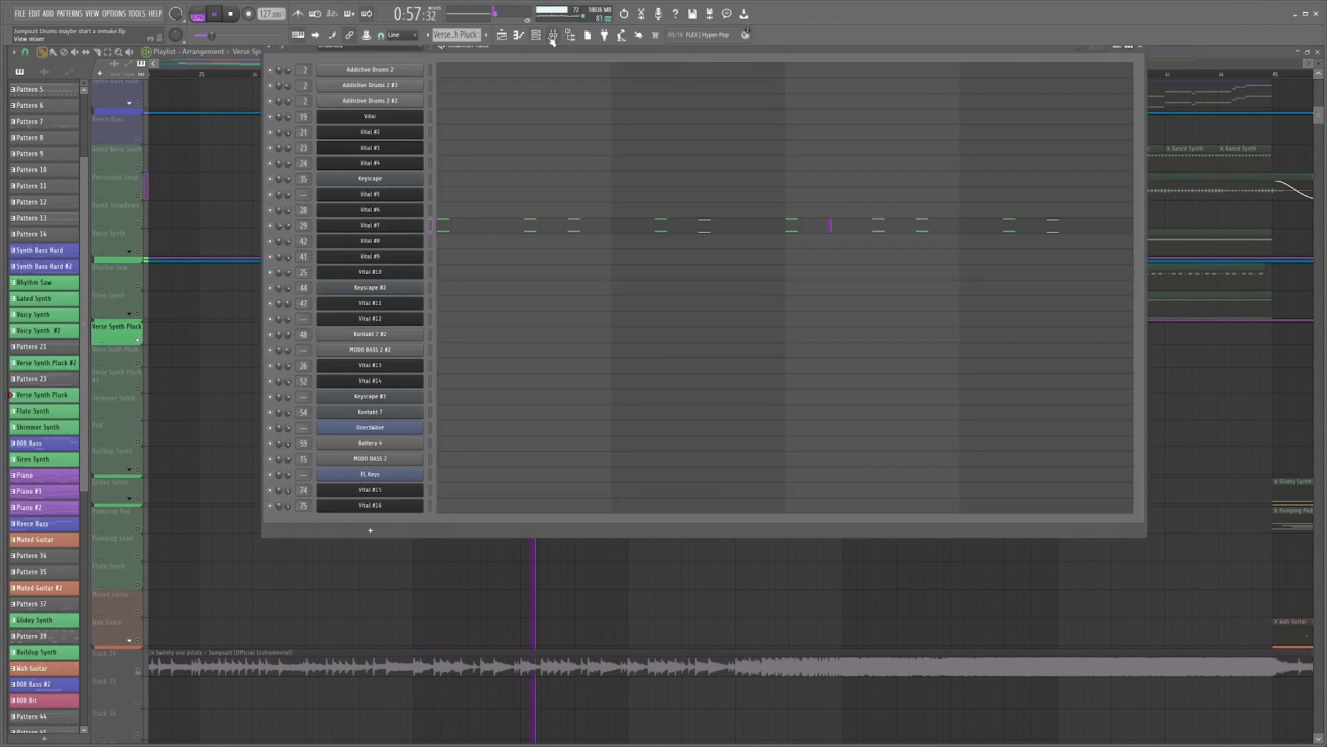
{"action": "left_click", "coordinate": [552, 40]}
{"action": "right_click", "coordinate": [261, 367]}
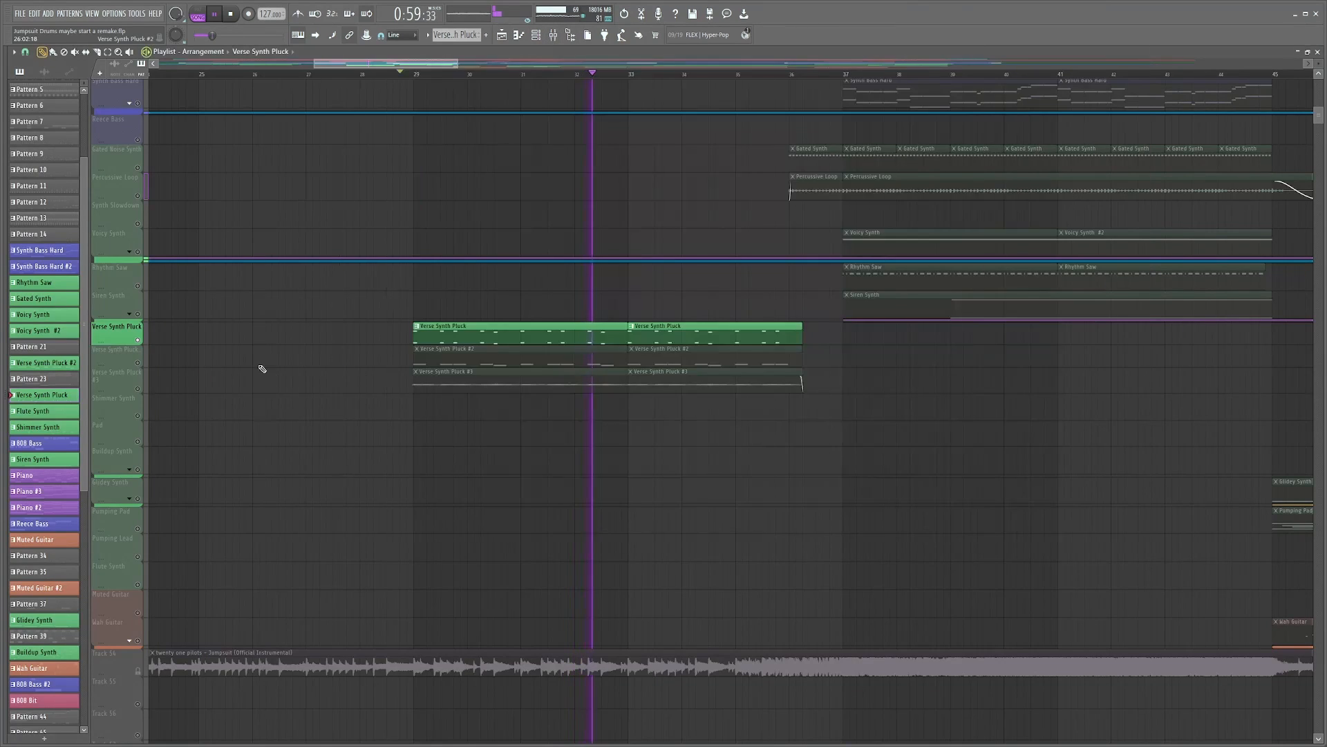
{"action": "left_click", "coordinate": [519, 36]}
{"action": "key", "text": "F6"}
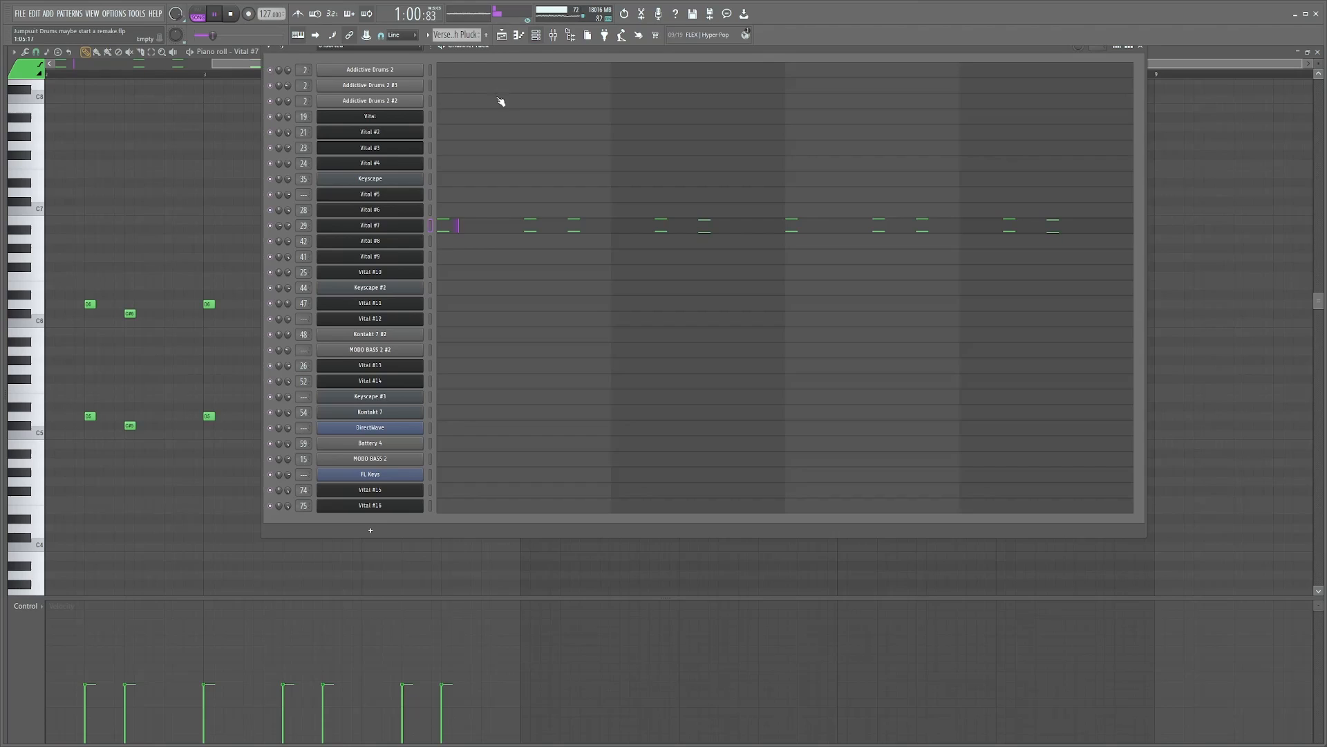
{"action": "left_click", "coordinate": [385, 227]}
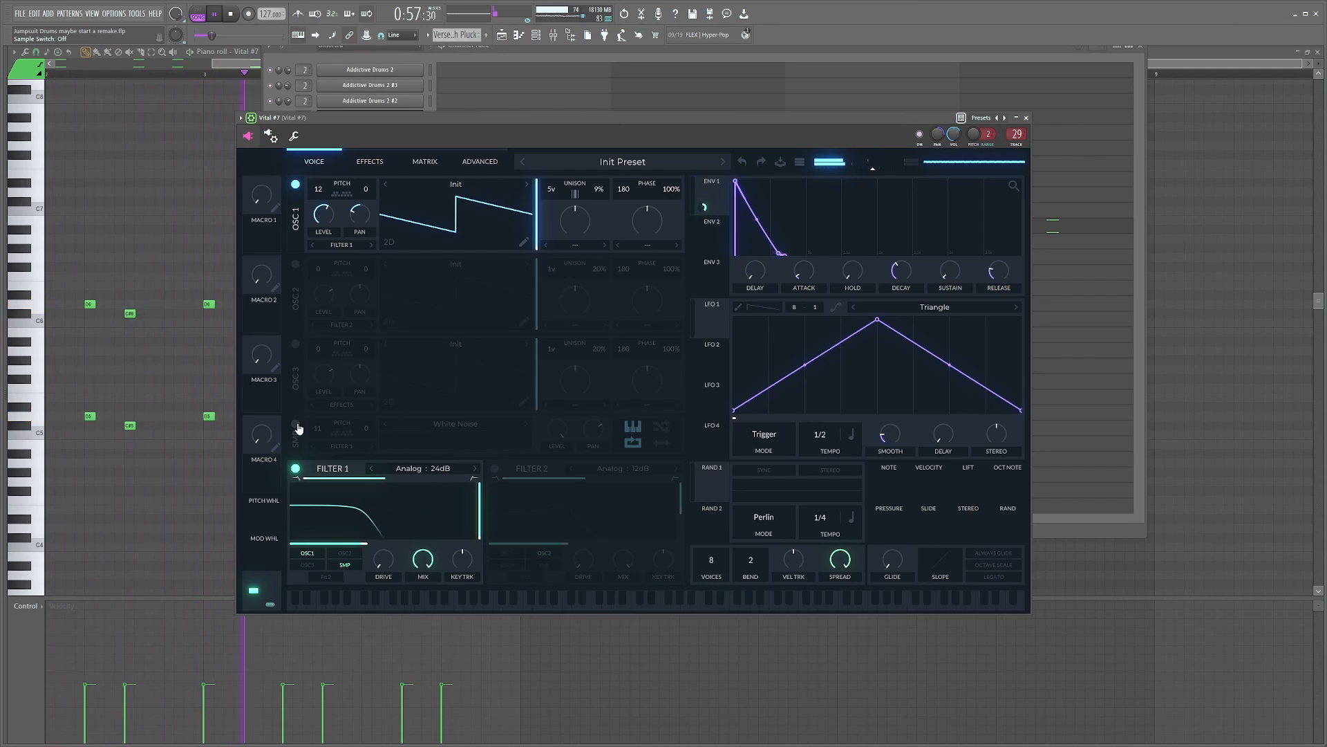
Step: Compare the Vital #7 sound with its white noise sample, chorus and reverb switched off and on, then close the patch
{"action": "left_click", "coordinate": [297, 425]}
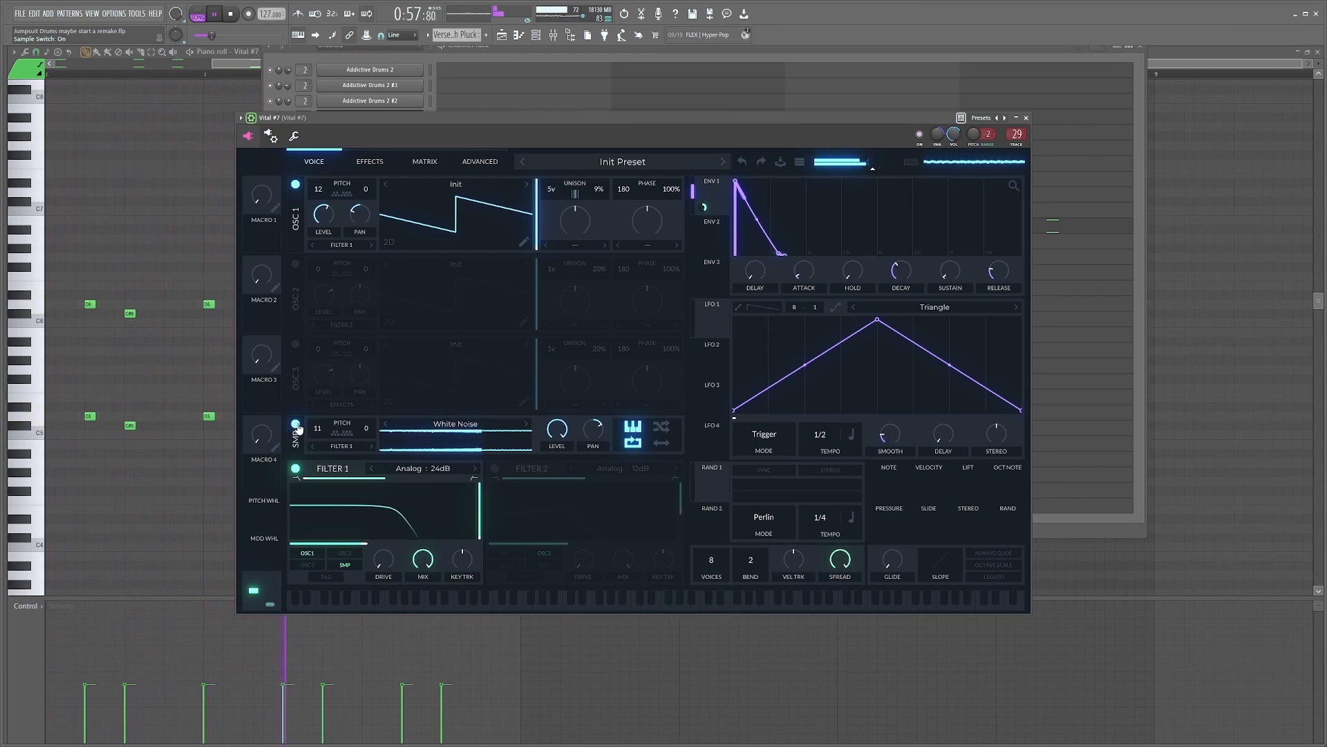
{"action": "left_click", "coordinate": [373, 163]}
{"action": "left_click", "coordinate": [296, 184]}
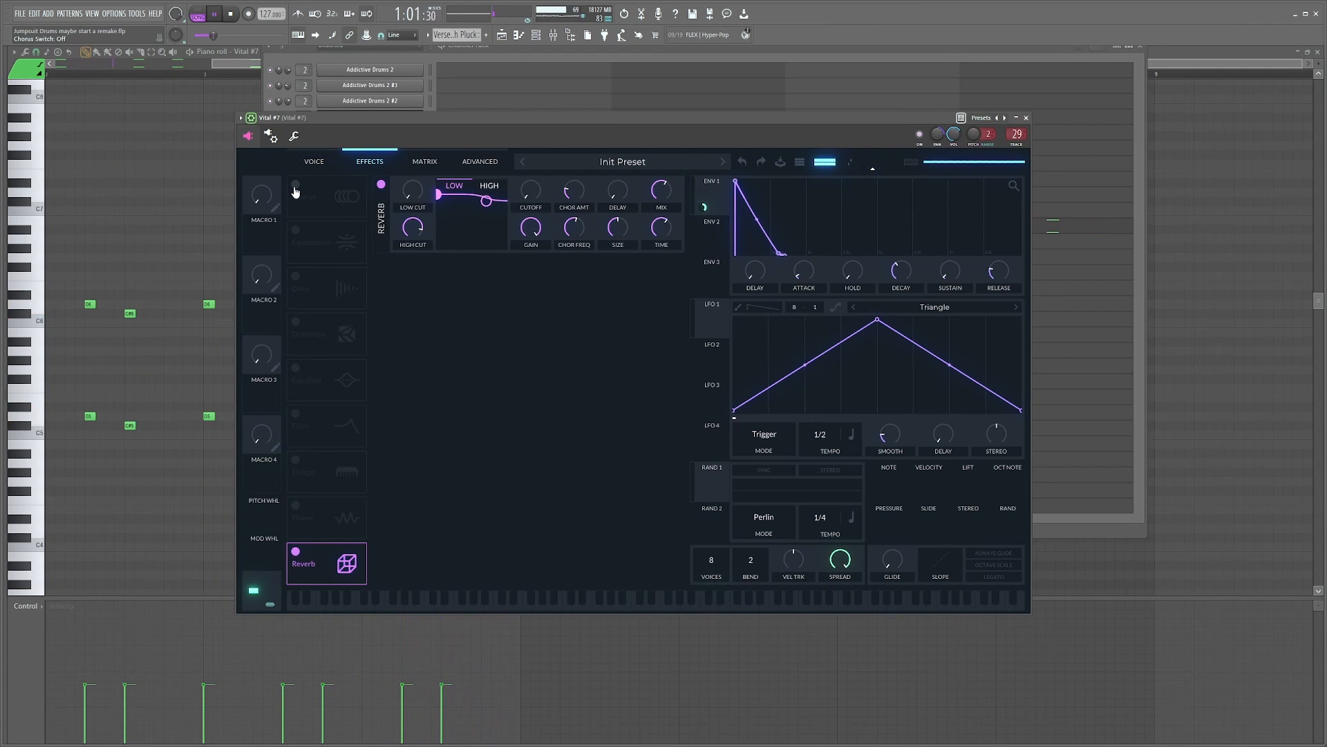
{"action": "left_click", "coordinate": [295, 186]}
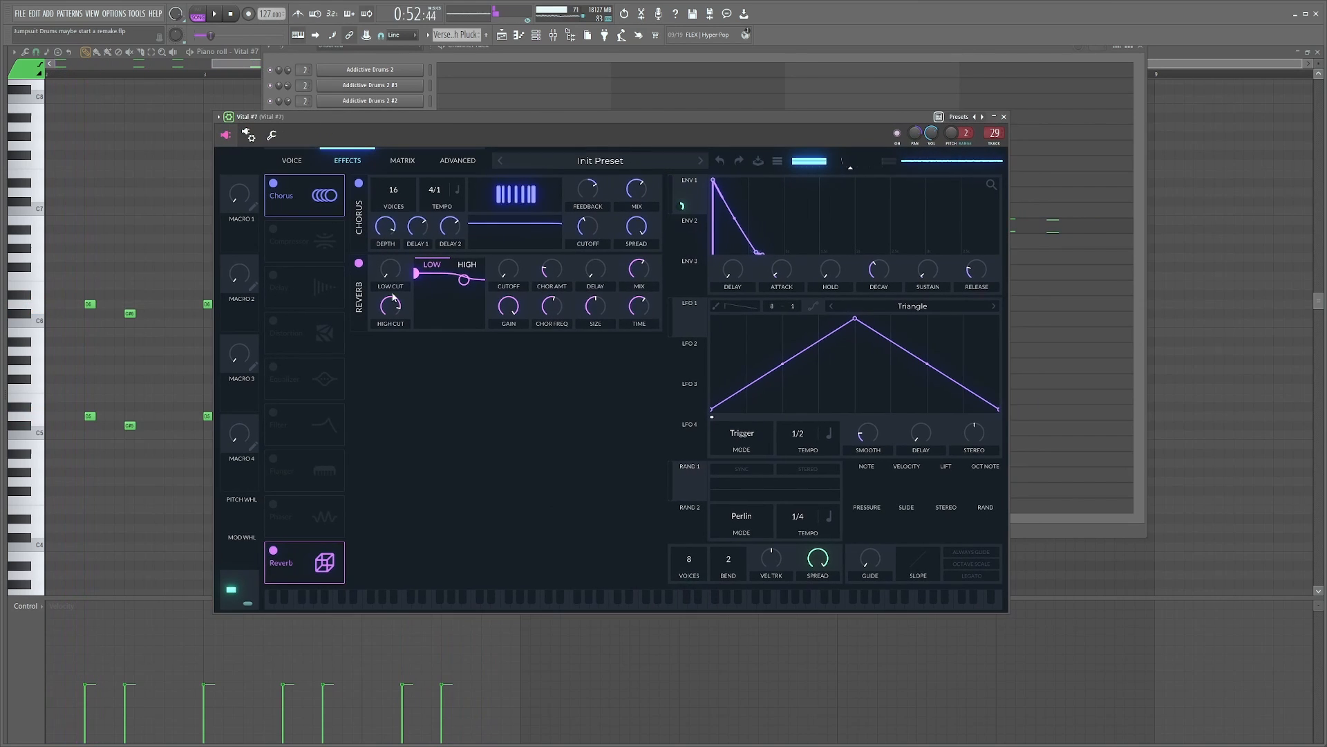
{"action": "left_click", "coordinate": [271, 561]}
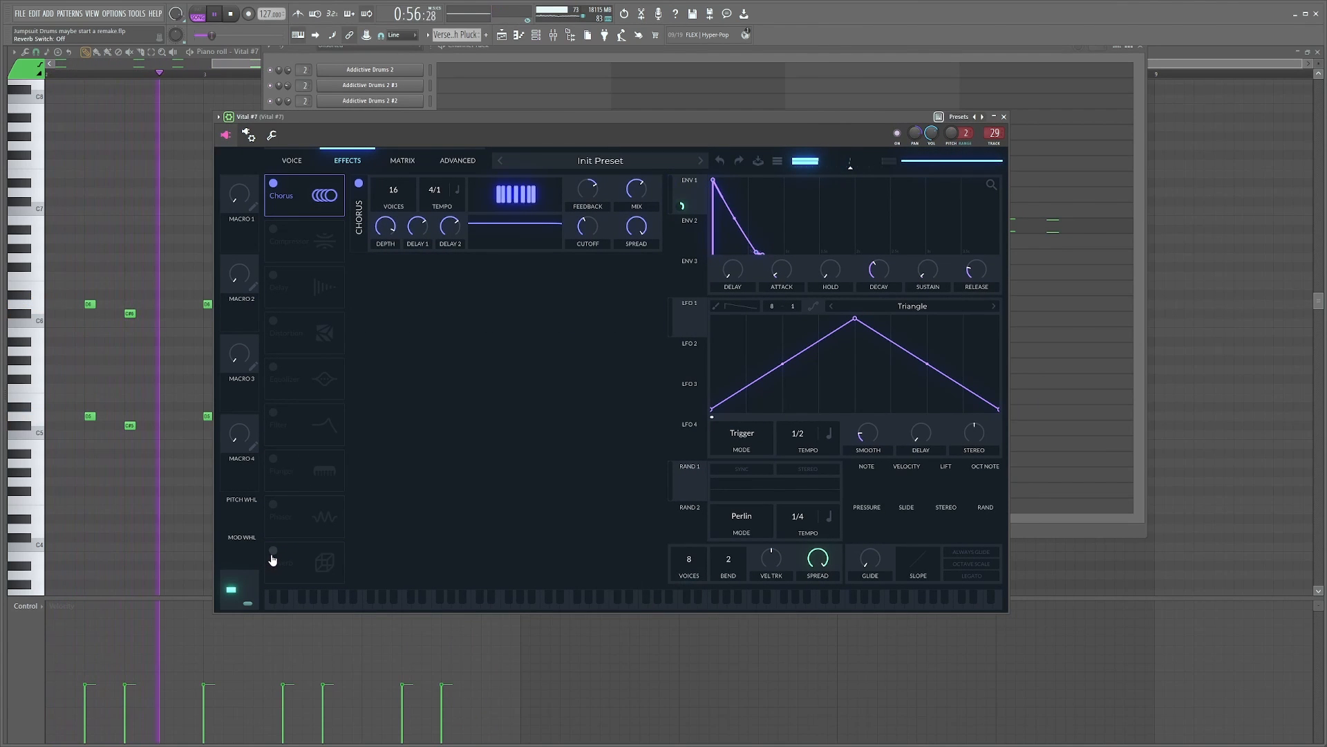
{"action": "left_click", "coordinate": [273, 556]}
{"action": "left_click", "coordinate": [1004, 117]}
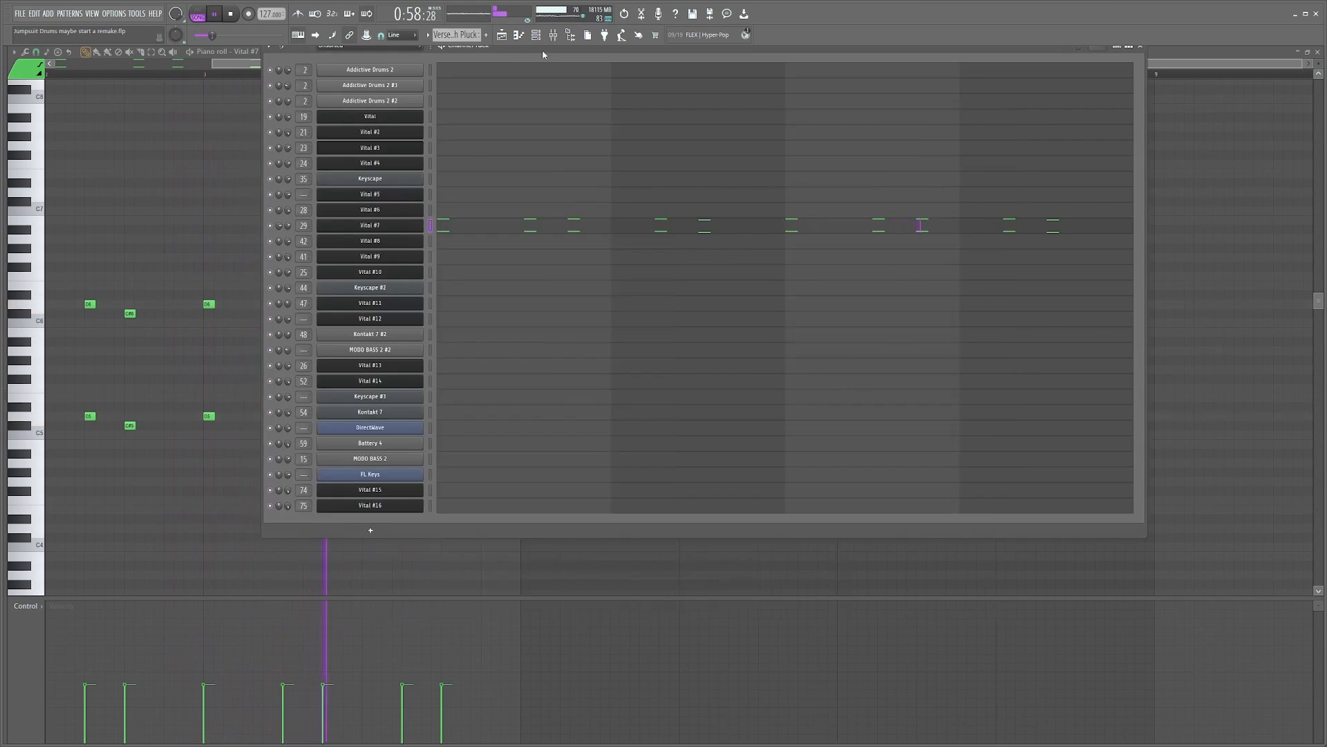
Step: Unmute Verse Synth Pluck #2, play it together with the first pluck layer, then mute the first layer
{"action": "left_click", "coordinate": [503, 38]}
{"action": "key", "text": "space"}
{"action": "left_click", "coordinate": [139, 365]}
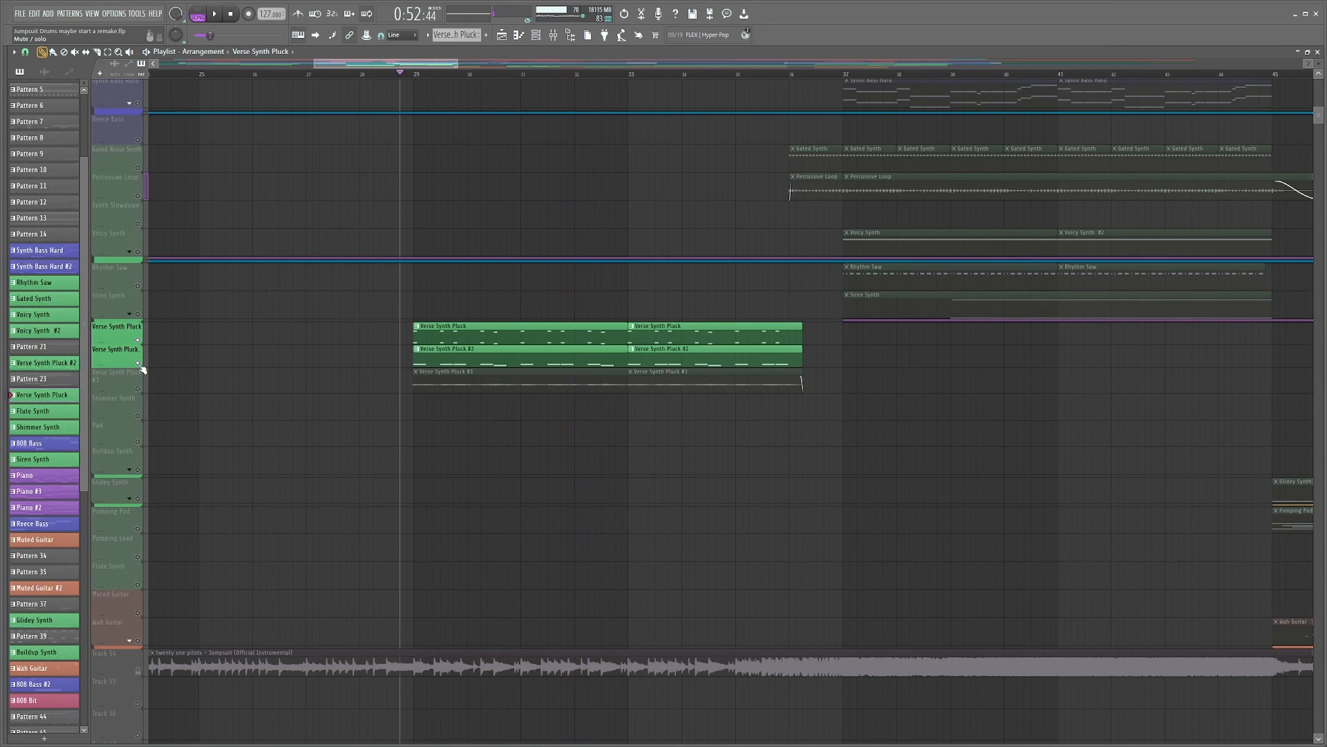
{"action": "key", "text": "space"}
{"action": "key", "text": "space"}
{"action": "left_click", "coordinate": [138, 340]}
Step: Play Verse Synth Pluck #2 while examining its notes and its Jumpsuit Chill Pad patch in Vital #6
{"action": "double_click", "coordinate": [442, 363]}
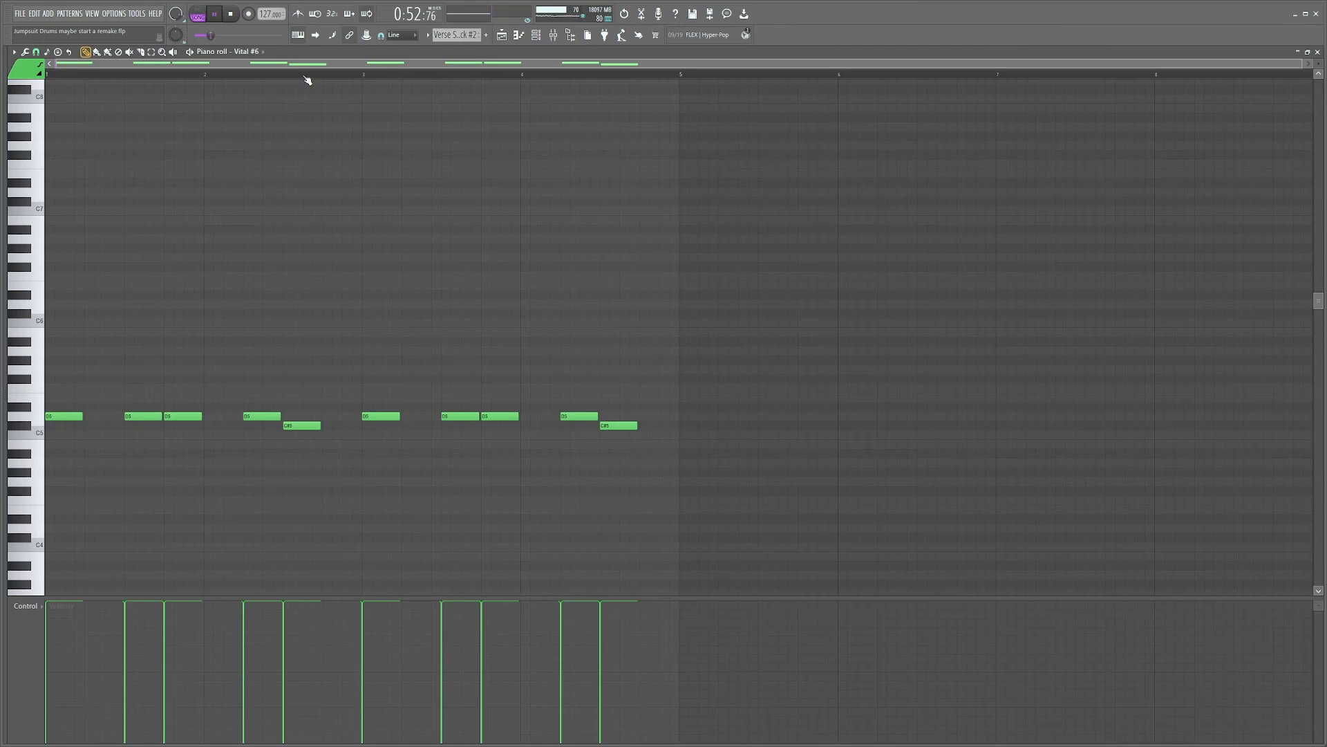
{"action": "left_click", "coordinate": [535, 35]}
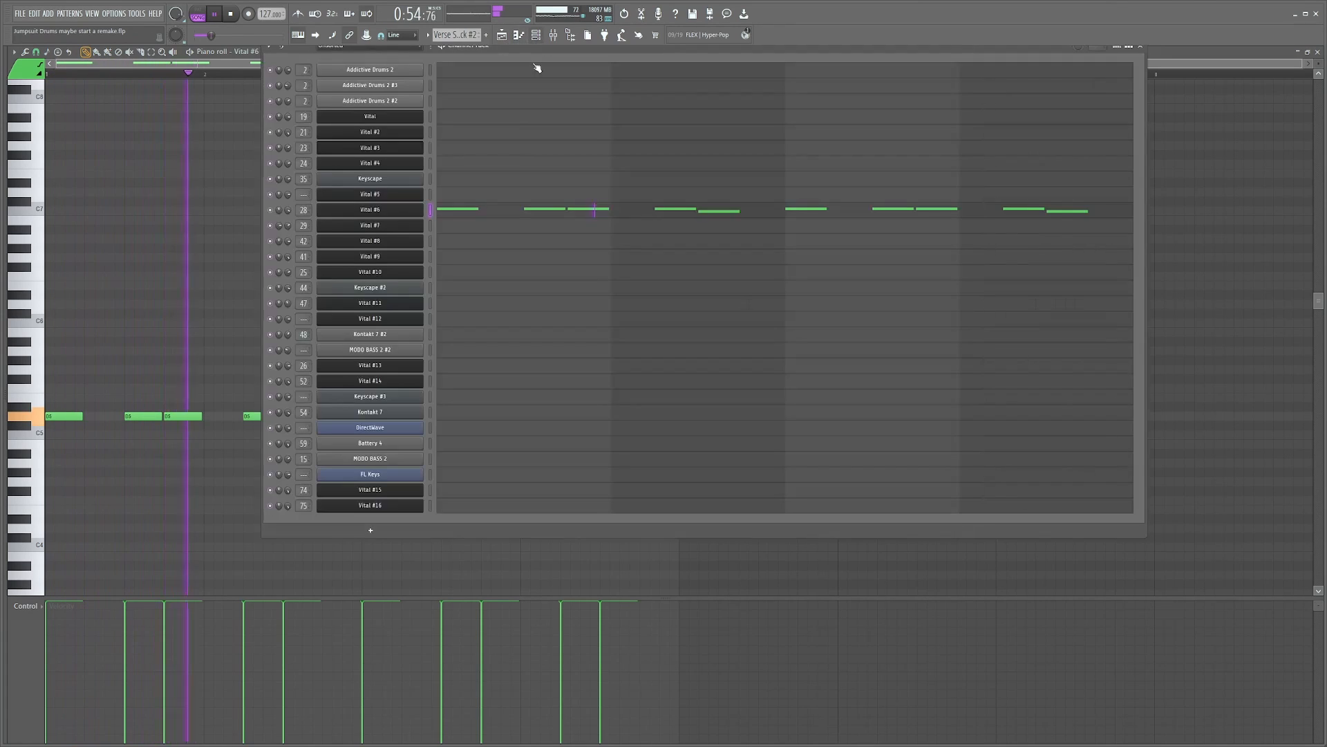
{"action": "left_click", "coordinate": [377, 214]}
{"action": "left_click_drag", "start_coordinate": [563, 214], "coordinate": [668, 116]}
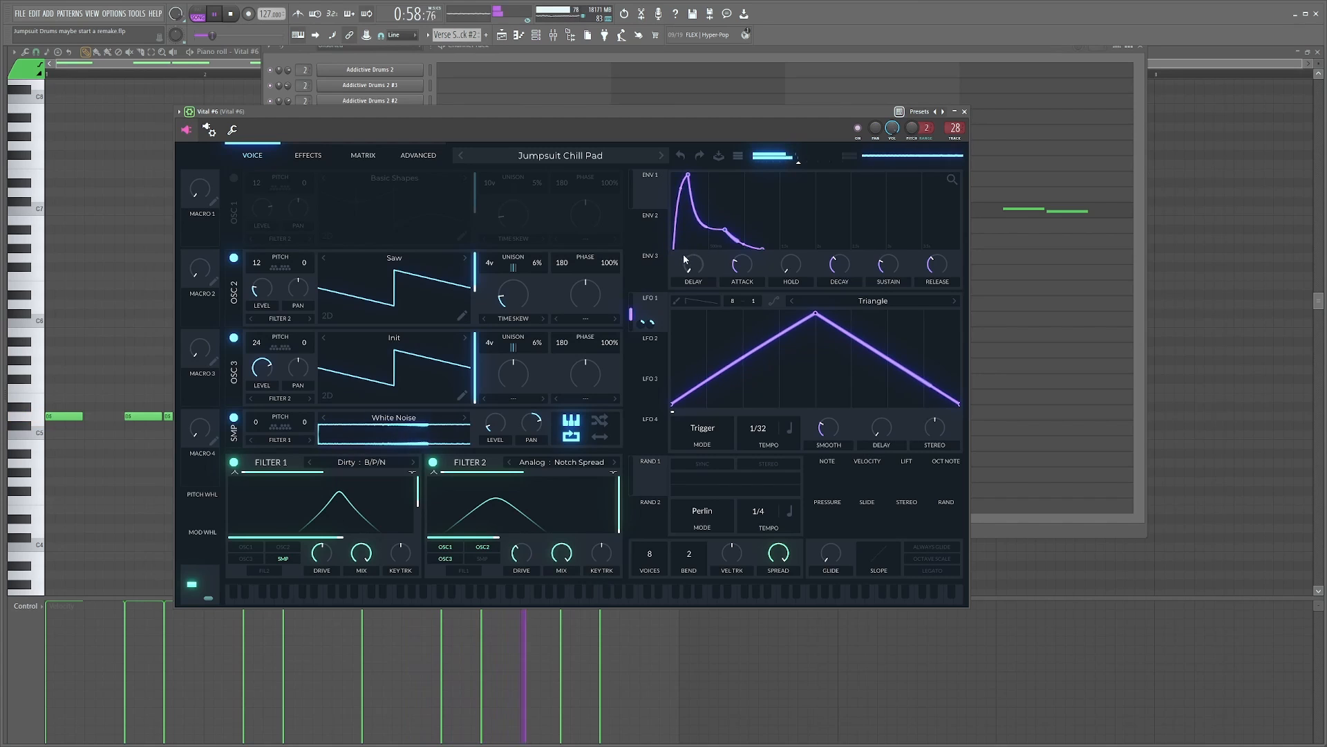
Step: Compare the Jumpsuit Chill Pad sound with its compressor, distortion and equalizer effects switched off and on
{"action": "left_click", "coordinate": [308, 155]}
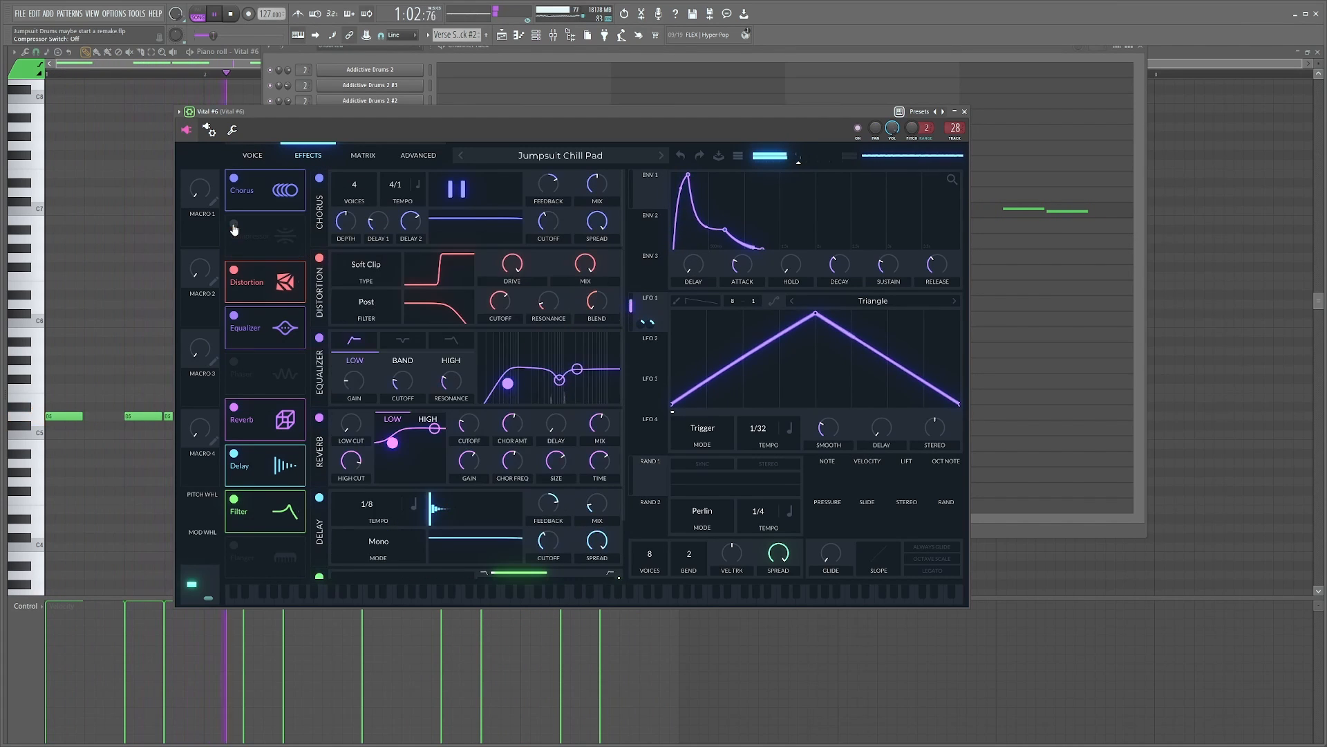
{"action": "left_click", "coordinate": [235, 270]}
{"action": "left_click", "coordinate": [236, 269]}
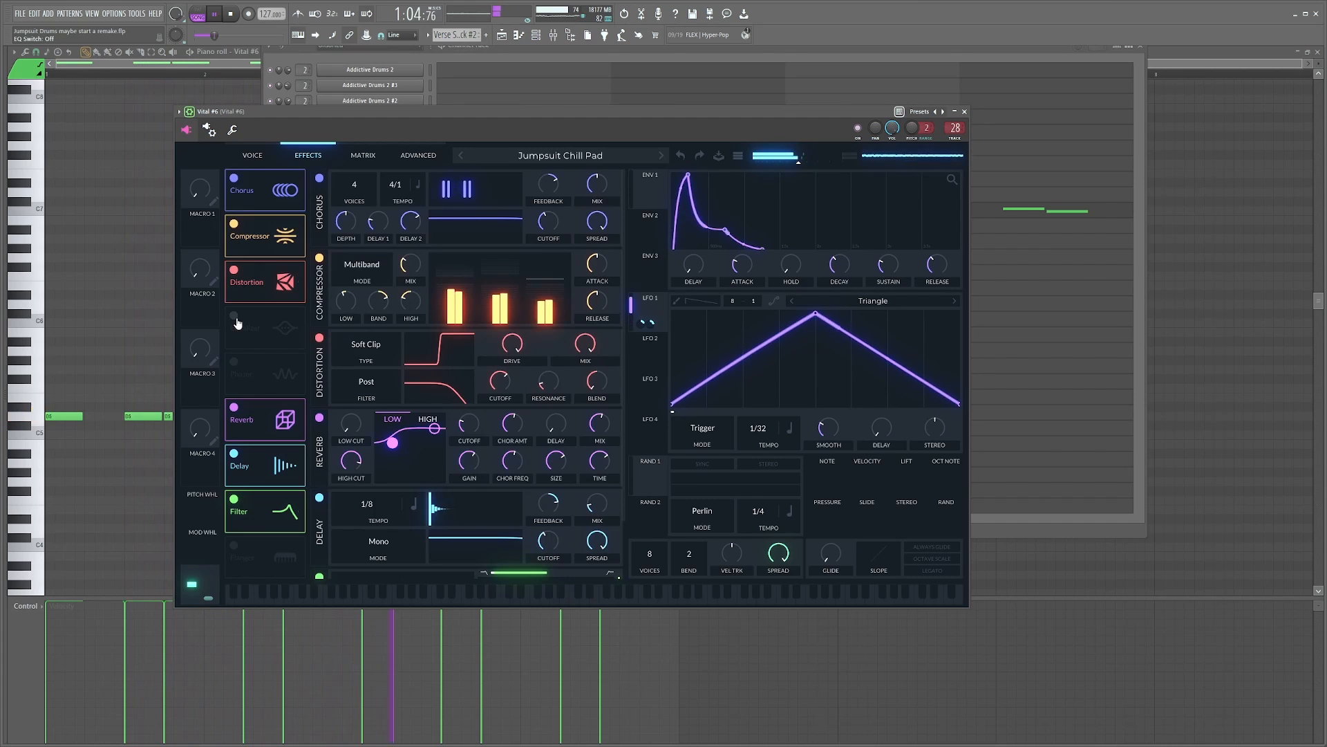
Step: Audition the Chill Pad without its reverb, delay and filter effects, switch them back on and close the patch
{"action": "left_click", "coordinate": [234, 407]}
{"action": "left_click_drag", "start_coordinate": [288, 119], "coordinate": [324, 112]}
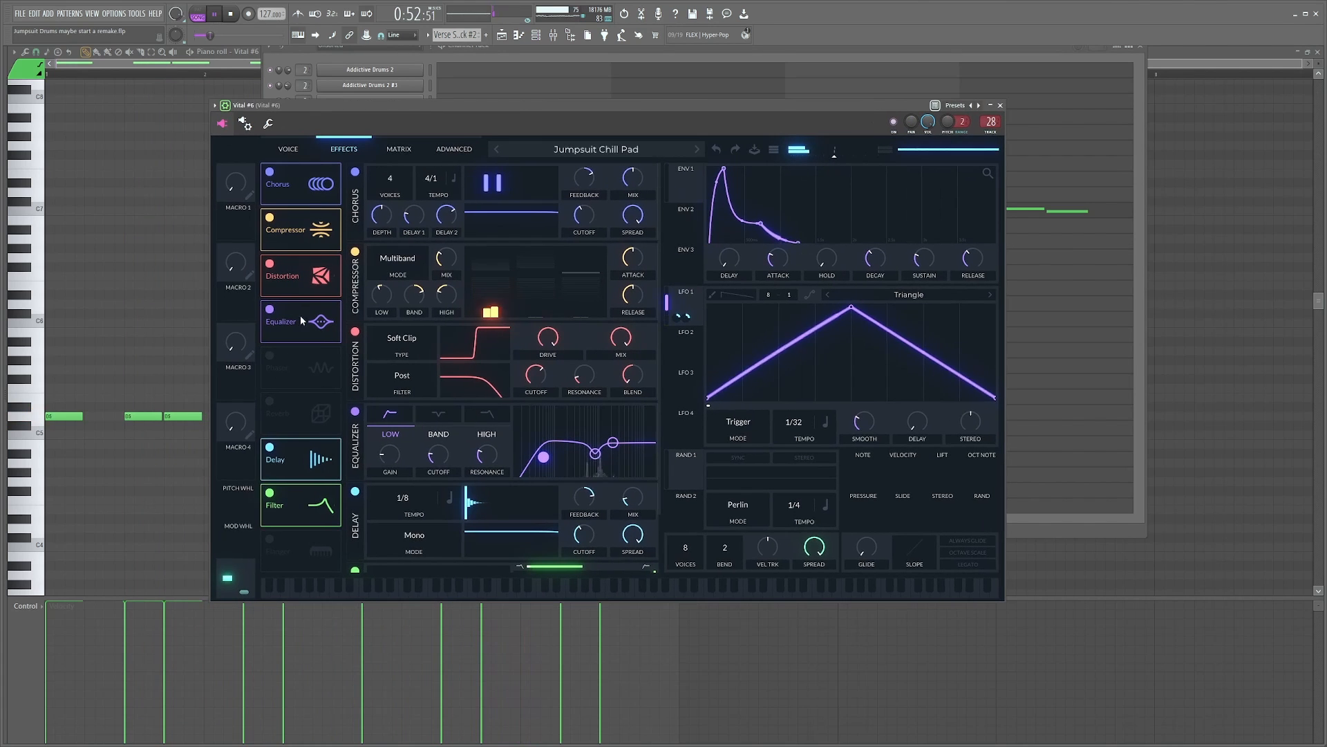
{"action": "left_click", "coordinate": [269, 448]}
{"action": "left_click", "coordinate": [270, 493]}
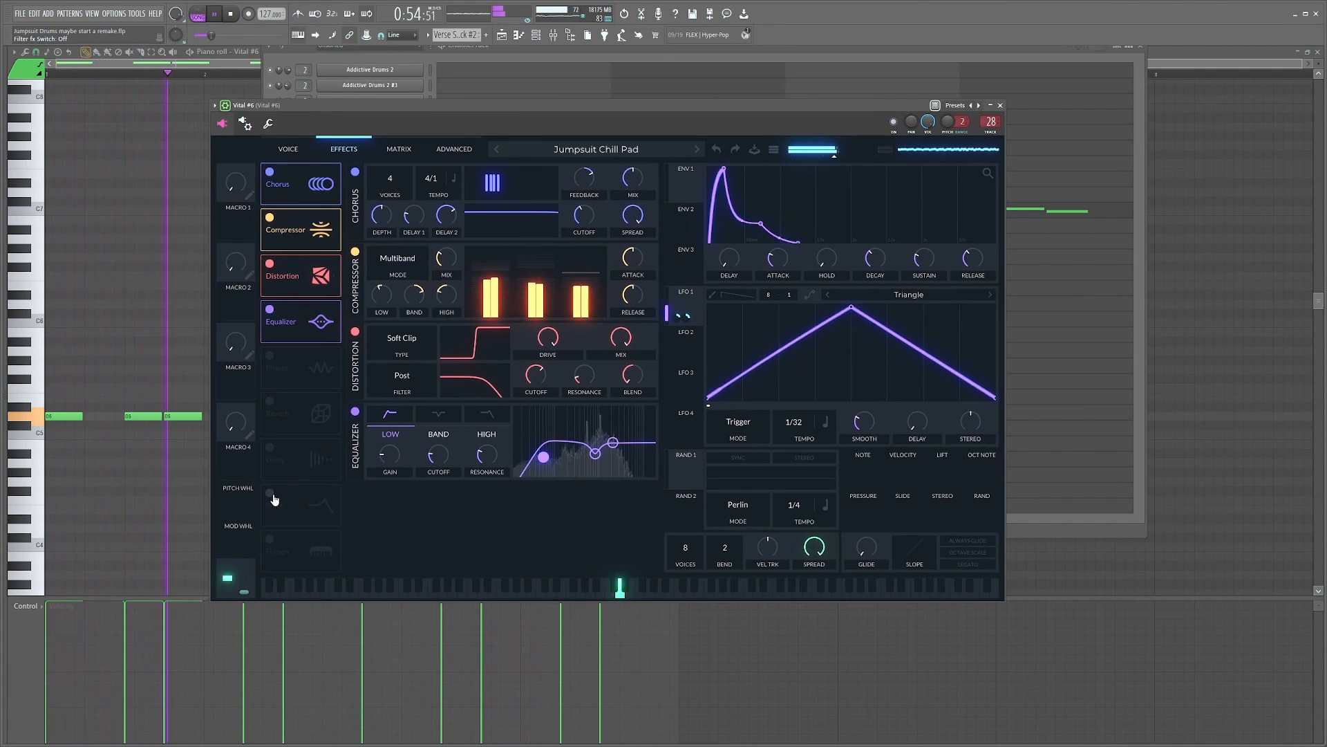
{"action": "left_click", "coordinate": [270, 494]}
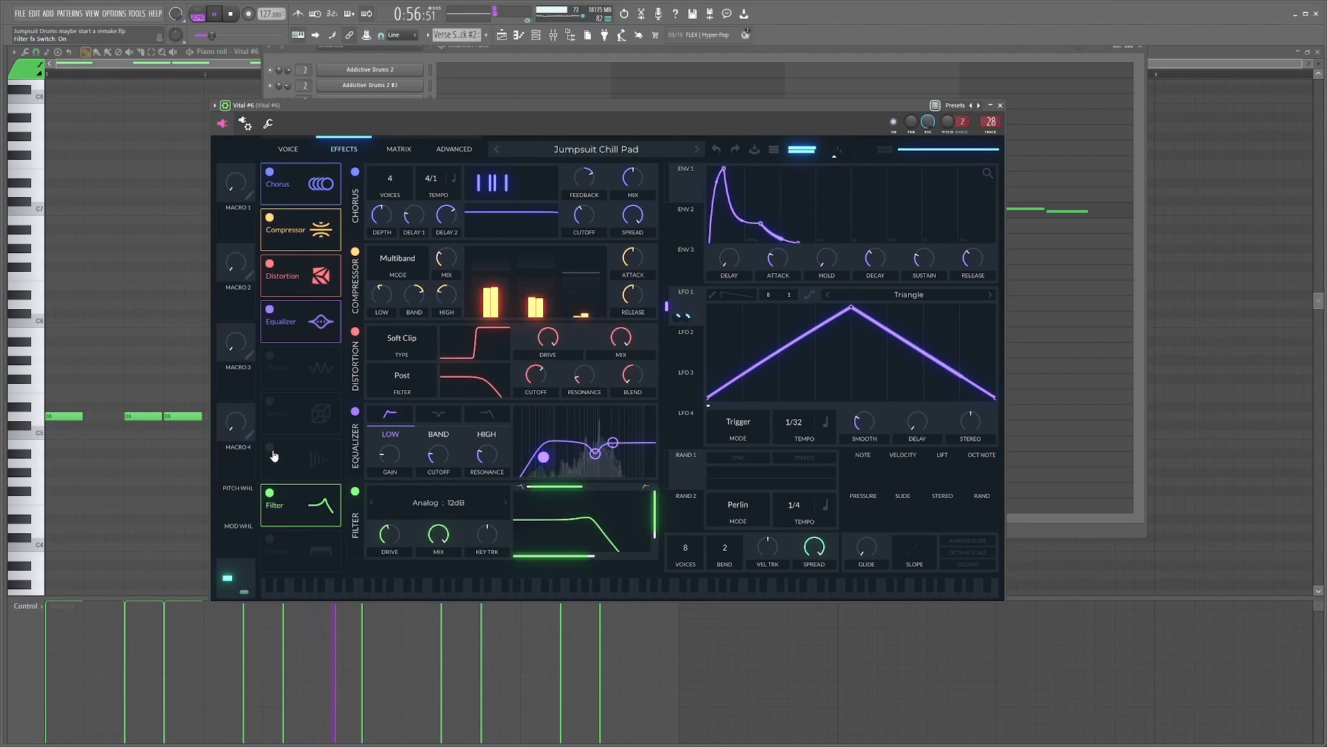
{"action": "left_click", "coordinate": [269, 448]}
{"action": "left_click", "coordinate": [270, 402]}
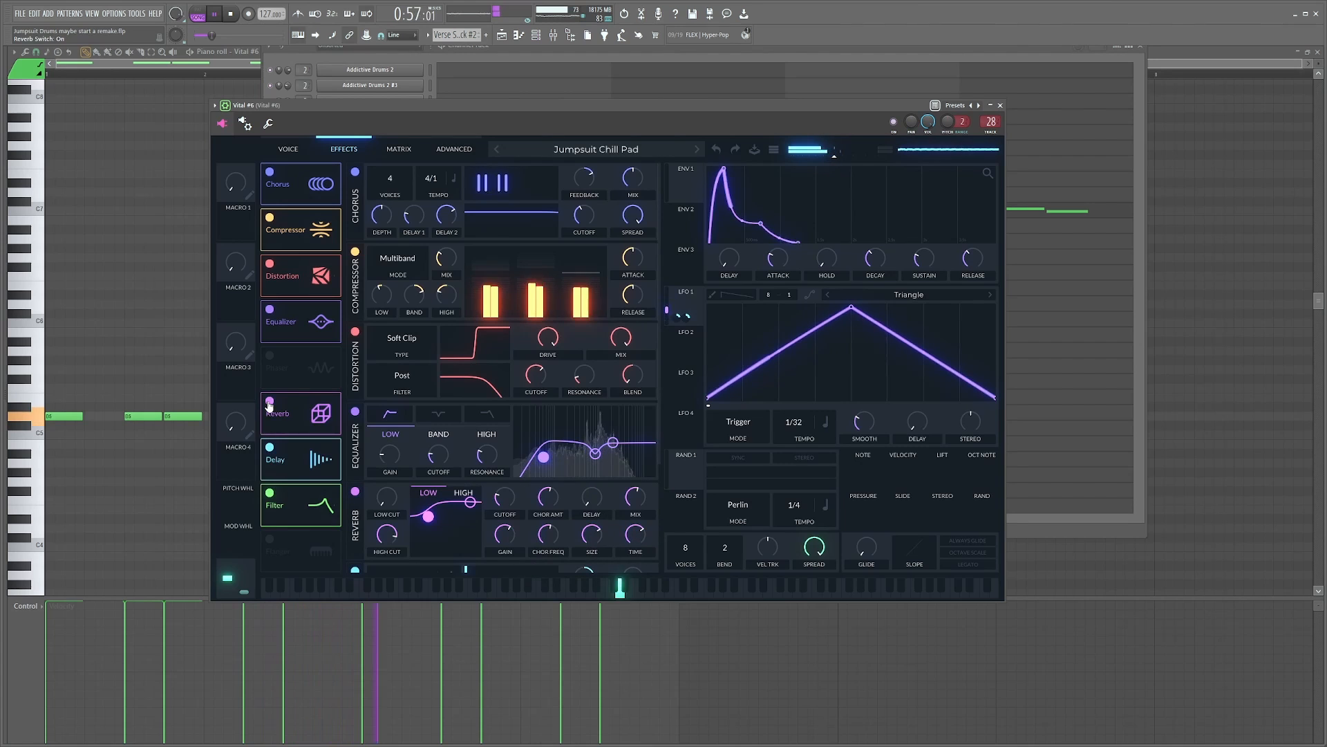
{"action": "left_click", "coordinate": [1000, 105]}
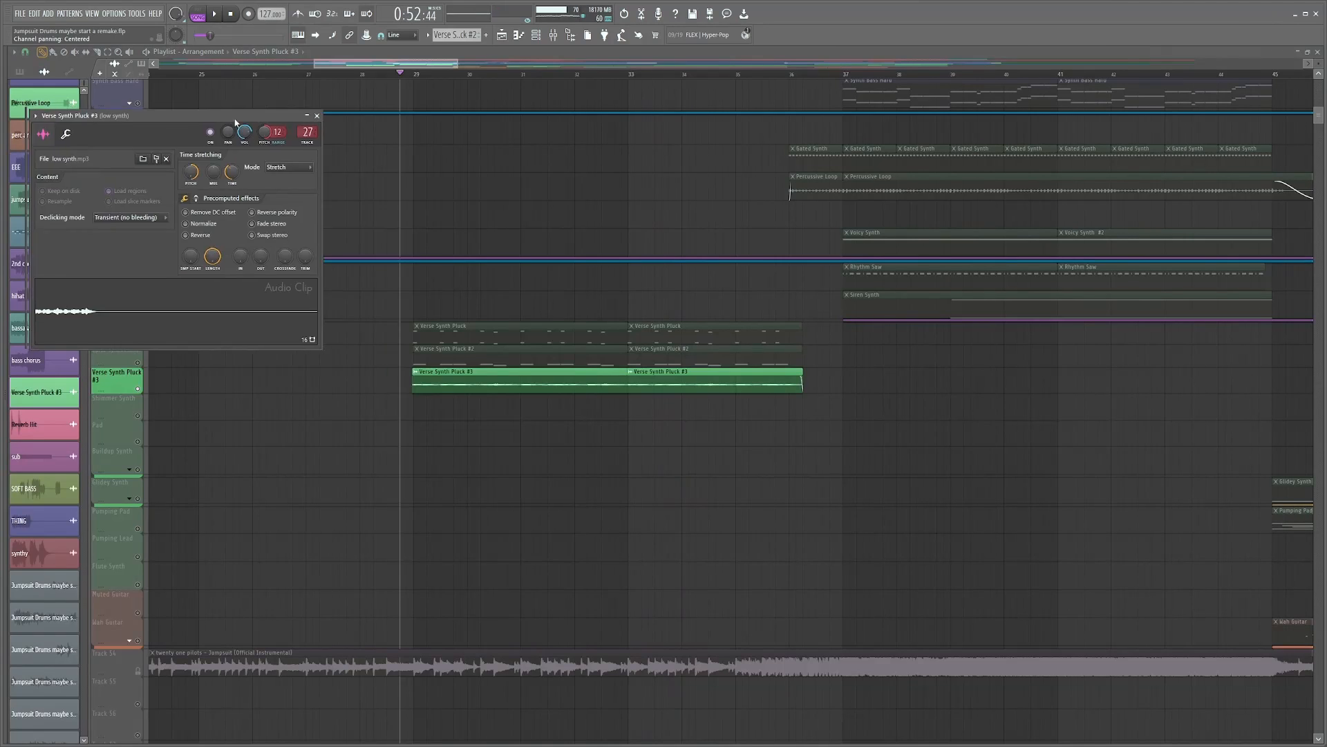
Step: Play the Verse Synth Pluck #3 audio clip with its pitch shift at 0 cents, then restore its pitch and close its settings
{"action": "left_click_drag", "start_coordinate": [232, 114], "coordinate": [669, 359]}
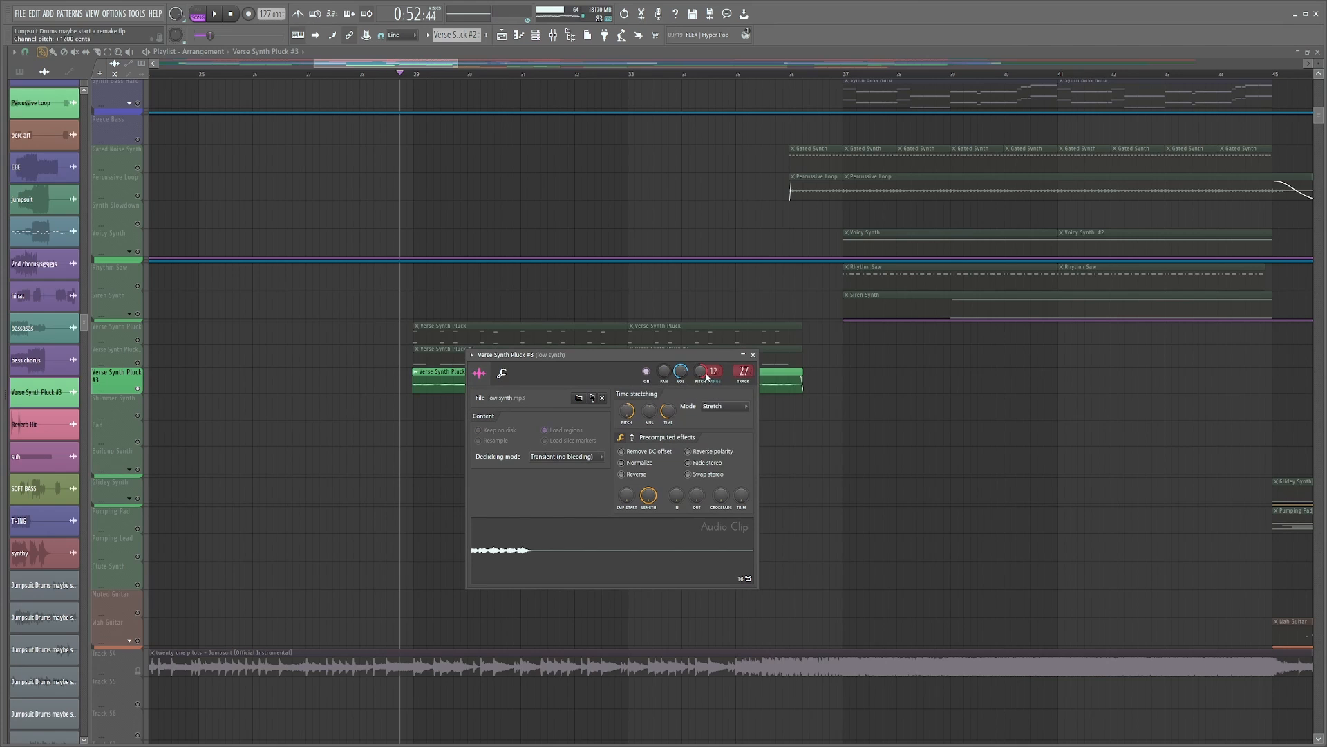
{"action": "right_click", "coordinate": [705, 374]}
{"action": "left_click", "coordinate": [717, 379]}
{"action": "key", "text": "space"}
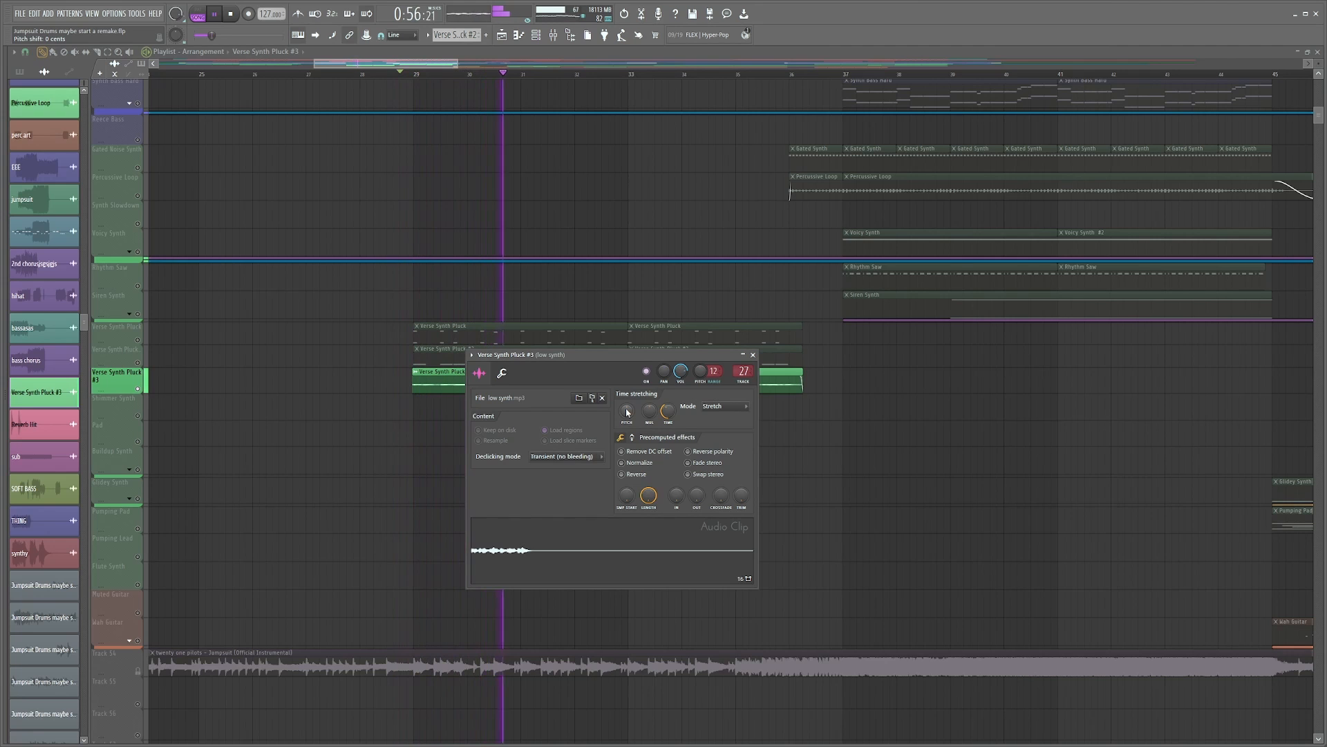
{"action": "key", "text": "space"}
{"action": "left_click_drag", "start_coordinate": [645, 355], "coordinate": [900, 221]}
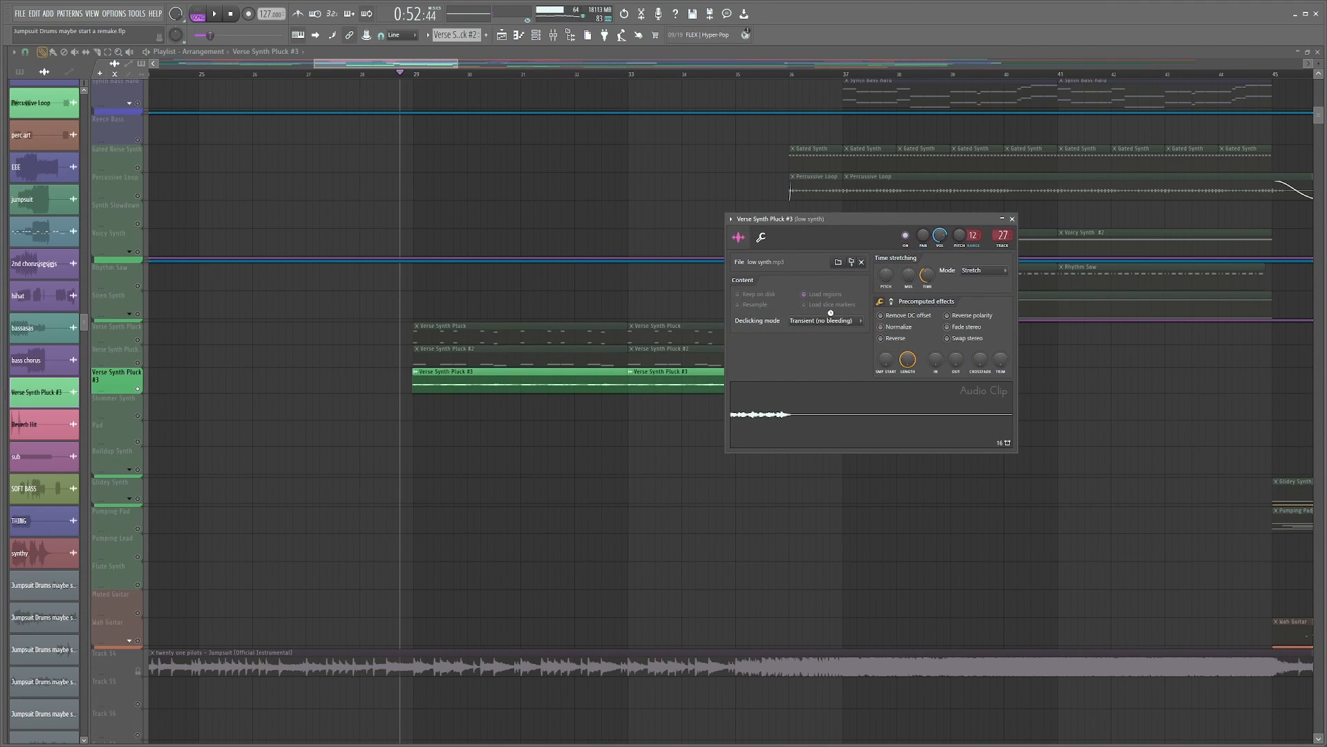
{"action": "left_click_drag", "start_coordinate": [842, 221], "coordinate": [812, 219]}
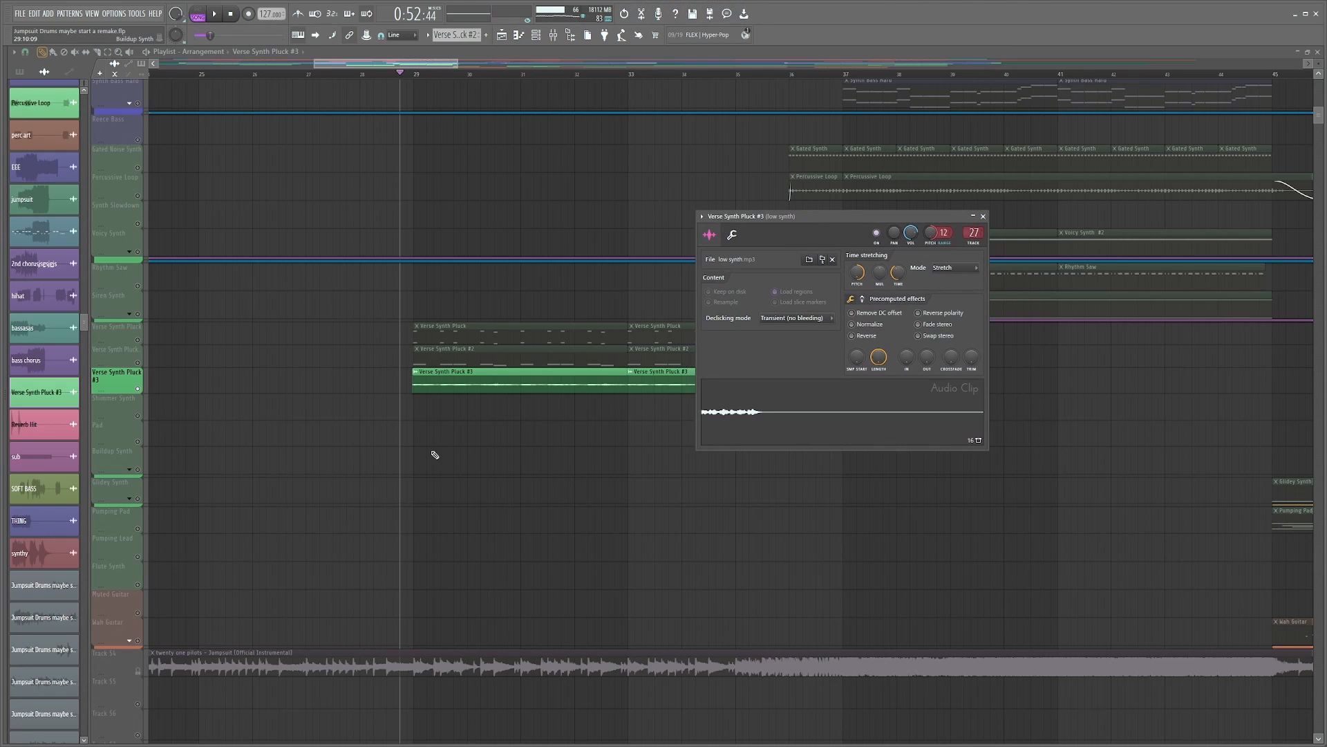
{"action": "key", "text": "Escape"}
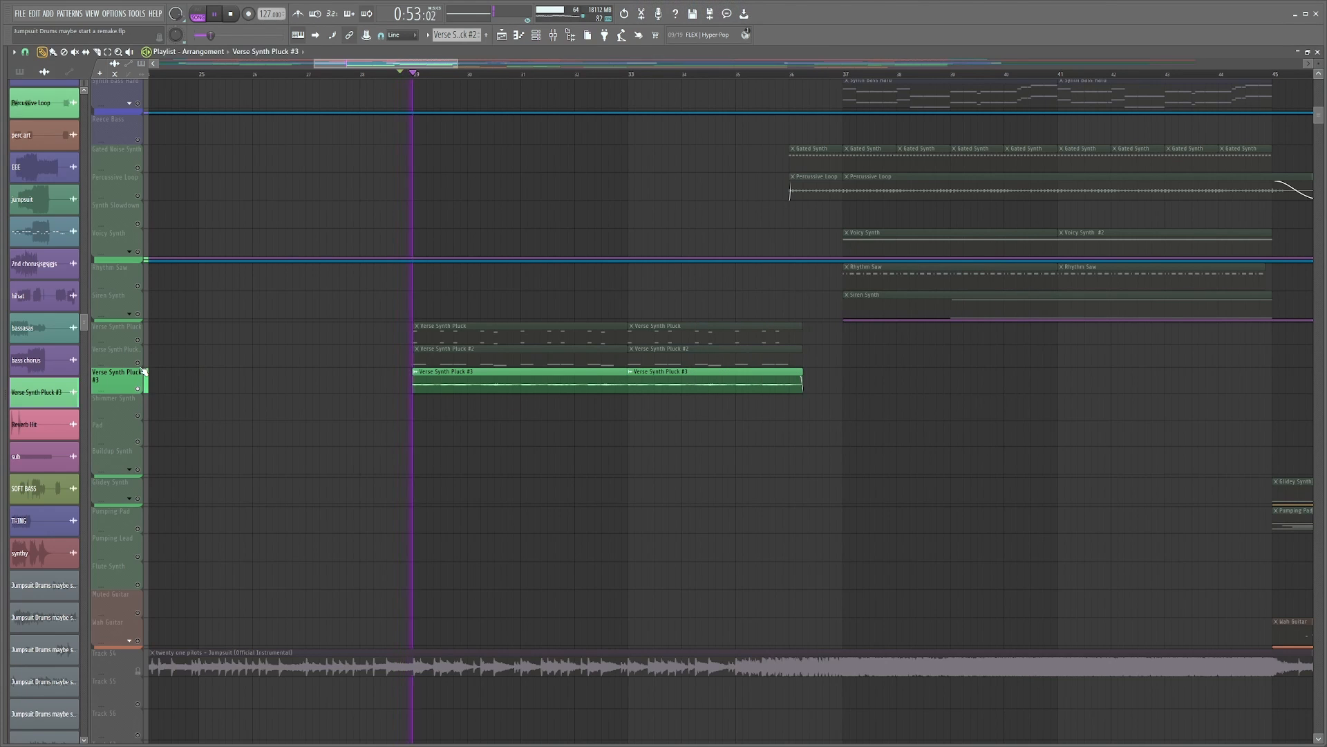
Step: Unmute the first two Verse Synth Pluck layers and compare the playing mix with and without Verse Synth Pluck #3
{"action": "left_click_drag", "start_coordinate": [145, 372], "coordinate": [143, 326]}
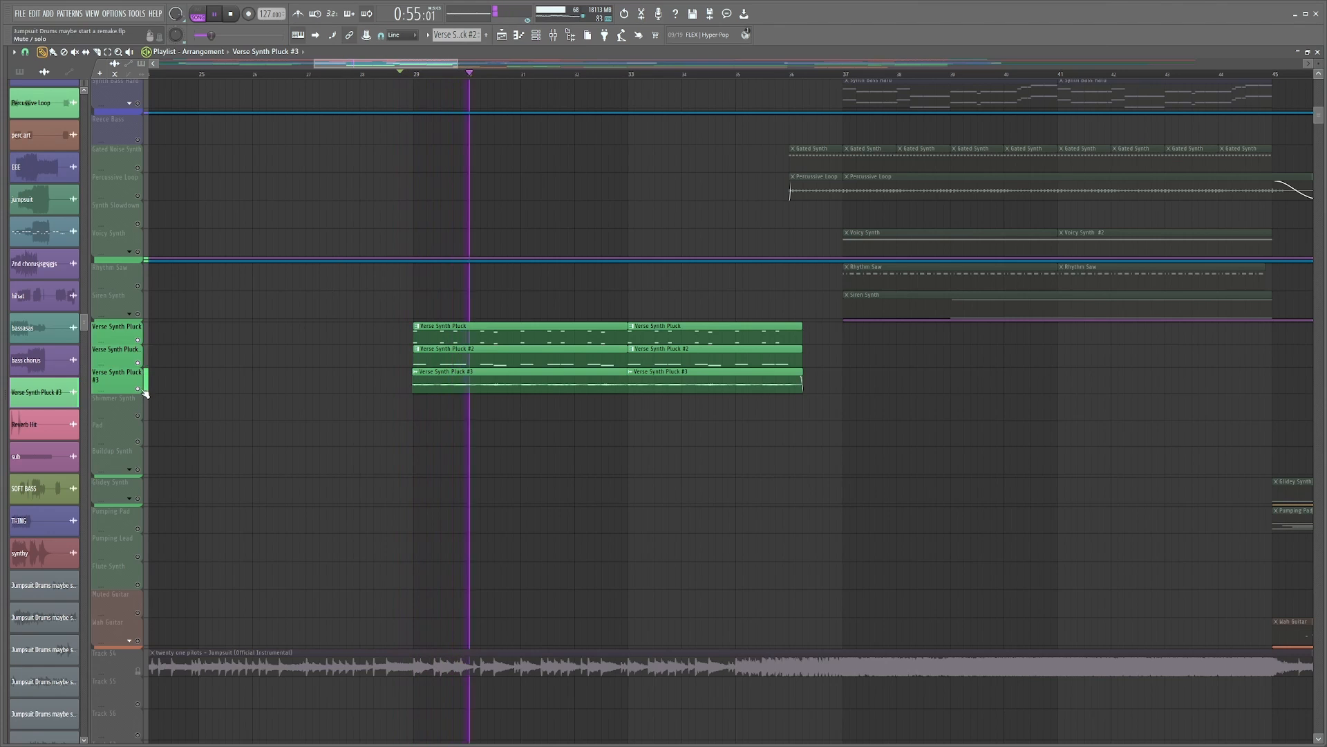
{"action": "left_click", "coordinate": [144, 390]}
{"action": "left_click", "coordinate": [144, 391]}
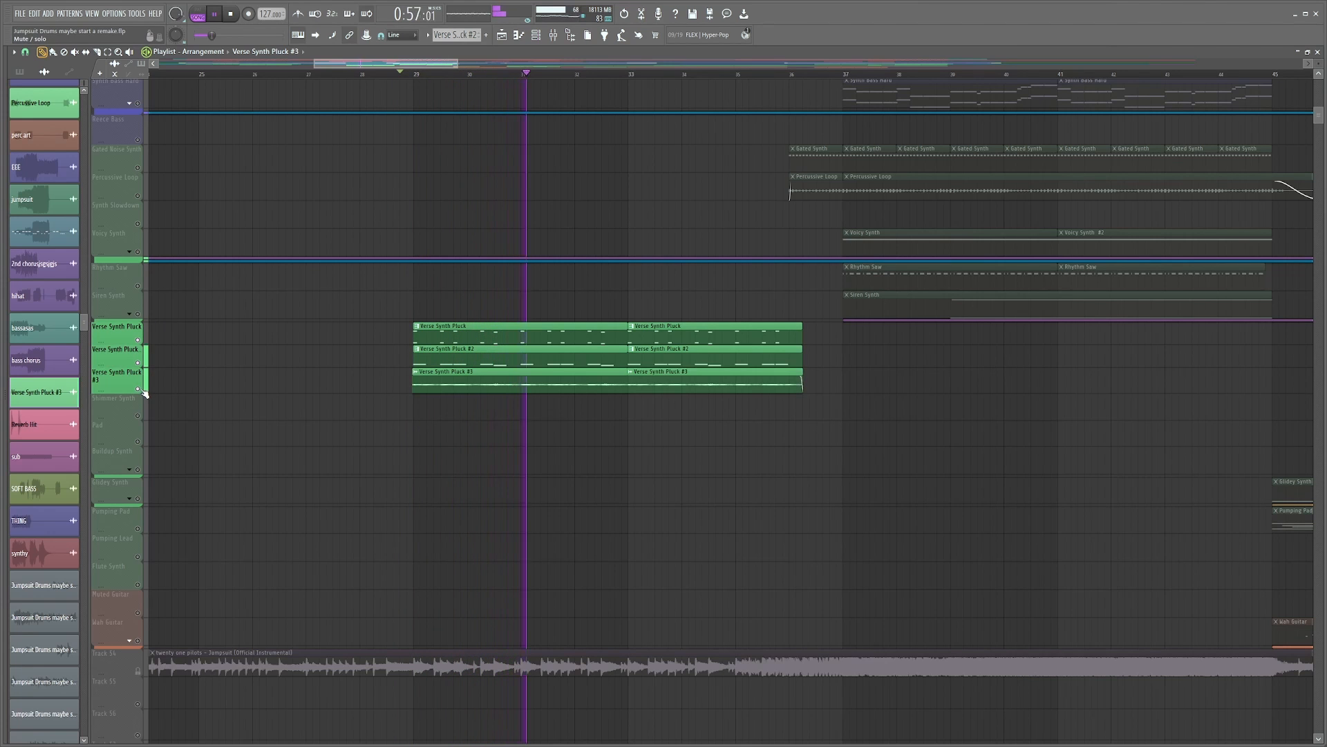
{"action": "left_click", "coordinate": [144, 392]}
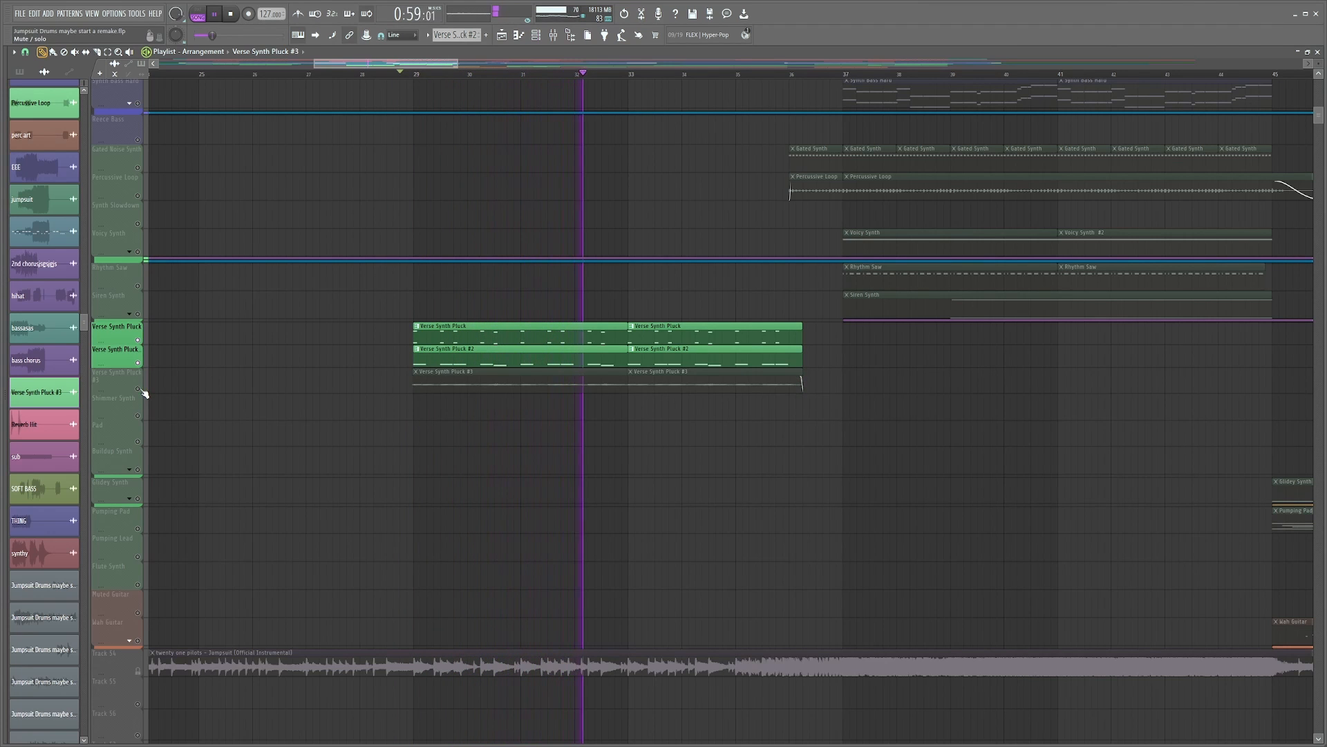
{"action": "left_click", "coordinate": [143, 392]}
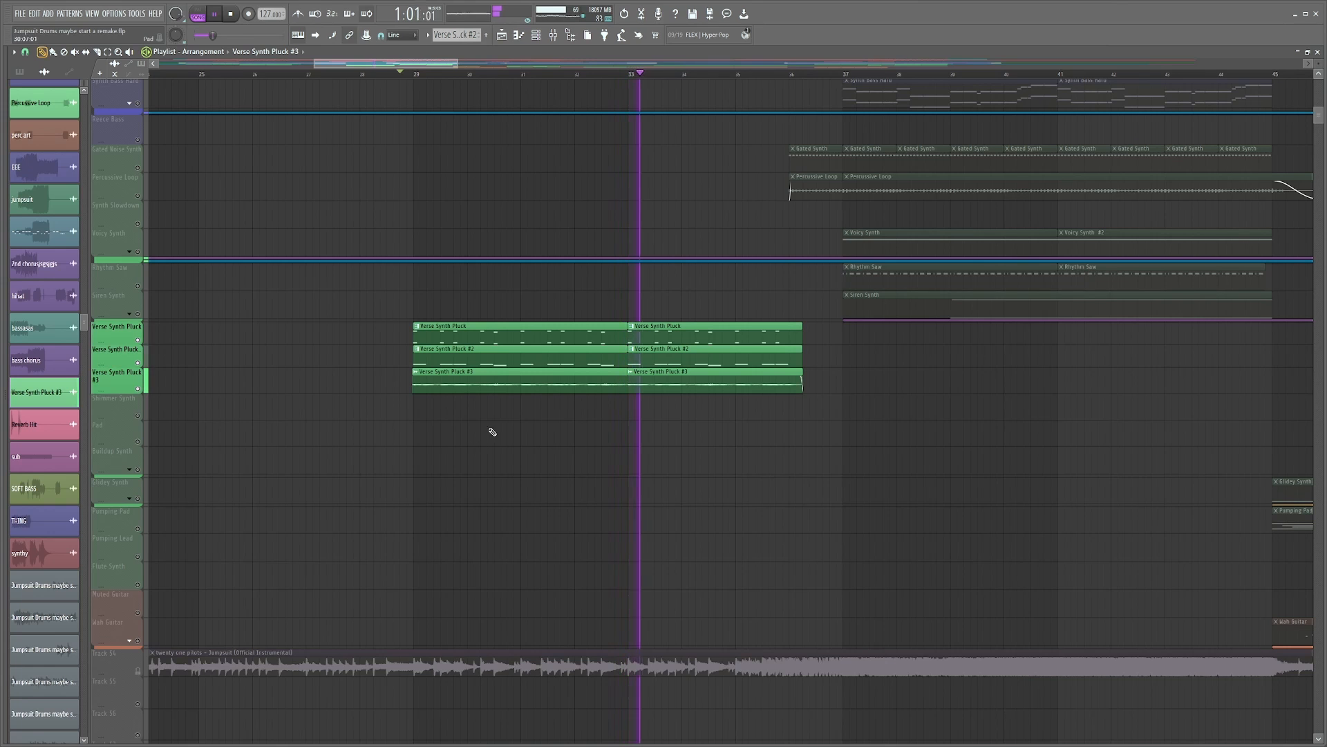
Step: Unmute the Gated Noise Synth, Percussive Loop, Synth Slowdown, Voicy Synth, Rhythm Saw and Siren Synth tracks and play them together
{"action": "left_click_drag", "start_coordinate": [677, 73], "coordinate": [192, 281]}
{"action": "left_click", "coordinate": [141, 283]}
{"action": "left_click", "coordinate": [141, 310]}
{"action": "left_click", "coordinate": [141, 337]}
{"action": "left_click", "coordinate": [141, 365]}
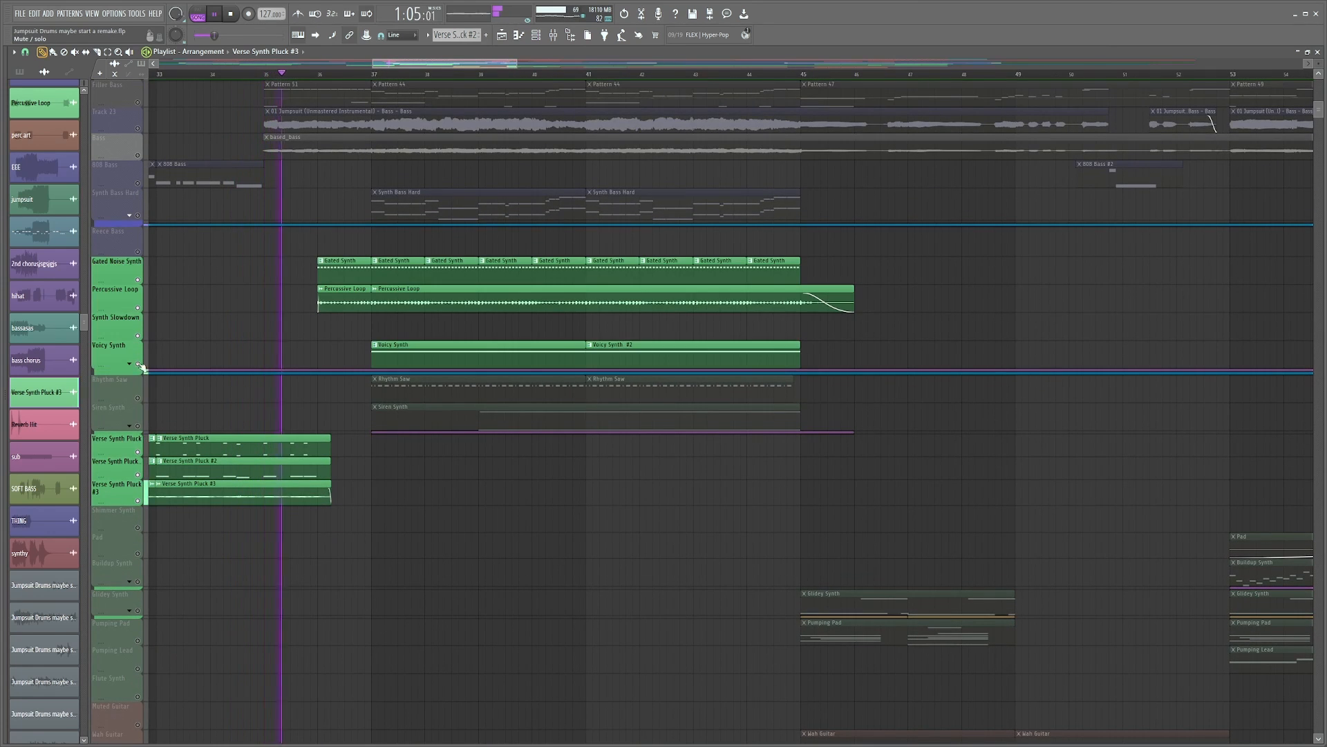
{"action": "left_click", "coordinate": [141, 398]}
{"action": "left_click", "coordinate": [141, 426]}
{"action": "left_click", "coordinate": [141, 426]}
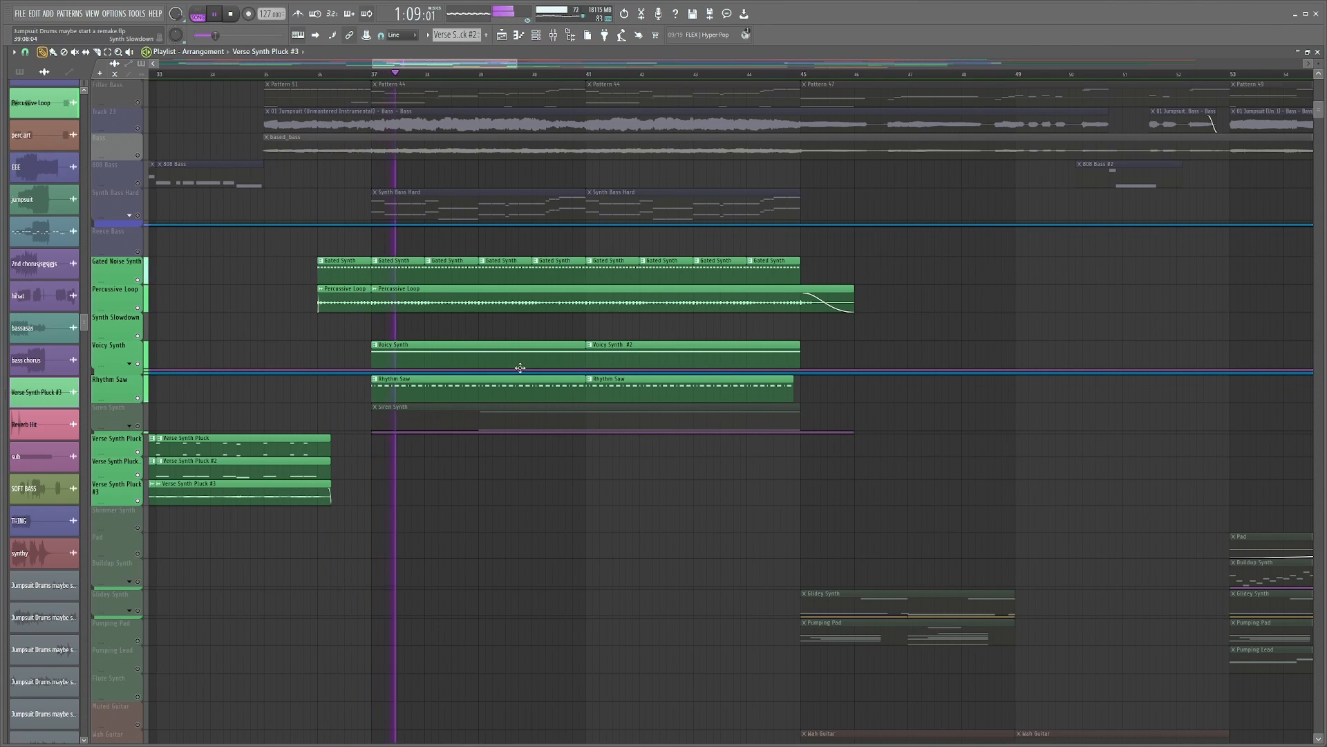
{"action": "left_click", "coordinate": [142, 426]}
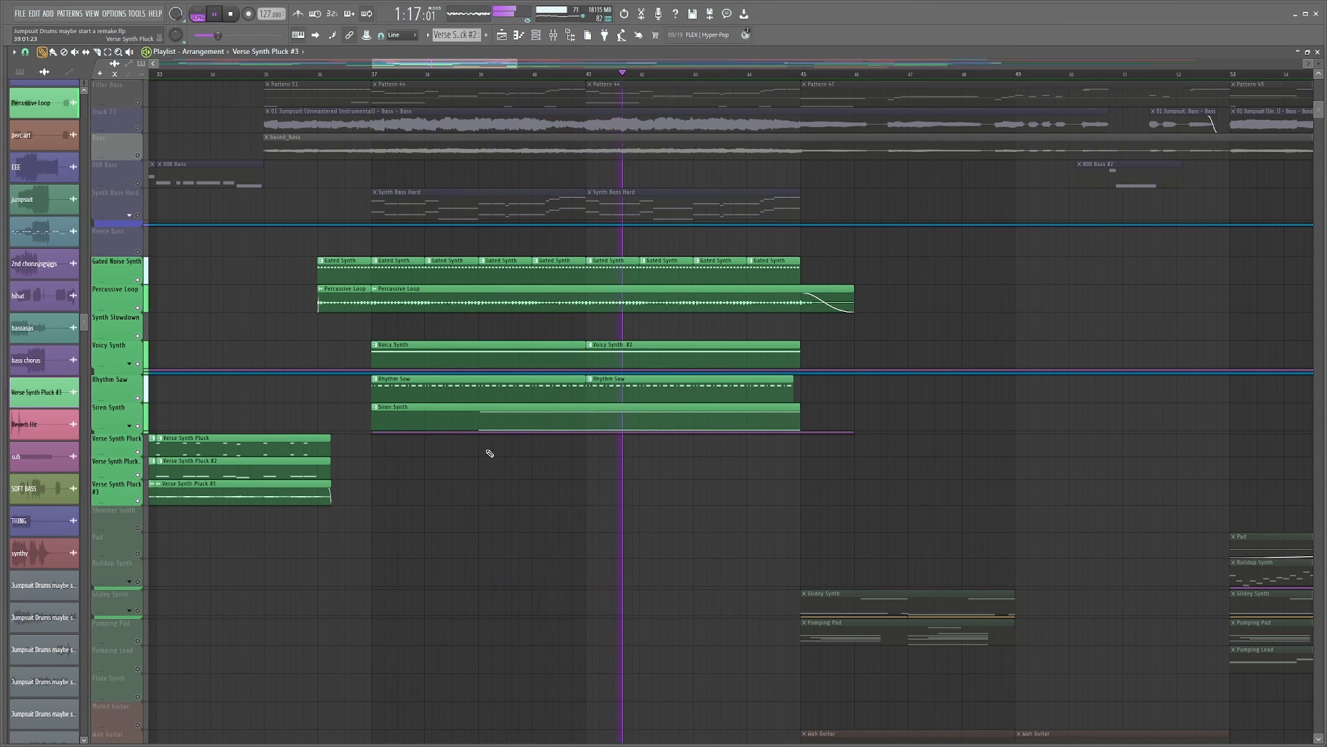
Step: Open the Siren Synth pattern's notes and play them from shortly before bar 3
{"action": "double_click", "coordinate": [492, 420]}
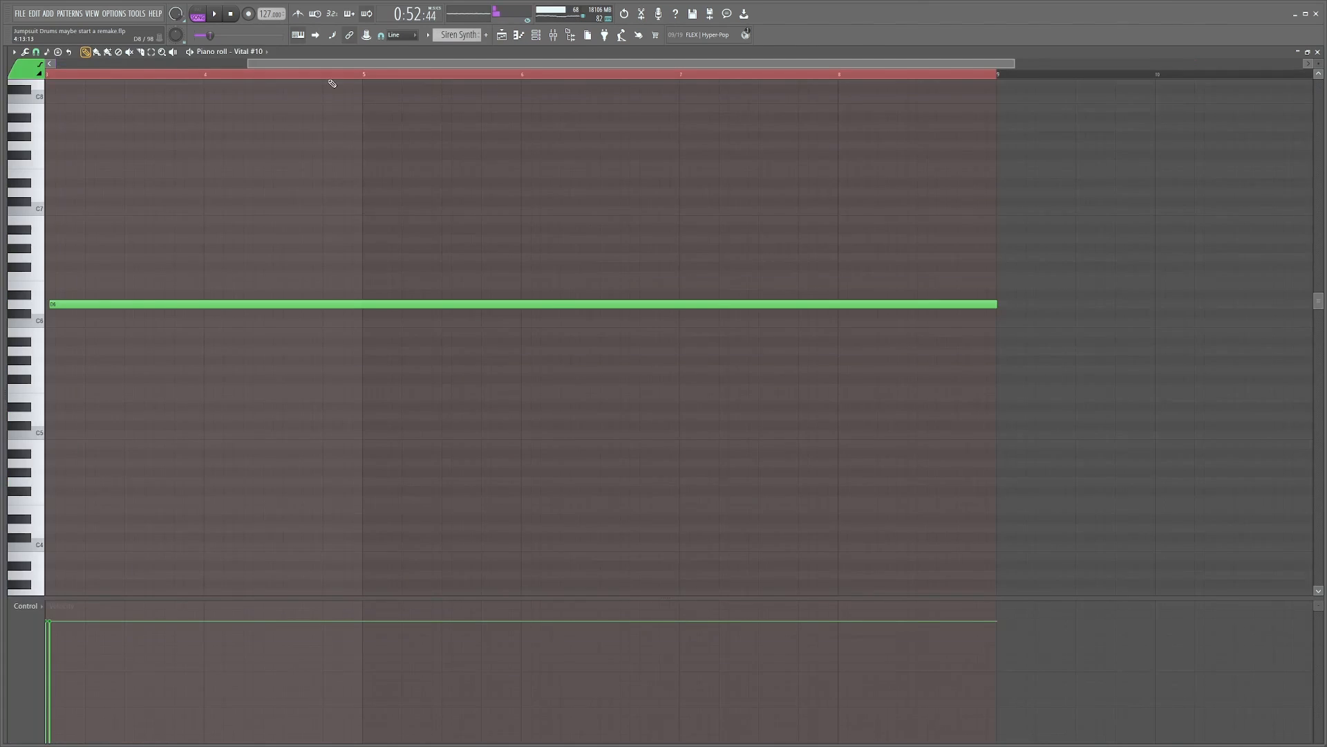
{"action": "left_click_drag", "start_coordinate": [326, 64], "coordinate": [82, 81]}
{"action": "key", "text": "space"}
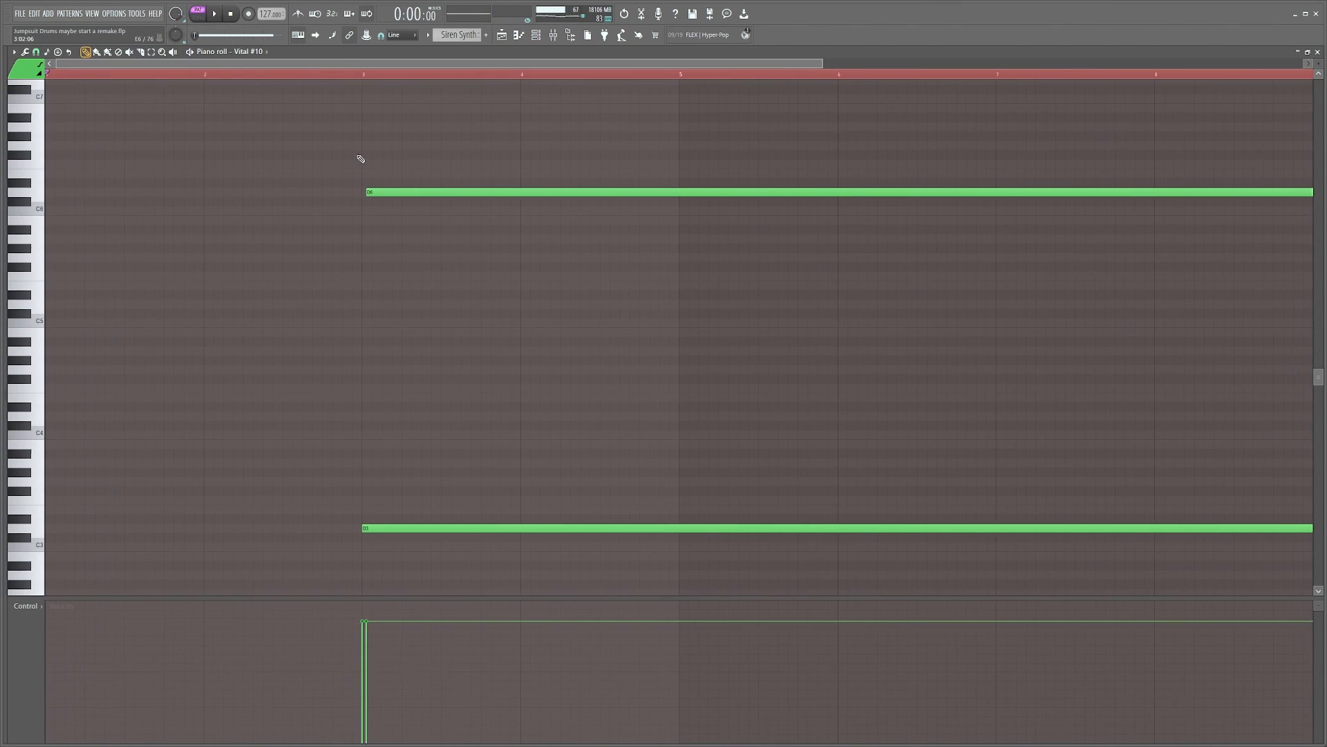
{"action": "scroll", "coordinate": [300, 75], "scroll_direction": "down", "scroll_amount": 3}
{"action": "left_click", "coordinate": [151, 73]}
{"action": "left_click", "coordinate": [209, 74]}
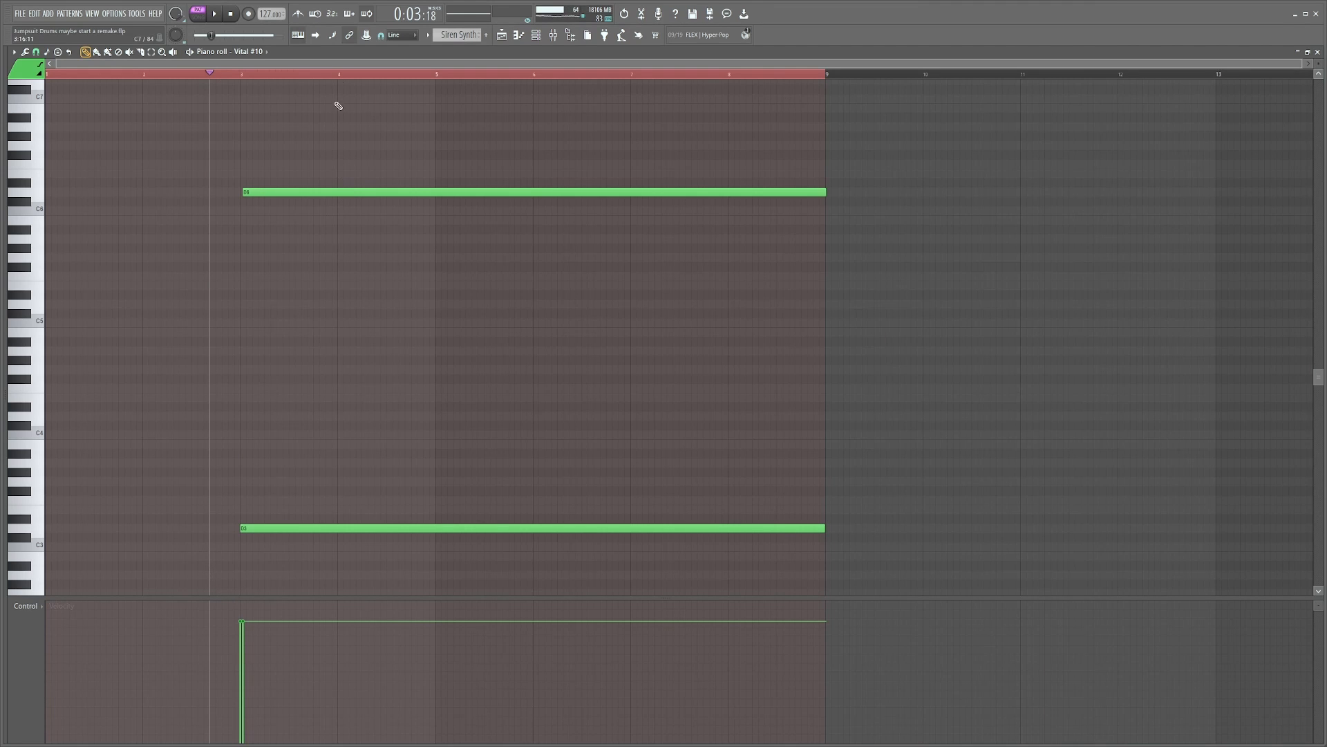
{"action": "key", "text": "space"}
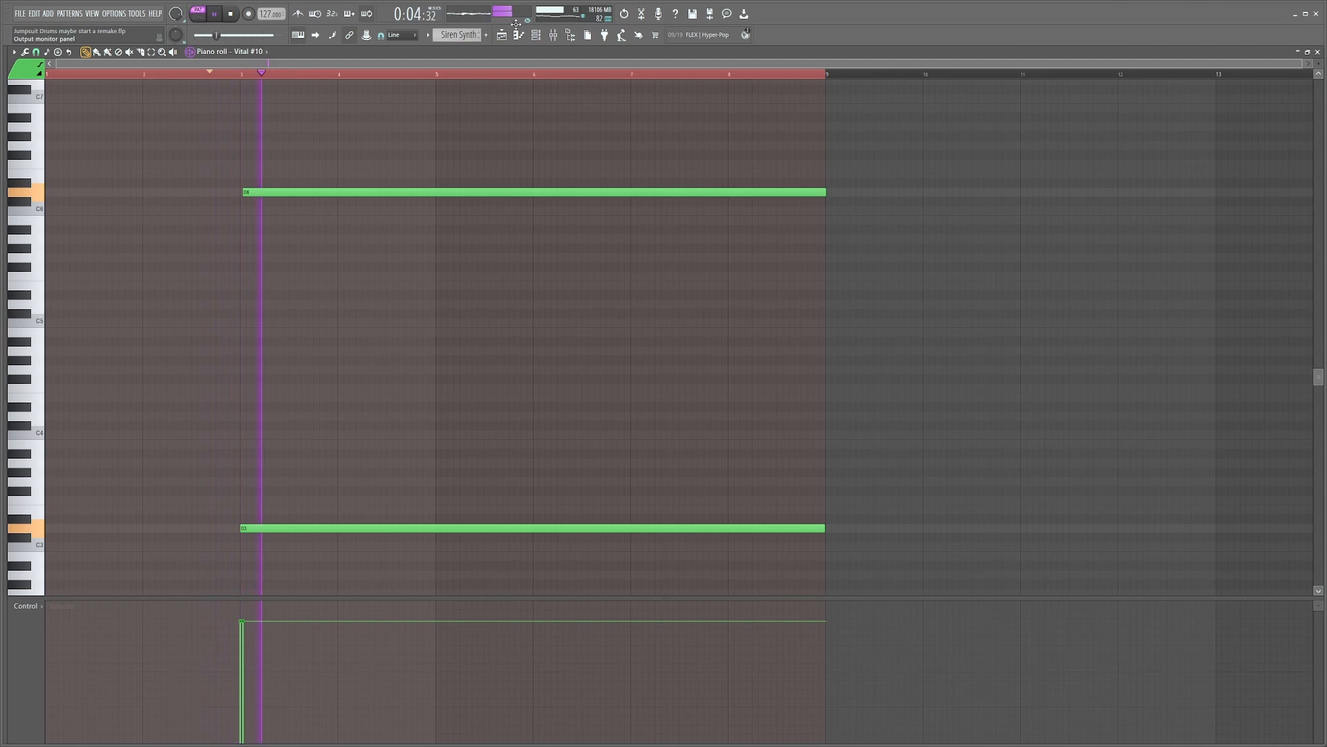
Step: Open the siren's Vital #10 patch, stop playback and inspect its effects chain and oscillators
{"action": "left_click", "coordinate": [536, 43]}
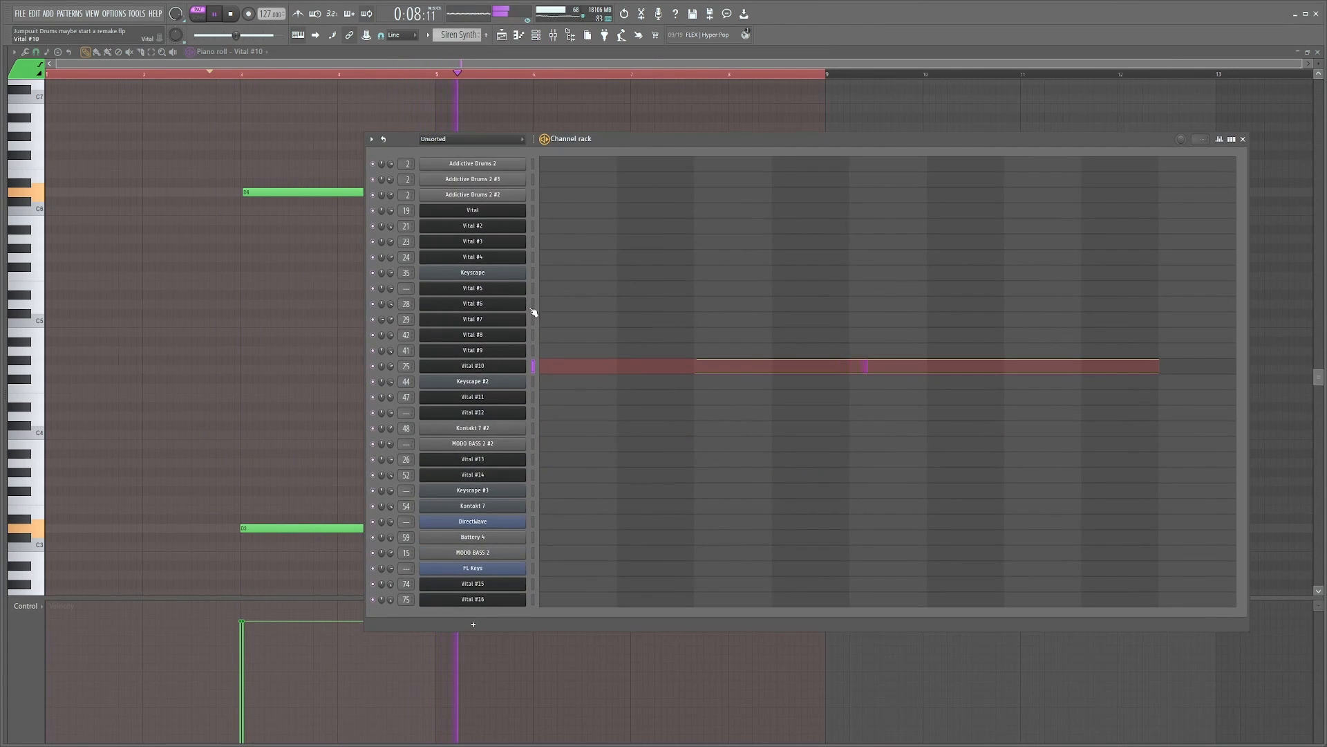
{"action": "left_click", "coordinate": [473, 366]}
{"action": "left_click_drag", "start_coordinate": [572, 98], "coordinate": [546, 88]}
{"action": "key", "text": "space"}
{"action": "left_click", "coordinate": [378, 131]}
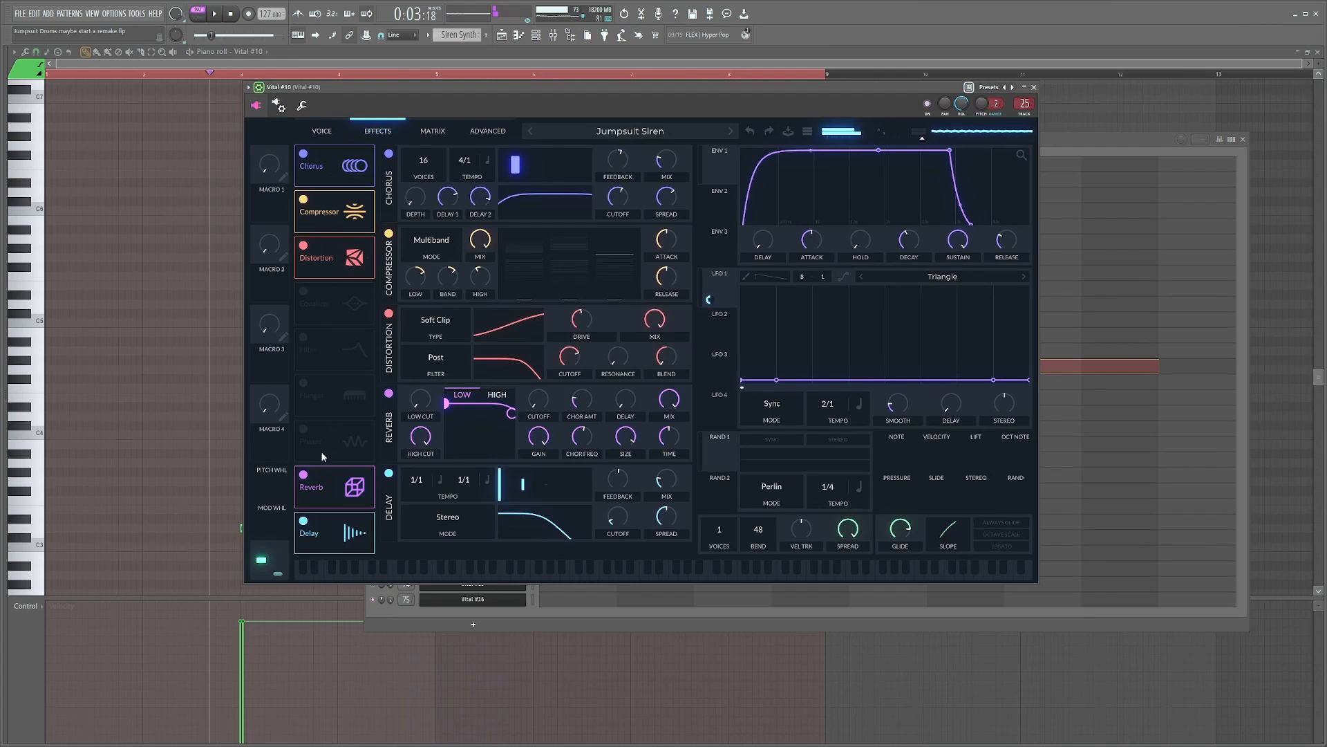
{"action": "left_click_drag", "start_coordinate": [392, 104], "coordinate": [320, 143]}
{"action": "left_click", "coordinate": [377, 203]}
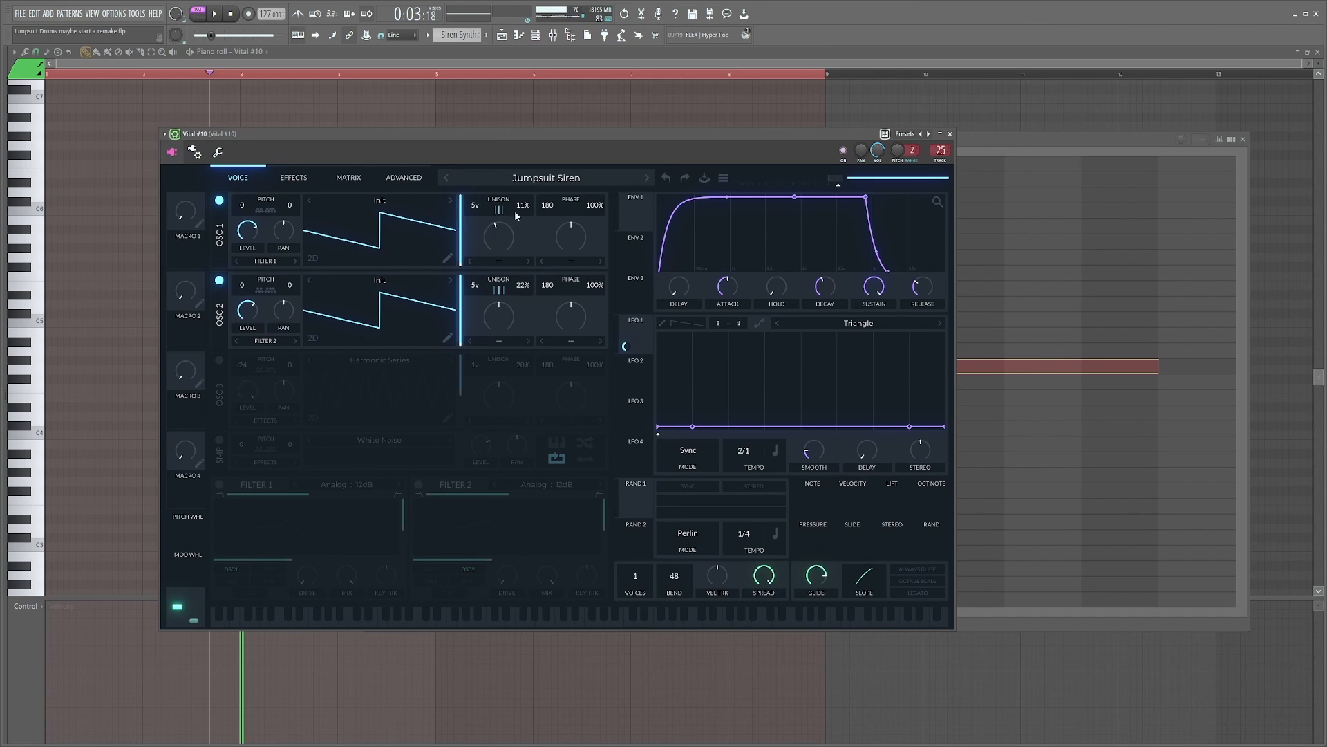
Step: Switch off the Jumpsuit Siren patch's first oscillator, play the siren without its delay effect and switch the delay back on
{"action": "left_click", "coordinate": [218, 201]}
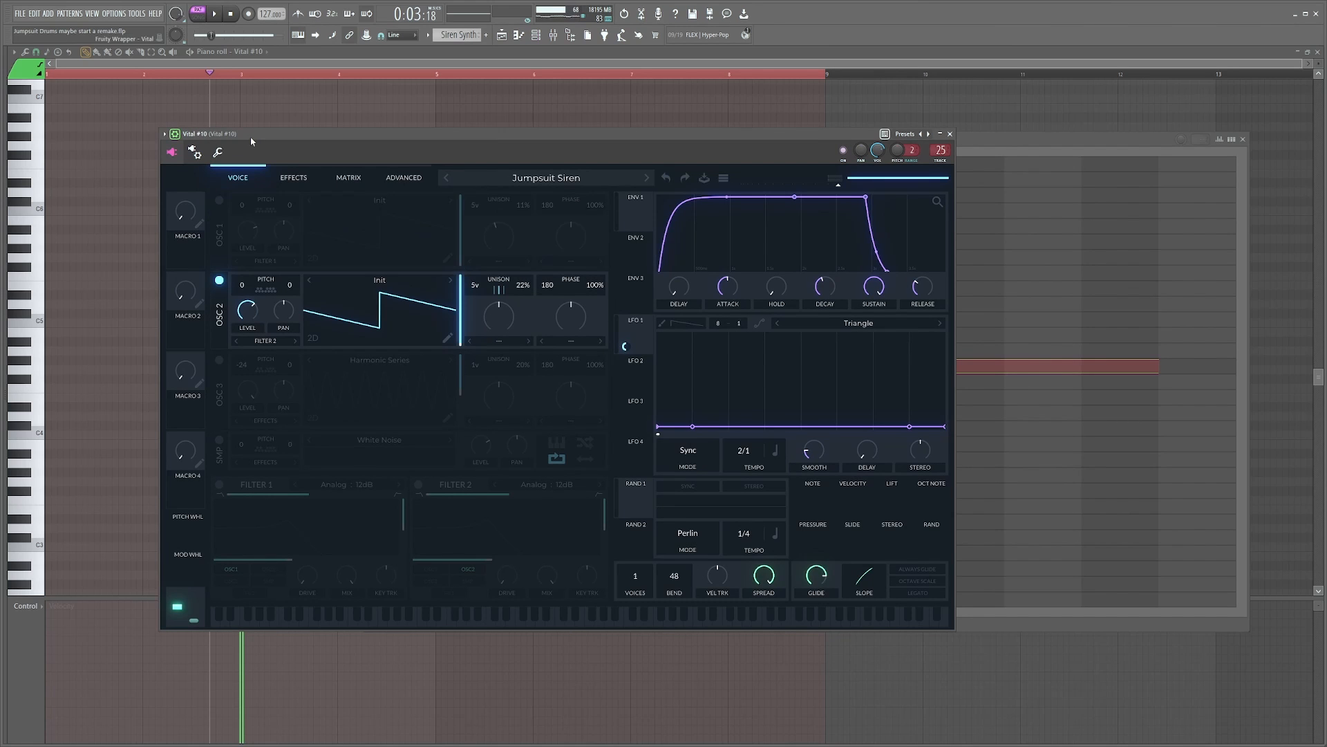
{"action": "left_click_drag", "start_coordinate": [251, 141], "coordinate": [329, 153]}
{"action": "left_click", "coordinate": [371, 189]}
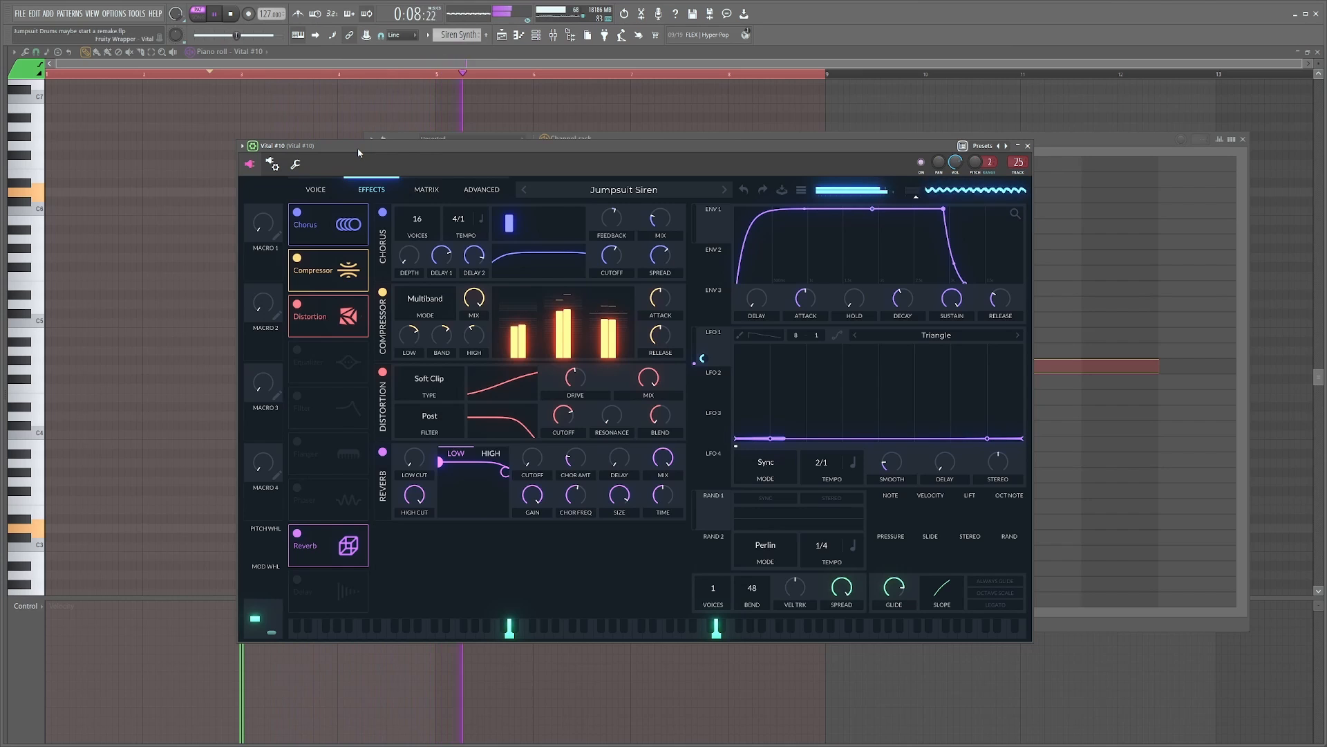
{"action": "left_click", "coordinate": [298, 579]}
{"action": "left_click_drag", "start_coordinate": [354, 143], "coordinate": [344, 146]}
{"action": "key", "text": "space"}
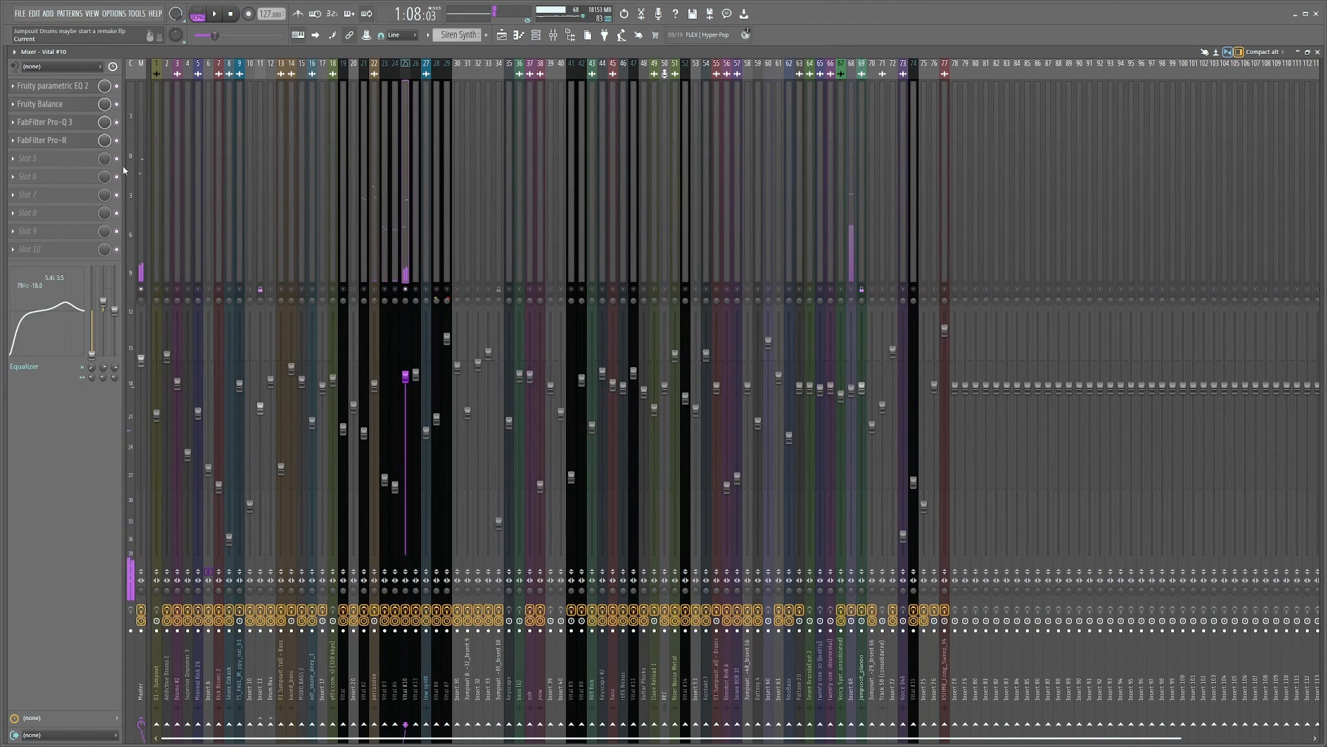
Step: Inspect the FabFilter Pro-R and FabFilter Pro-Q 3 effects on the Vital #10 mixer track
{"action": "left_click", "coordinate": [72, 140]}
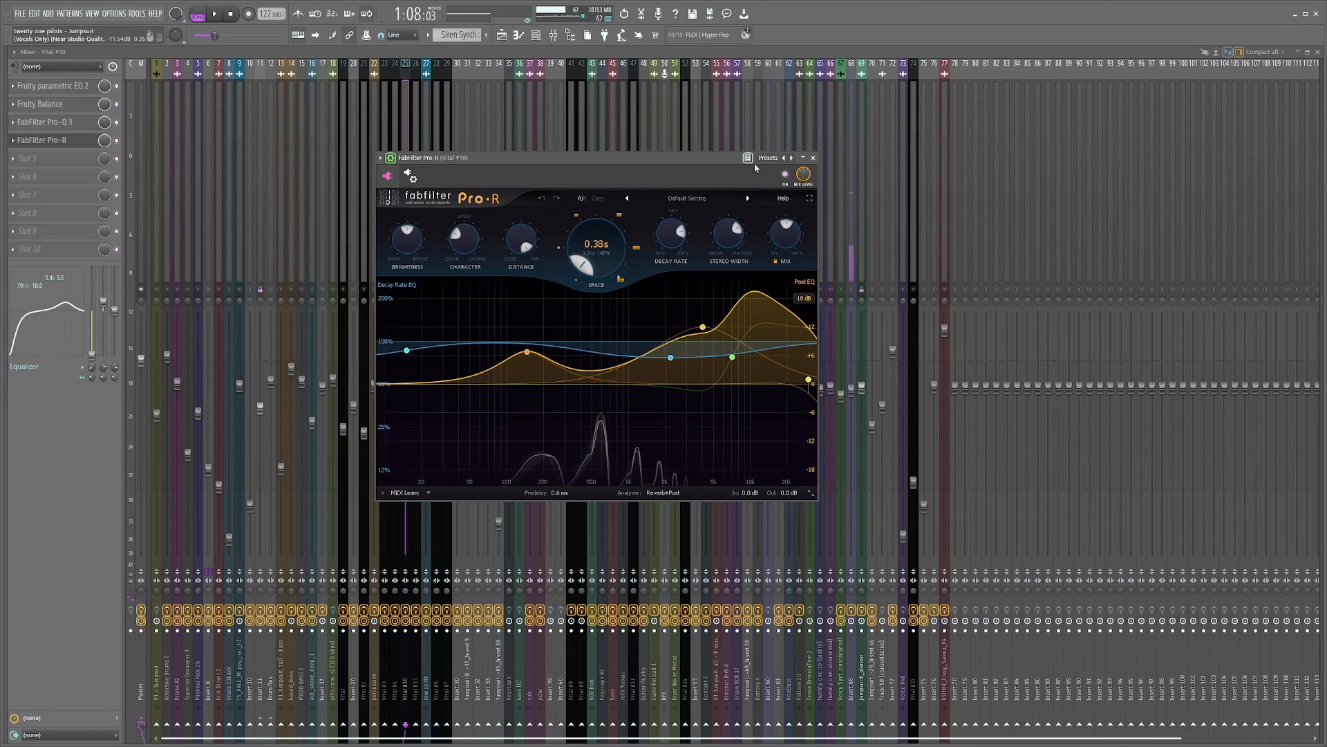
{"action": "left_click_drag", "start_coordinate": [780, 163], "coordinate": [739, 136]}
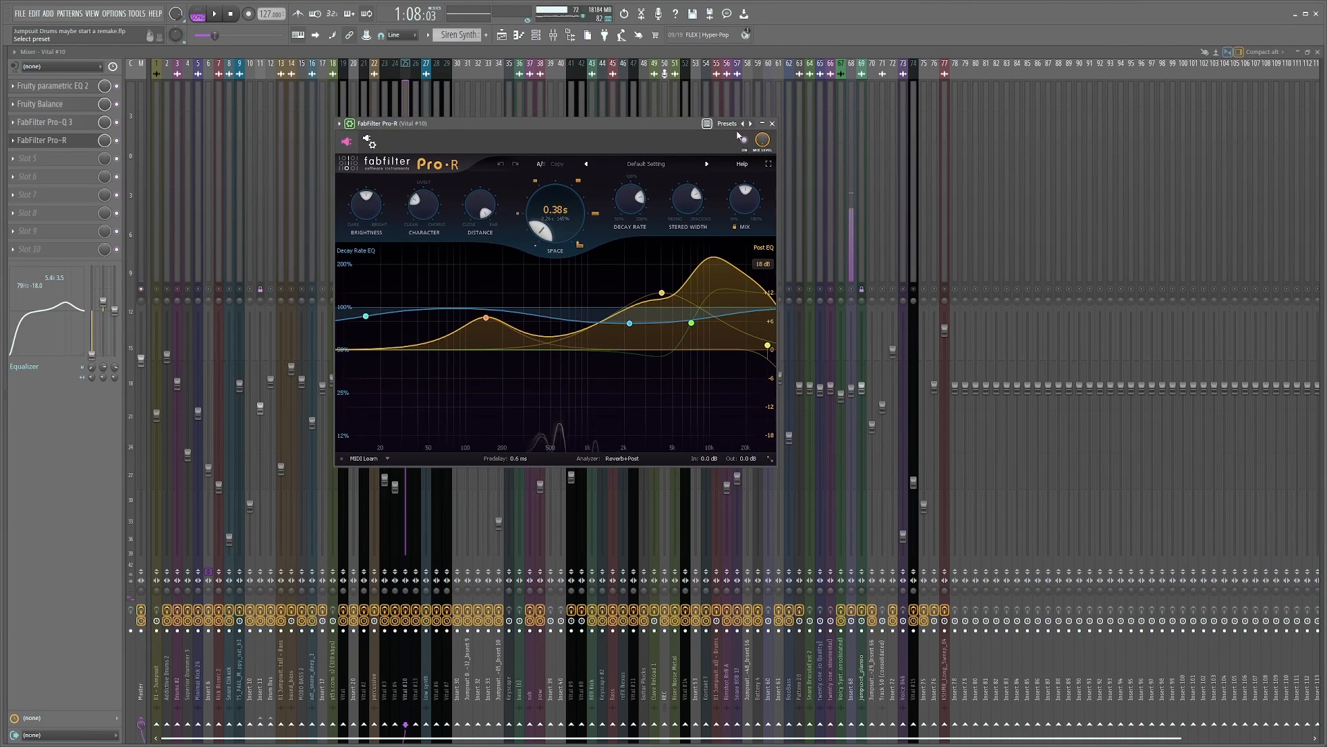
{"action": "left_click", "coordinate": [773, 124]}
{"action": "left_click", "coordinate": [59, 122]}
{"action": "left_click", "coordinate": [45, 122]}
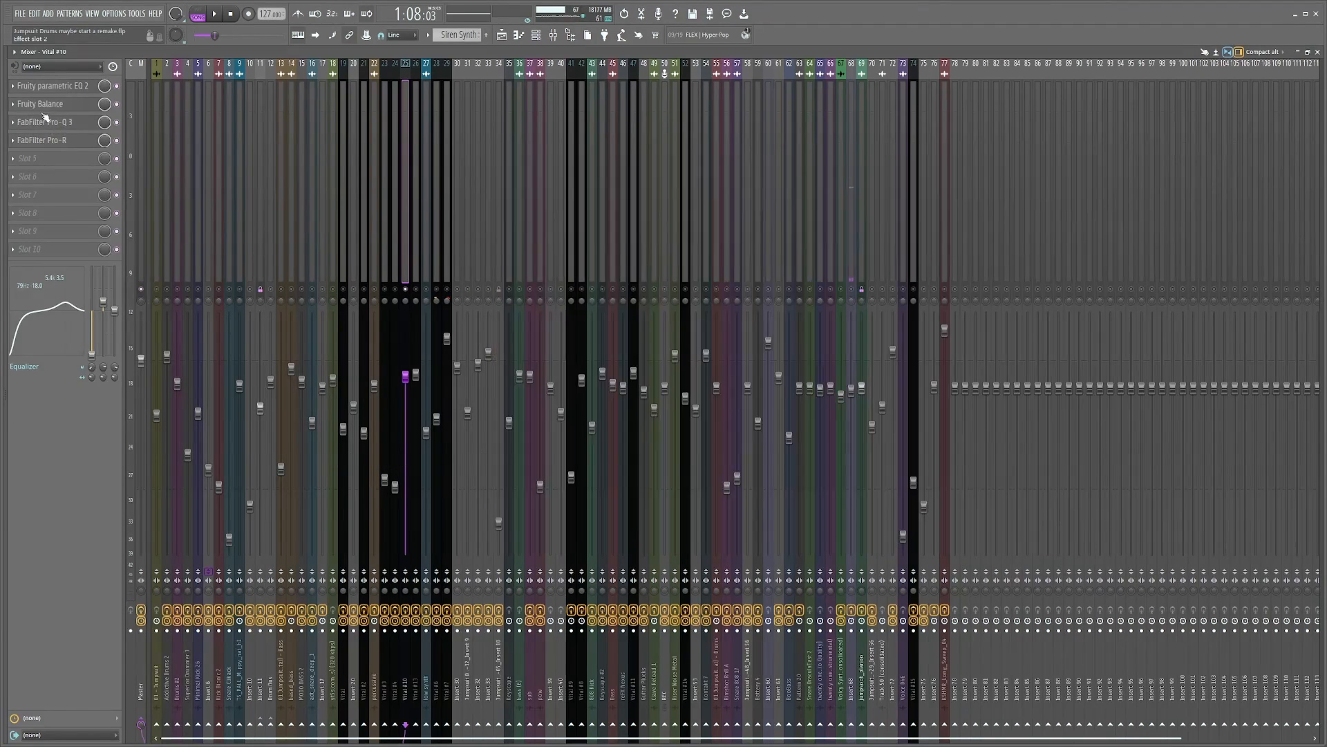
Step: Reopen FabFilter Pro-R on the siren's mixer track, raise its mix and audition the result
{"action": "left_click", "coordinate": [43, 140]}
{"action": "left_click_drag", "start_coordinate": [691, 143], "coordinate": [634, 158]}
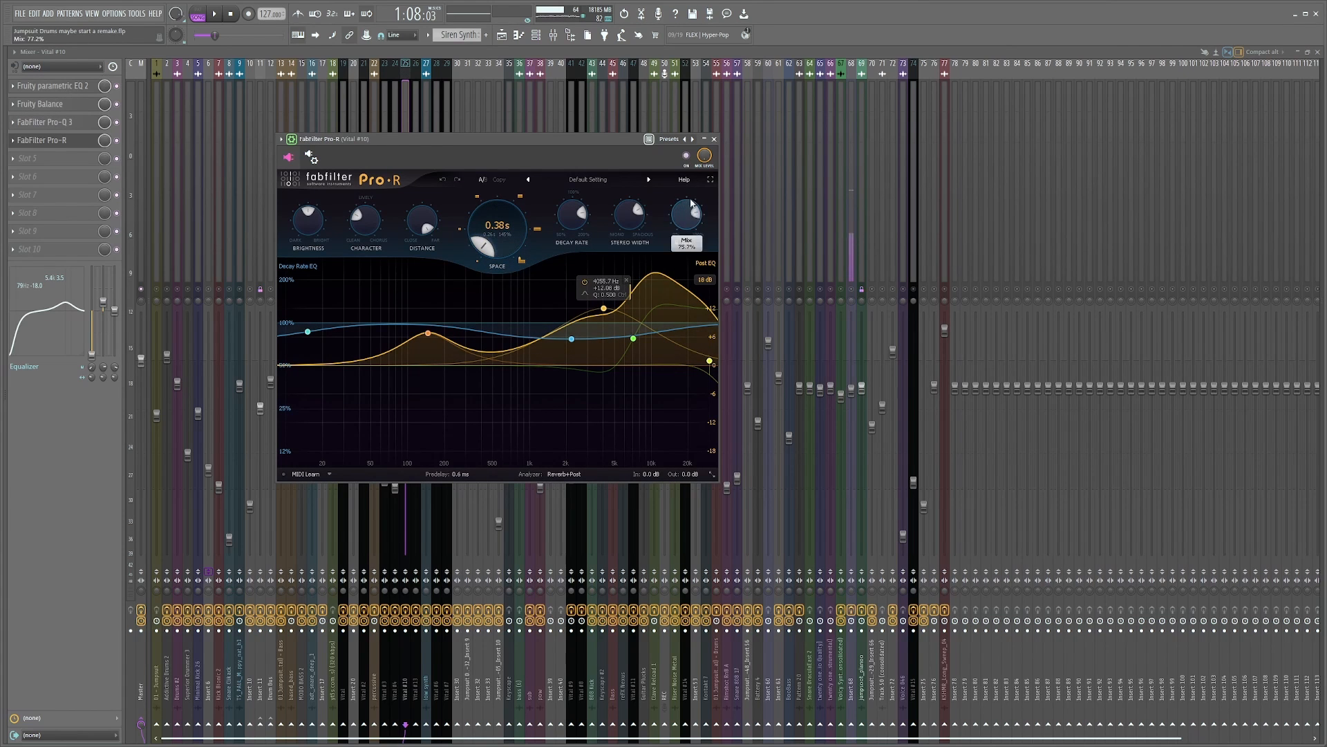
{"action": "left_click_drag", "start_coordinate": [688, 218], "coordinate": [679, 153]}
{"action": "key", "text": "space"}
{"action": "left_click_drag", "start_coordinate": [600, 140], "coordinate": [752, 137]}
{"action": "key", "text": "space"}
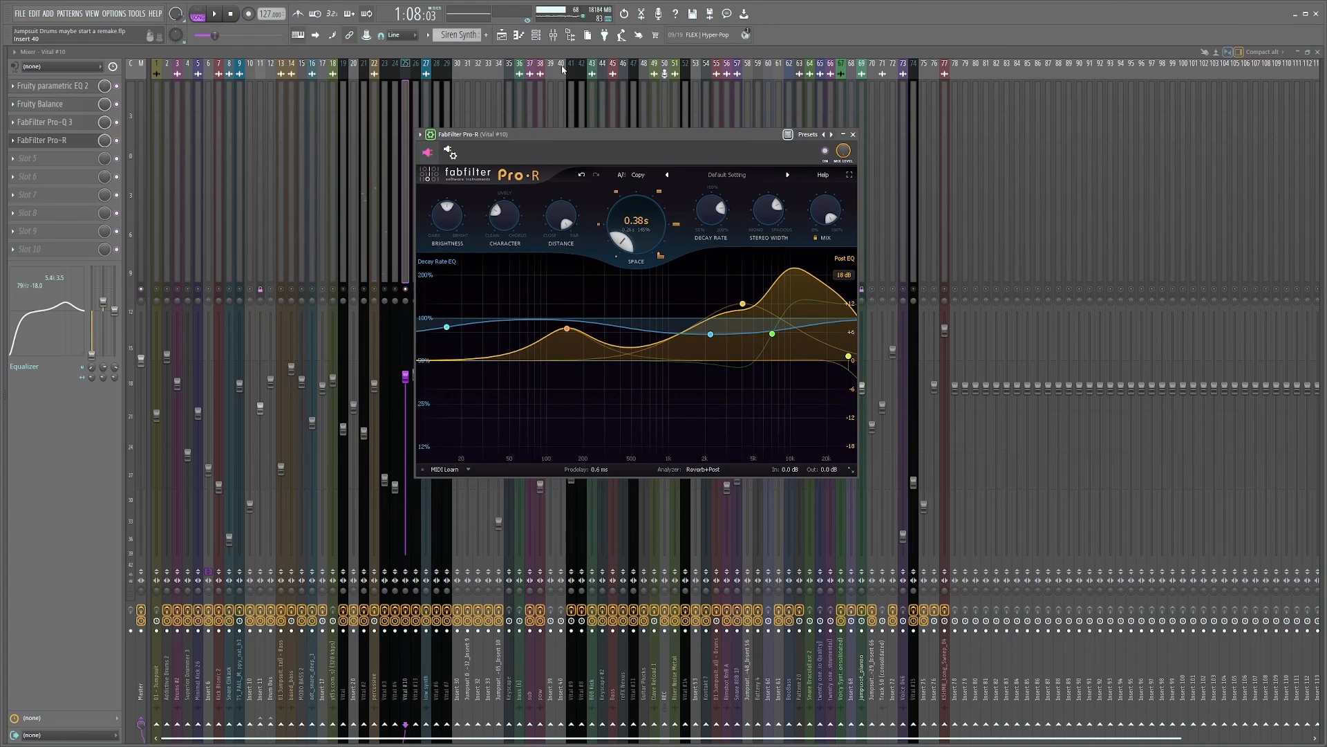
{"action": "left_click_drag", "start_coordinate": [549, 135], "coordinate": [534, 135]}
Step: Play the arrangement with the Jumpsuit Siren patch's reverb switched off, switch the reverb back on and close the patch
{"action": "left_click", "coordinate": [503, 36]}
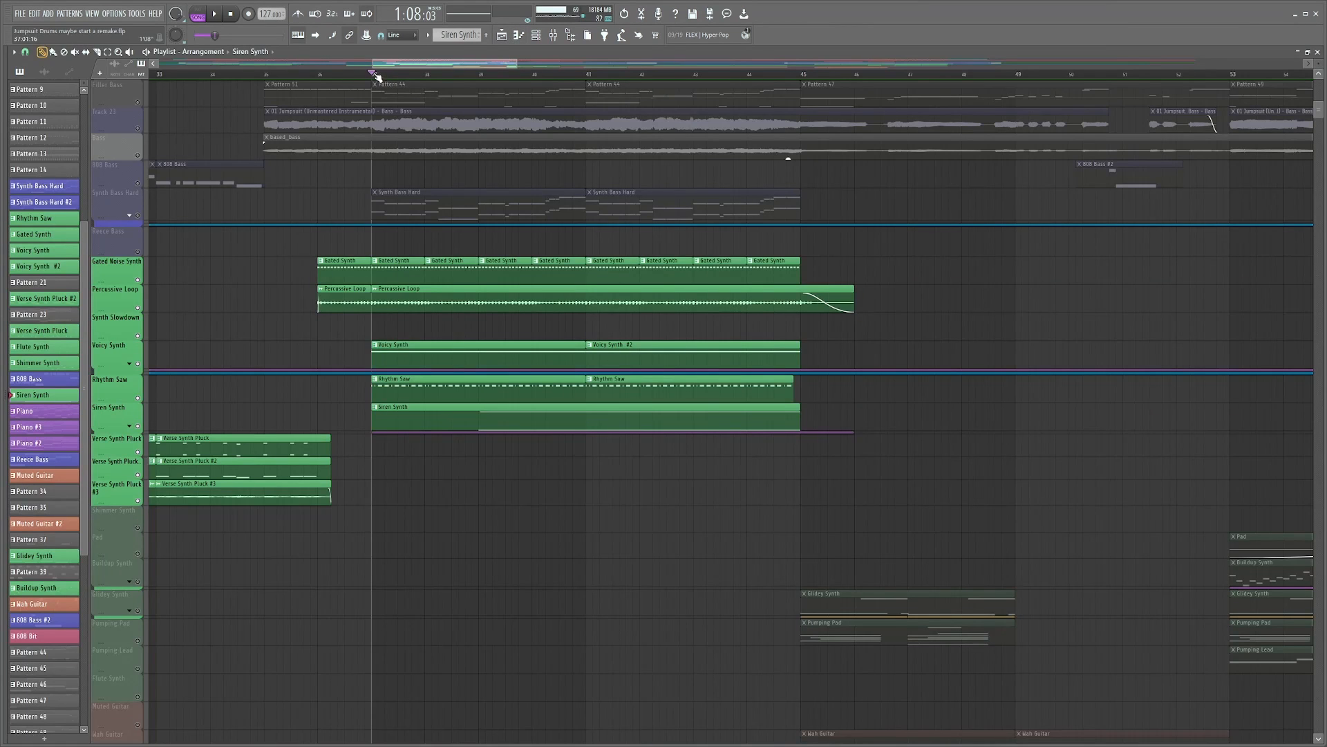
{"action": "key", "text": "space"}
{"action": "left_click", "coordinate": [554, 37]}
{"action": "left_click", "coordinate": [259, 497]}
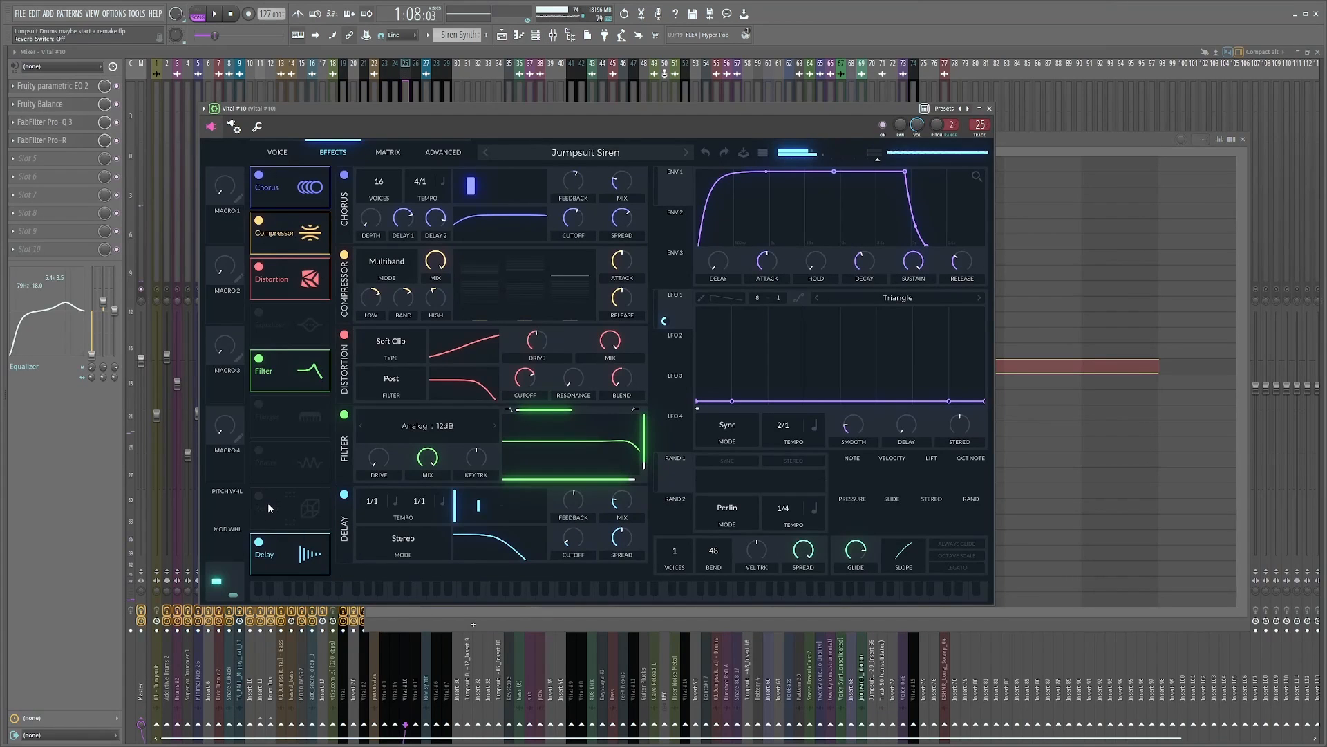
{"action": "left_click_drag", "start_coordinate": [386, 113], "coordinate": [384, 112]}
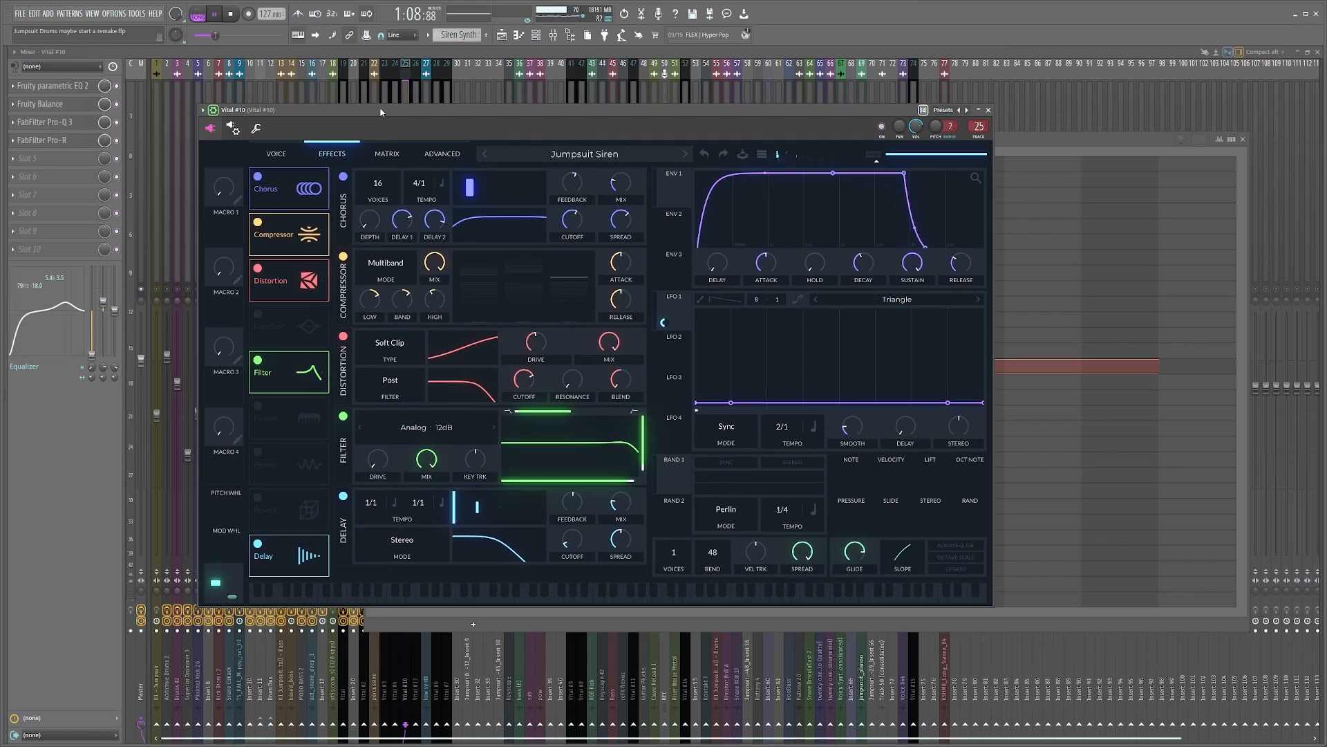
{"action": "key", "text": "space"}
{"action": "left_click_drag", "start_coordinate": [700, 107], "coordinate": [709, 108]}
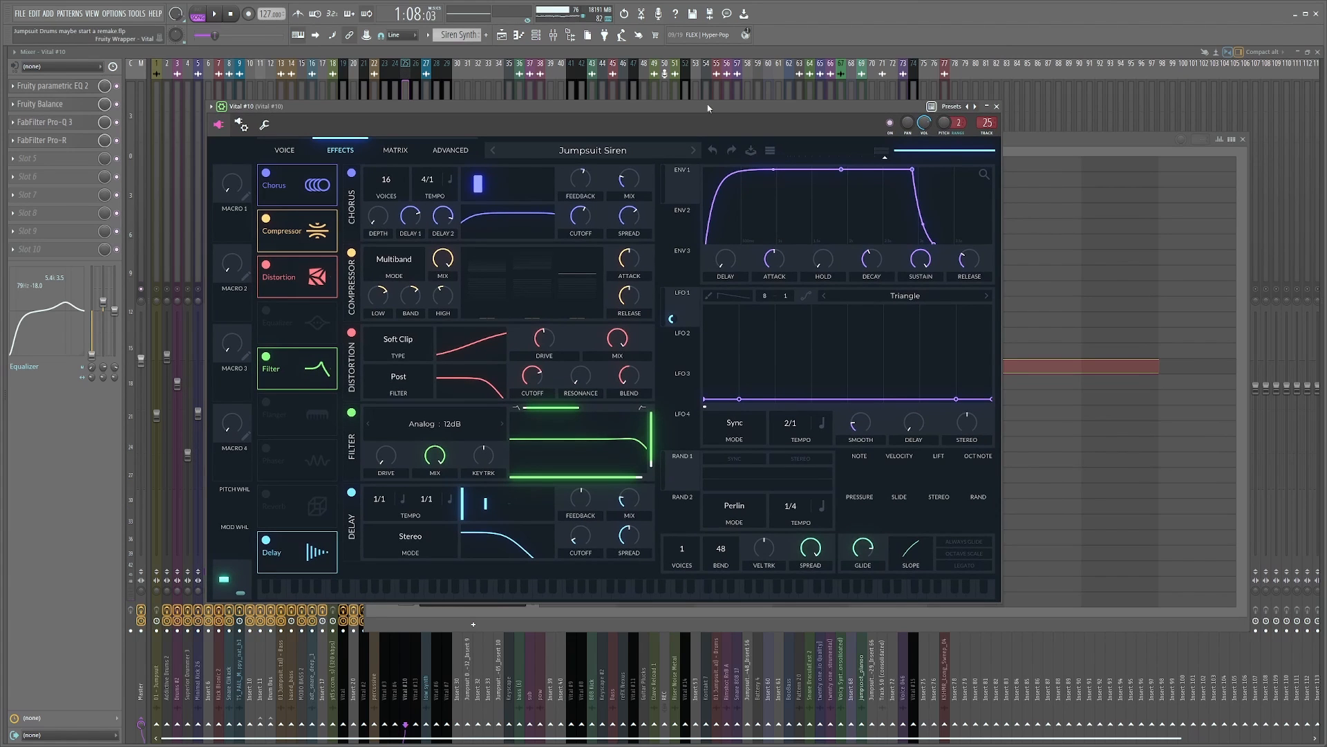
{"action": "key", "text": "space"}
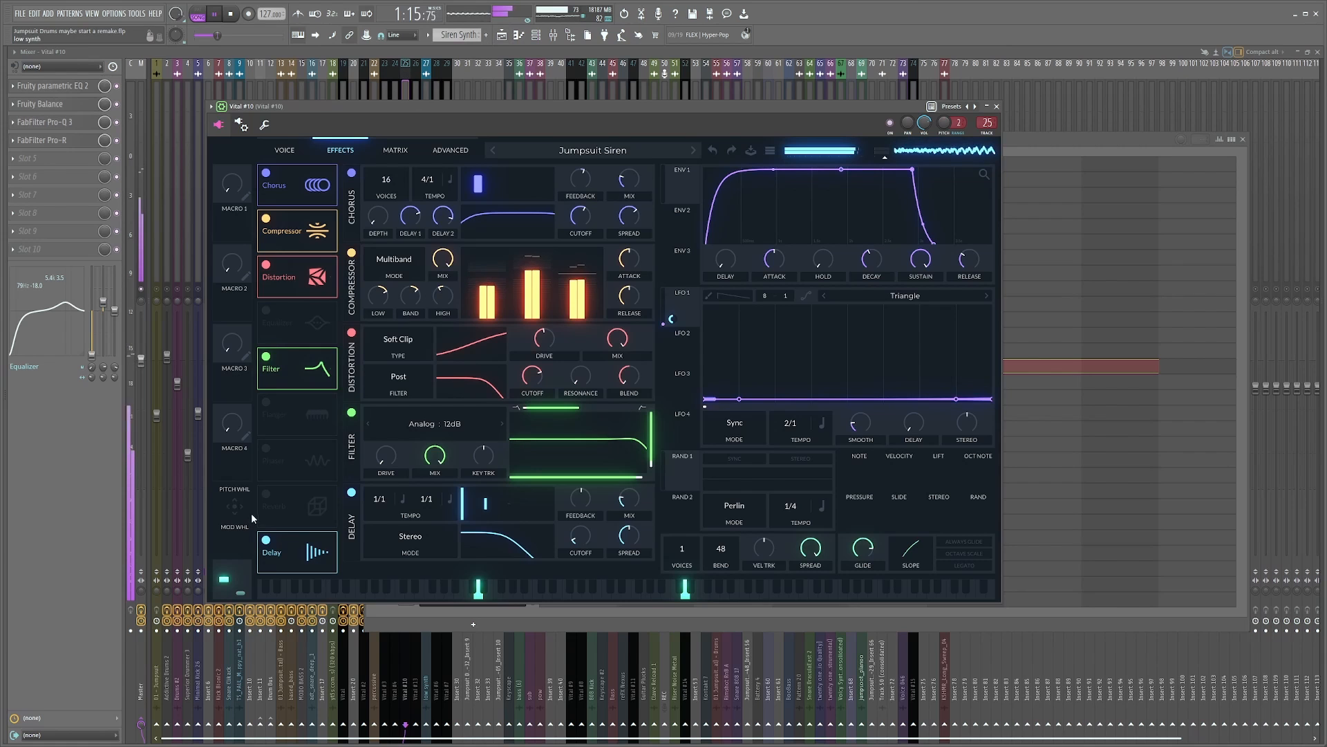
{"action": "left_click", "coordinate": [266, 495]}
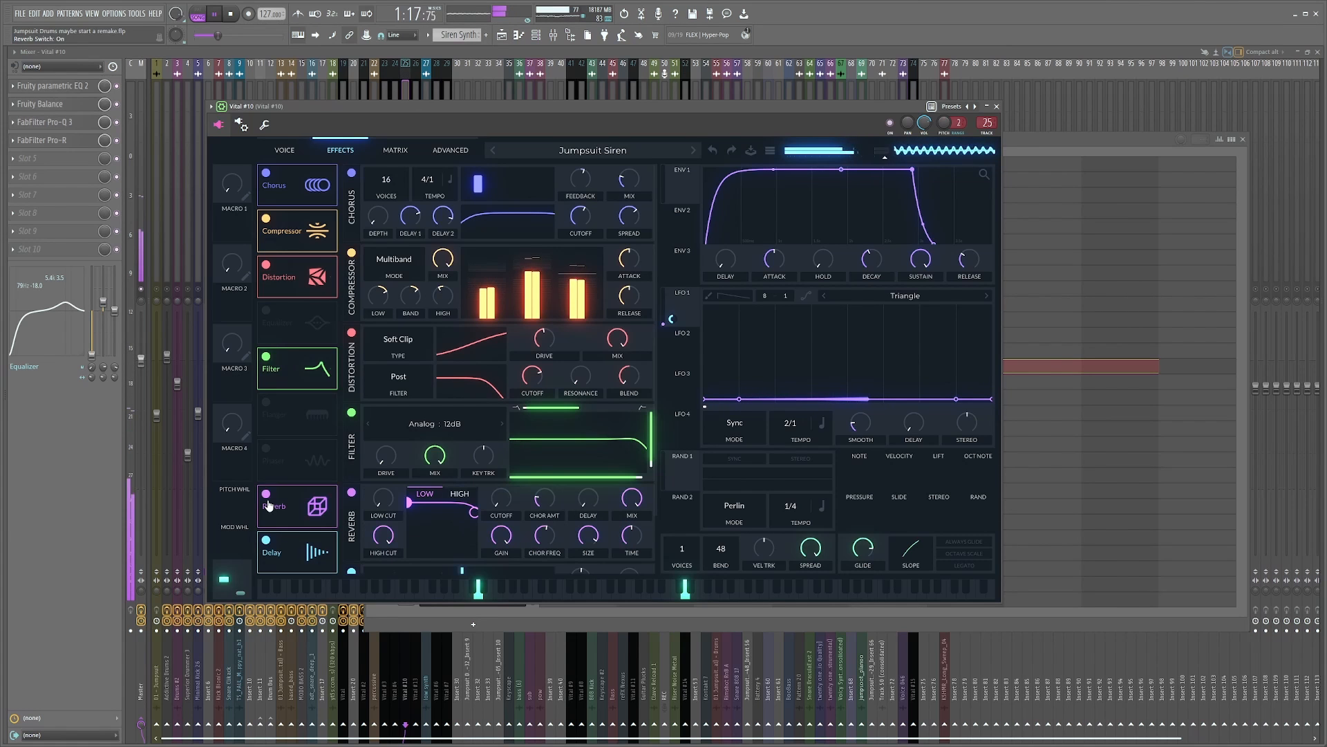
{"action": "left_click_drag", "start_coordinate": [470, 110], "coordinate": [437, 95]}
{"action": "key", "text": "space"}
{"action": "left_click", "coordinate": [963, 90]}
Step: Return to the arrangement, open the Glidey Synth pattern's notes and play them
{"action": "left_click", "coordinate": [507, 35]}
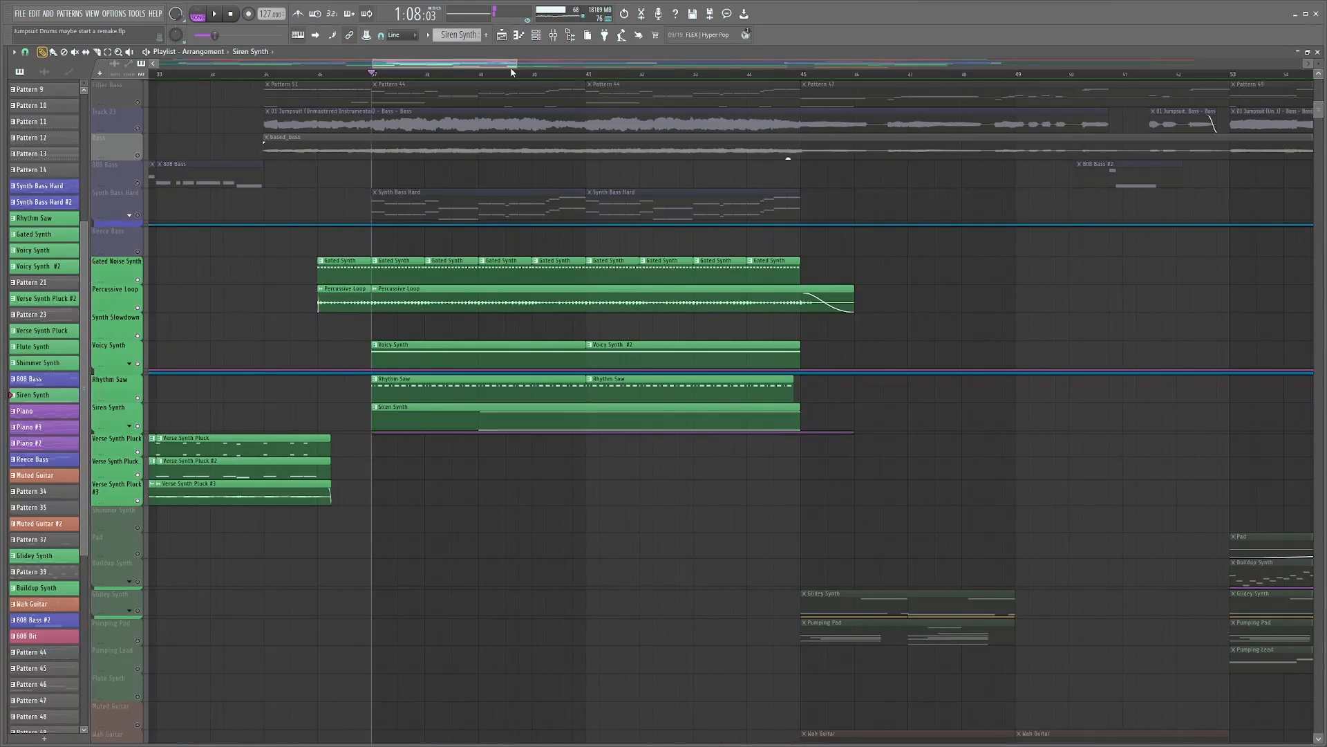
{"action": "scroll", "coordinate": [492, 74], "scroll_direction": "down", "scroll_amount": 4}
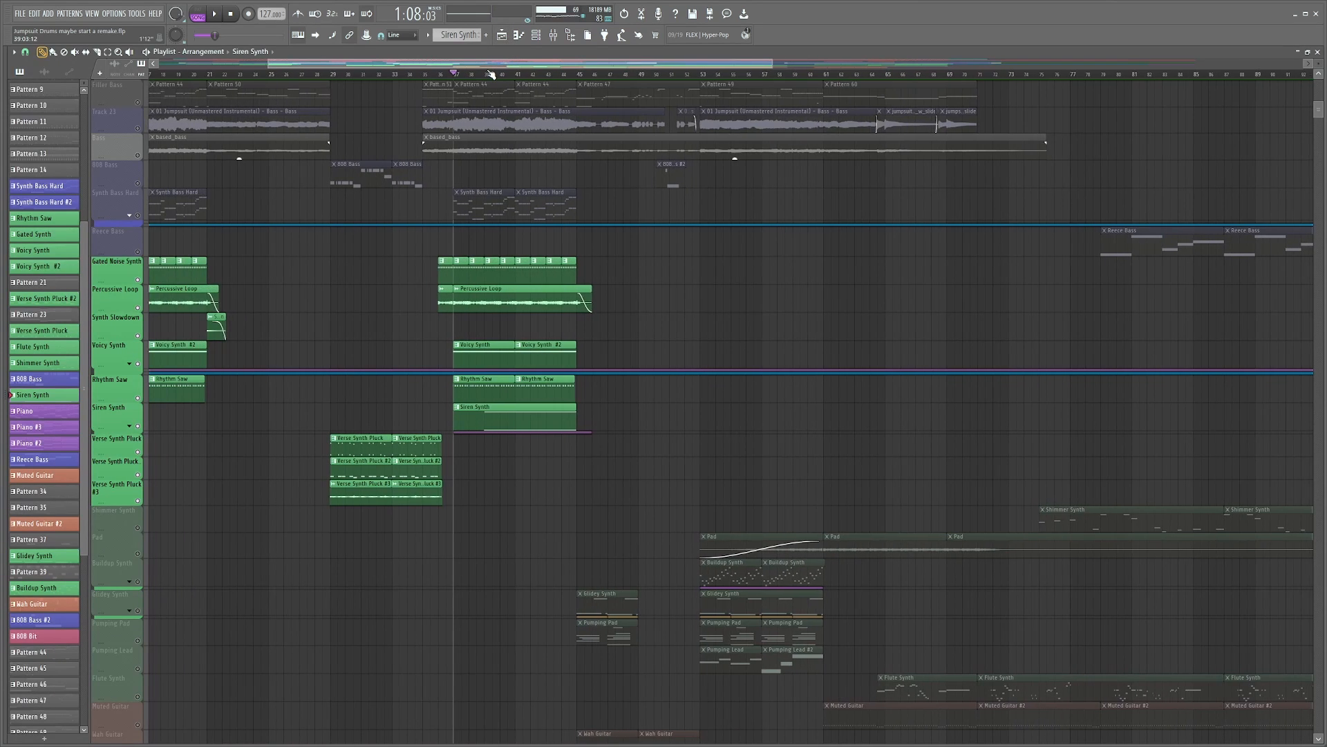
{"action": "scroll", "coordinate": [491, 74], "scroll_direction": "up", "scroll_amount": 3}
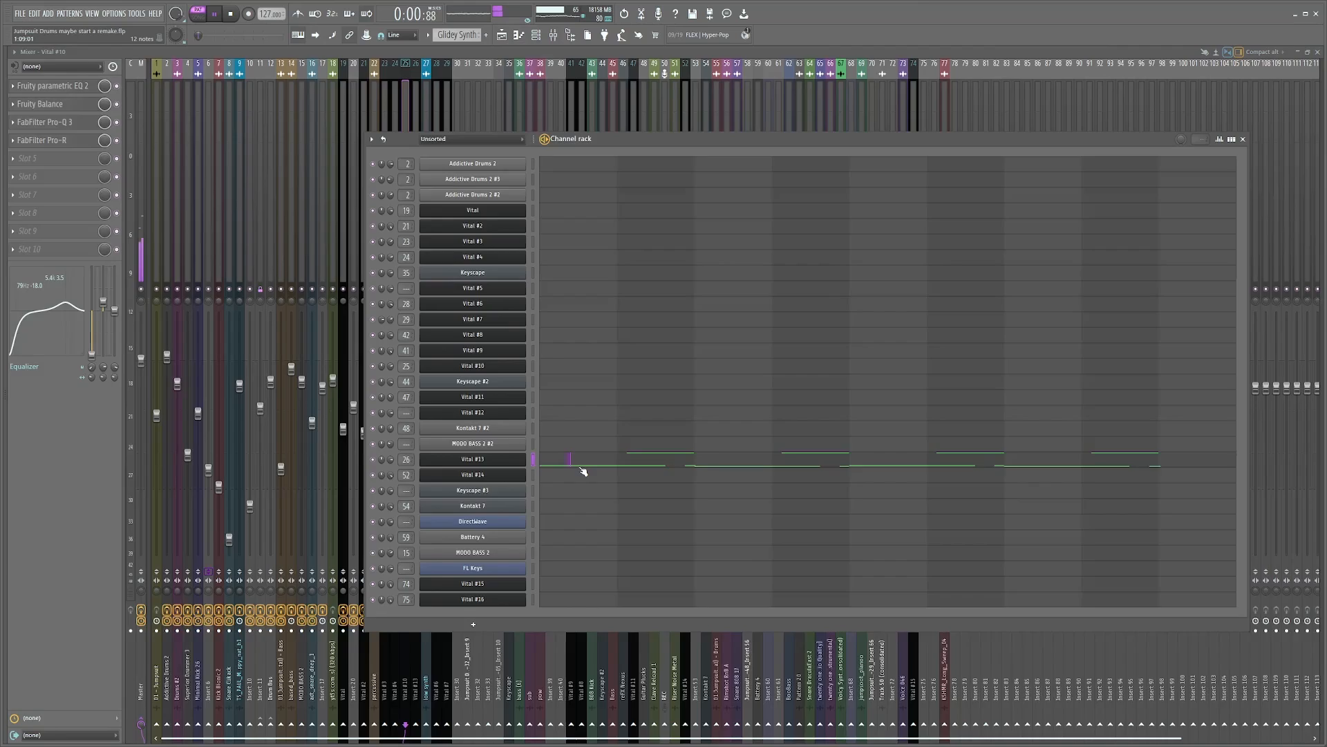
{"action": "left_click", "coordinate": [583, 470]}
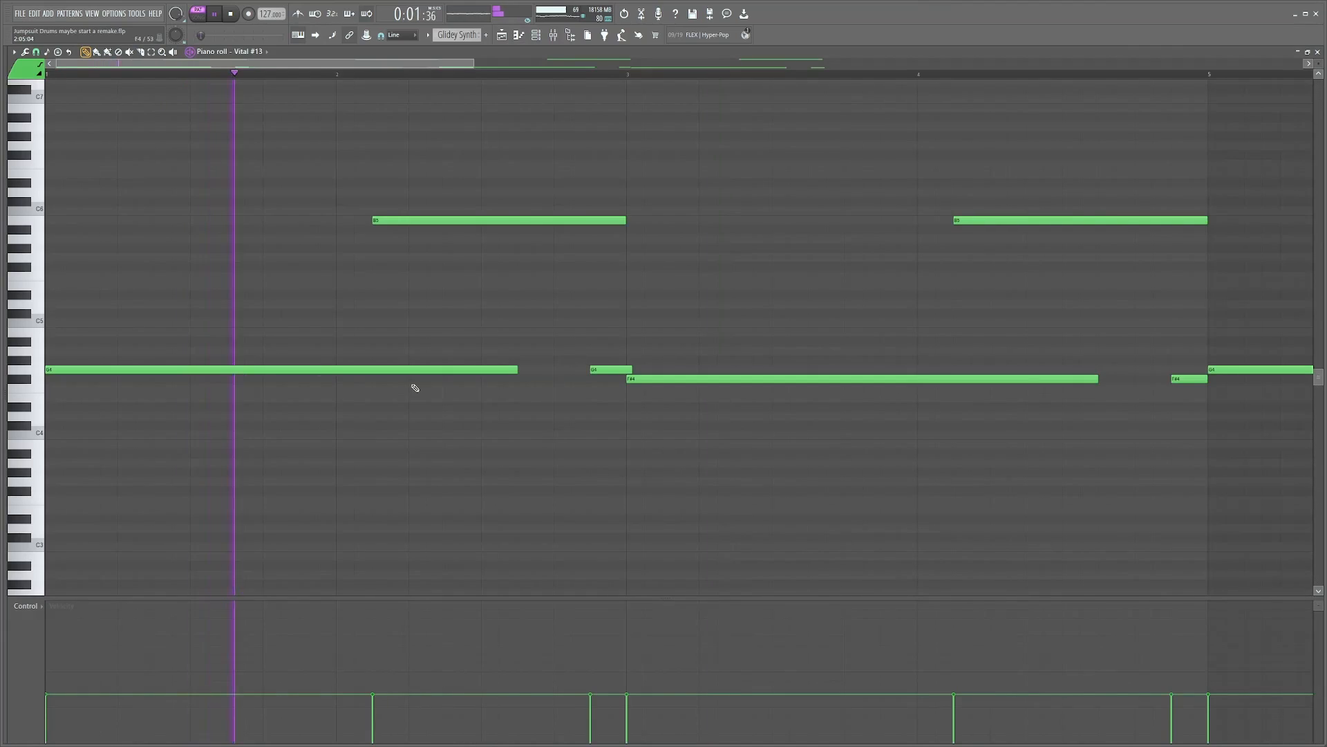
{"action": "scroll", "coordinate": [304, 80], "scroll_direction": "down", "scroll_amount": 3}
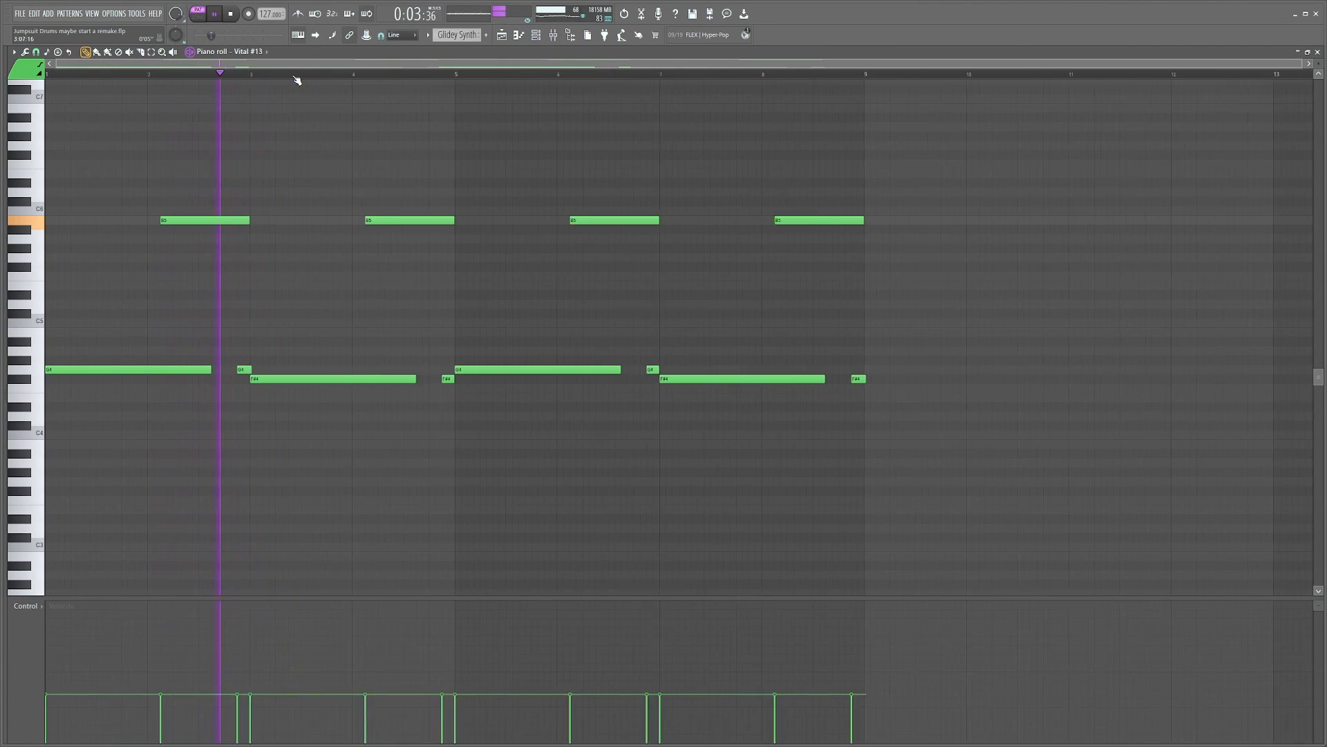
{"action": "key", "text": "space"}
Step: Open the Glidey Synth's Vital #13 patch, play the pattern and inspect its oscillators and effects
{"action": "left_click", "coordinate": [546, 40]}
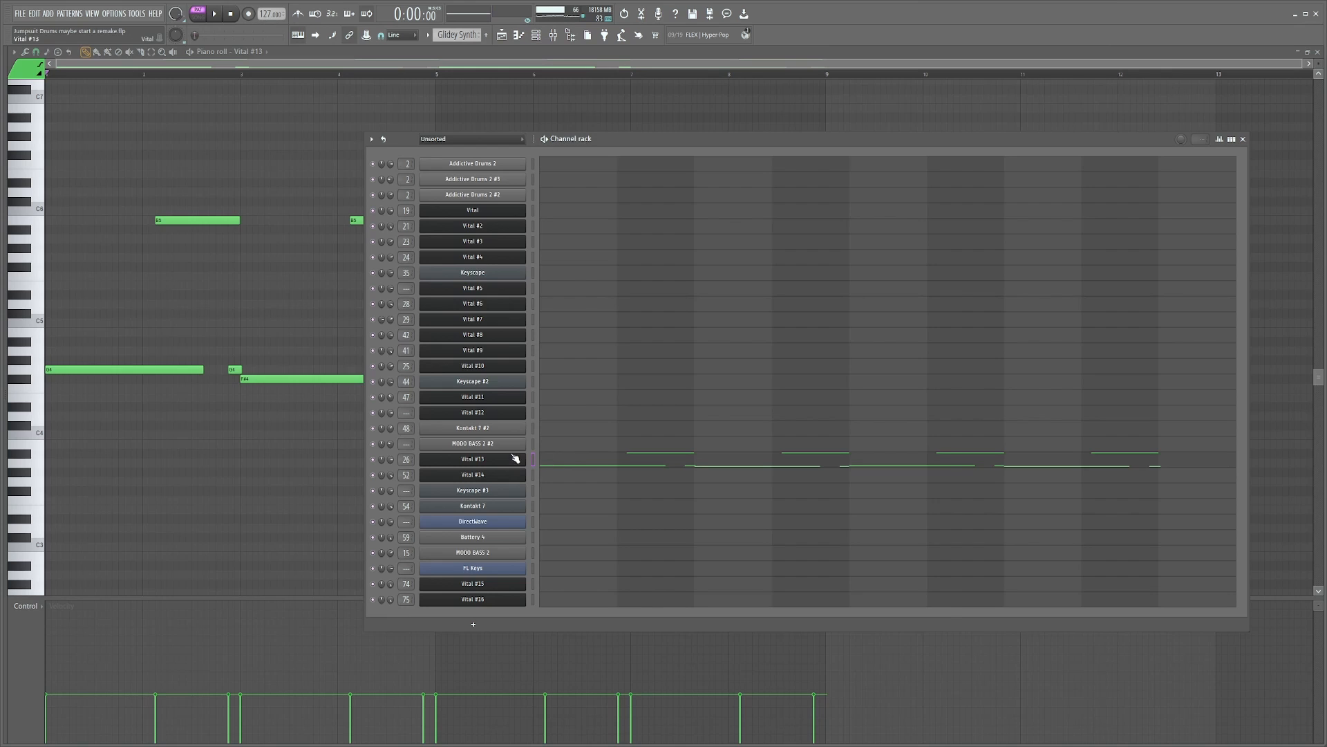
{"action": "left_click", "coordinate": [515, 458]}
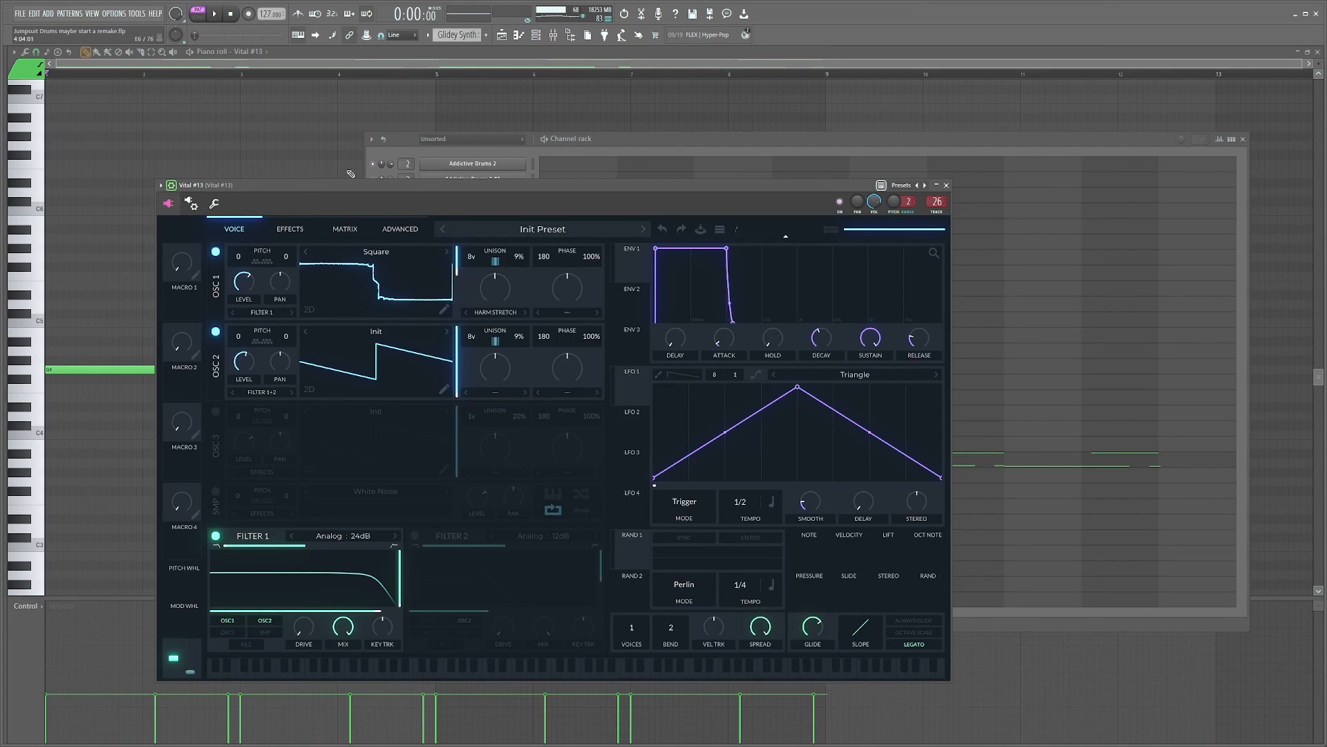
{"action": "left_click_drag", "start_coordinate": [295, 192], "coordinate": [389, 429]}
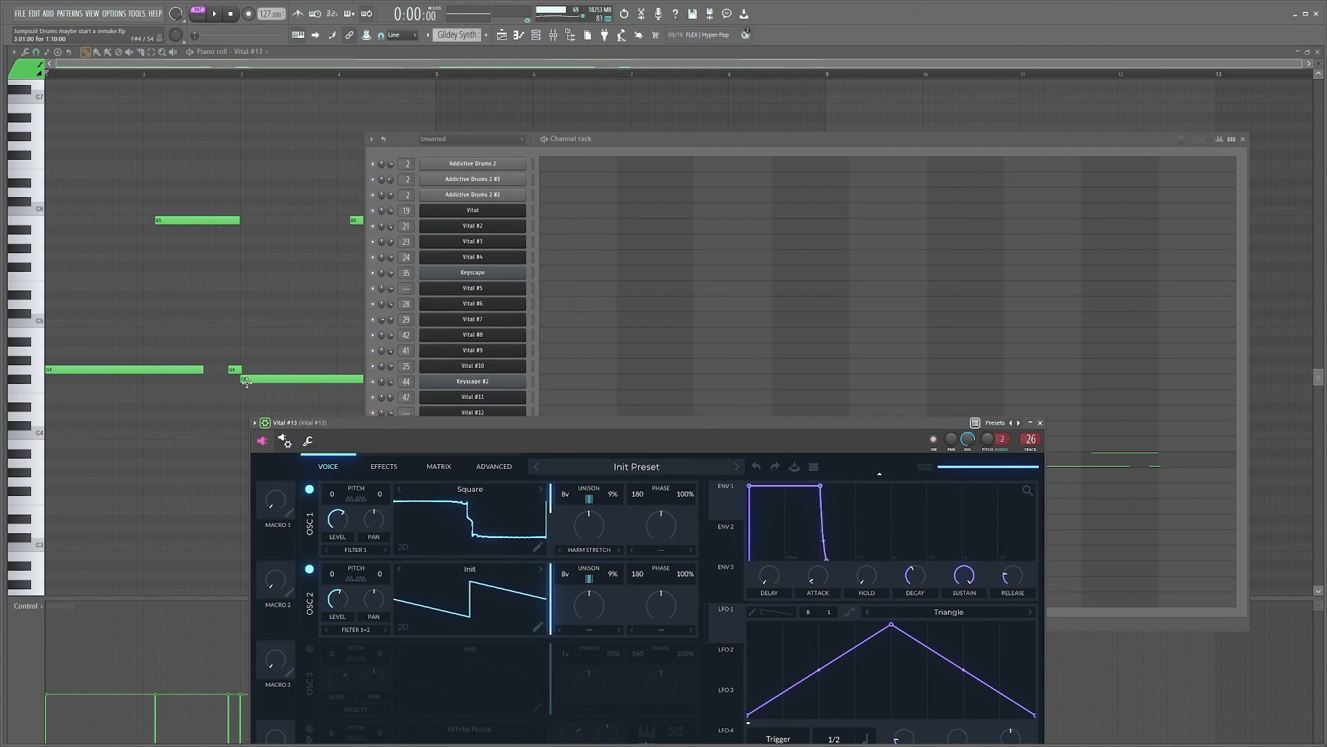
{"action": "left_click_drag", "start_coordinate": [581, 427], "coordinate": [572, 170]}
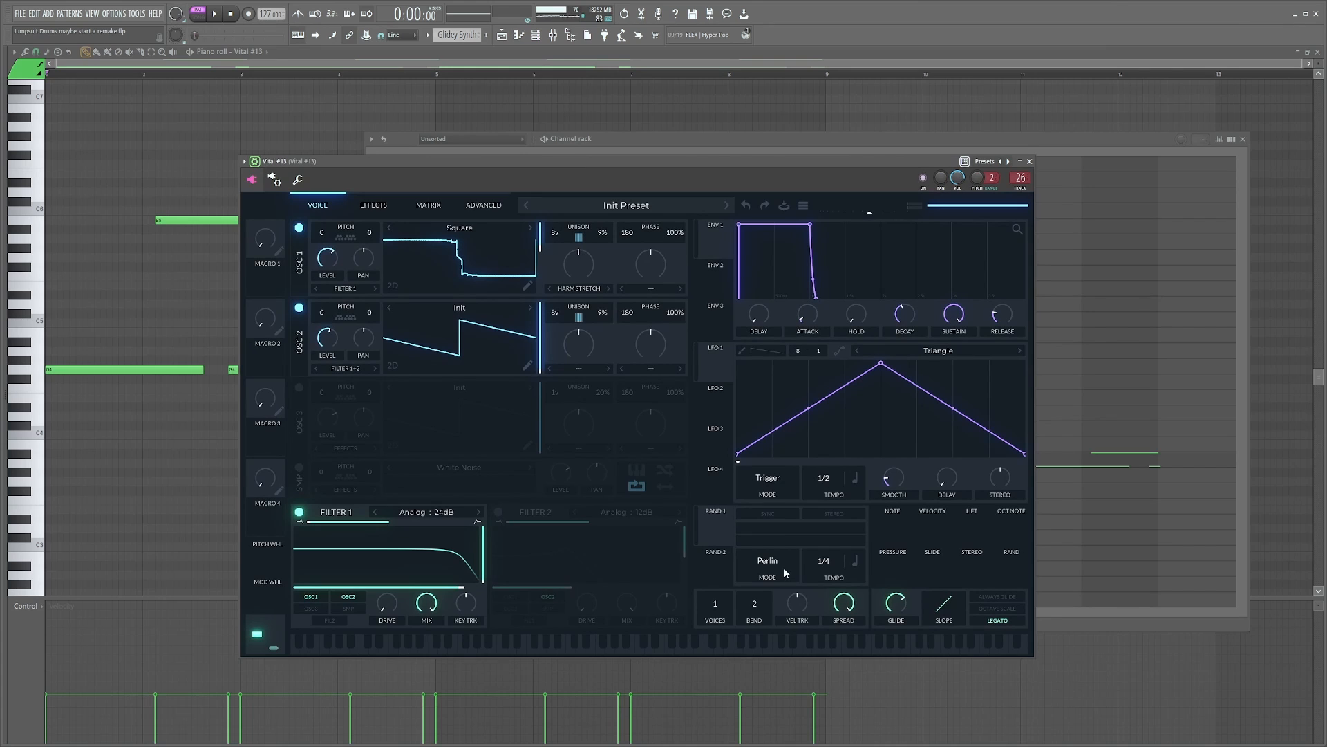
{"action": "key", "text": "space"}
{"action": "left_click", "coordinate": [373, 204]}
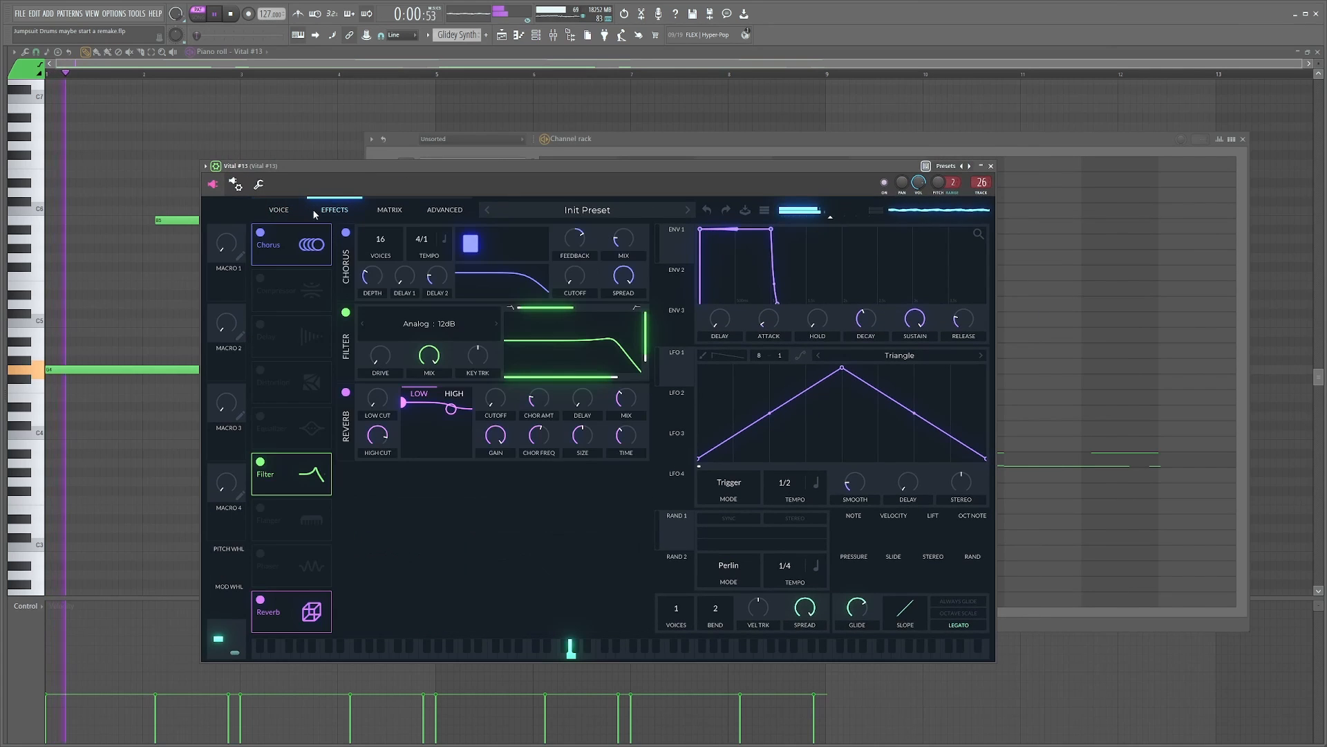
Step: Toggle the Glidey Synth patch's effects, including the reverb, off and on during playback and return to its oscillators
{"action": "left_click", "coordinate": [291, 219]}
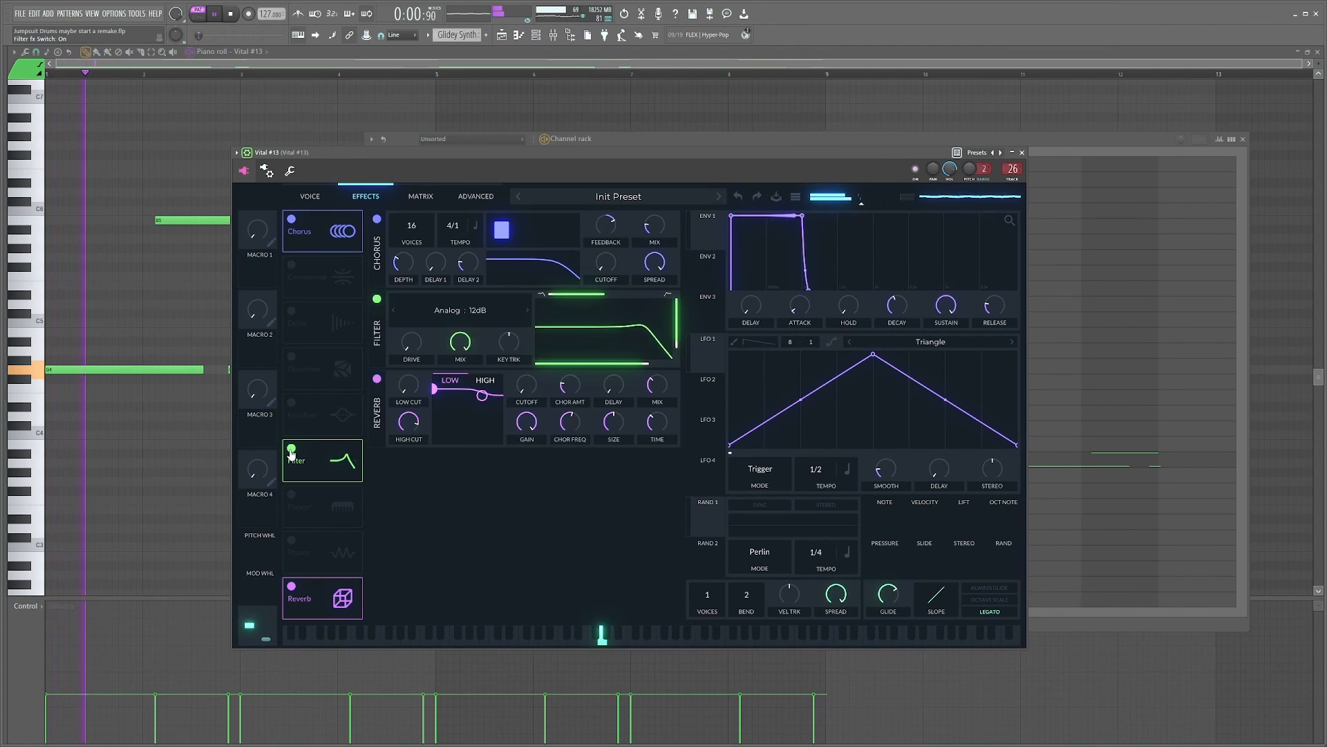
{"action": "left_click", "coordinate": [293, 587]}
{"action": "left_click", "coordinate": [293, 587]}
{"action": "left_click", "coordinate": [310, 196]}
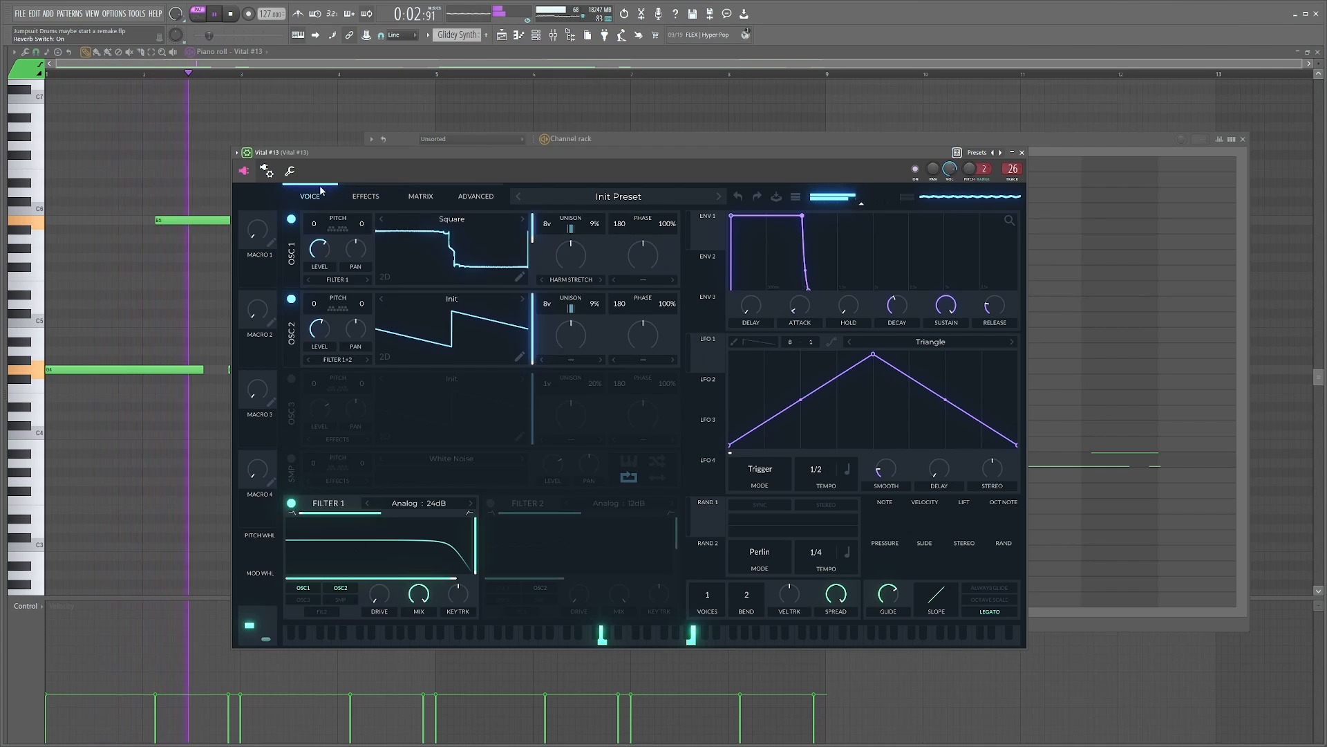
Step: Stop playback, switch off the Glidey Synth patch's reverb and return to its oscillator settings
{"action": "key", "text": "space"}
{"action": "left_click", "coordinate": [359, 197]}
{"action": "left_click", "coordinate": [291, 588]}
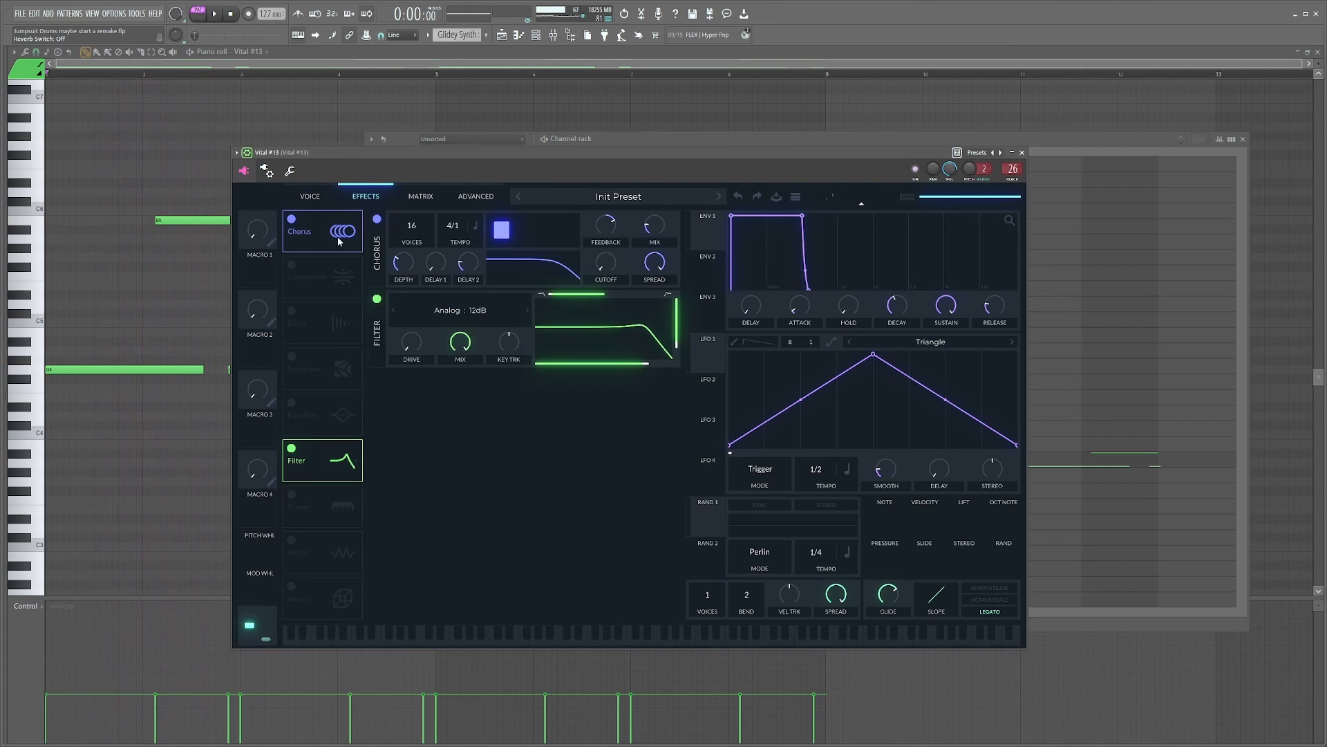
{"action": "left_click", "coordinate": [305, 193]}
{"action": "left_click_drag", "start_coordinate": [322, 166], "coordinate": [300, 166]}
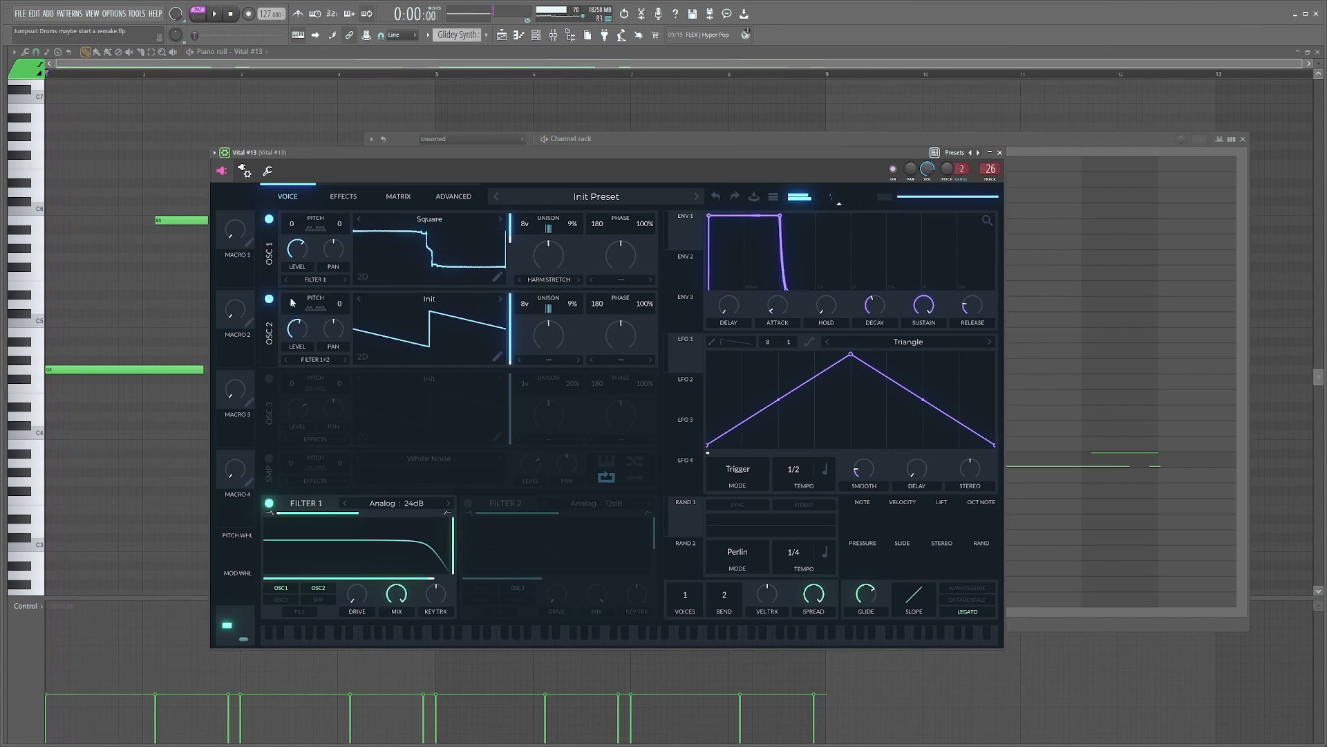
Step: Compare the Glidey Synth patch's two oscillators by switching each one off and back on while the pattern plays
{"action": "left_click", "coordinate": [269, 299]}
{"action": "left_click_drag", "start_coordinate": [380, 160], "coordinate": [453, 111]}
{"action": "key", "text": "space"}
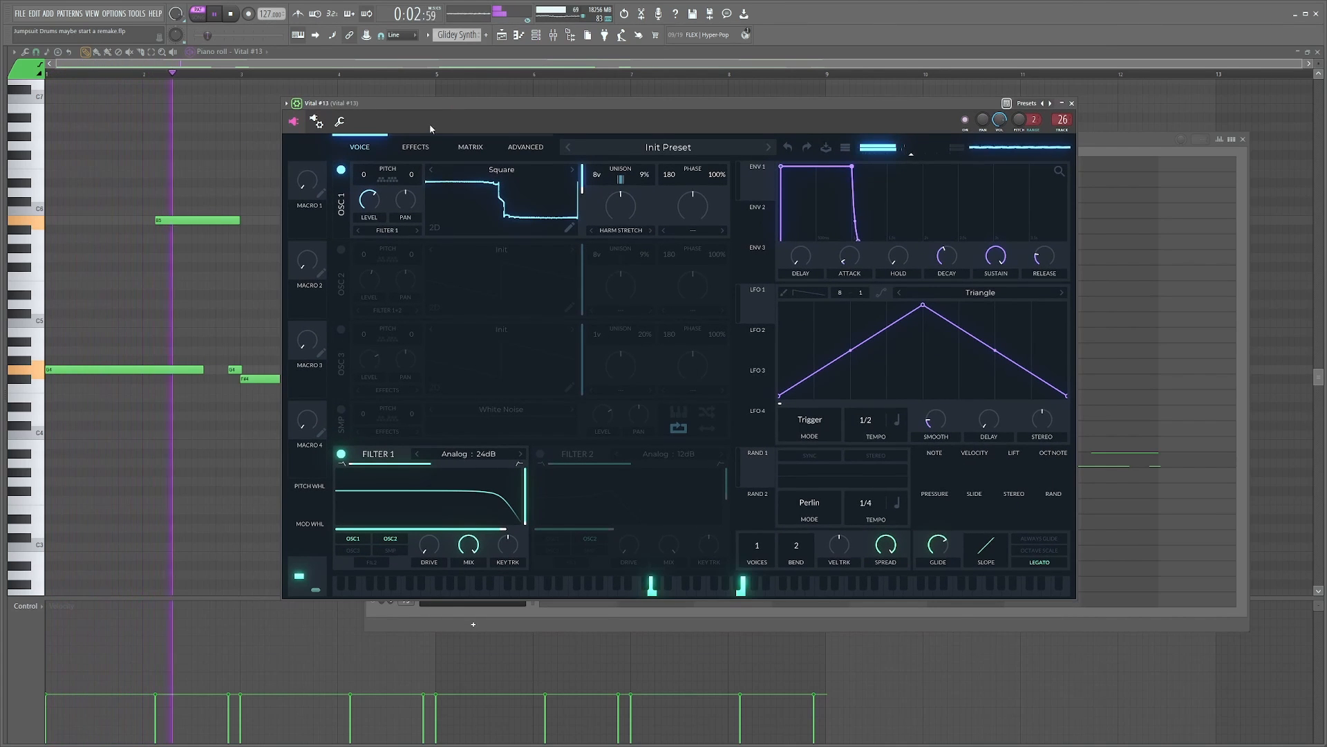
{"action": "left_click", "coordinate": [341, 250]}
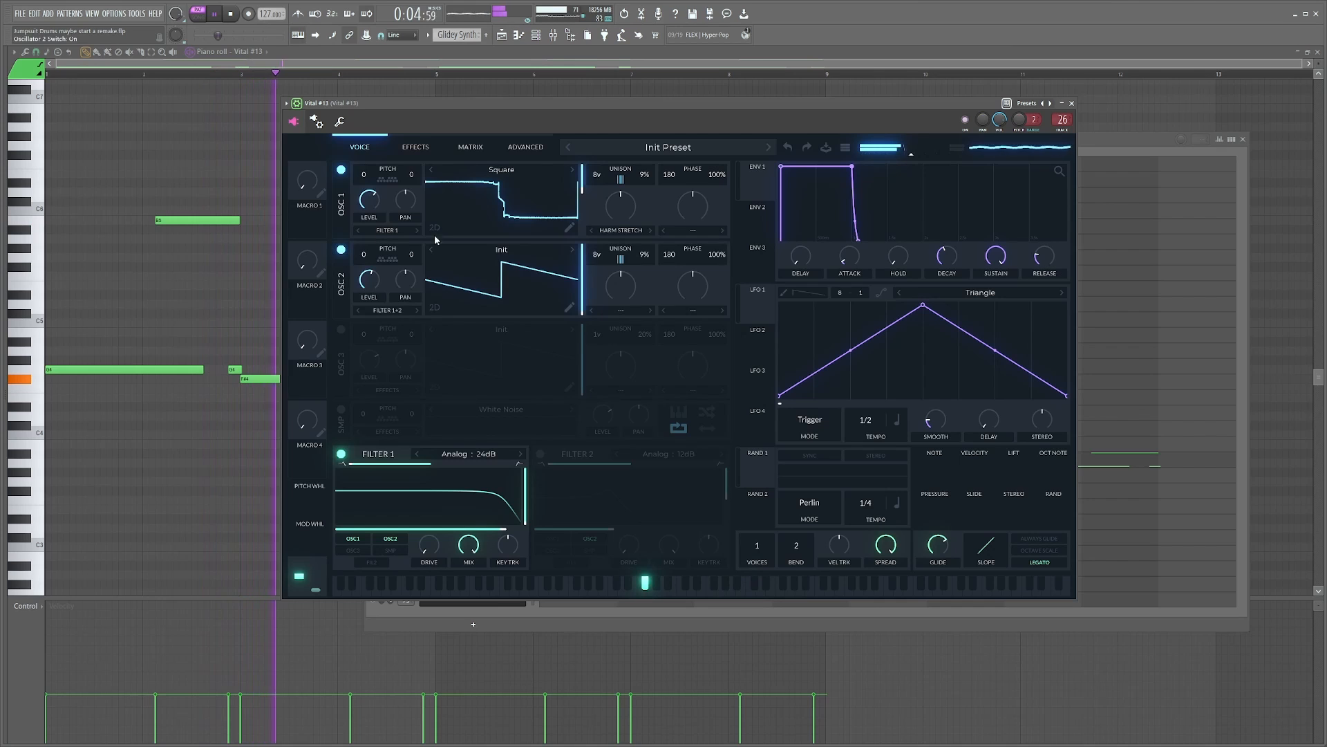
{"action": "left_click", "coordinate": [342, 170]}
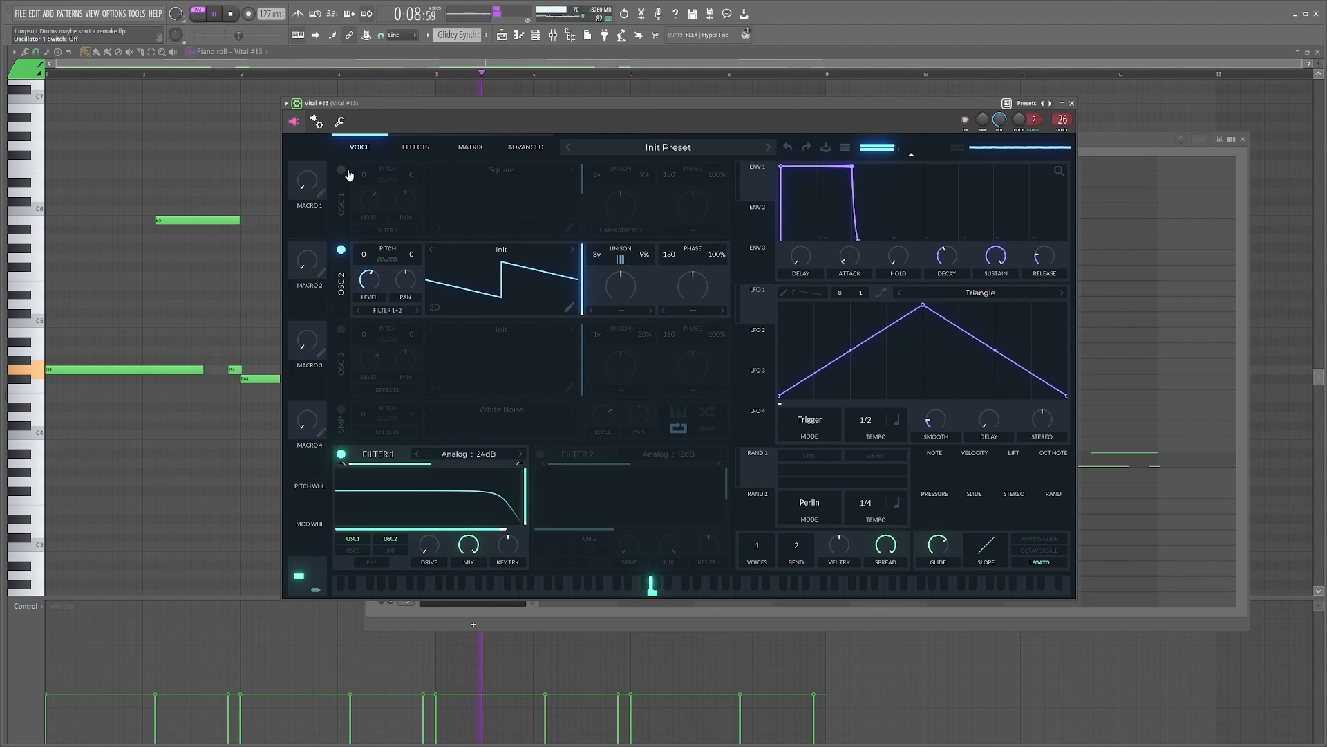
{"action": "left_click", "coordinate": [342, 170]}
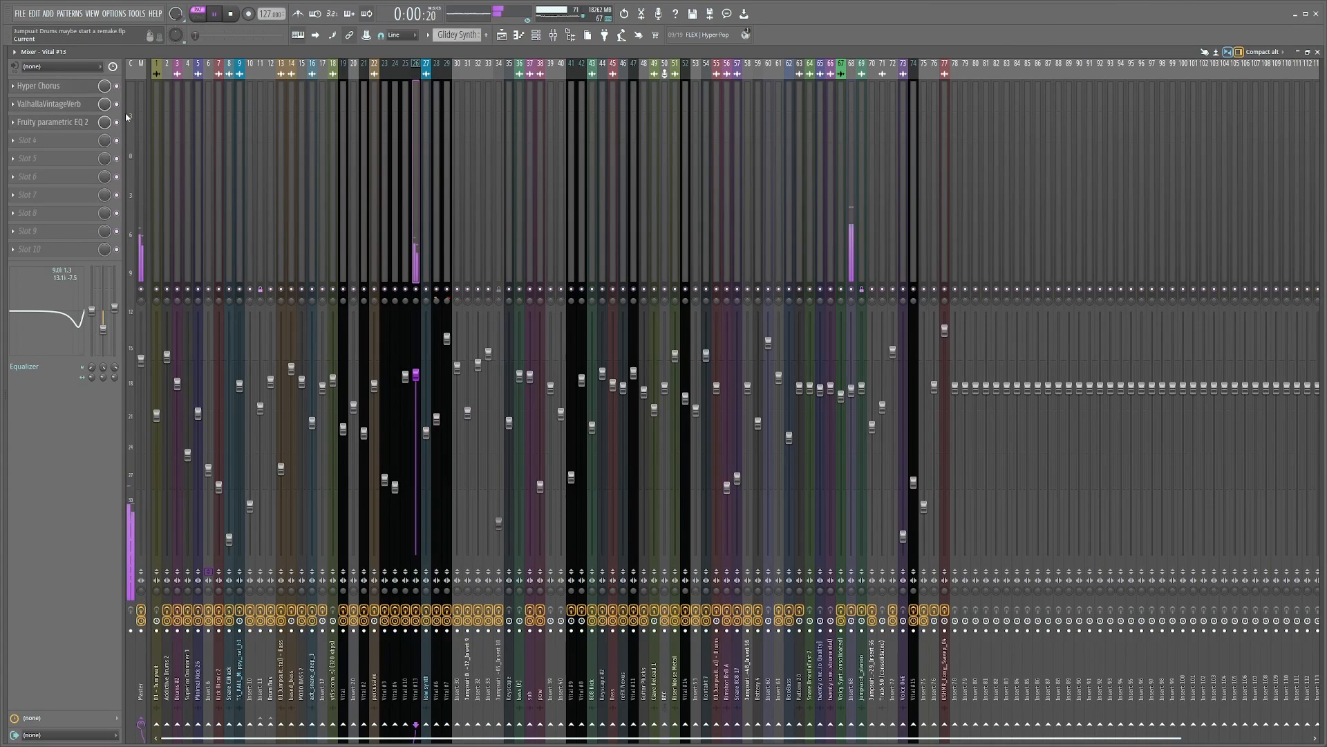
Step: Inspect the Hyper Chorus on the Vital #13 mixer track and play the synth with the ValhallaVintageVerb and EQ bypassed
{"action": "key", "text": "space"}
{"action": "left_click", "coordinate": [78, 89]}
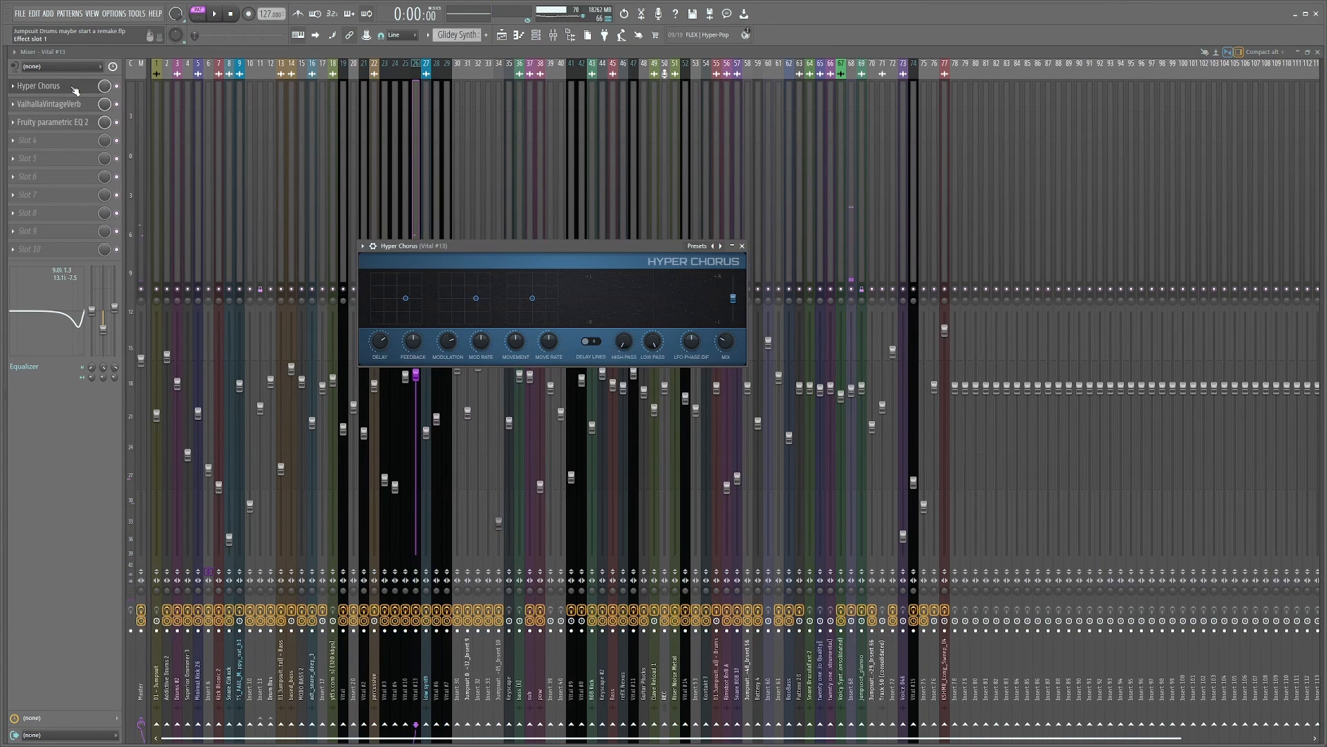
{"action": "left_click", "coordinate": [78, 88]}
{"action": "left_click", "coordinate": [92, 104]}
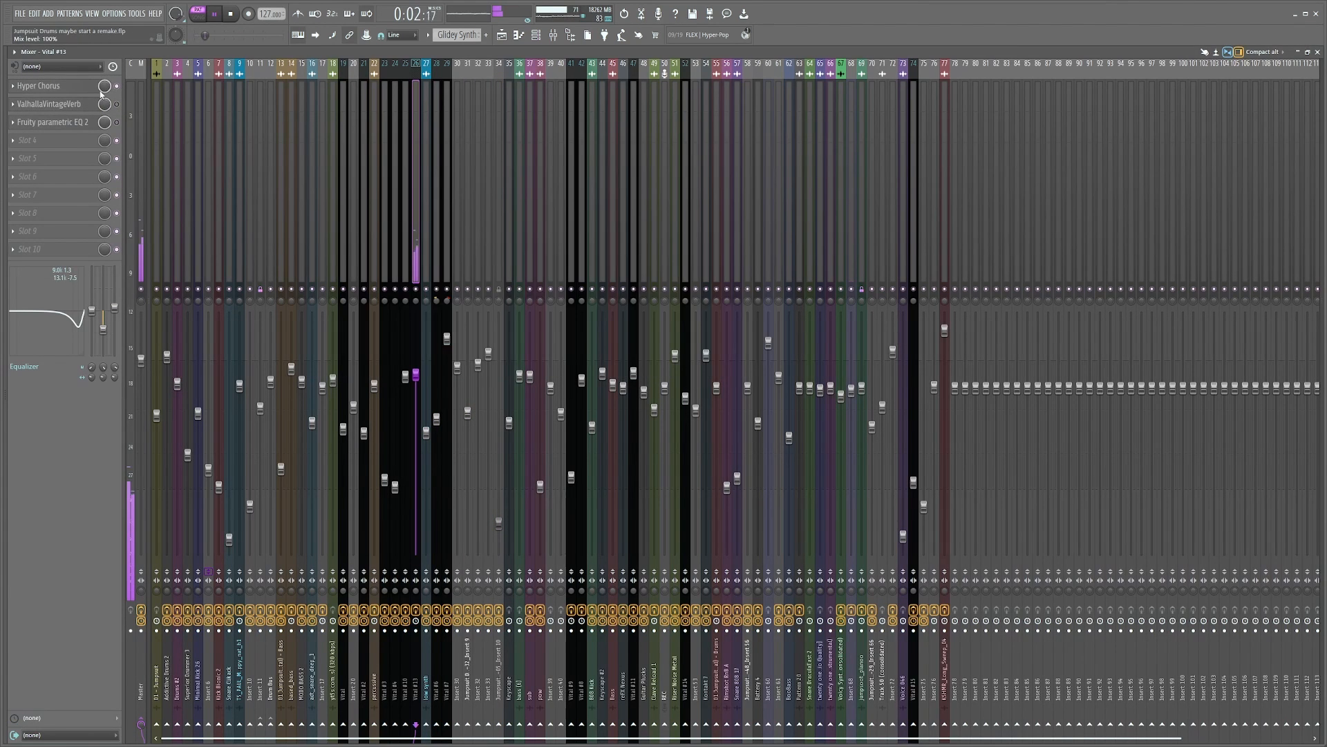
{"action": "left_click", "coordinate": [94, 90]}
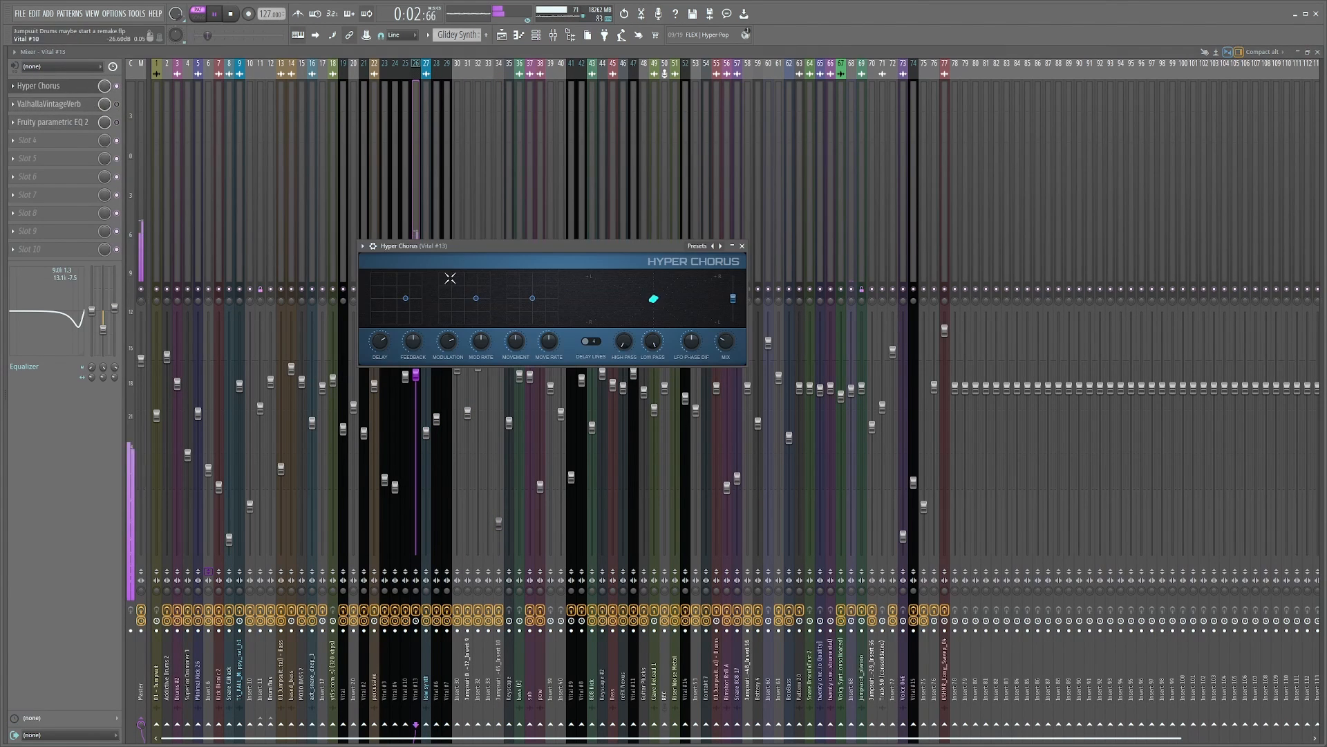
{"action": "left_click", "coordinate": [742, 246]}
{"action": "key", "text": "space"}
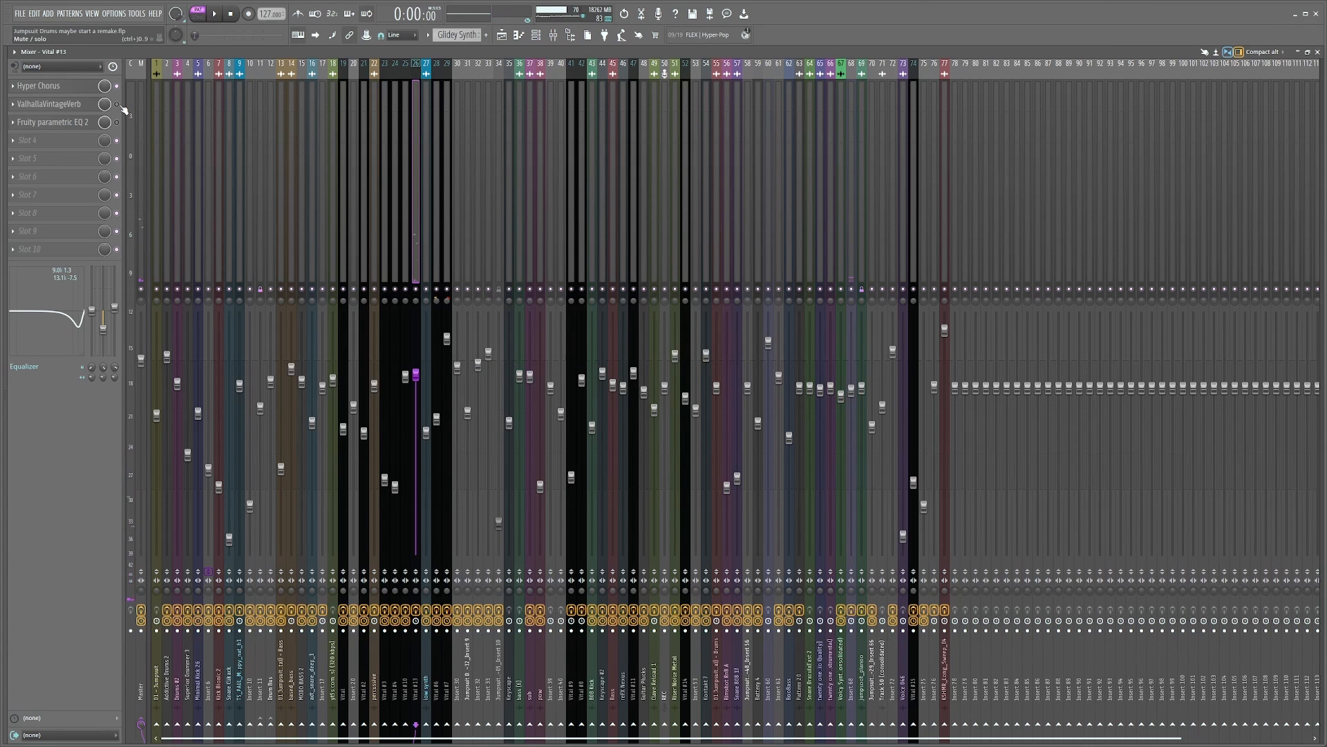
Step: Inspect the Vital #13 track's Fruity parametric EQ 2 curve and compare playback with the EQ bypassed and enabled
{"action": "key", "text": "space"}
{"action": "left_click", "coordinate": [116, 123]}
{"action": "left_click", "coordinate": [87, 123]}
{"action": "left_click_drag", "start_coordinate": [206, 185], "coordinate": [345, 172]}
{"action": "key", "text": "space"}
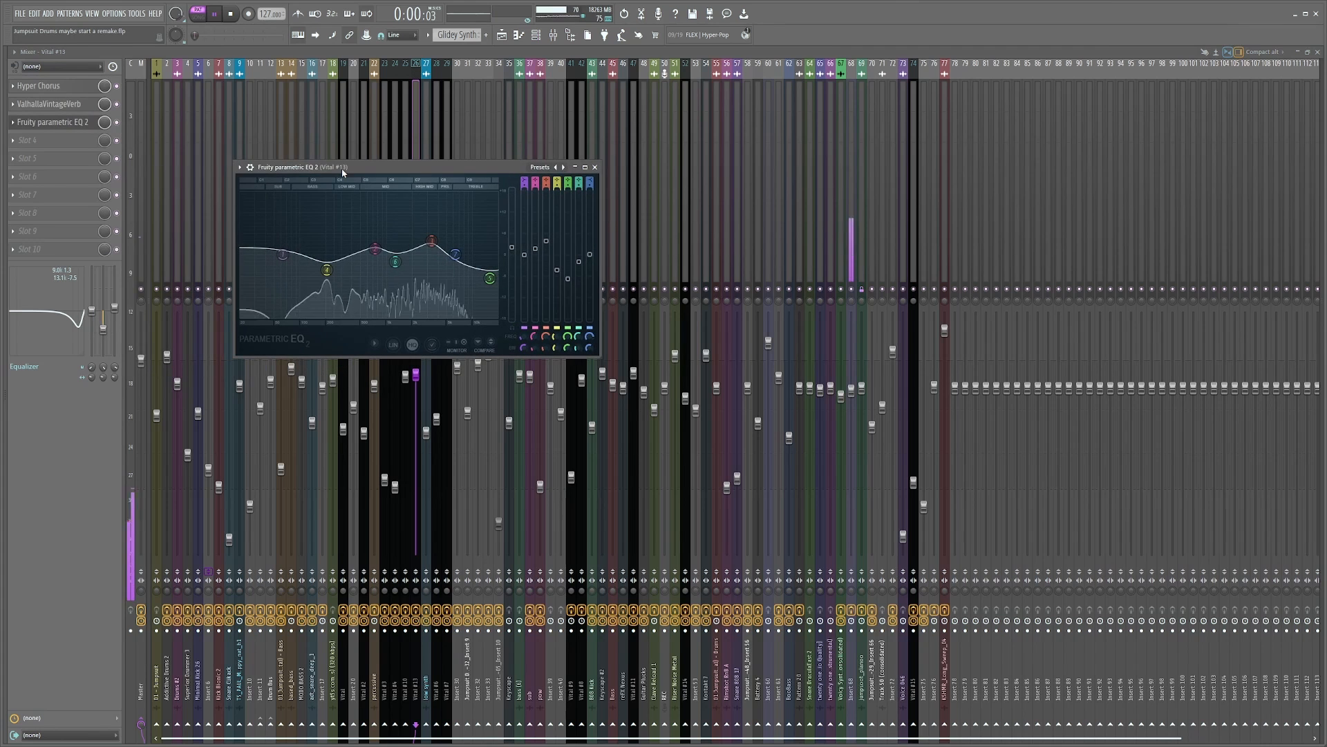
{"action": "left_click", "coordinate": [118, 123]}
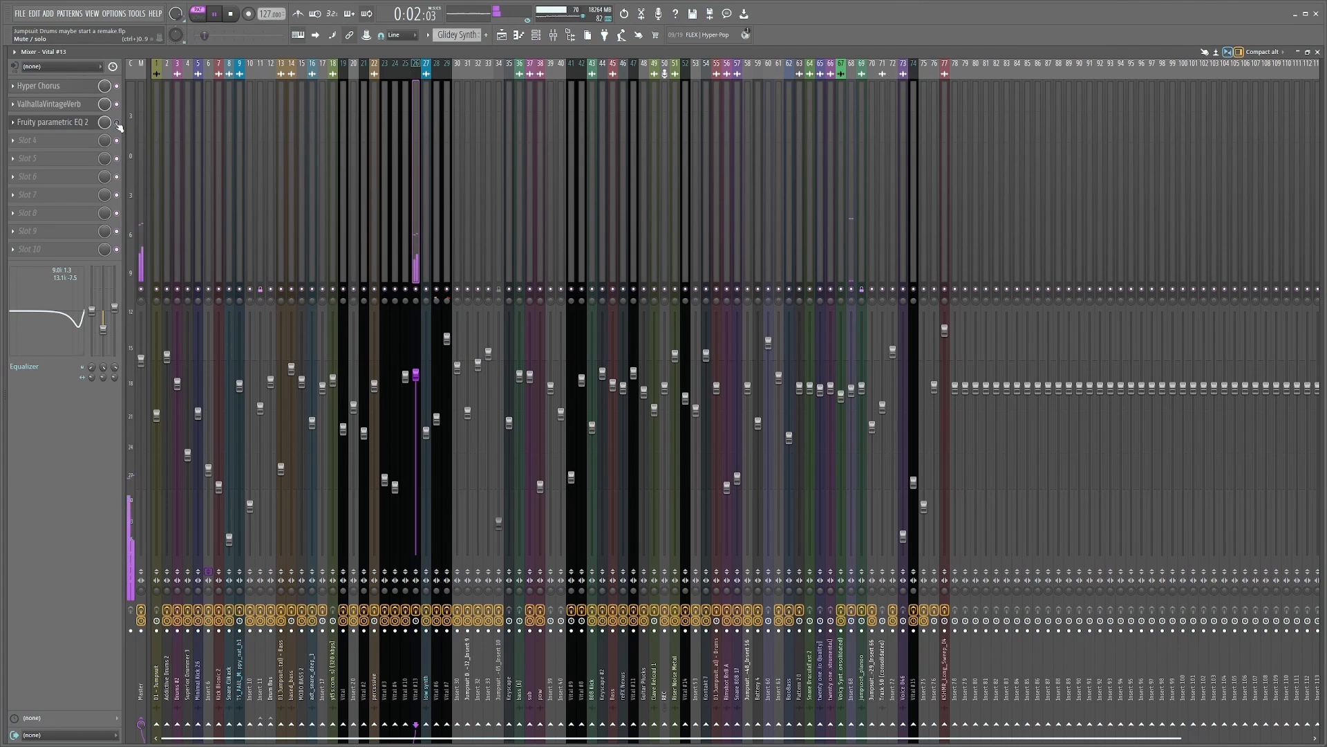
{"action": "key", "text": "space"}
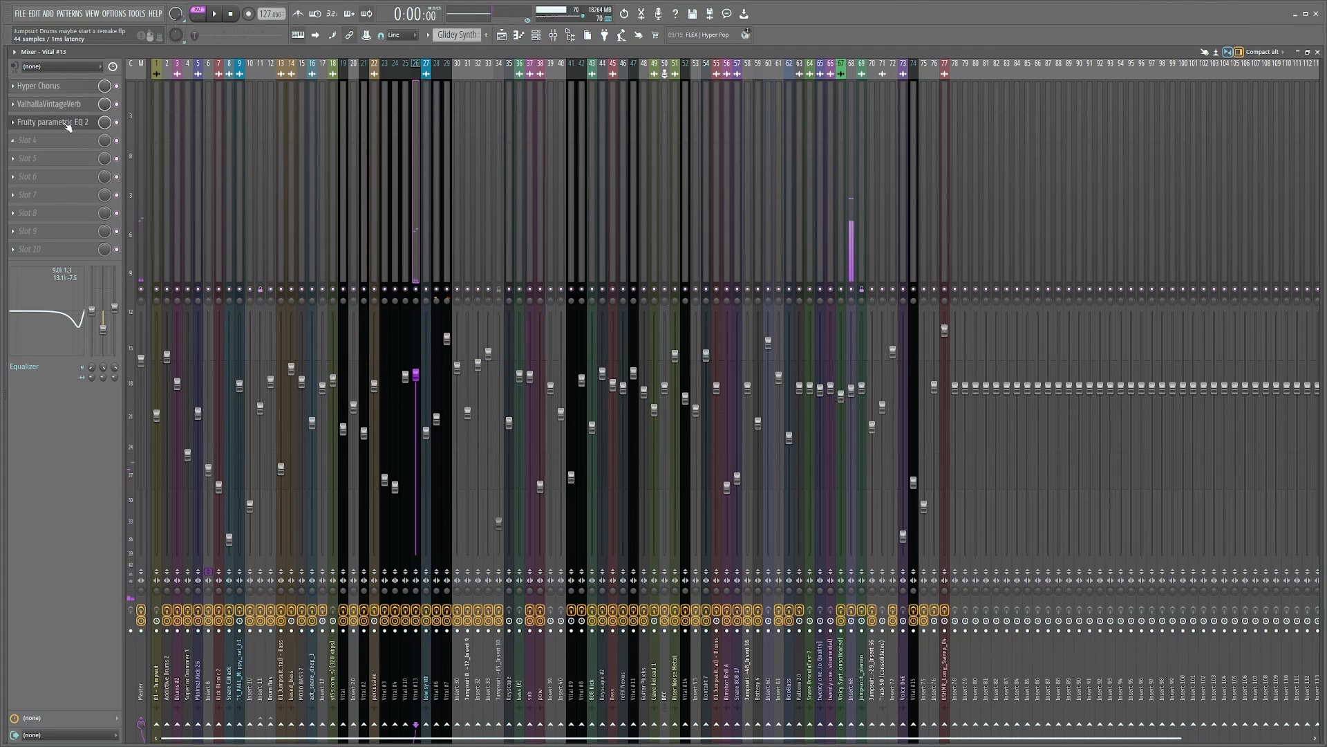
Step: Return to the arrangement, solo the Wah Guitar track and play it from bar 45
{"action": "left_click", "coordinate": [501, 36]}
{"action": "scroll", "coordinate": [483, 78], "scroll_direction": "down", "scroll_amount": 6}
{"action": "left_click", "coordinate": [481, 75]}
{"action": "scroll", "coordinate": [482, 77], "scroll_direction": "up", "scroll_amount": 3}
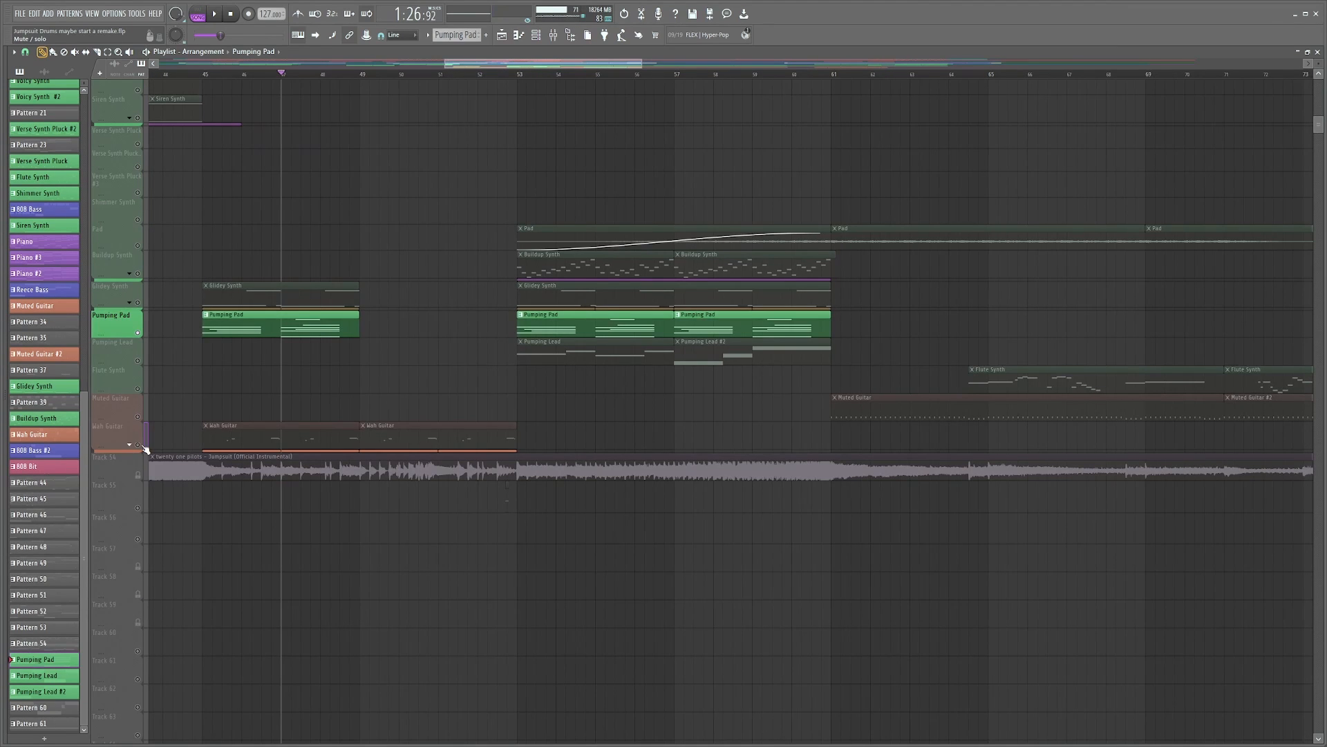
{"action": "left_click", "coordinate": [146, 450]}
{"action": "left_click", "coordinate": [204, 74]}
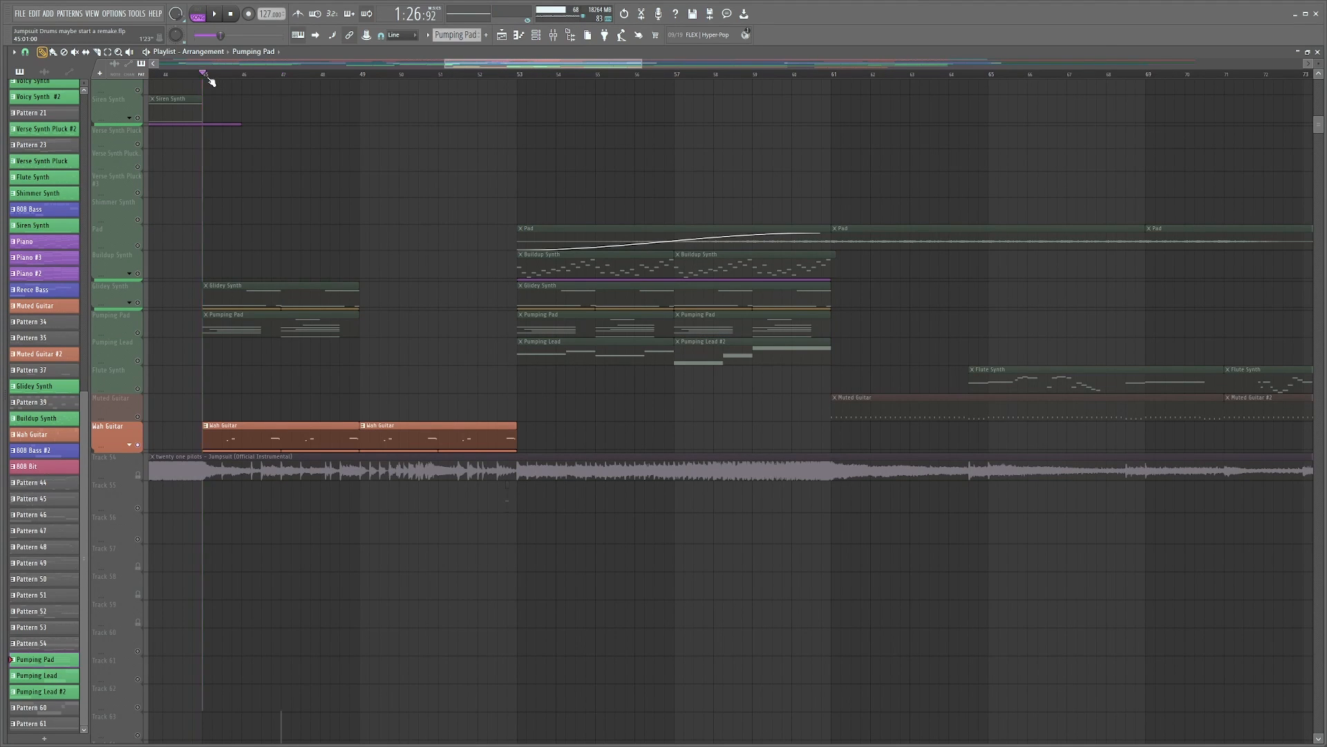
{"action": "key", "text": "space"}
{"action": "scroll", "coordinate": [206, 76], "scroll_direction": "up", "scroll_amount": 3}
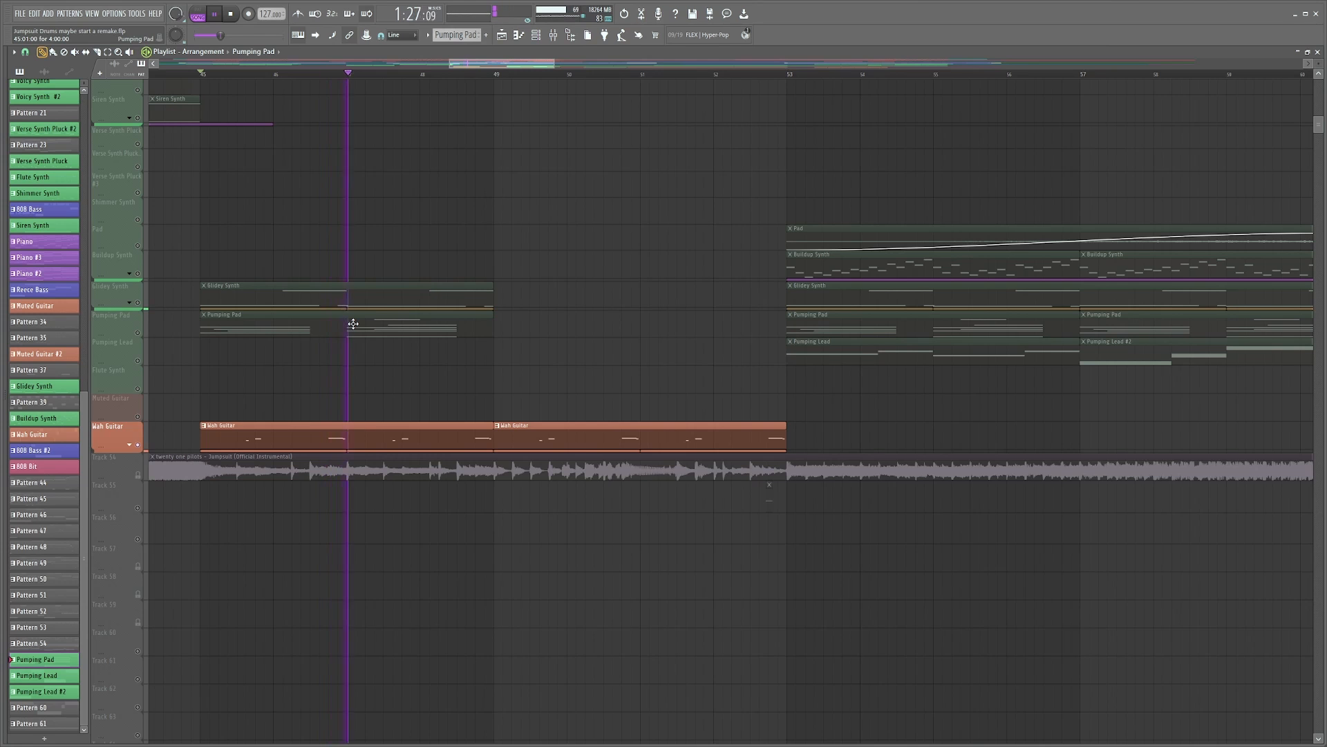
{"action": "key", "text": "space"}
Step: Expand the Wah Guitar track to show its Real Wah Wah automation and play short sections against the curve
{"action": "left_click", "coordinate": [129, 444]}
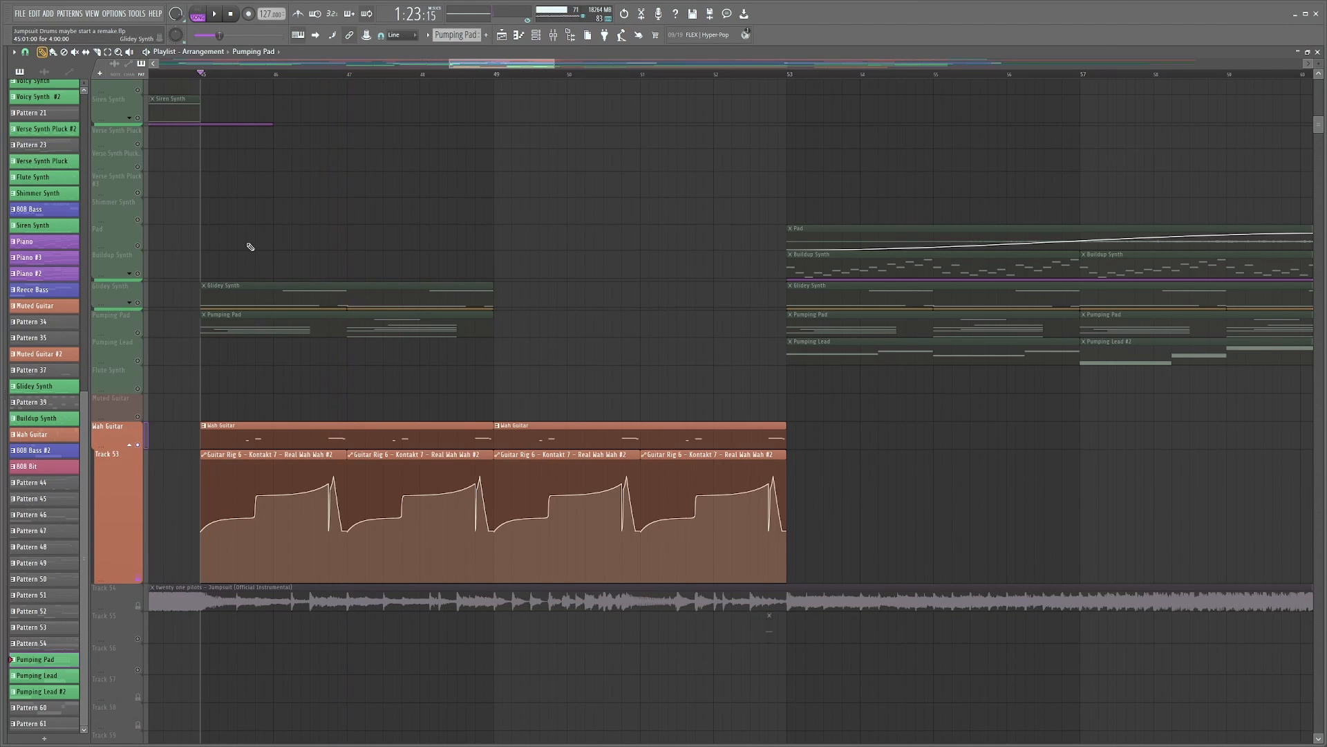
{"action": "scroll", "coordinate": [240, 72], "scroll_direction": "left", "scroll_amount": 3}
{"action": "scroll", "coordinate": [532, 83], "scroll_direction": "up", "scroll_amount": 2}
{"action": "scroll", "coordinate": [532, 79], "scroll_direction": "up", "scroll_amount": 3}
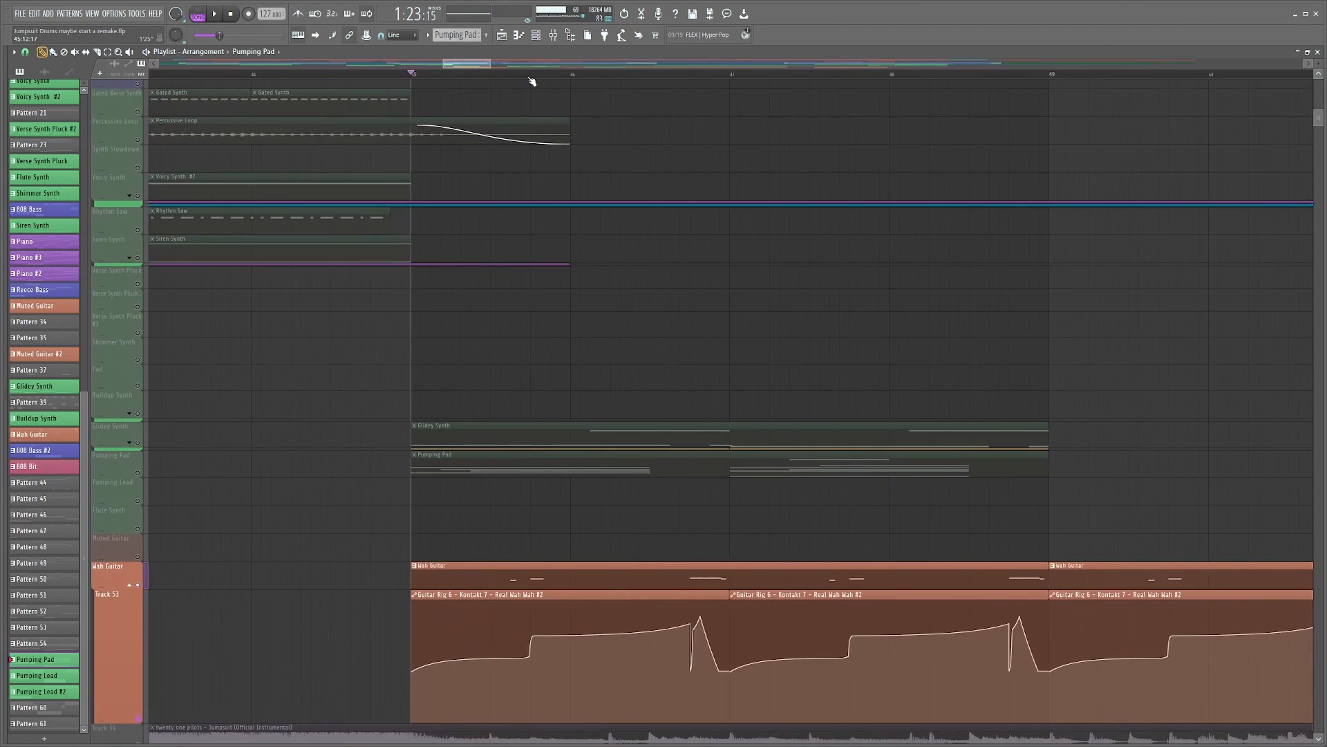
{"action": "left_click", "coordinate": [482, 74]}
{"action": "scroll", "coordinate": [628, 255], "scroll_direction": "down", "scroll_amount": 3}
{"action": "key", "text": "space"}
{"action": "key", "text": "space"}
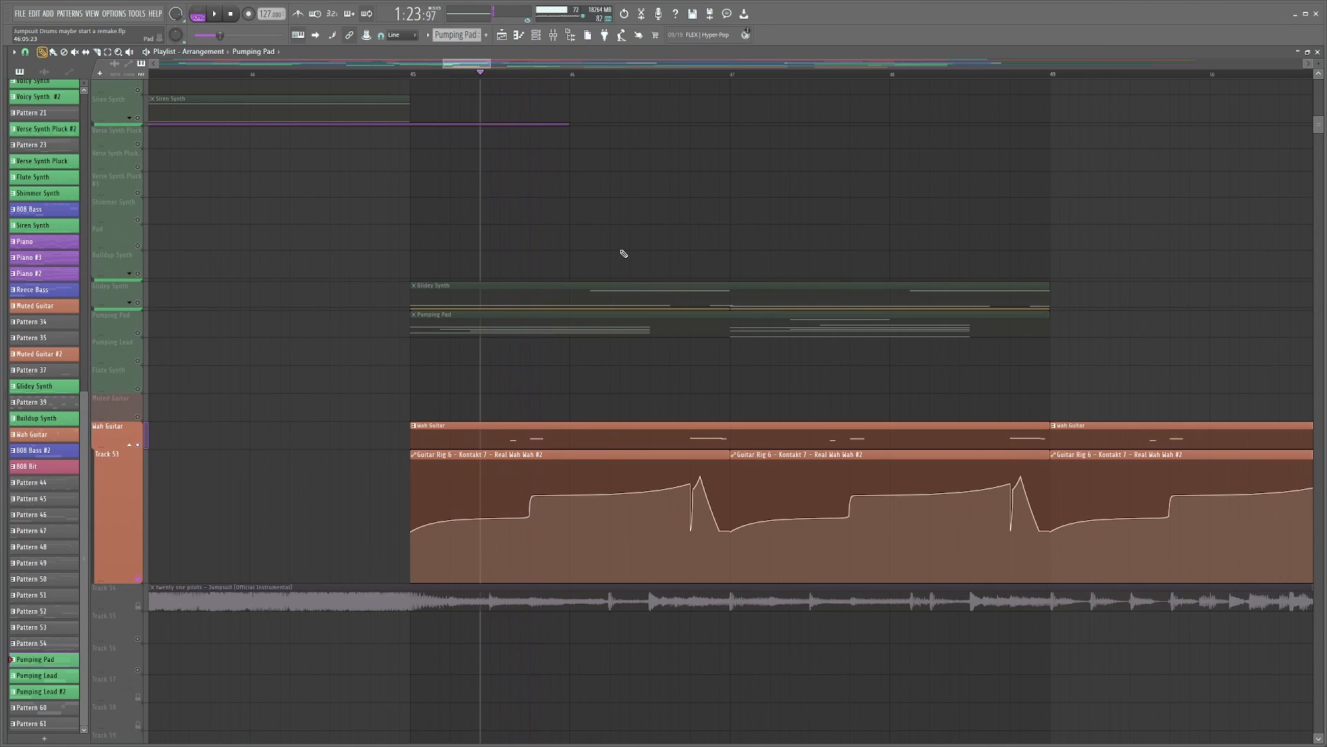
{"action": "key", "text": "space"}
{"action": "key", "text": "space"}
{"action": "left_click", "coordinate": [674, 74]}
{"action": "scroll", "coordinate": [680, 81], "scroll_direction": "up", "scroll_amount": 2}
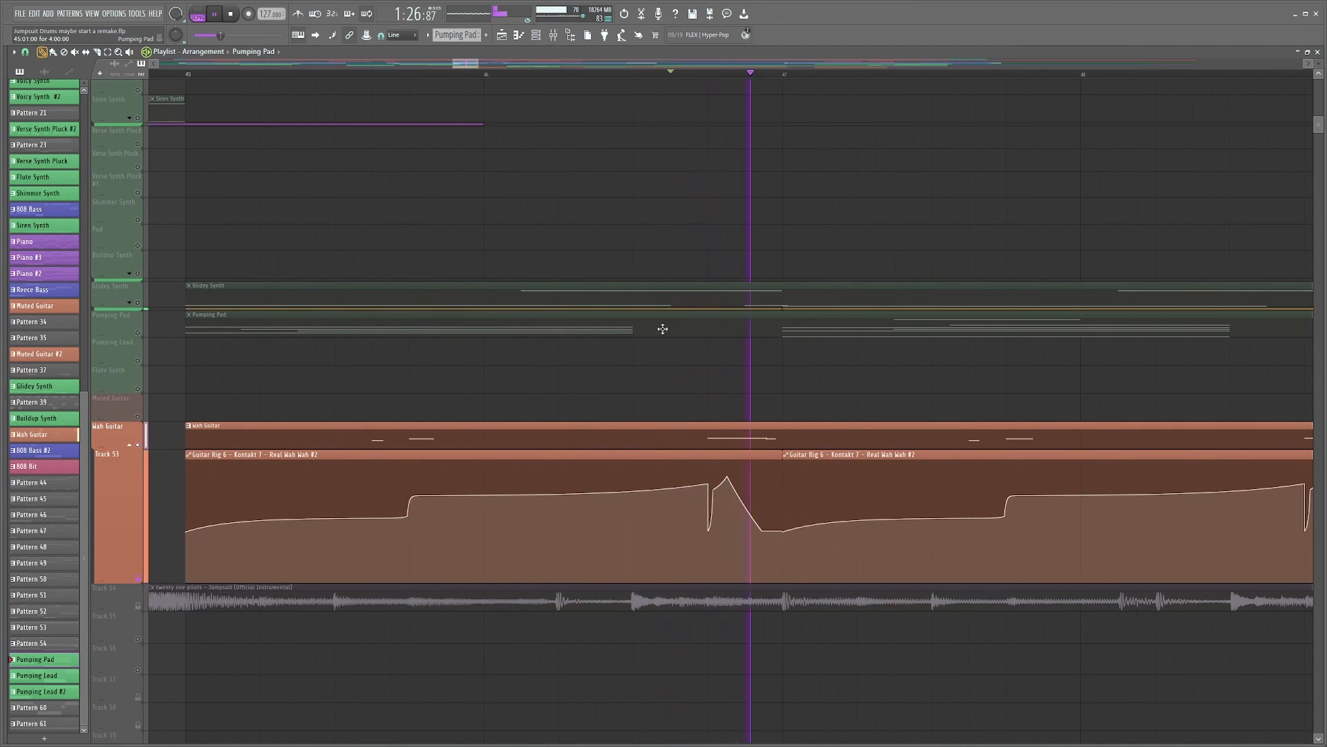
Step: Mute the Real Wah Wah automation track, play the guitar without it, and unmute the track
{"action": "left_click", "coordinate": [136, 580]}
{"action": "key", "text": "space"}
{"action": "key", "text": "space"}
{"action": "key", "text": "space"}
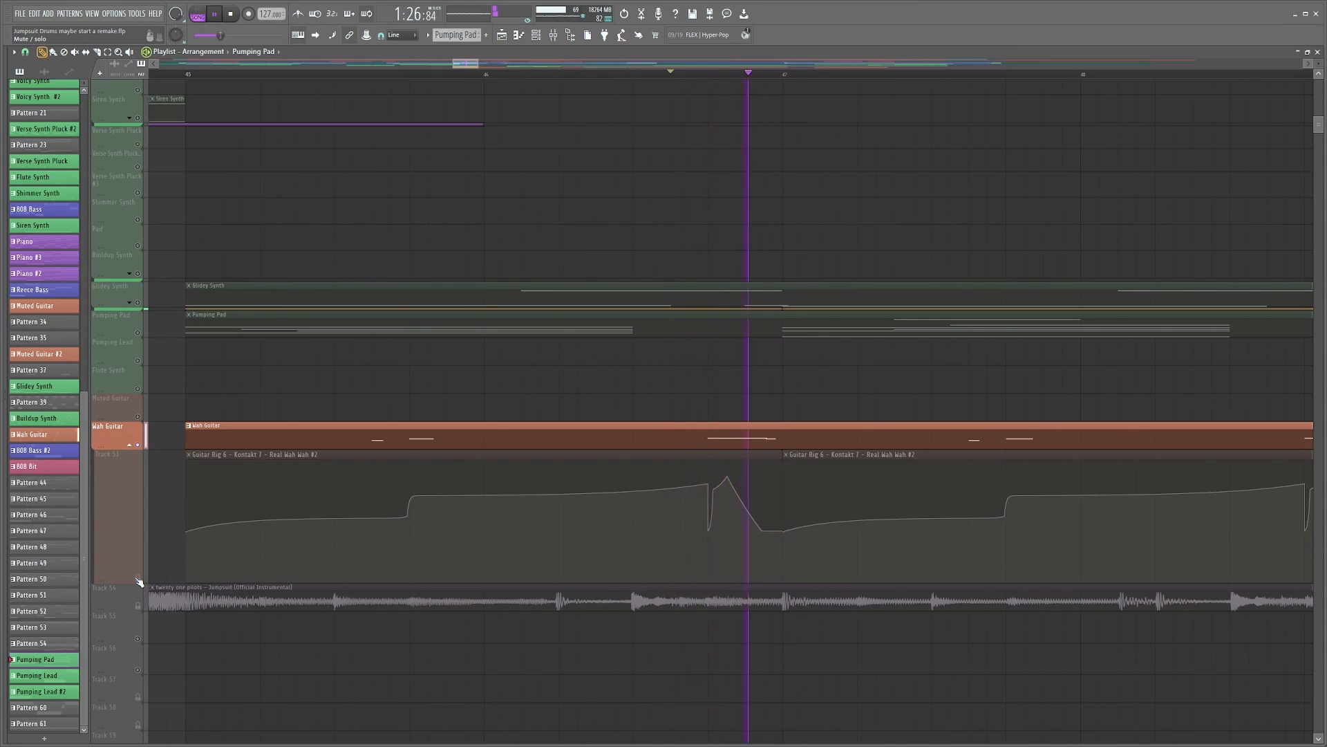
{"action": "left_click", "coordinate": [138, 580]}
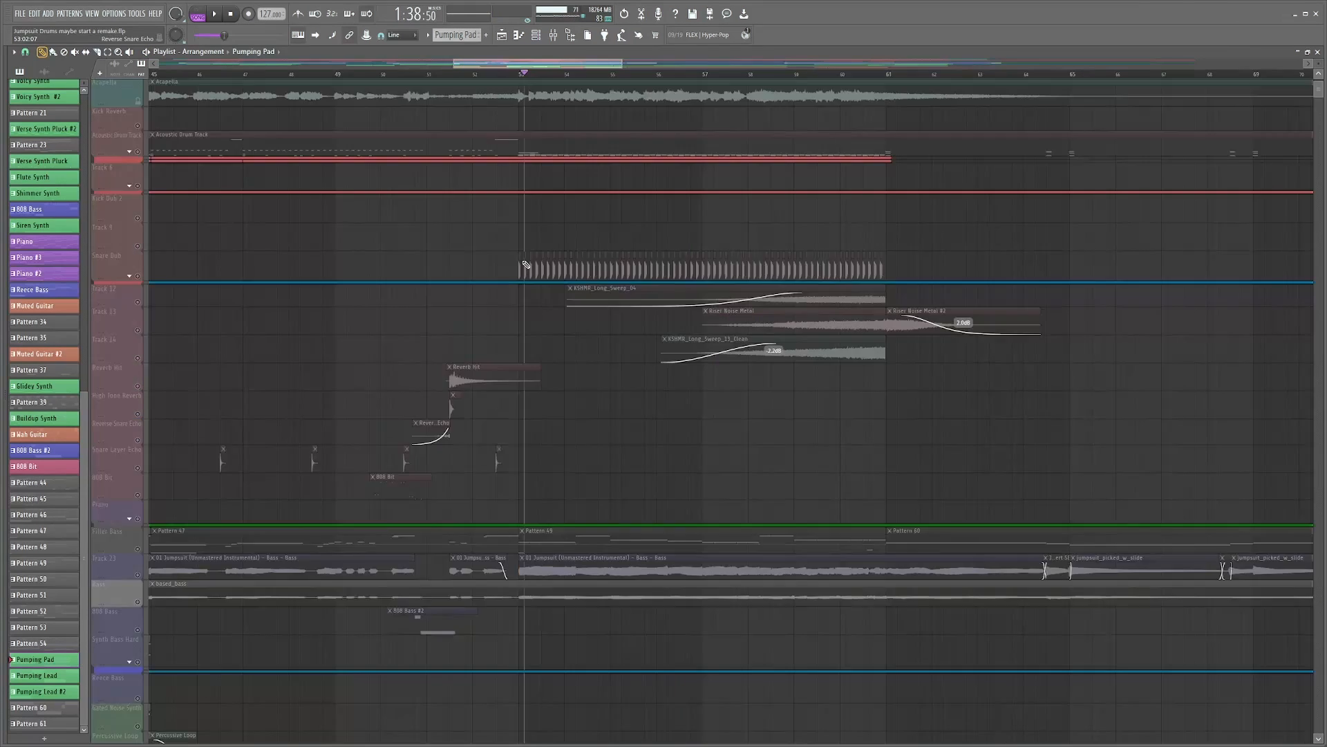
Step: Move playback to bar 53, solo the Buildup Synth track, and open and play its pattern's notes
{"action": "scroll", "coordinate": [526, 264], "scroll_direction": "up", "scroll_amount": 3}
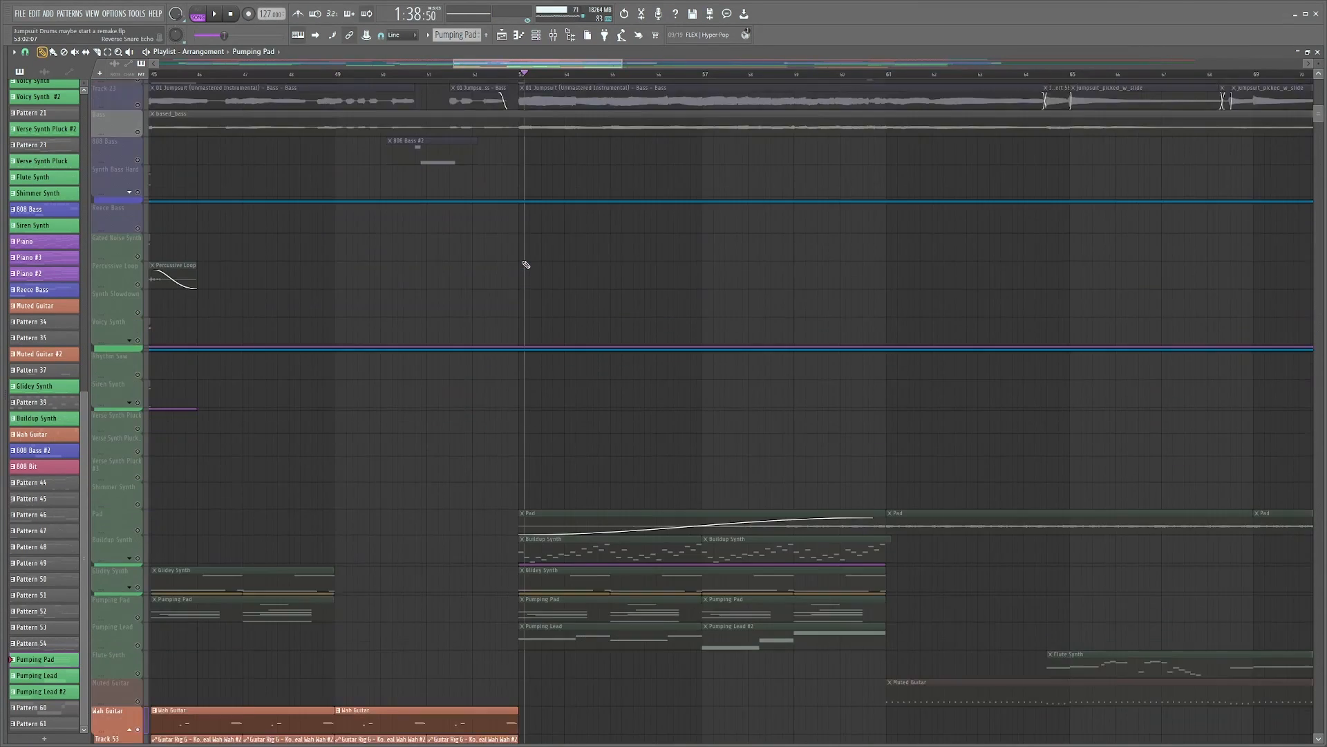
{"action": "scroll", "coordinate": [526, 264], "scroll_direction": "down", "scroll_amount": 1}
{"action": "left_click", "coordinate": [515, 75]}
{"action": "scroll", "coordinate": [521, 76], "scroll_direction": "up", "scroll_amount": 4}
{"action": "scroll", "coordinate": [158, 482], "scroll_direction": "down", "scroll_amount": 2}
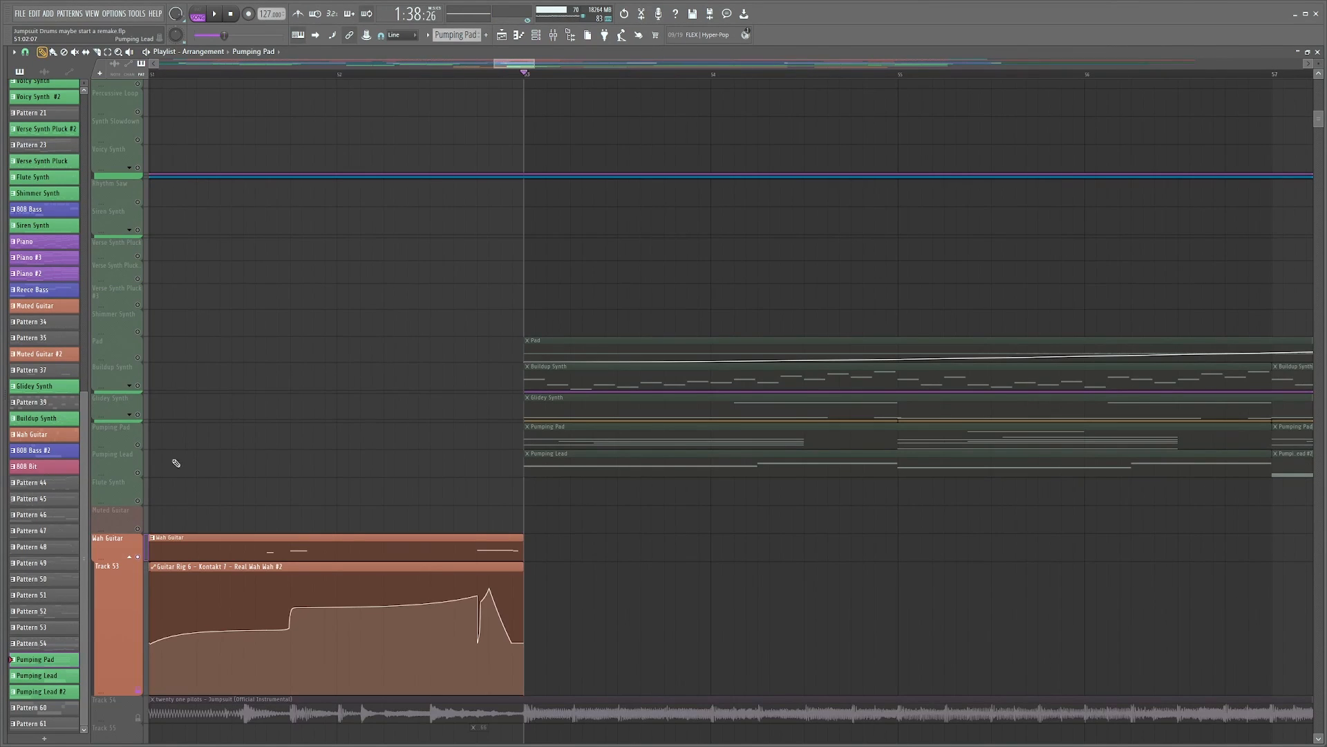
{"action": "right_click", "coordinate": [138, 387]}
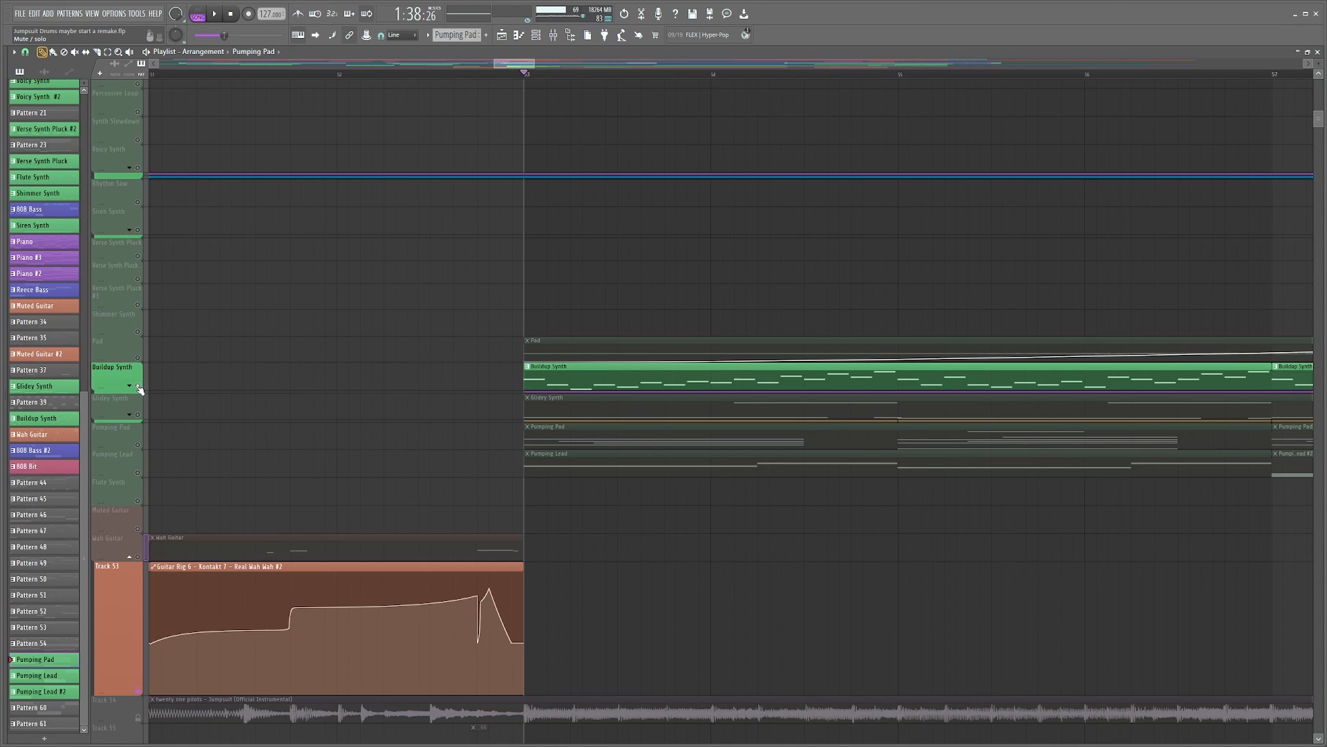
{"action": "double_click", "coordinate": [532, 383]}
{"action": "key", "text": "space"}
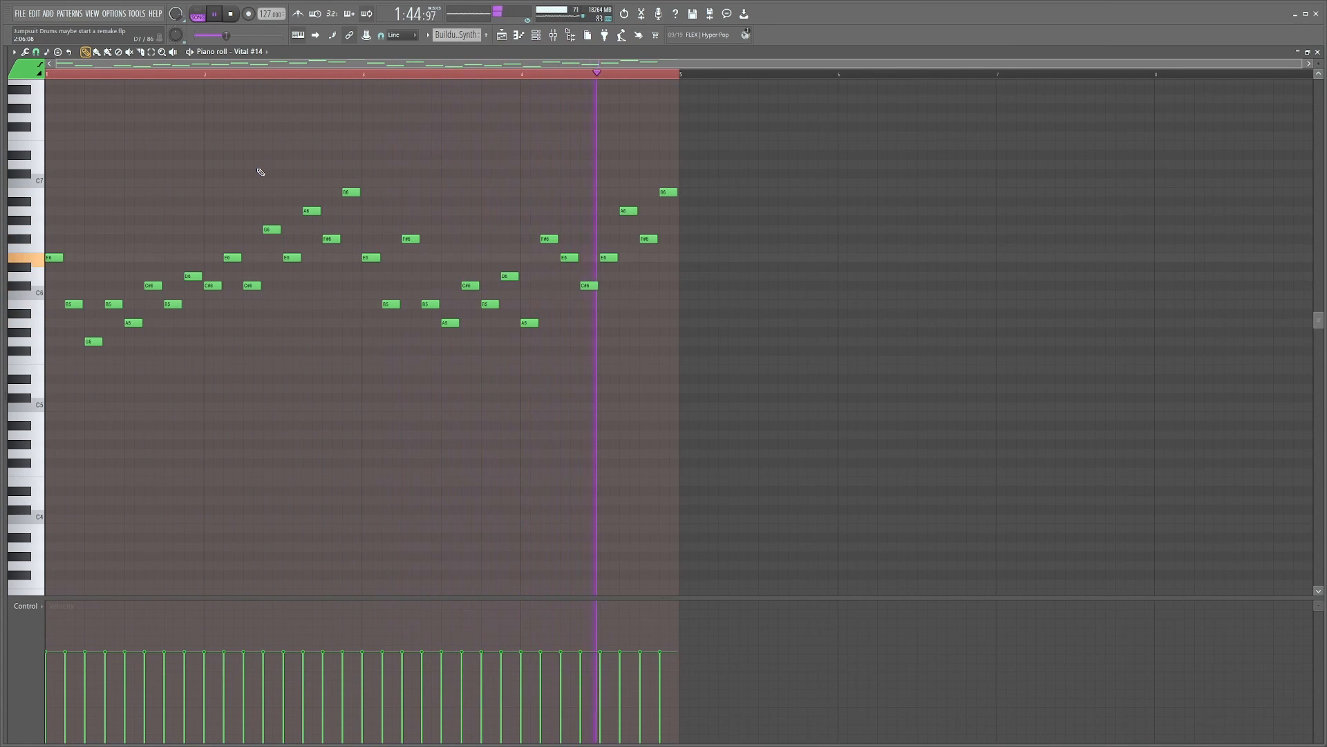
{"action": "key", "text": "space"}
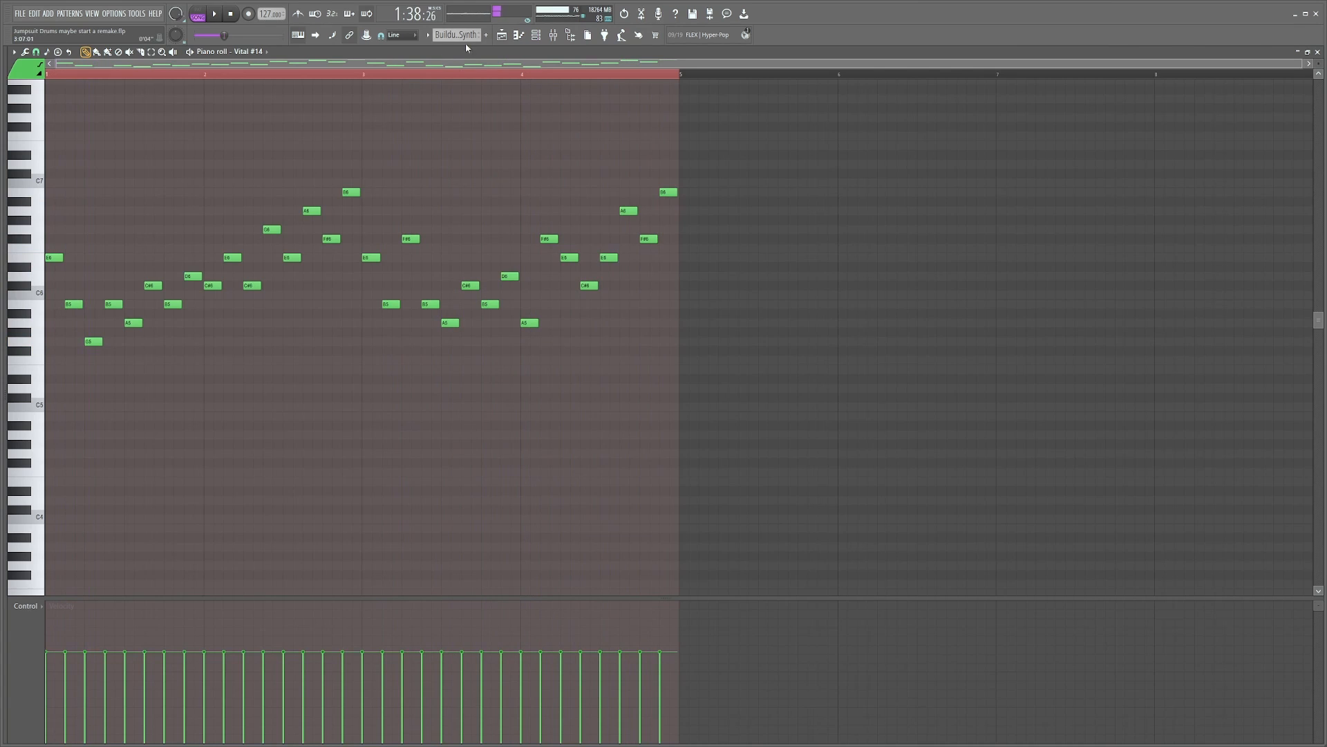
Step: Return to the arrangement and play the synth tracks together from bar 53, including the pads, Buildup Synth and Pumping Lead
{"action": "left_click", "coordinate": [504, 35]}
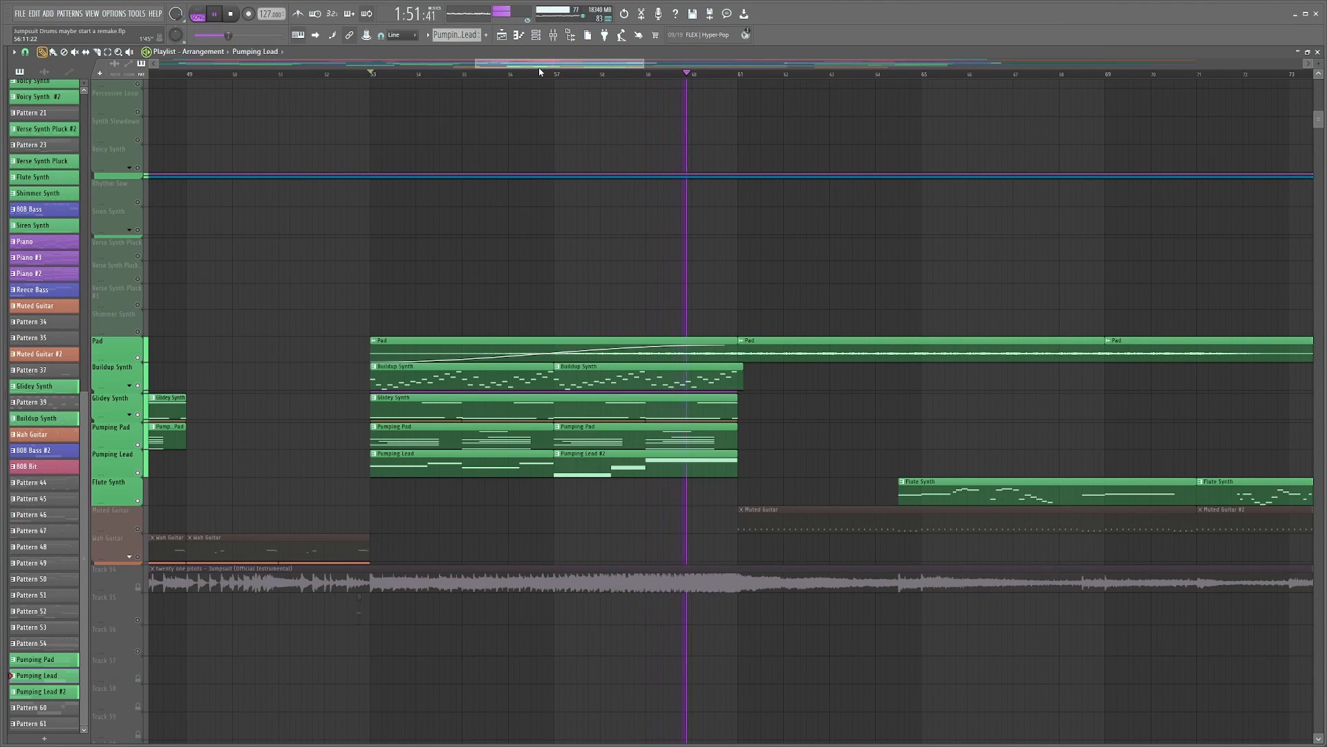
{"action": "left_click_drag", "start_coordinate": [540, 66], "coordinate": [564, 67]}
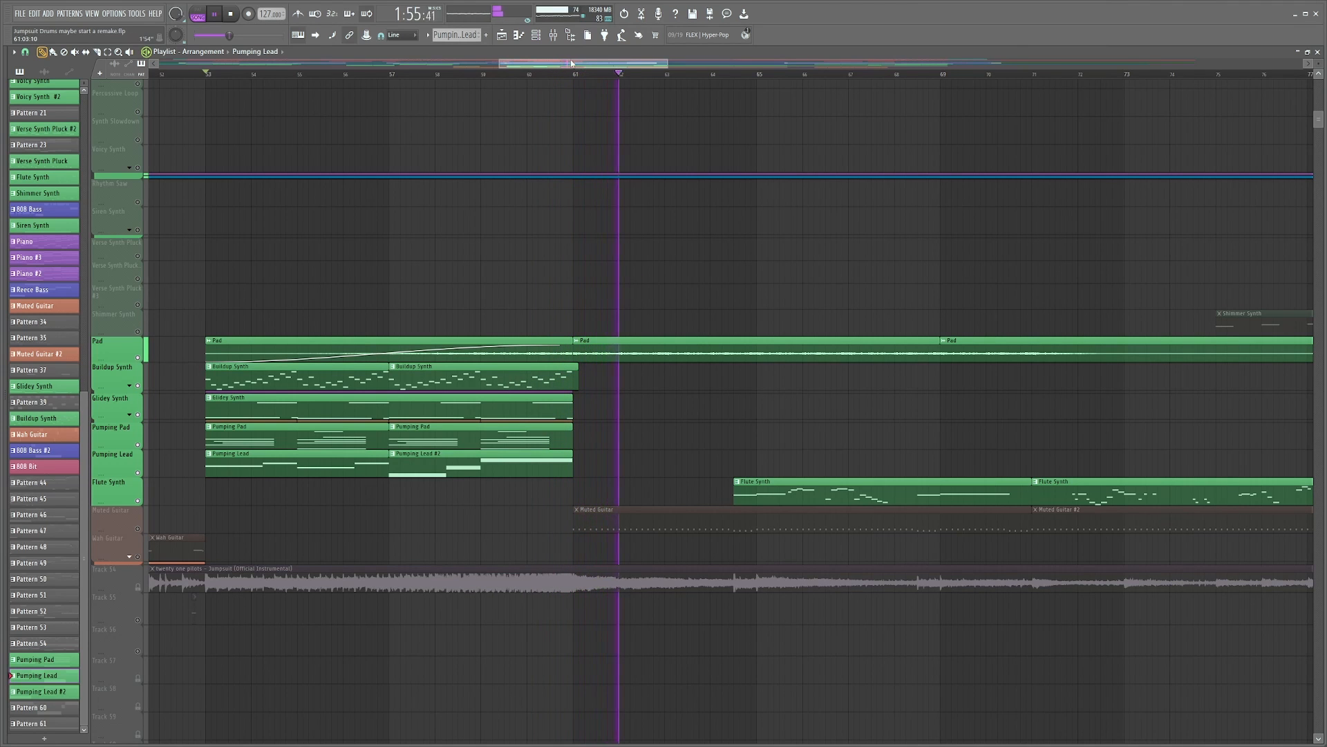
{"action": "scroll", "coordinate": [575, 70], "scroll_direction": "down", "scroll_amount": 2}
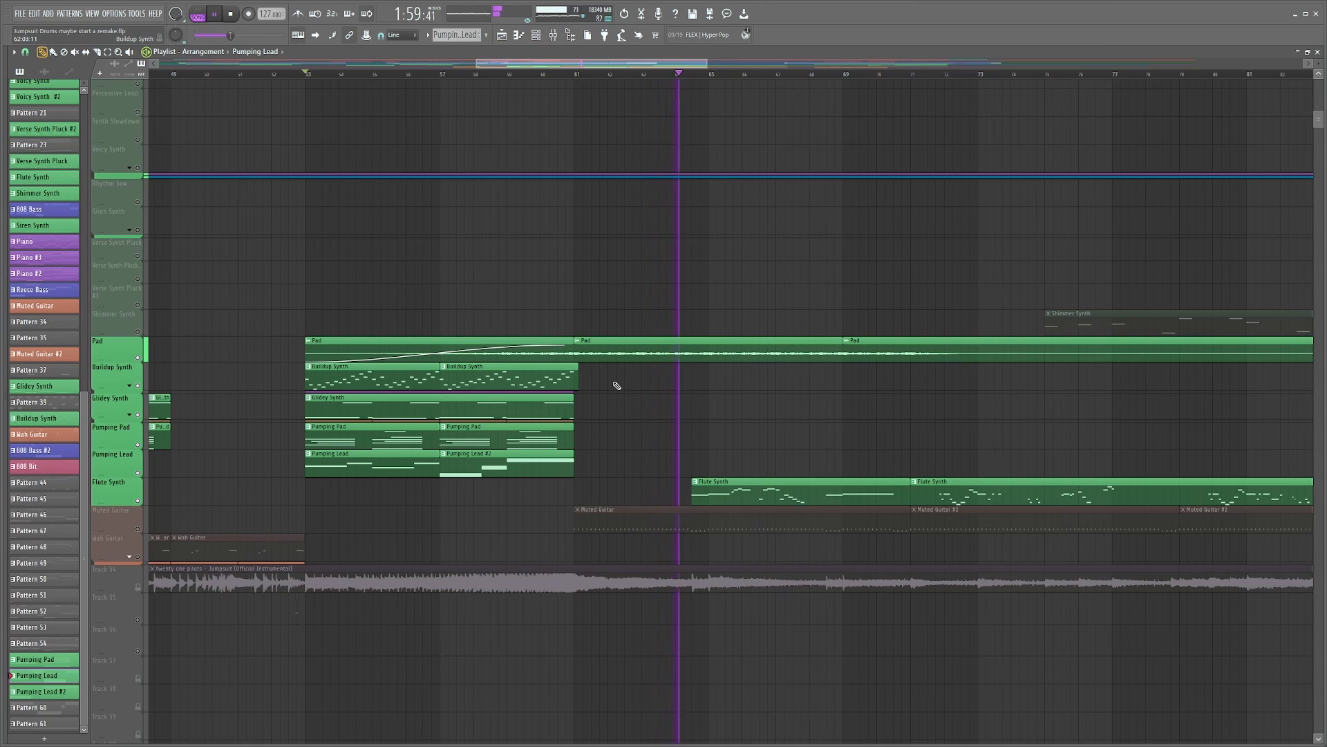
{"action": "key", "text": "space"}
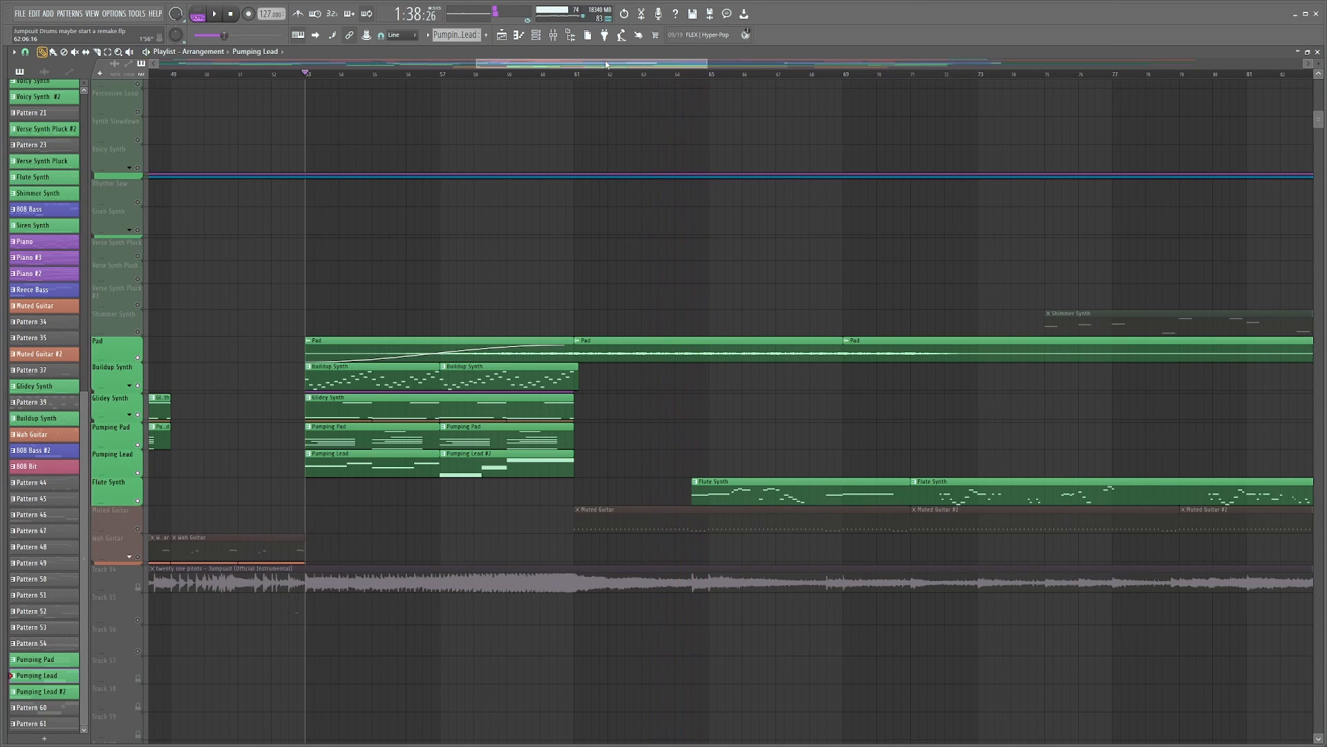
Step: Solo the Muted Guitar track at bar 61, and open and play its pattern's notes
{"action": "scroll", "coordinate": [593, 324], "scroll_direction": "down", "scroll_amount": 3}
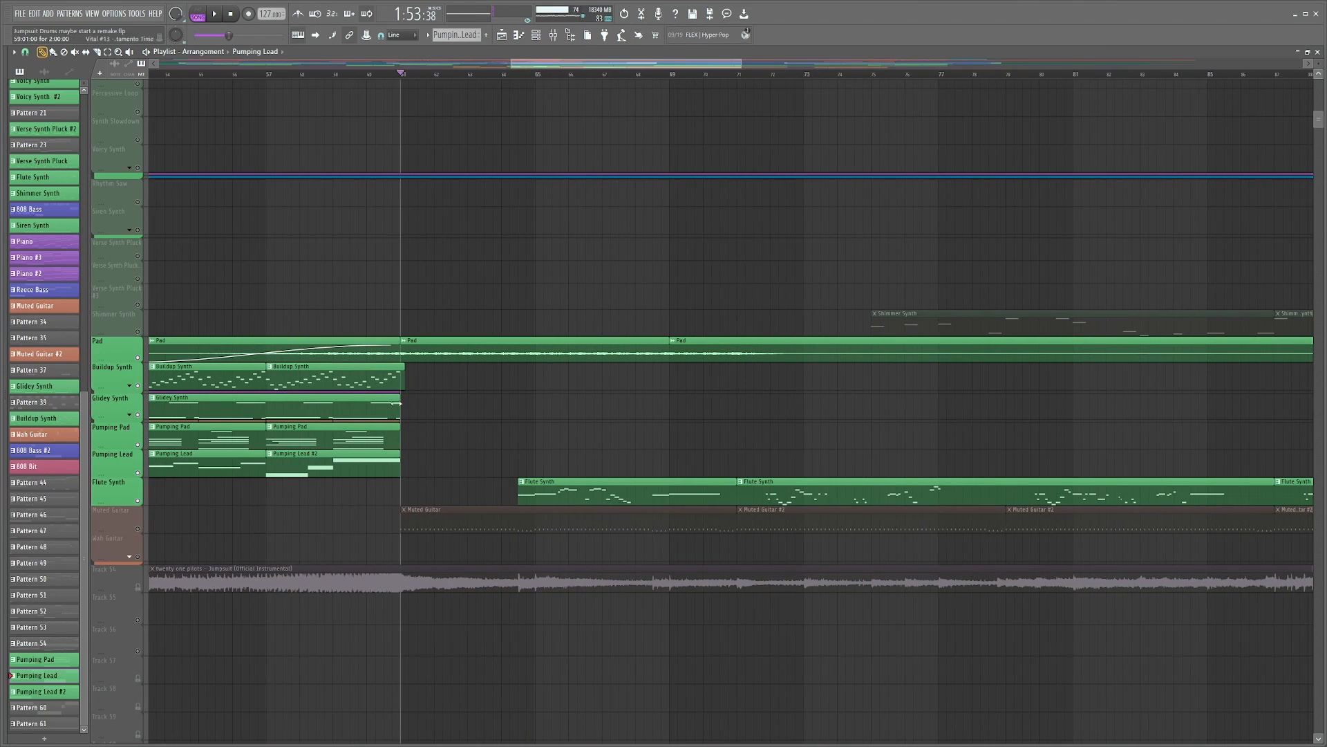
{"action": "right_click", "coordinate": [136, 529]}
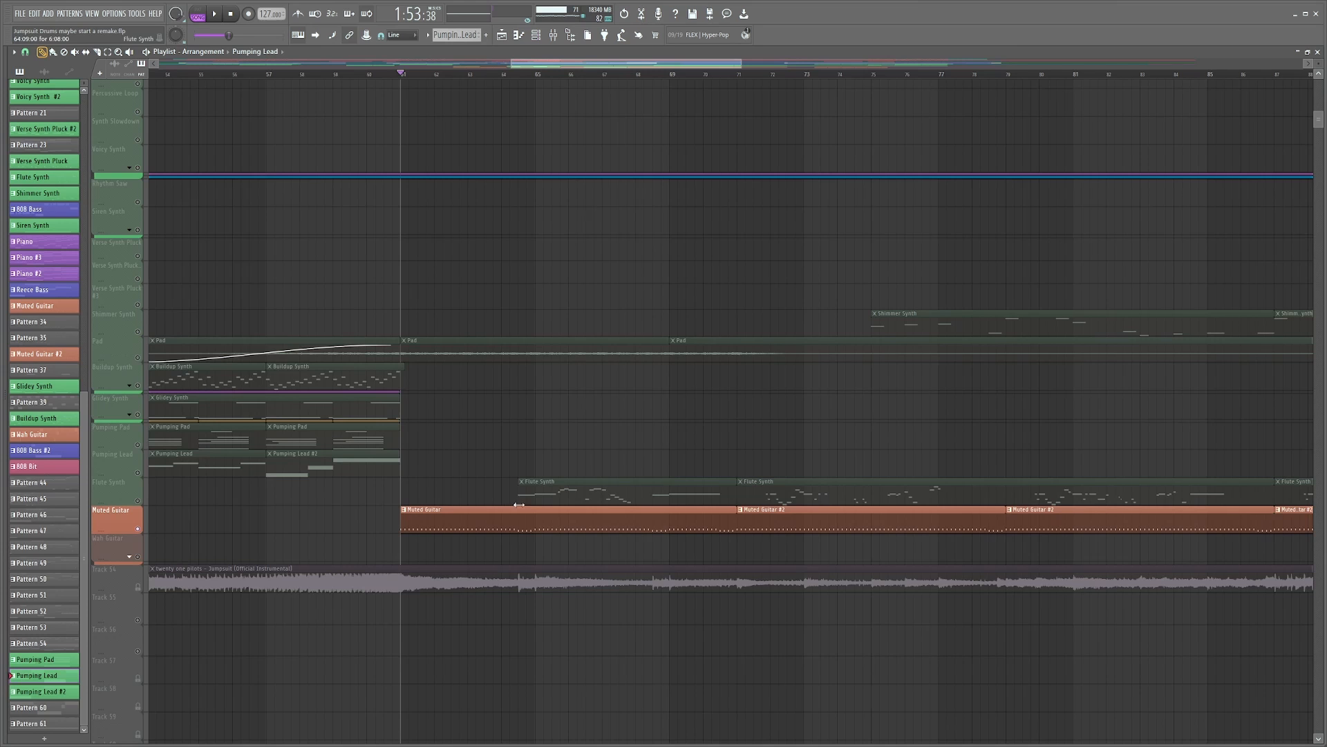
{"action": "double_click", "coordinate": [404, 528]}
{"action": "scroll", "coordinate": [248, 76], "scroll_direction": "down", "scroll_amount": 3}
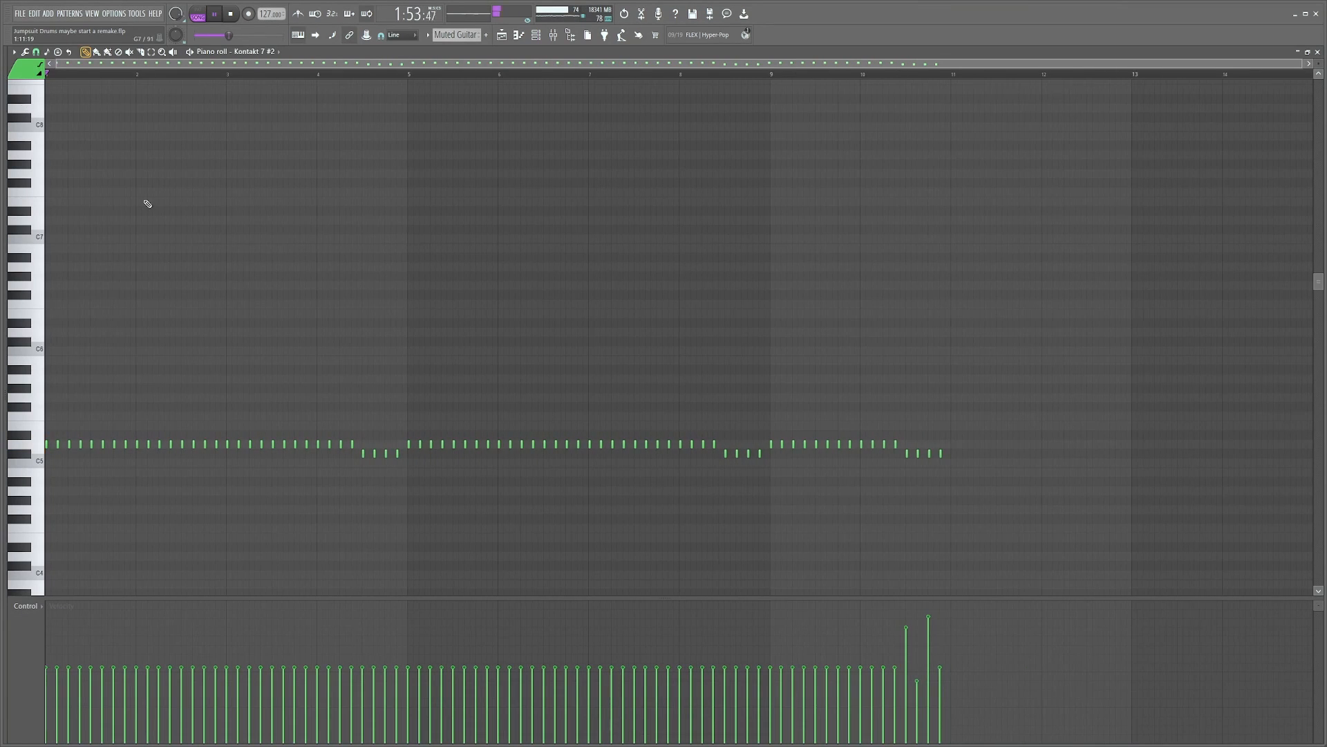
{"action": "key", "text": "space"}
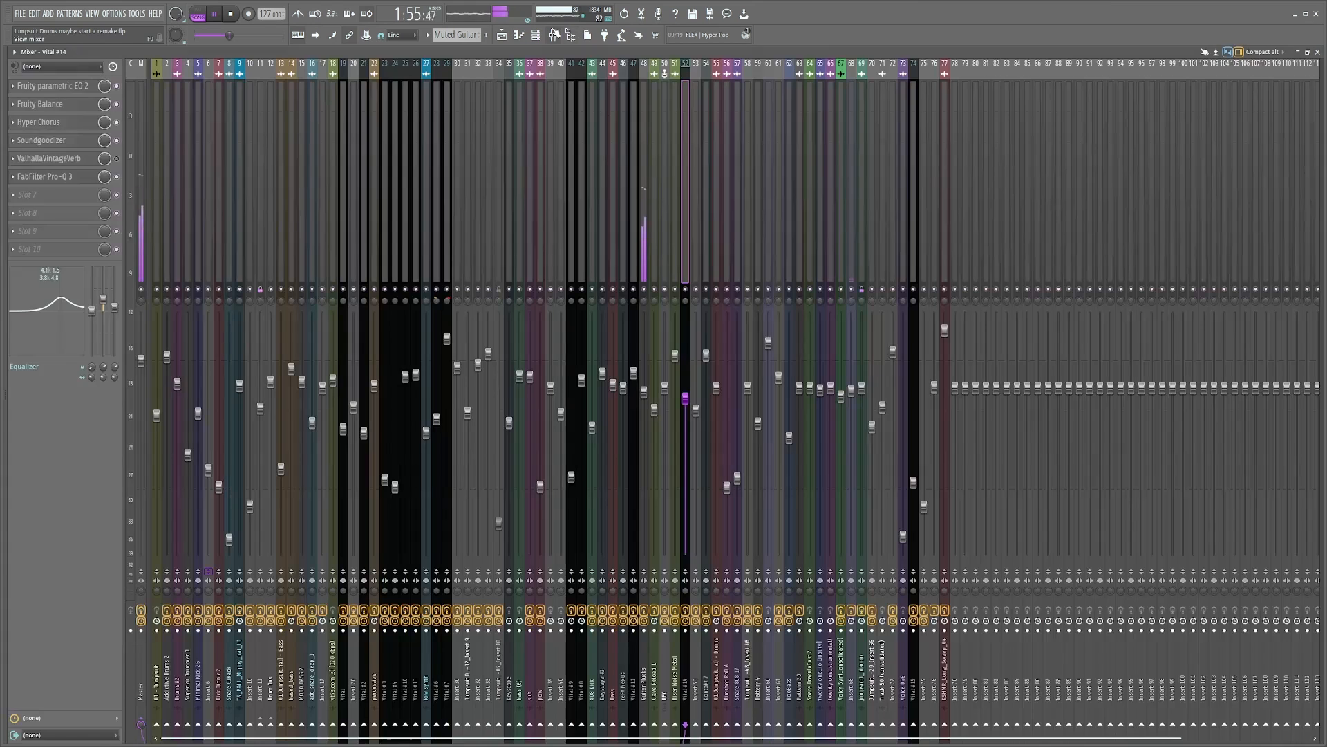
Step: Stop playback, show the Guitar Plucks effect chain in the mixer and open the Muted Guitar's Kontakt 7 instrument
{"action": "key", "text": "F9"}
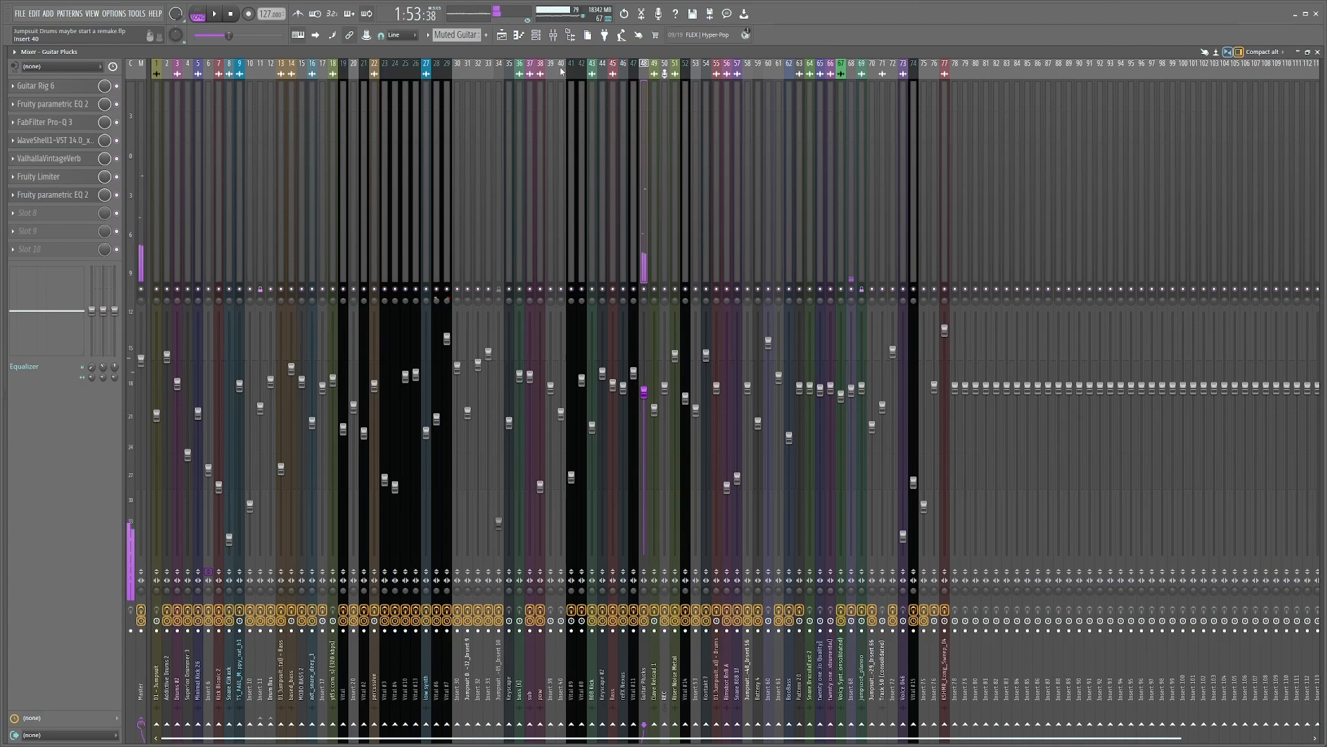
{"action": "left_click", "coordinate": [538, 35]}
{"action": "left_click", "coordinate": [486, 432]}
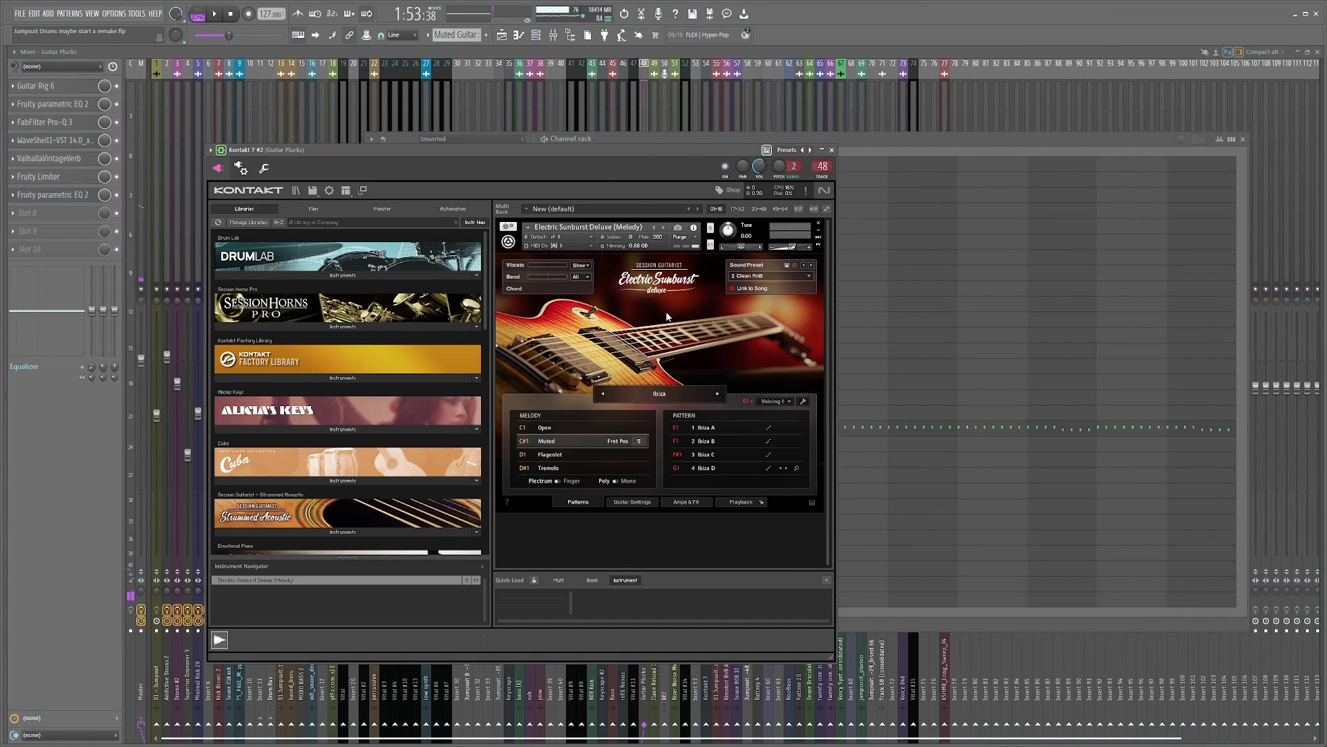
Step: Close the Kontakt 7 instrument and play the muted guitar dry with all Guitar Plucks mixer effects bypassed
{"action": "left_click", "coordinate": [832, 150]}
{"action": "key", "text": "space"}
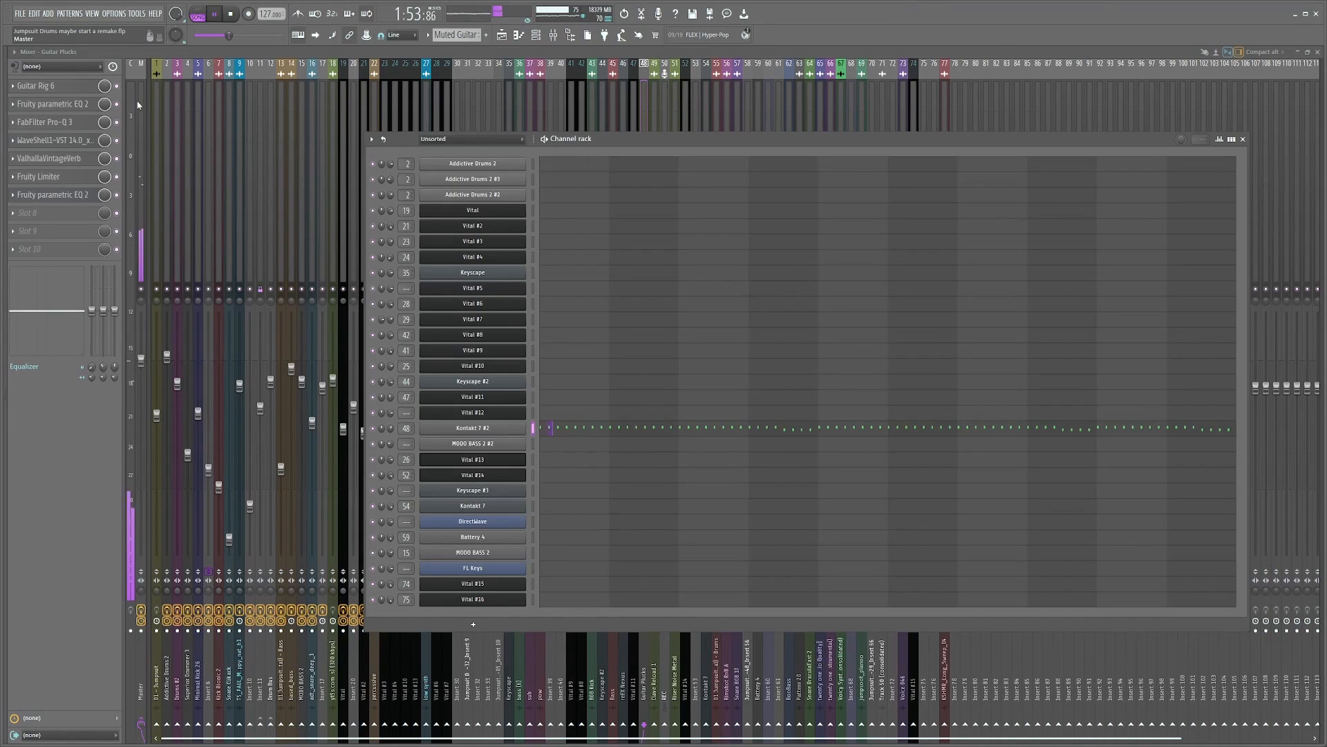
{"action": "key", "text": "space"}
{"action": "left_click", "coordinate": [119, 87]}
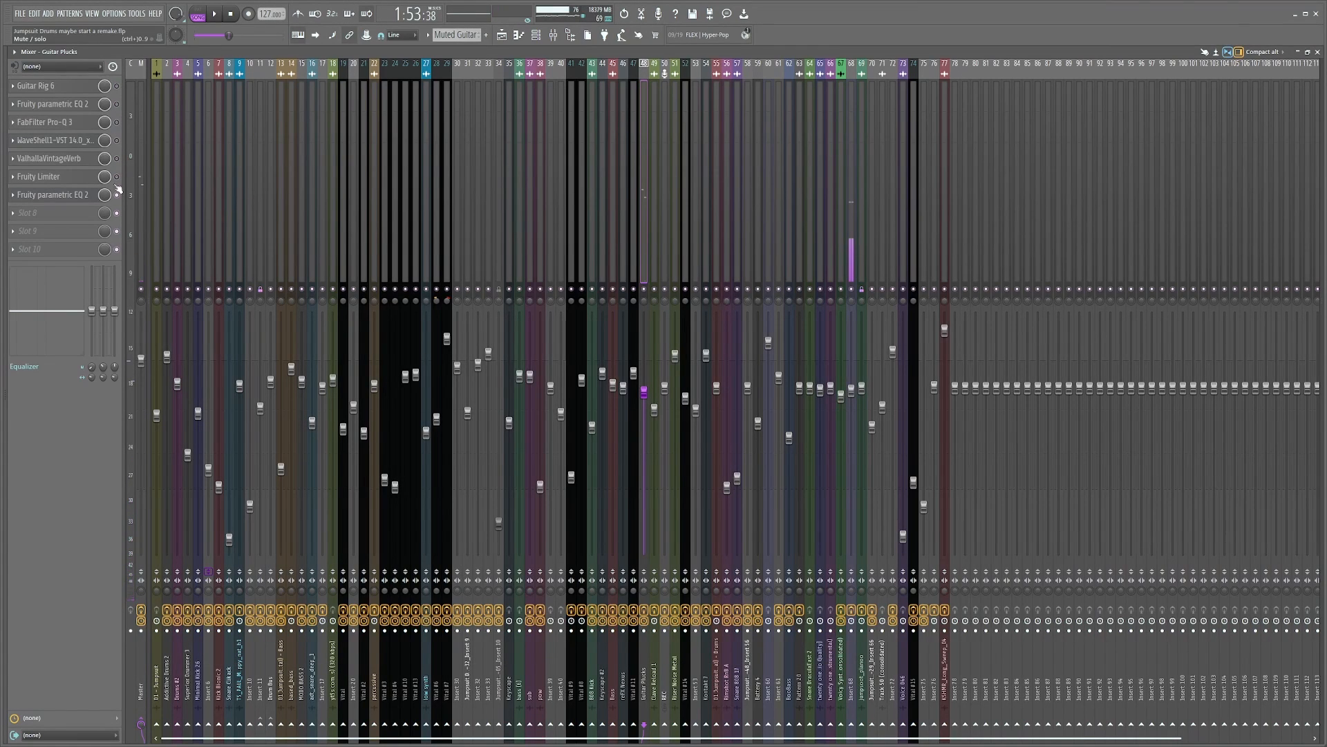
{"action": "key", "text": "space"}
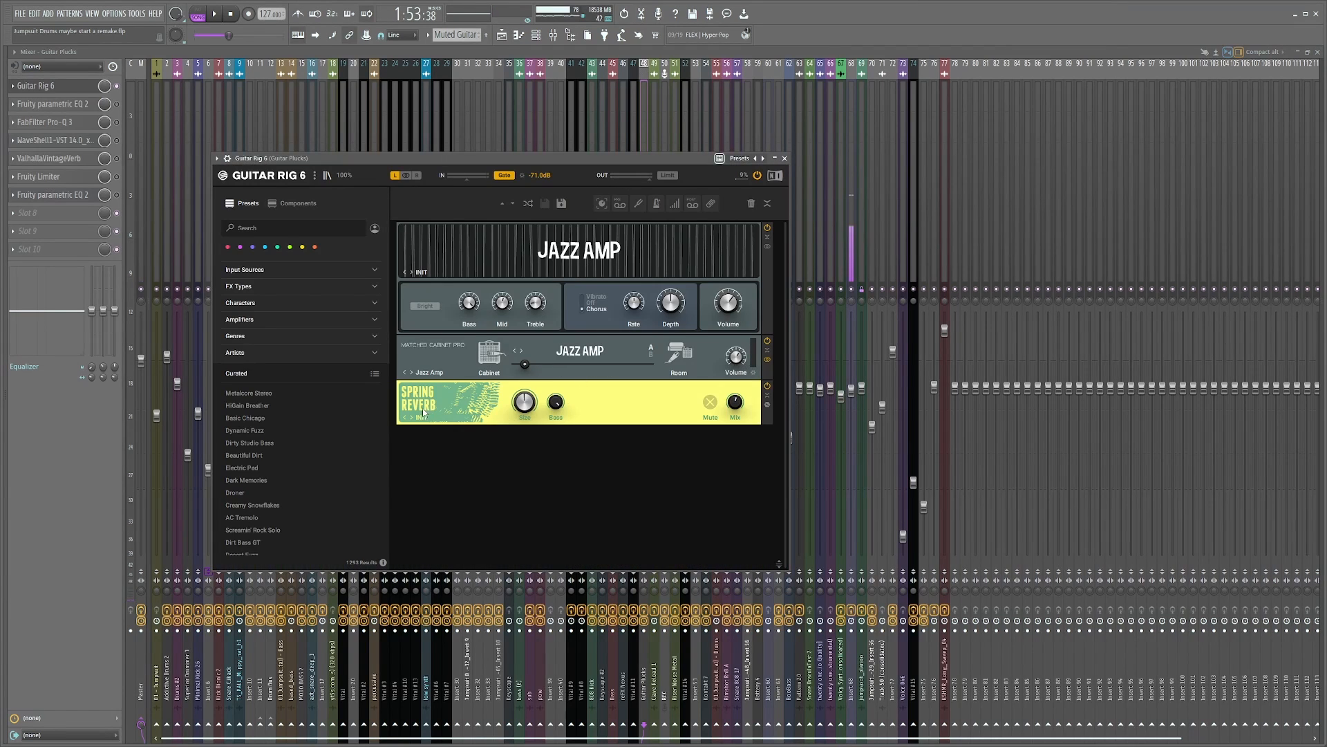
Step: Play the guitar through Guitar Rig 6's Jazz Amp and Spring Reverb, and close the plugin
{"action": "key", "text": "space"}
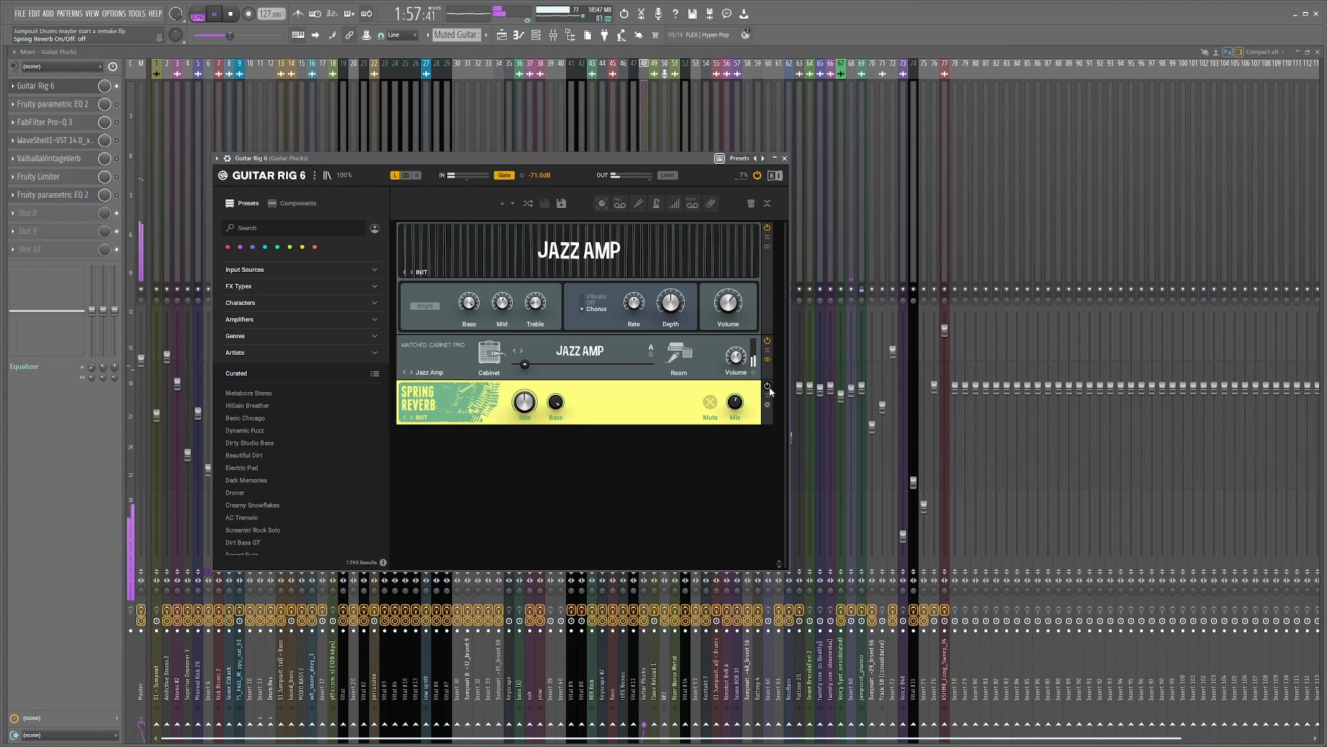
{"action": "left_click", "coordinate": [784, 158]}
{"action": "key", "text": "space"}
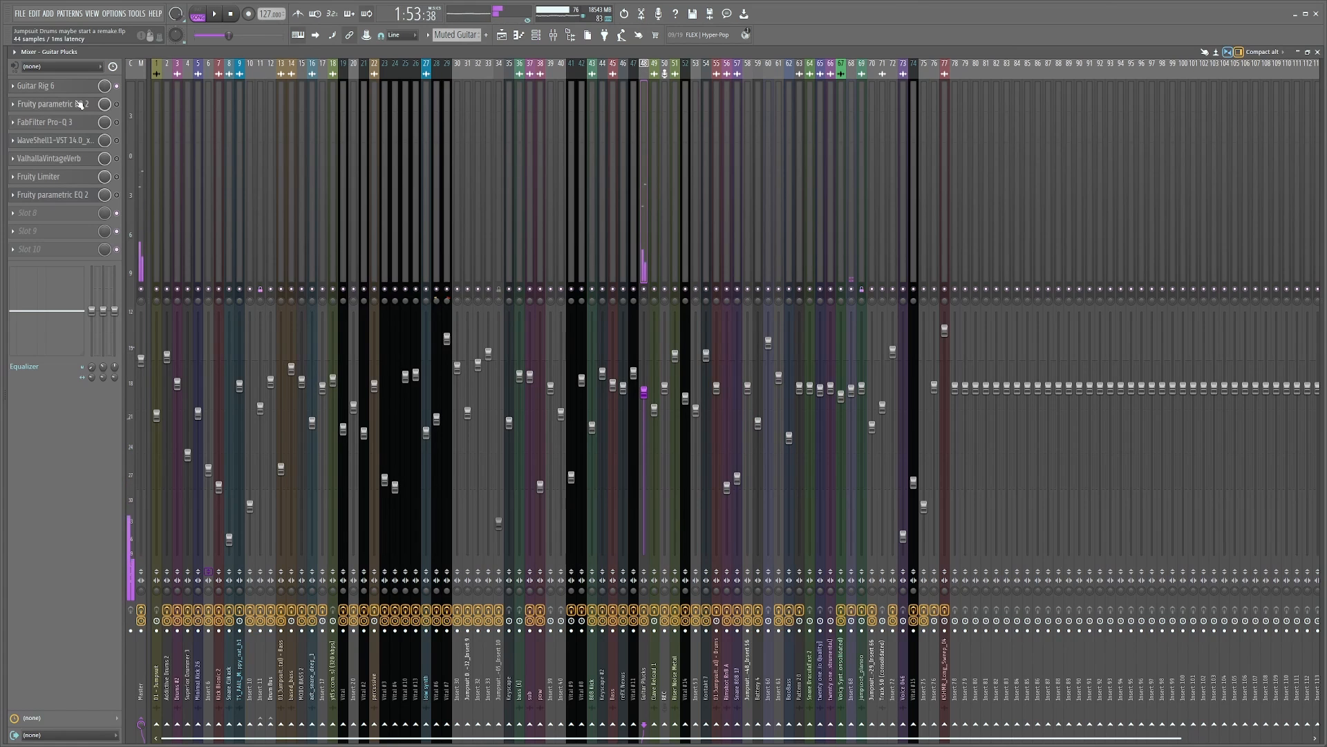
Step: Enable Fruity parametric EQ 2 and FabFilter Pro-Q 3 one after the other, viewing their curves and playing the guitar through each
{"action": "left_click", "coordinate": [78, 105]}
{"action": "left_click", "coordinate": [74, 106]}
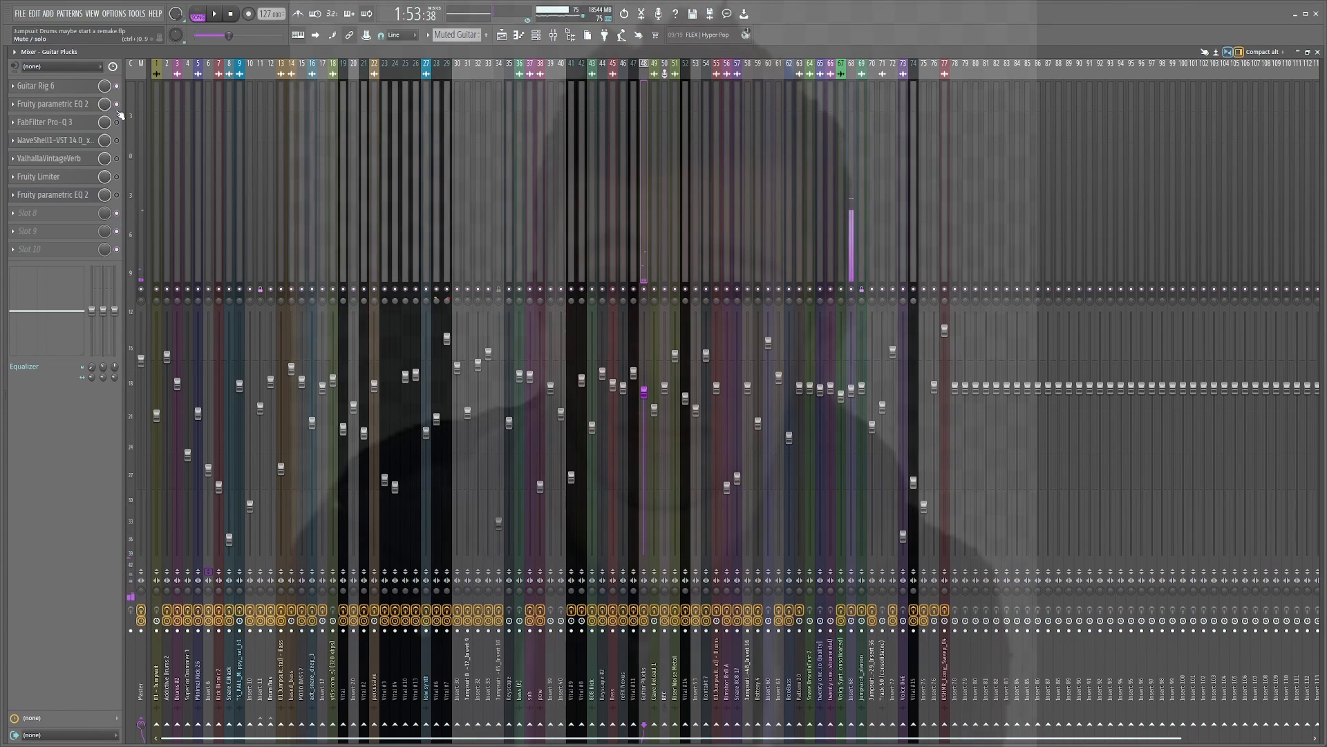
{"action": "key", "text": "space"}
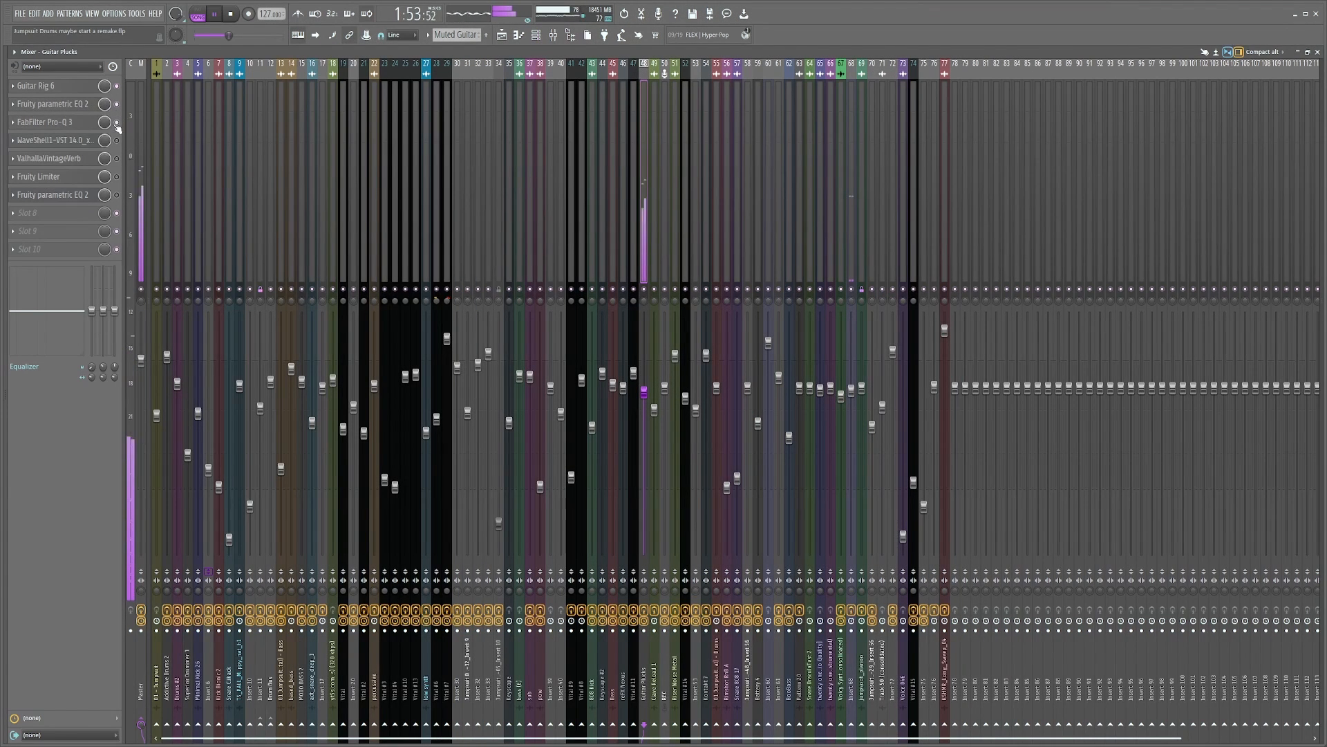
{"action": "left_click", "coordinate": [65, 123]}
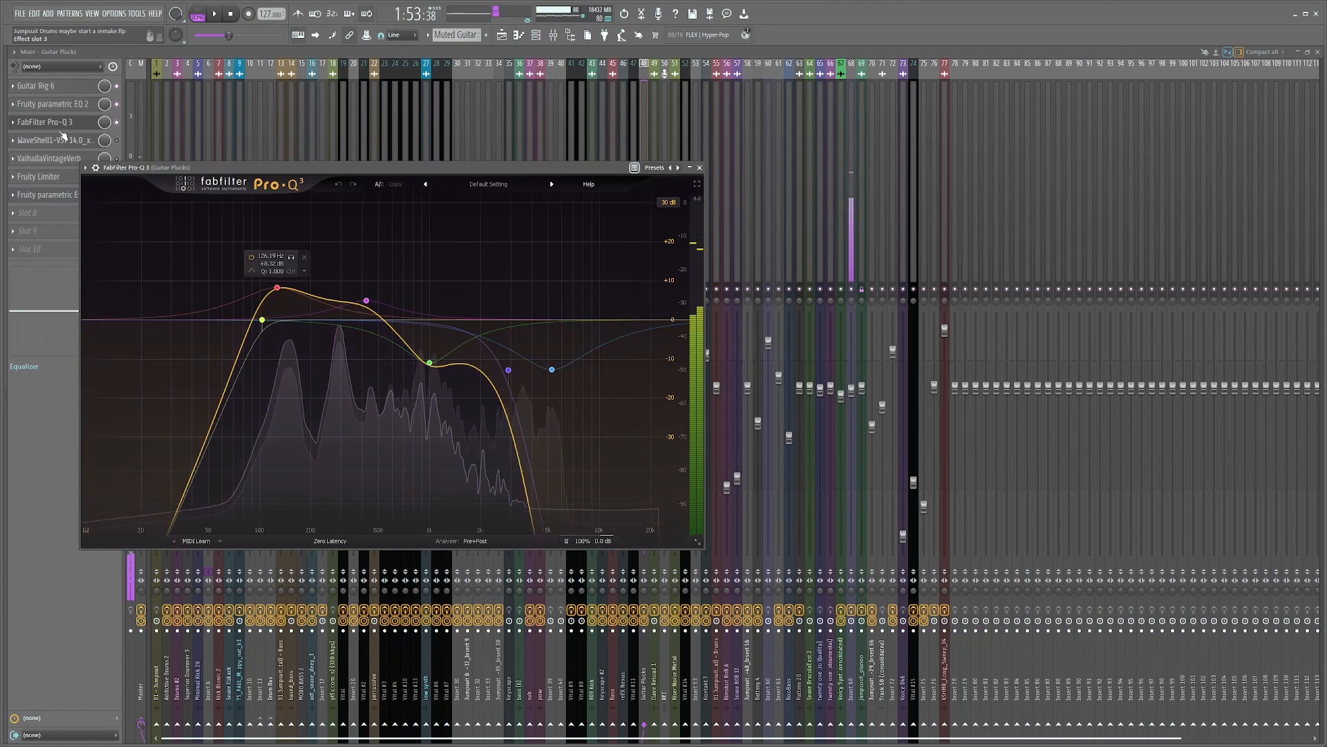
{"action": "left_click", "coordinate": [66, 123]}
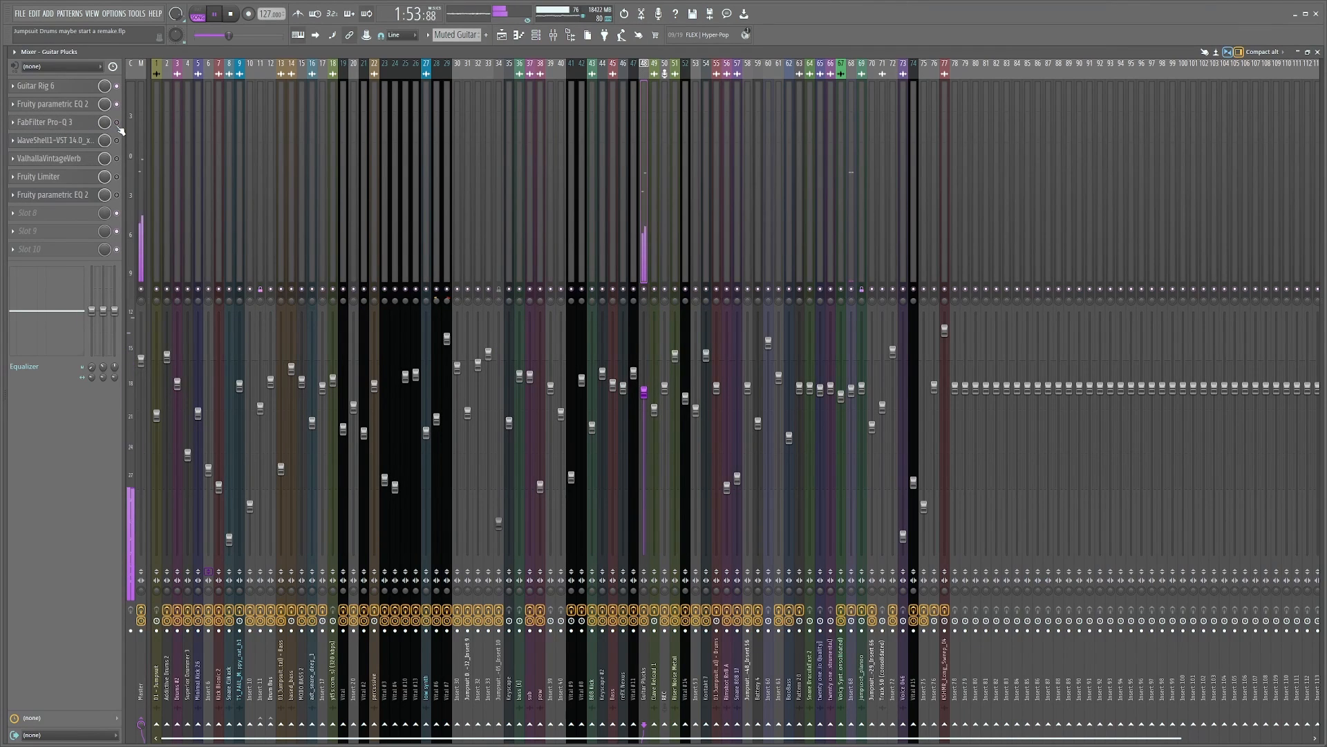
{"action": "key", "text": "space"}
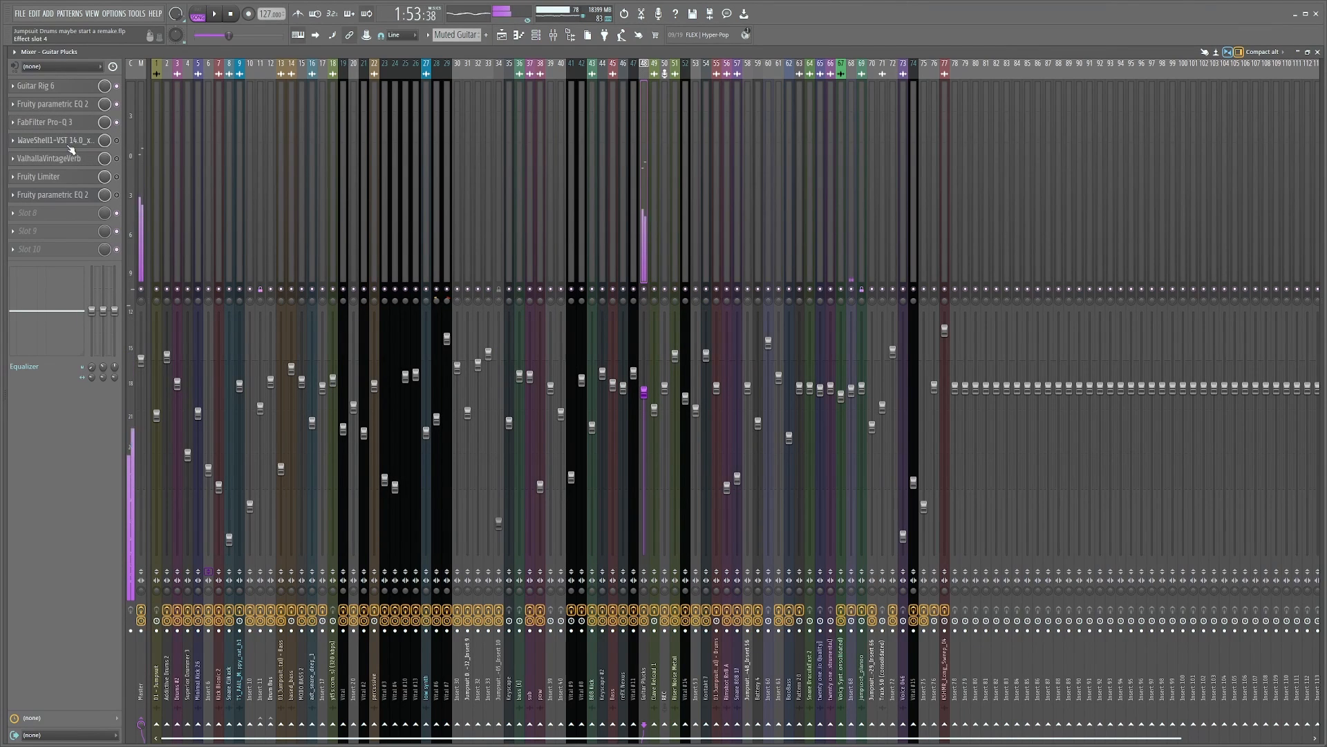
Step: Enable and open the Smack Attack transient shaper, play the guitar through it, and play the full chain with the remaining effects enabled
{"action": "left_click", "coordinate": [87, 142]}
{"action": "left_click_drag", "start_coordinate": [195, 270], "coordinate": [369, 210]}
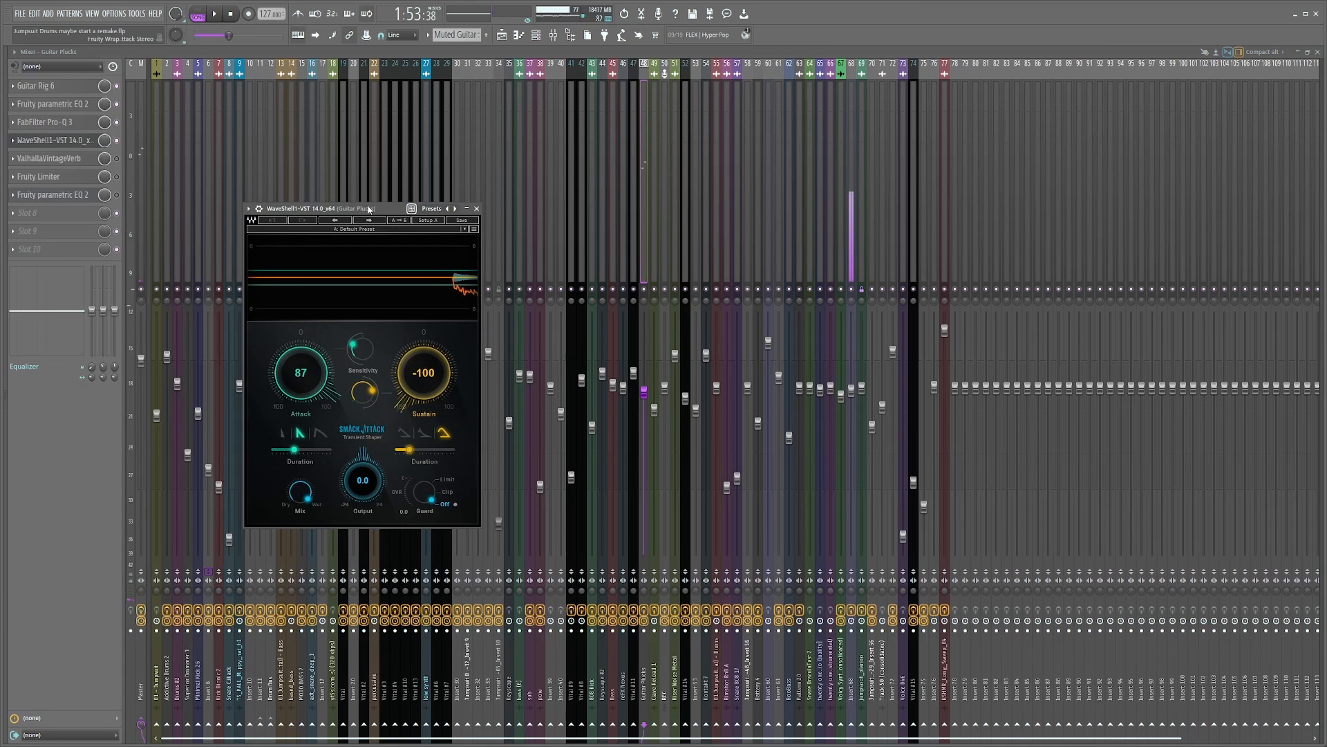
{"action": "key", "text": "space"}
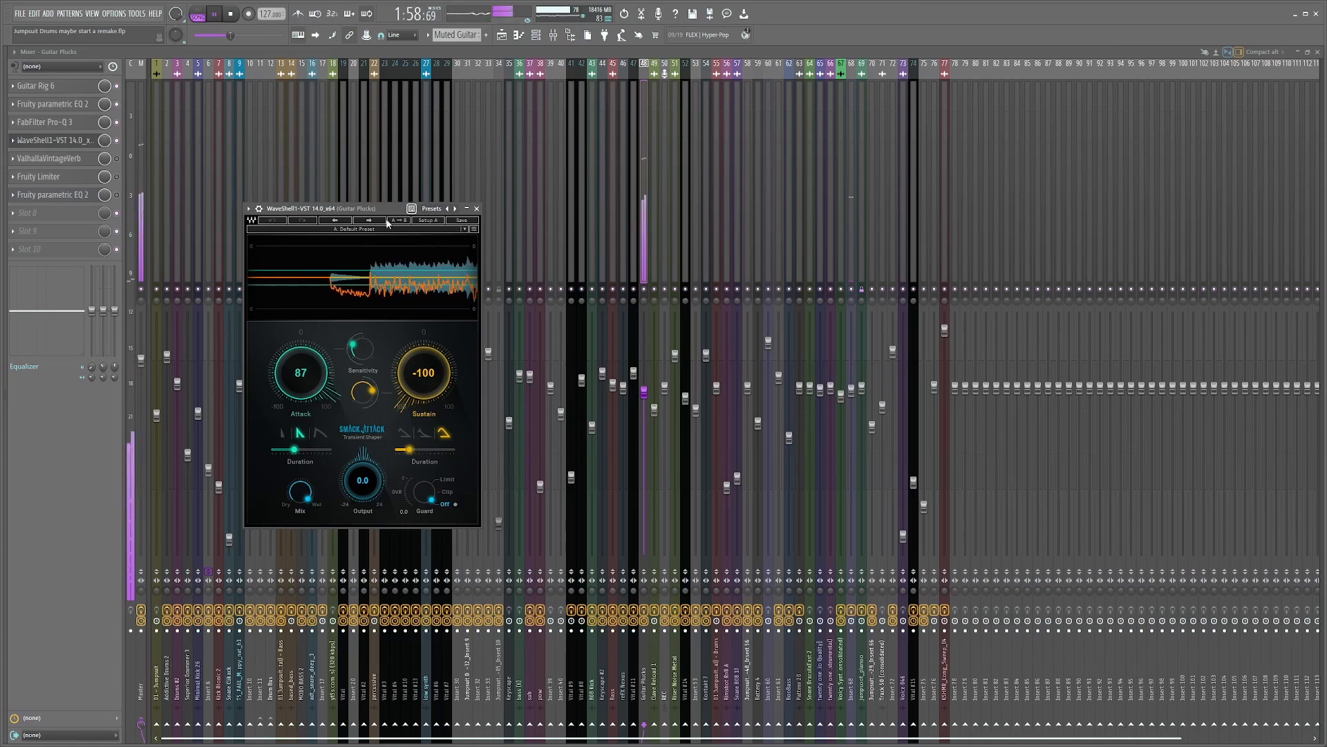
{"action": "left_click_drag", "start_coordinate": [375, 207], "coordinate": [446, 191]}
{"action": "key", "text": "Escape"}
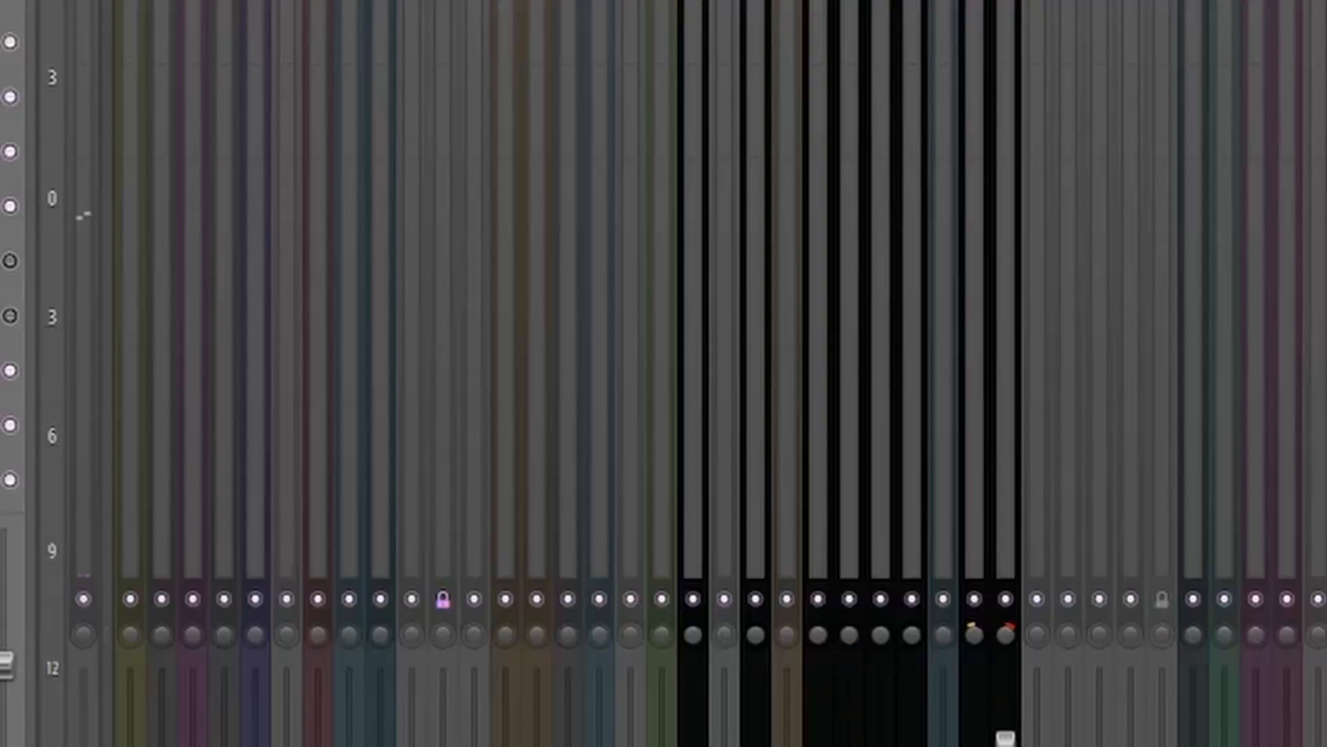
{"action": "key", "text": "space"}
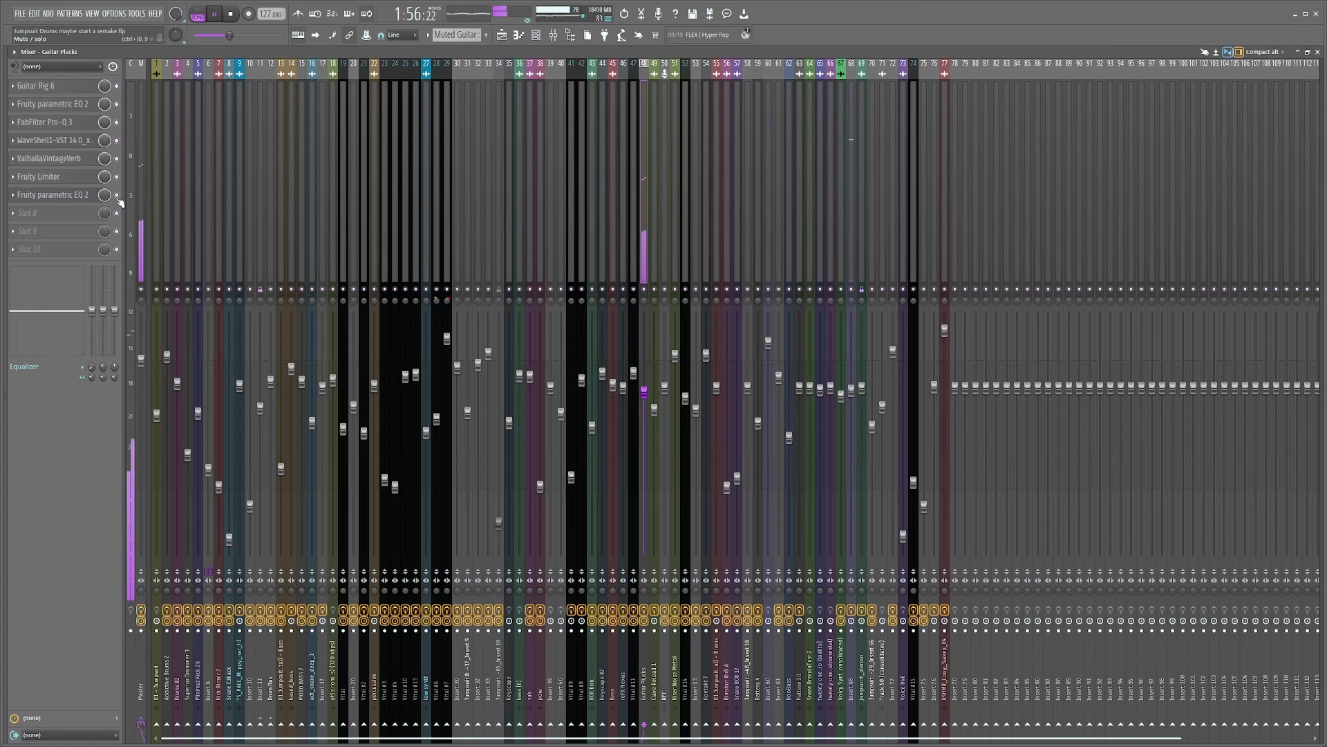
Step: Open the Flute Synth pattern's notes from the arrangement, look over the whole melody and play it
{"action": "left_click", "coordinate": [503, 36]}
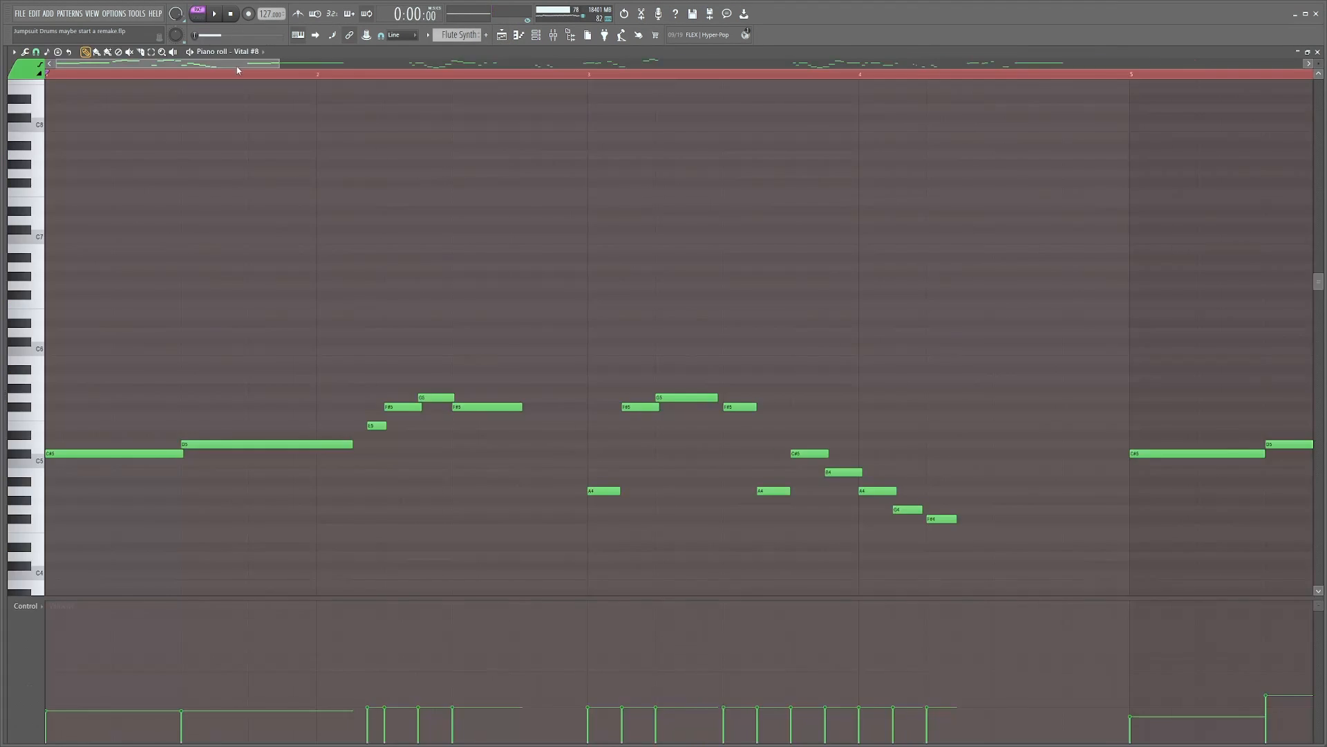
{"action": "scroll", "coordinate": [275, 154], "scroll_direction": "down", "scroll_amount": 2}
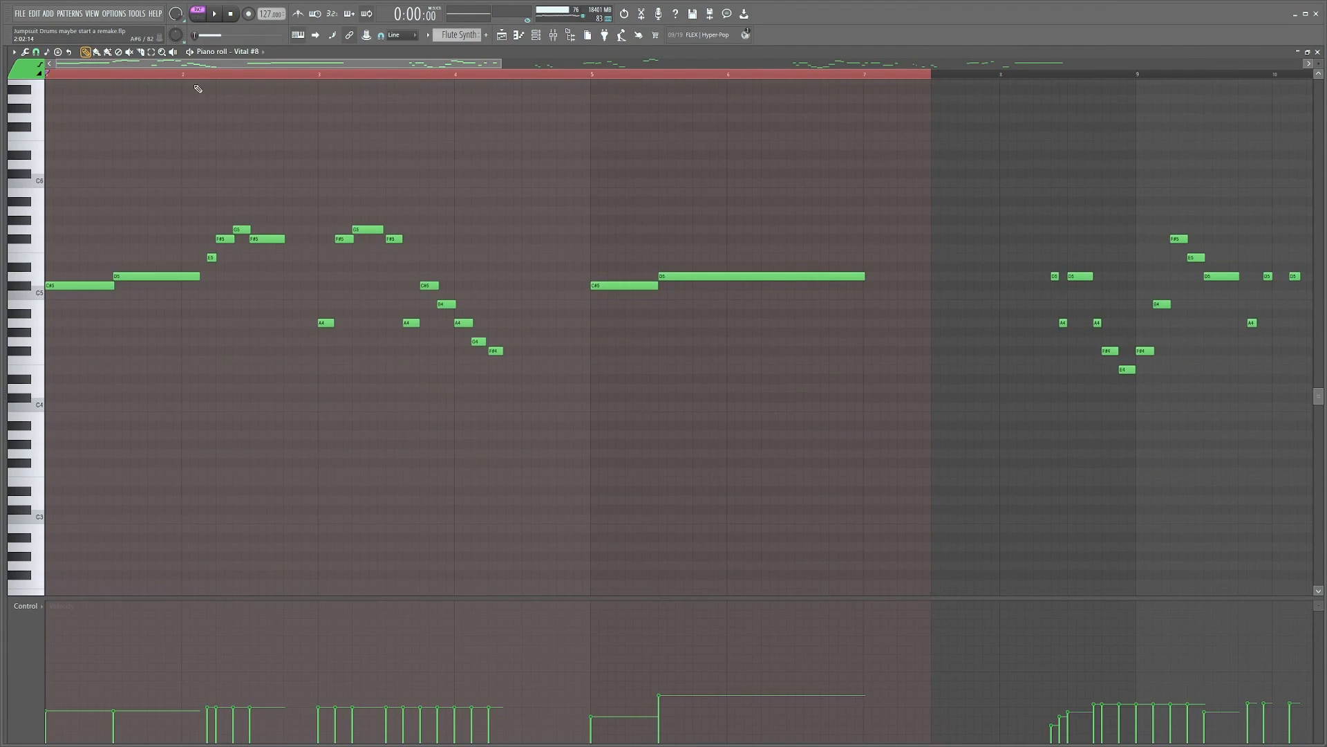
{"action": "scroll", "coordinate": [205, 70], "scroll_direction": "right", "scroll_amount": 2}
{"action": "scroll", "coordinate": [205, 69], "scroll_direction": "down", "scroll_amount": 3}
{"action": "key", "text": "ctrl+a"}
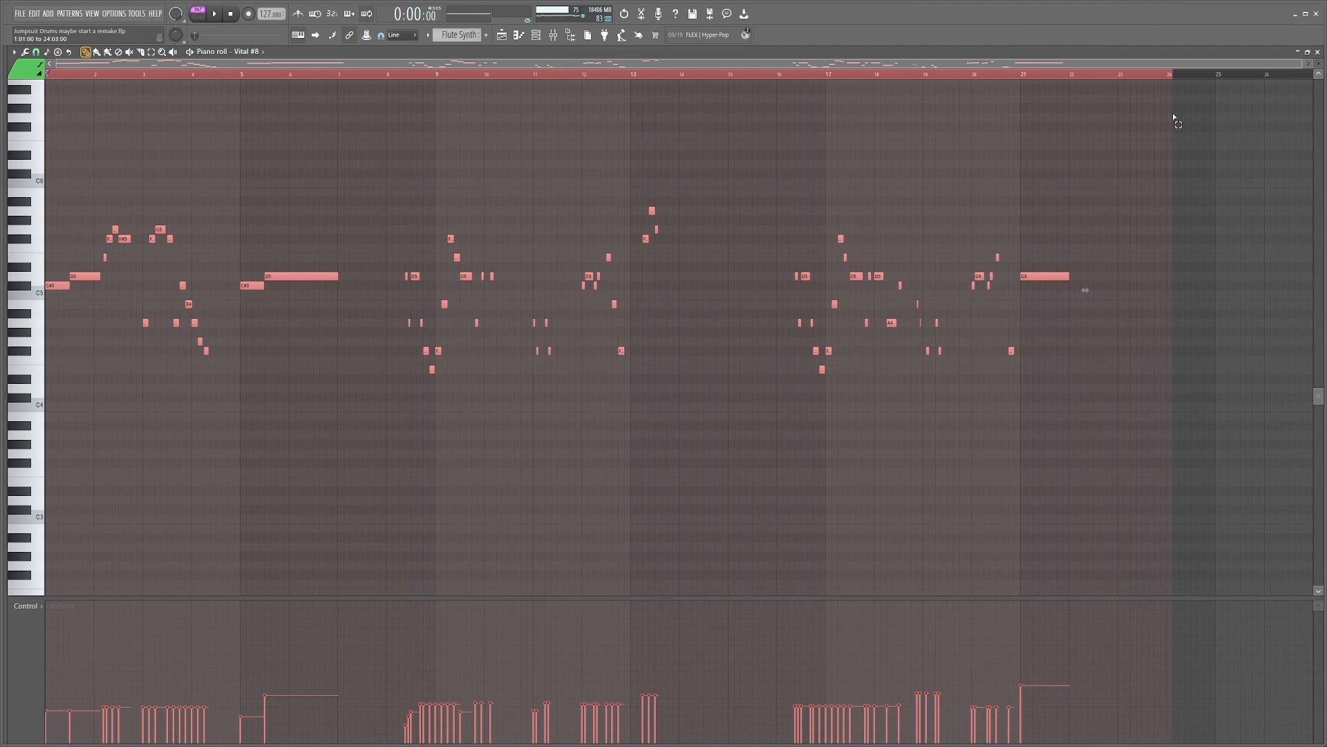
{"action": "left_click_drag", "start_coordinate": [1253, 145], "coordinate": [1206, 139]}
{"action": "left_click", "coordinate": [1212, 135]}
{"action": "scroll", "coordinate": [1211, 135], "scroll_direction": "up", "scroll_amount": 3}
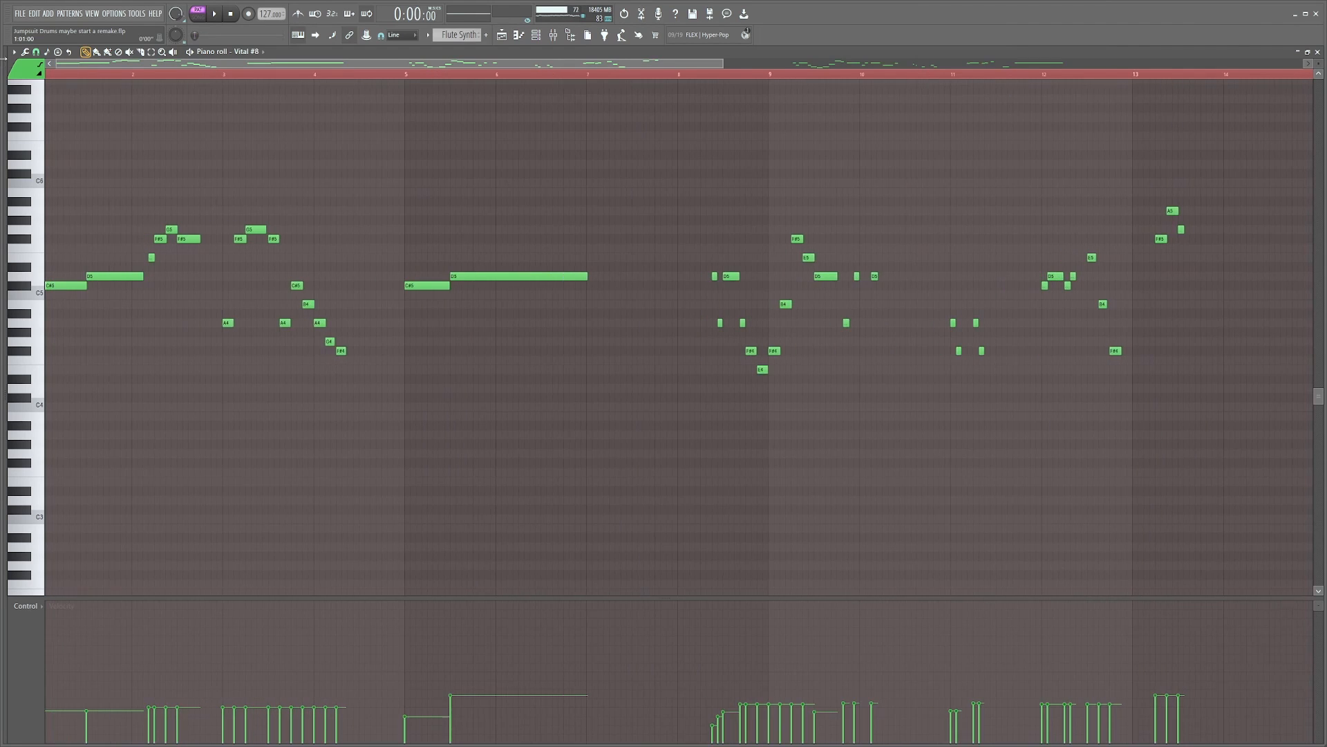
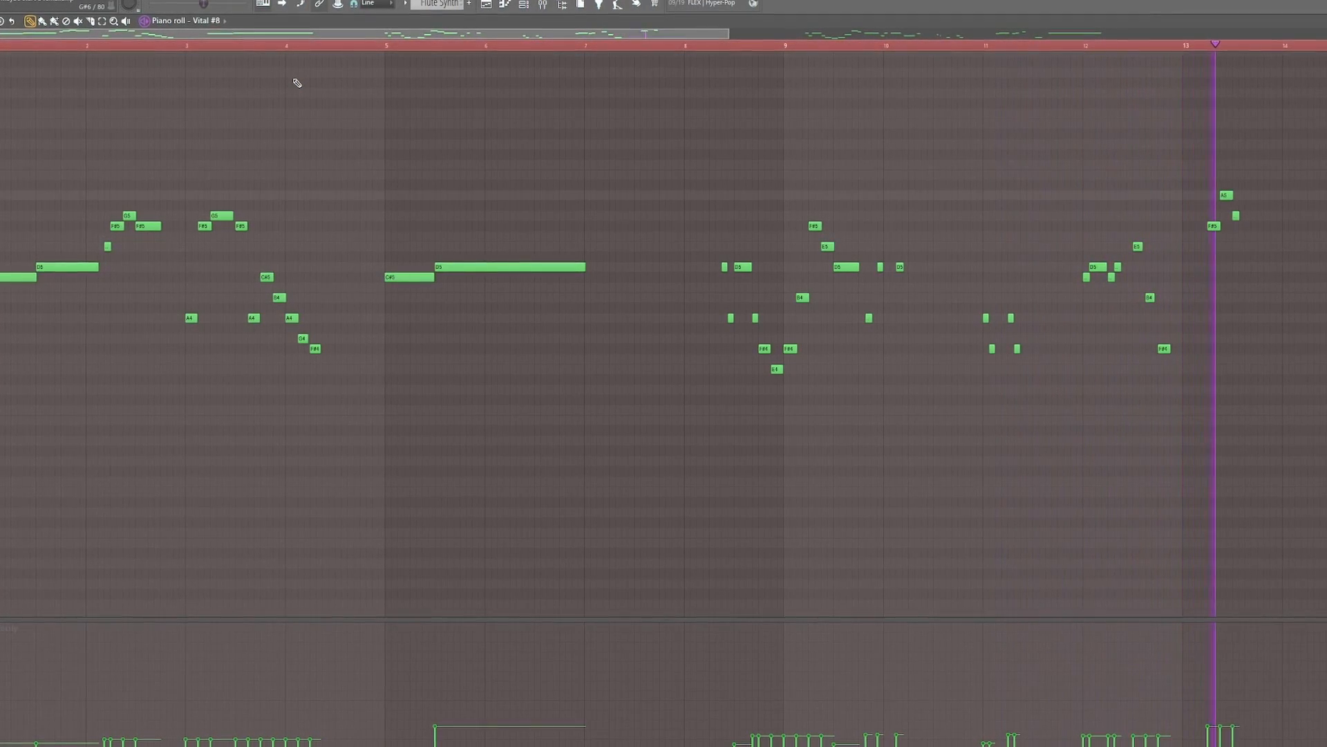
{"action": "scroll", "coordinate": [320, 53], "scroll_direction": "down", "scroll_amount": 3}
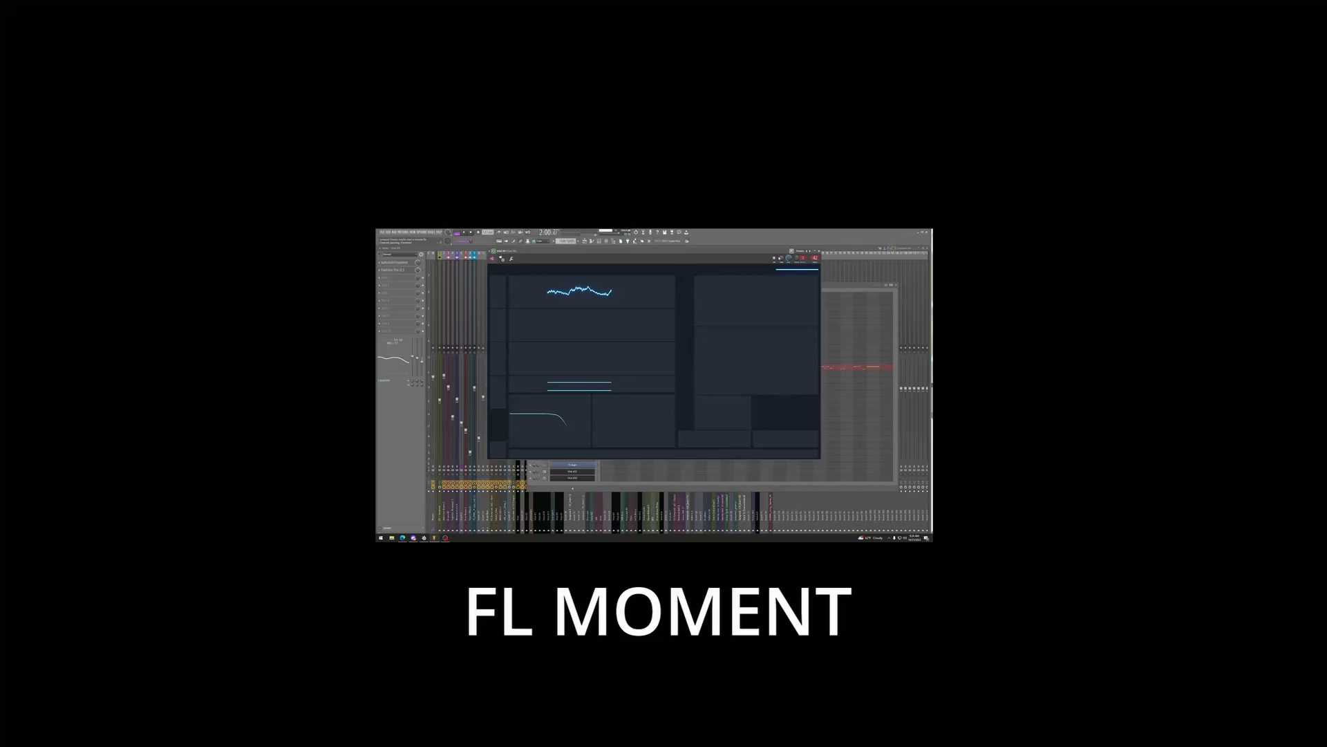
Step: Toggle a processing option in the Flute Synth's Vital wrapper settings to restore the plugin's blank interface
{"action": "left_click_drag", "start_coordinate": [398, 76], "coordinate": [398, 159]}
{"action": "left_click", "coordinate": [501, 293]}
{"action": "left_click", "coordinate": [491, 293]}
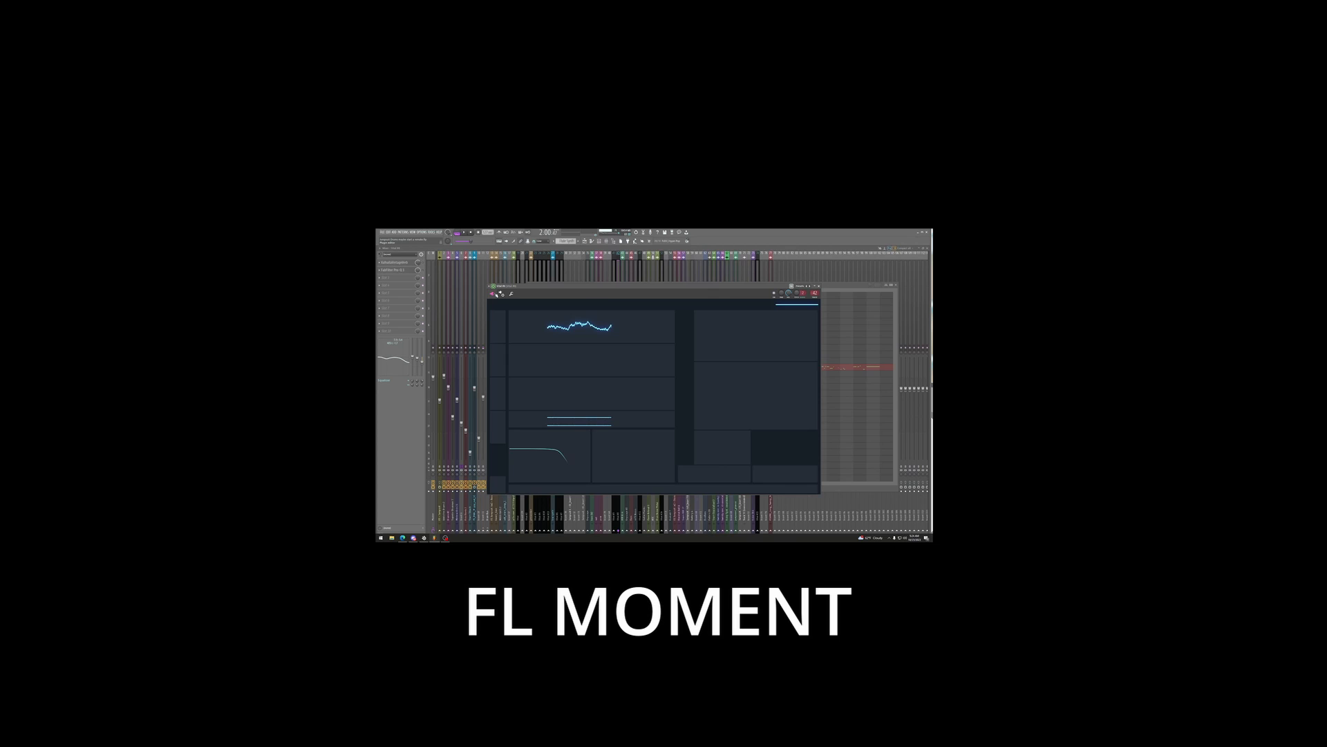
{"action": "left_click", "coordinate": [501, 293]}
{"action": "left_click", "coordinate": [511, 293]}
{"action": "left_click", "coordinate": [501, 293]}
{"action": "left_click", "coordinate": [508, 303]}
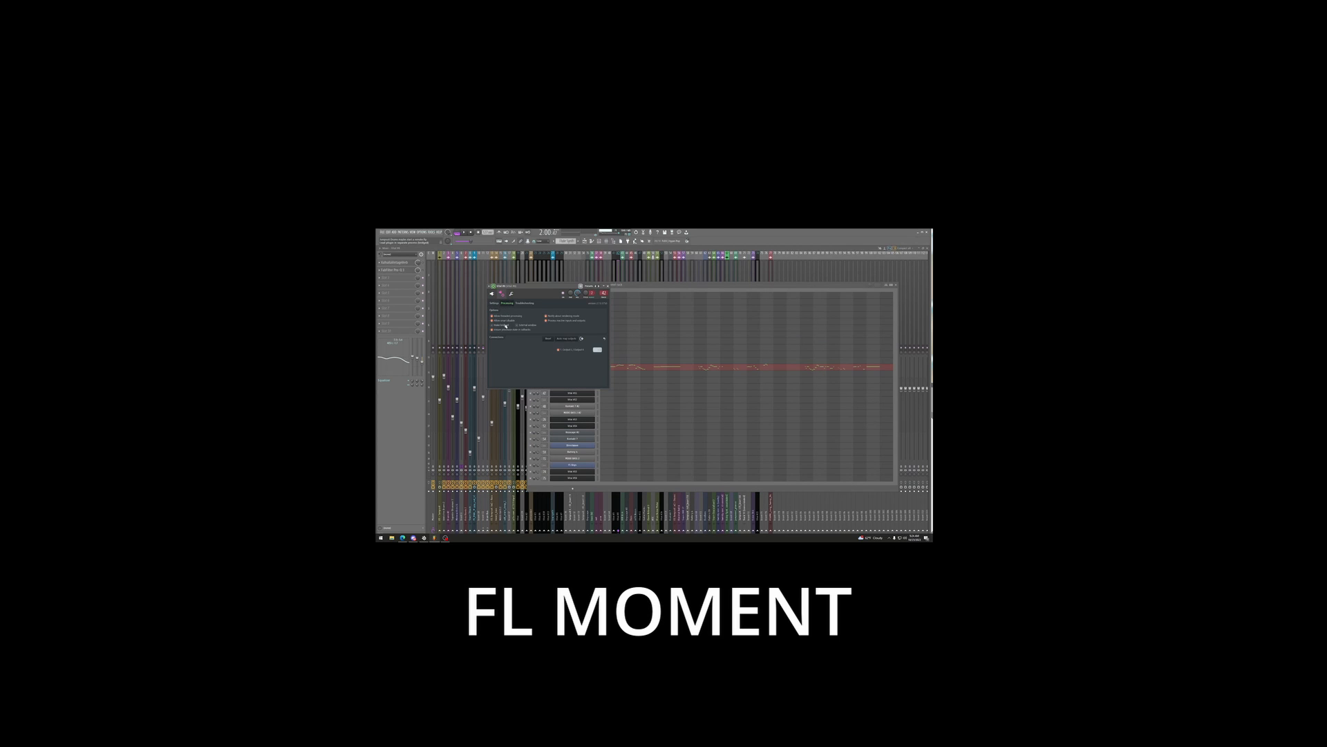
{"action": "left_click", "coordinate": [505, 326]}
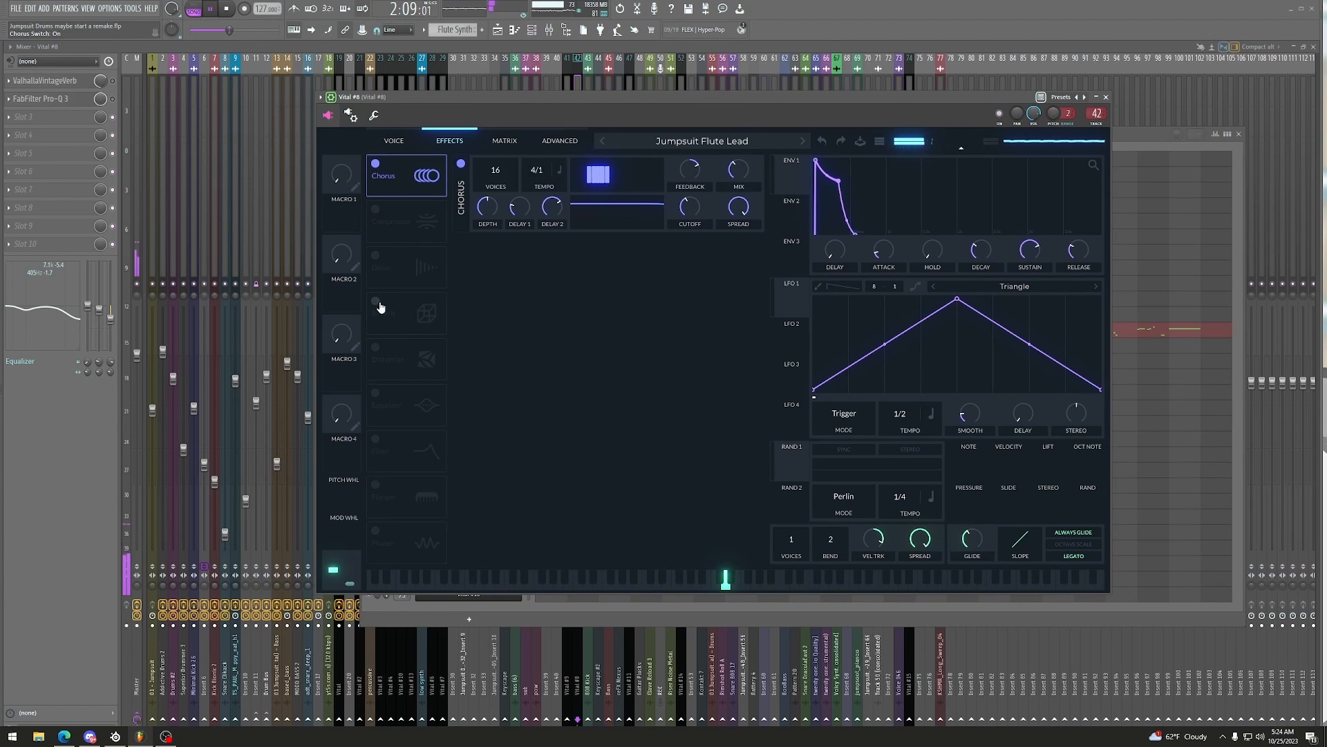
Step: Turn on the delay, reverb, distortion, equalizer and filter one by one in the Jumpsuit Flute Lead patch during playback, and close Vital
{"action": "left_click", "coordinate": [375, 268]}
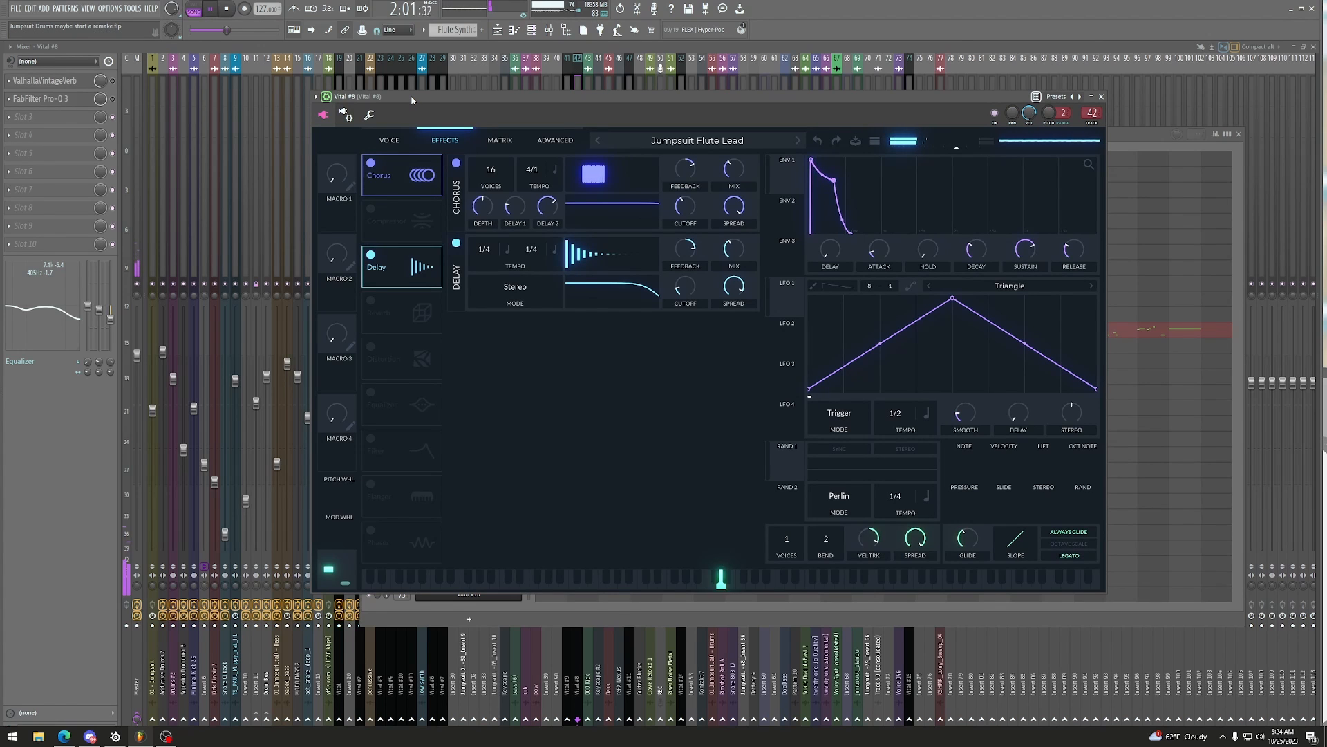
{"action": "left_click", "coordinate": [373, 314]}
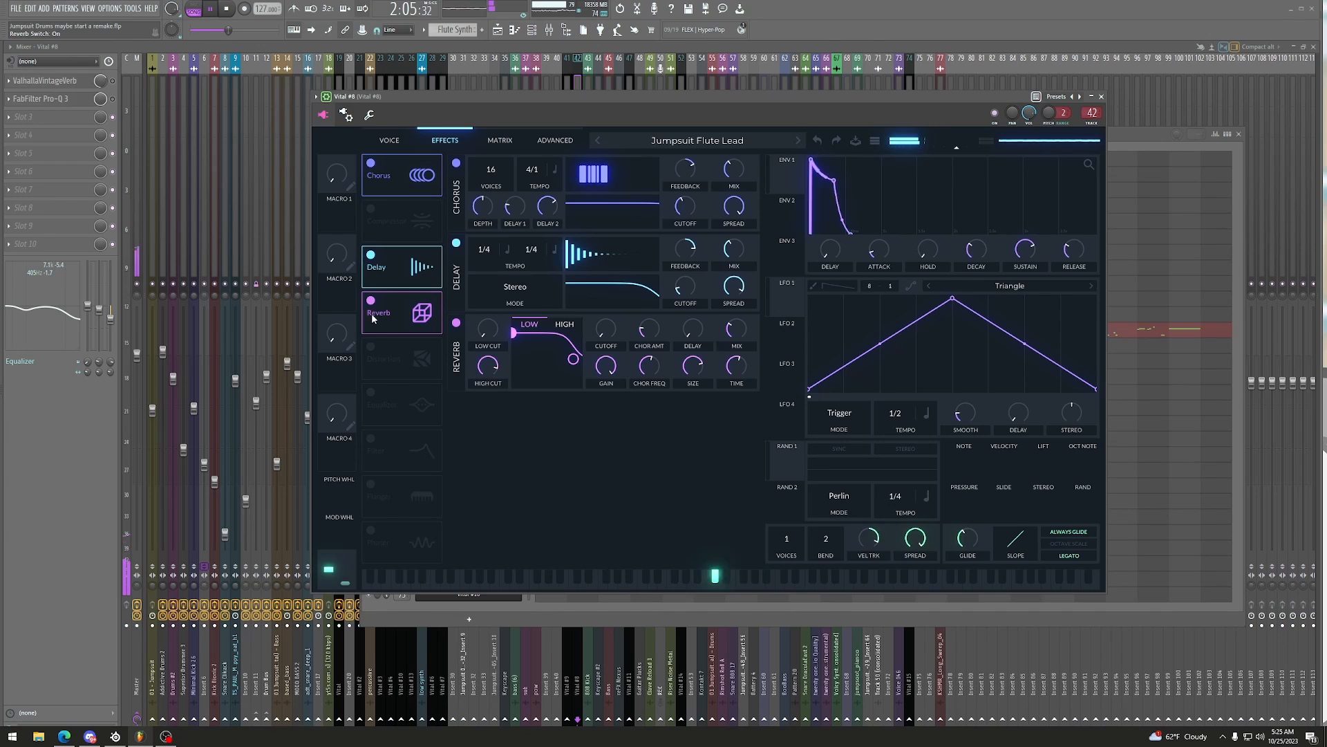
{"action": "left_click", "coordinate": [376, 354]}
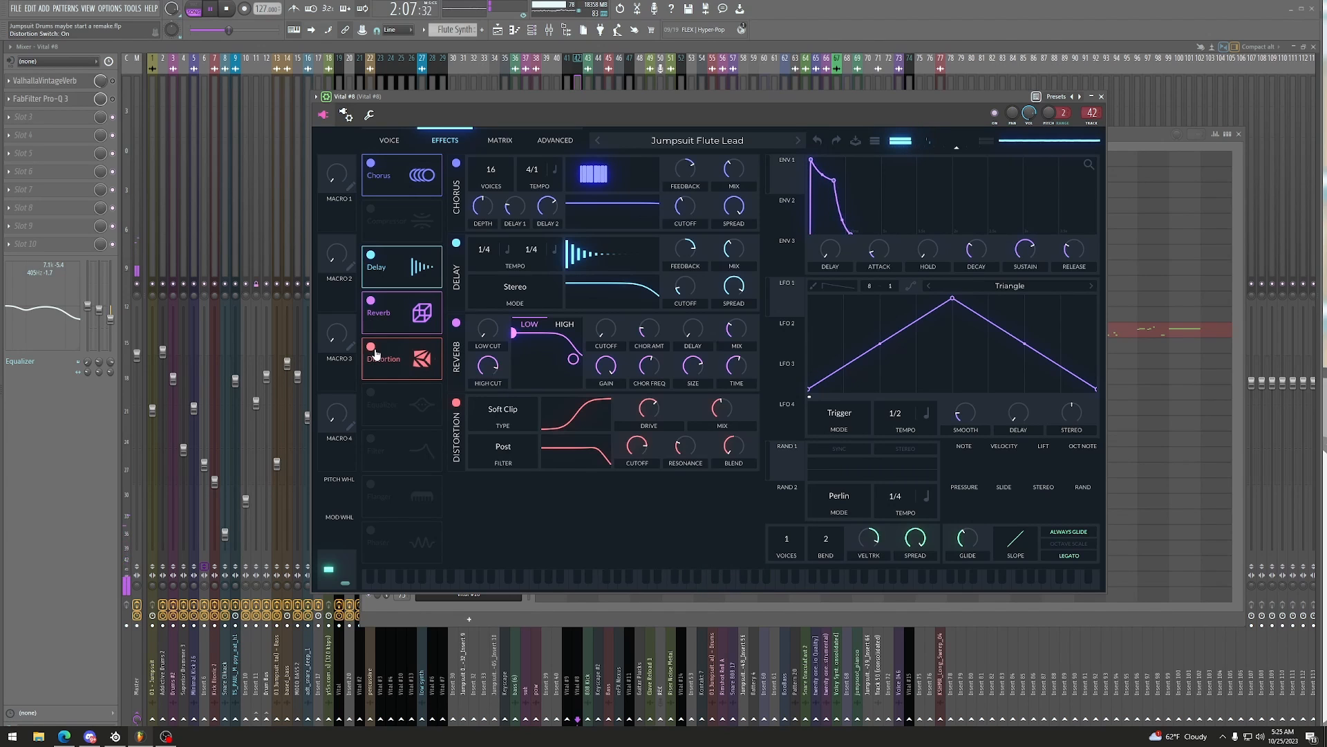
{"action": "left_click", "coordinate": [372, 393]}
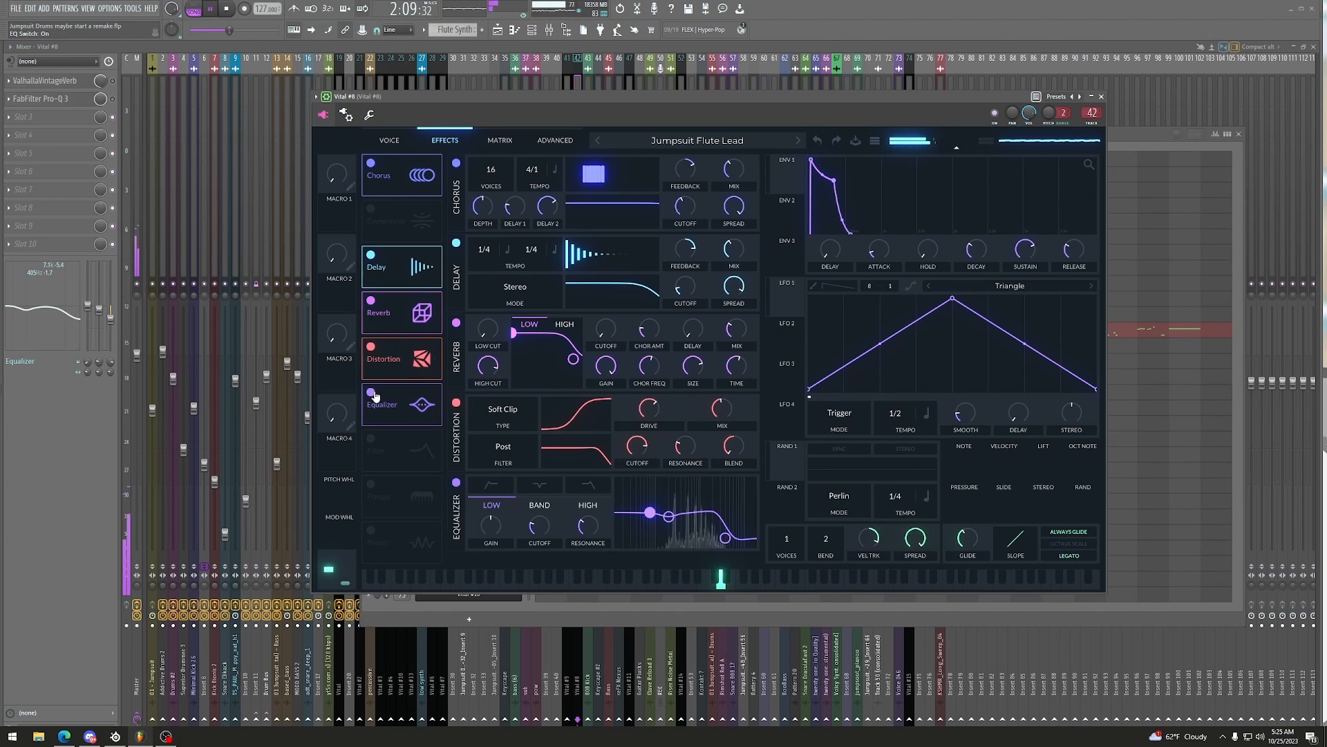
{"action": "left_click", "coordinate": [372, 440]}
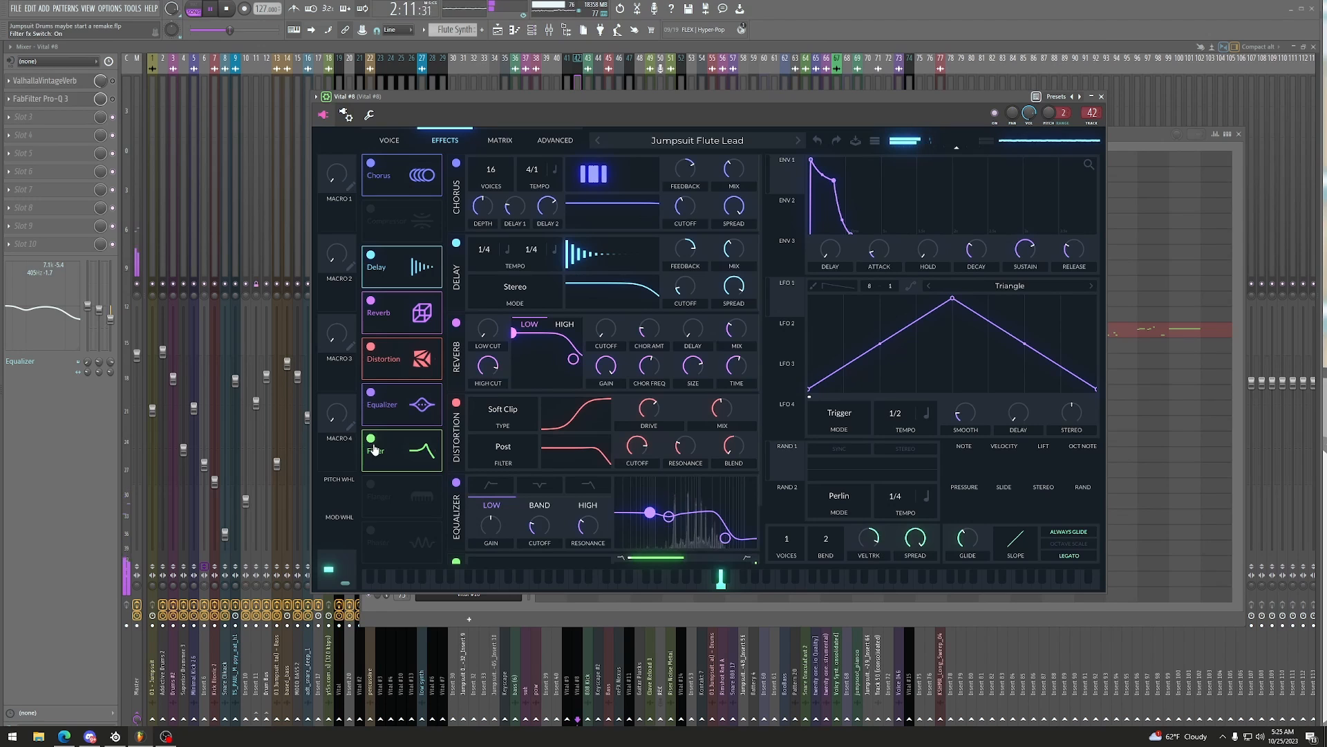
{"action": "scroll", "coordinate": [549, 434], "scroll_direction": "down", "scroll_amount": 3}
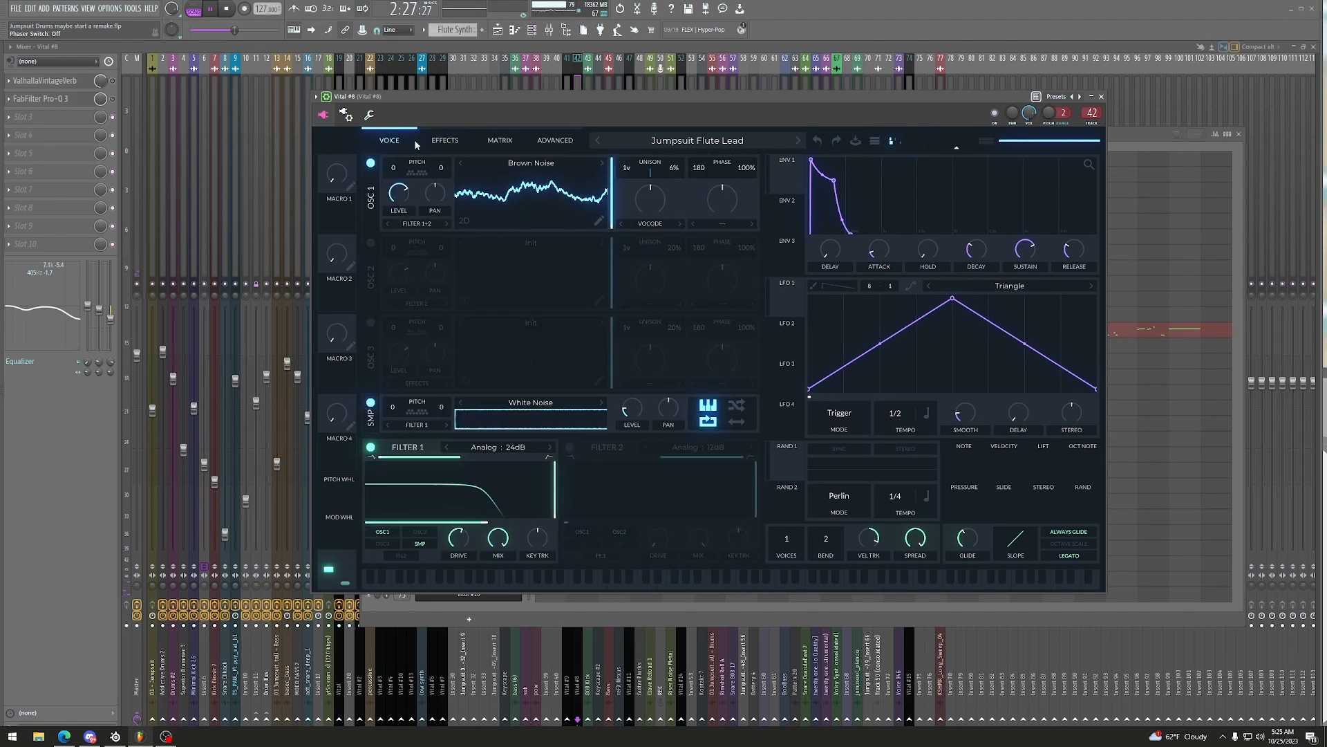
{"action": "left_click", "coordinate": [444, 139]}
{"action": "left_click", "coordinate": [1101, 96]}
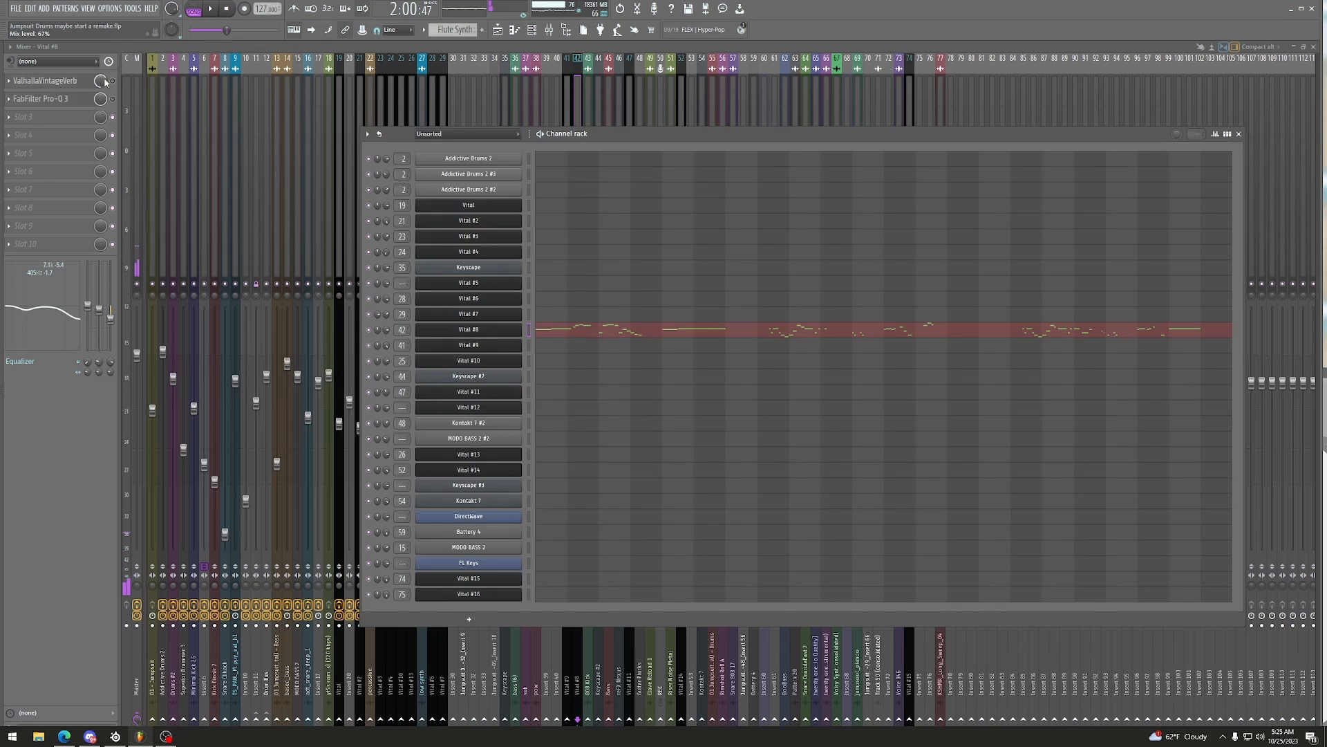
Step: Open ValhallaVintageVerb on the Vital #8 mixer track, examine its Concert Hall settings while the flute plays, and close it
{"action": "left_click", "coordinate": [45, 81]}
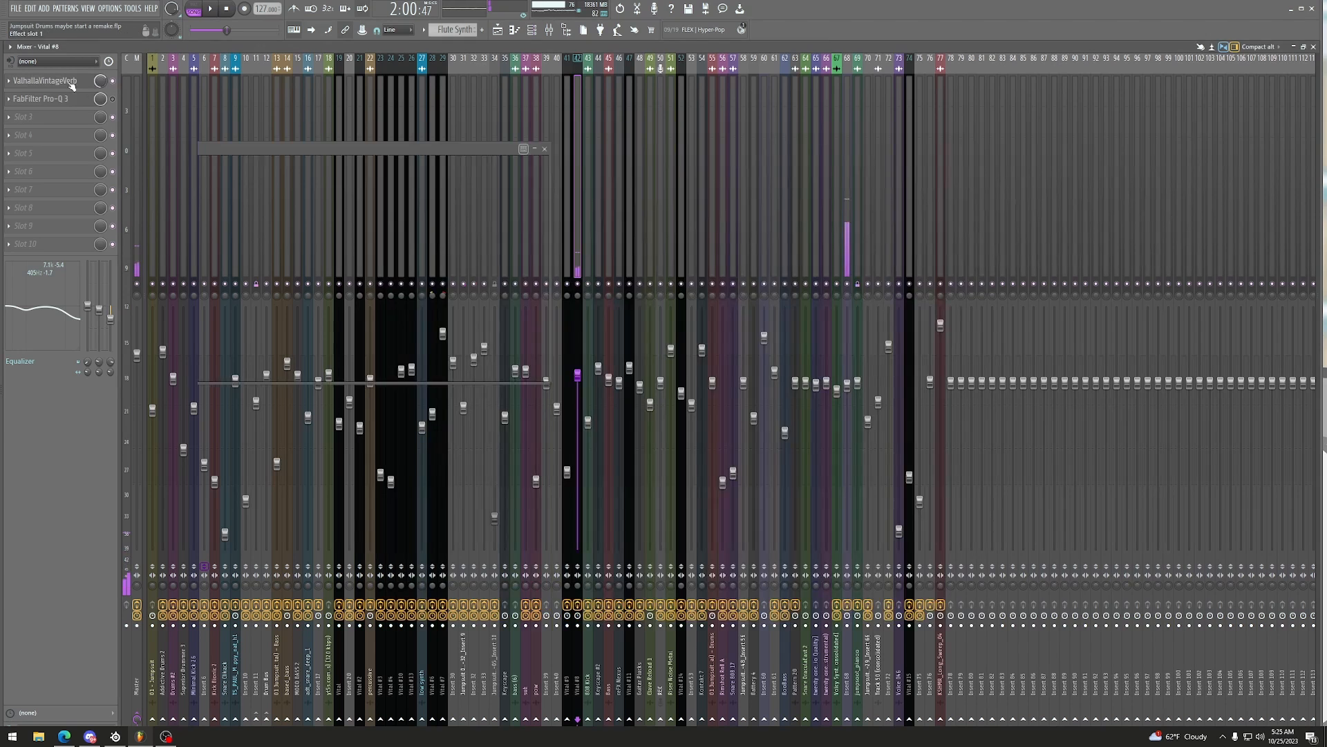
{"action": "left_click_drag", "start_coordinate": [225, 158], "coordinate": [496, 192]}
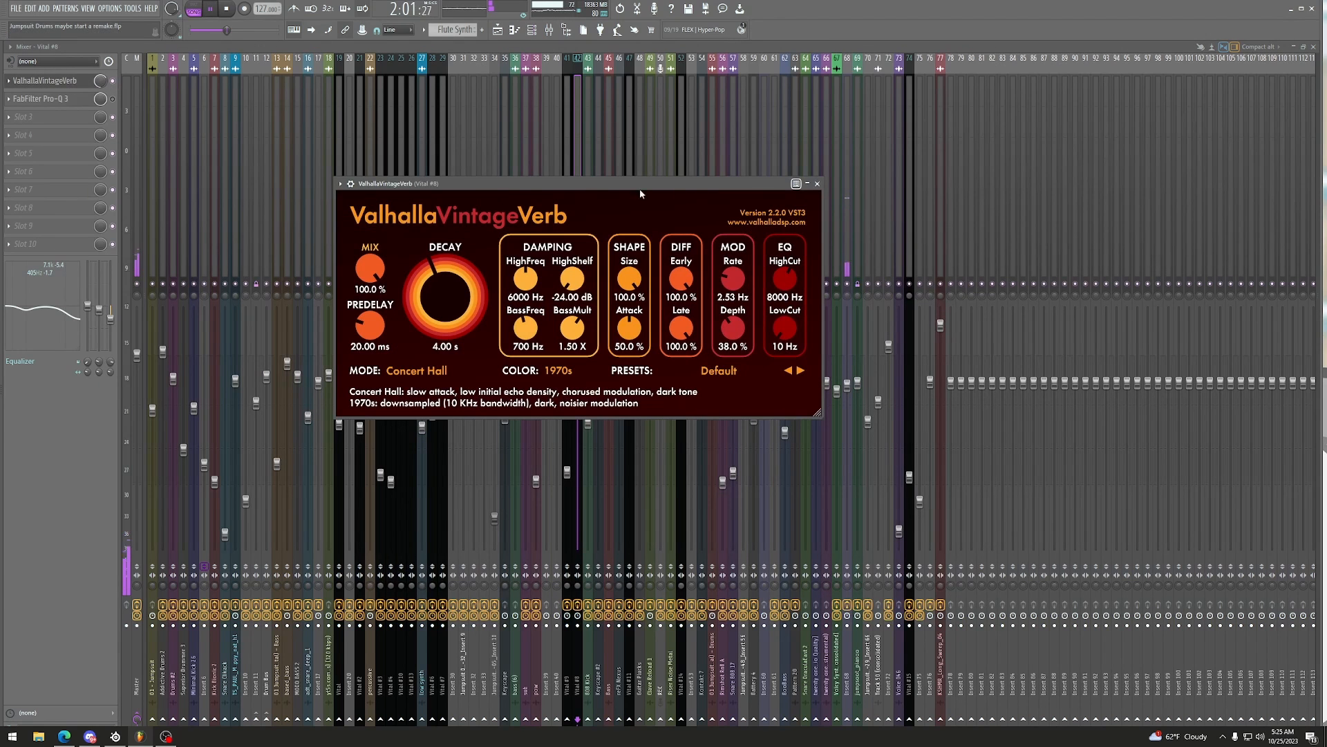
{"action": "left_click", "coordinate": [816, 184]}
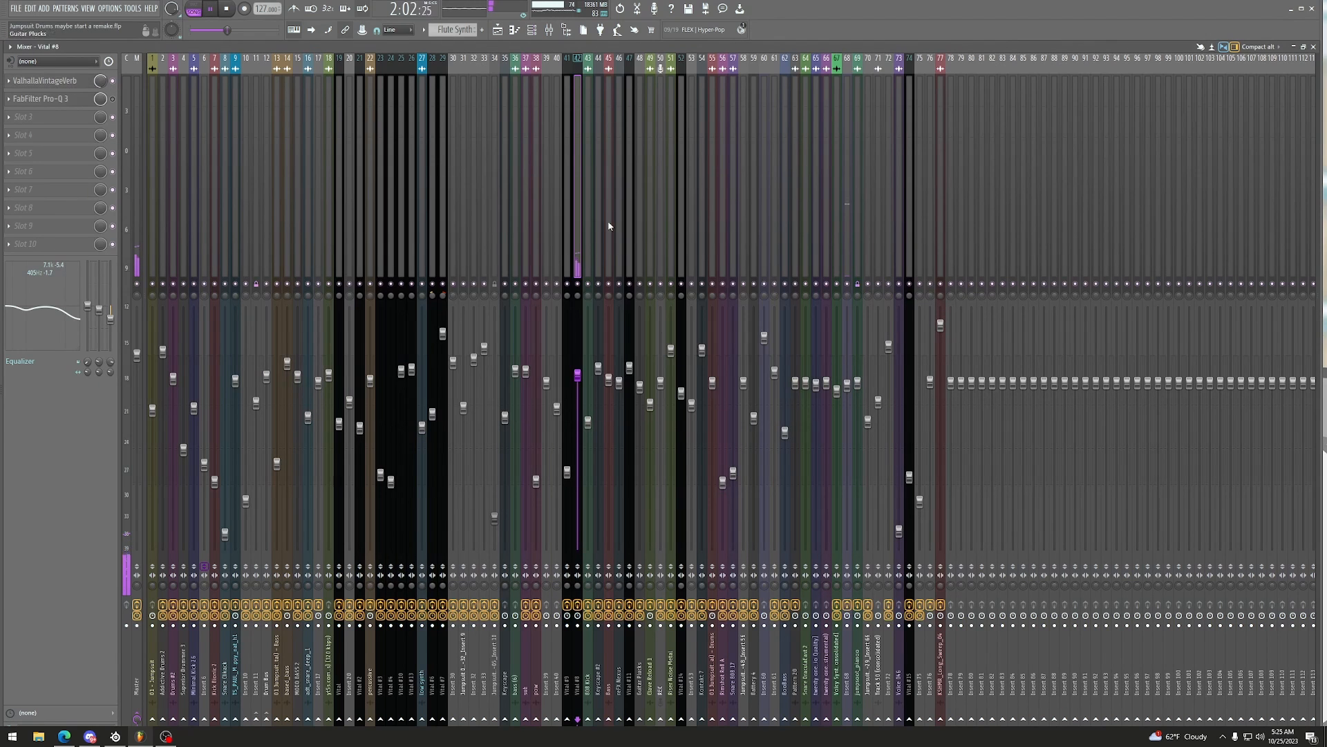
Step: Examine the flute's FabFilter Pro-Q 3 curve during playback and return to the arrangement
{"action": "left_click", "coordinate": [91, 102]}
{"action": "left_click_drag", "start_coordinate": [399, 151], "coordinate": [523, 129]}
{"action": "key", "text": "space"}
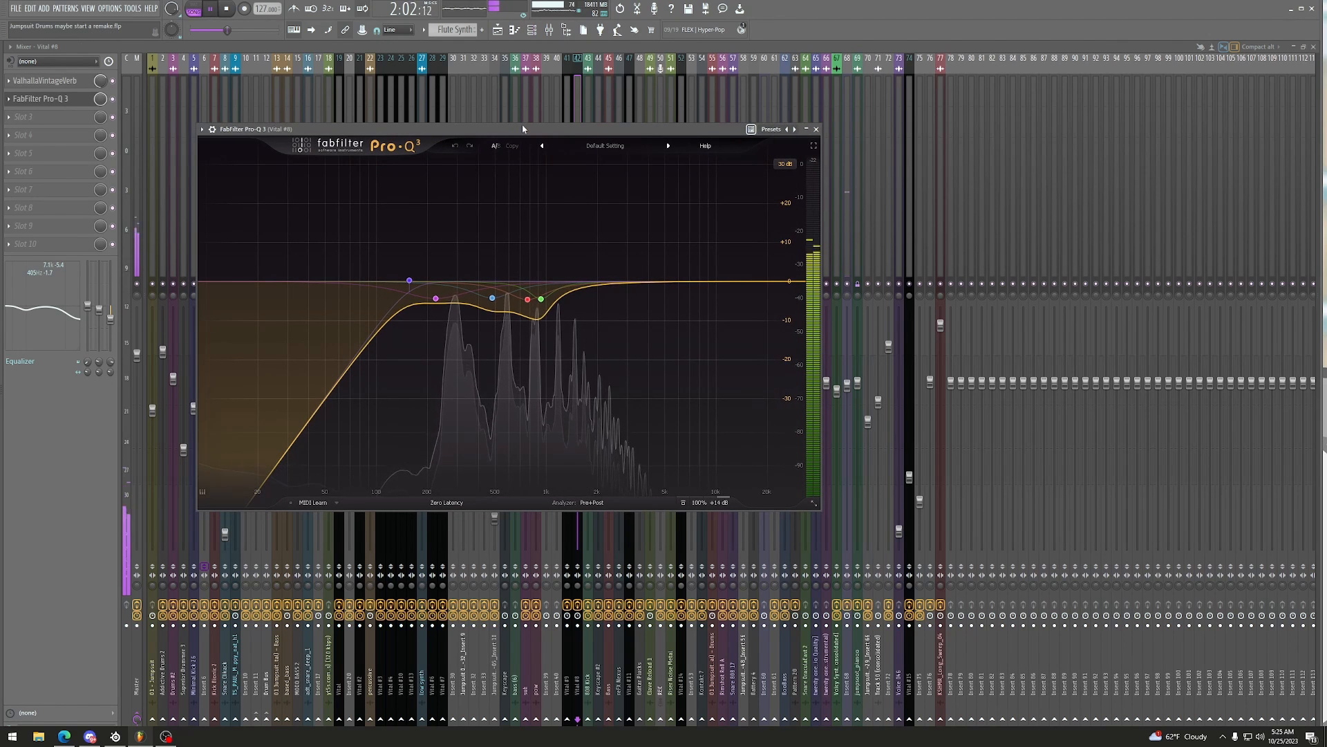
{"action": "left_click", "coordinate": [816, 129]}
{"action": "key", "text": "F5"}
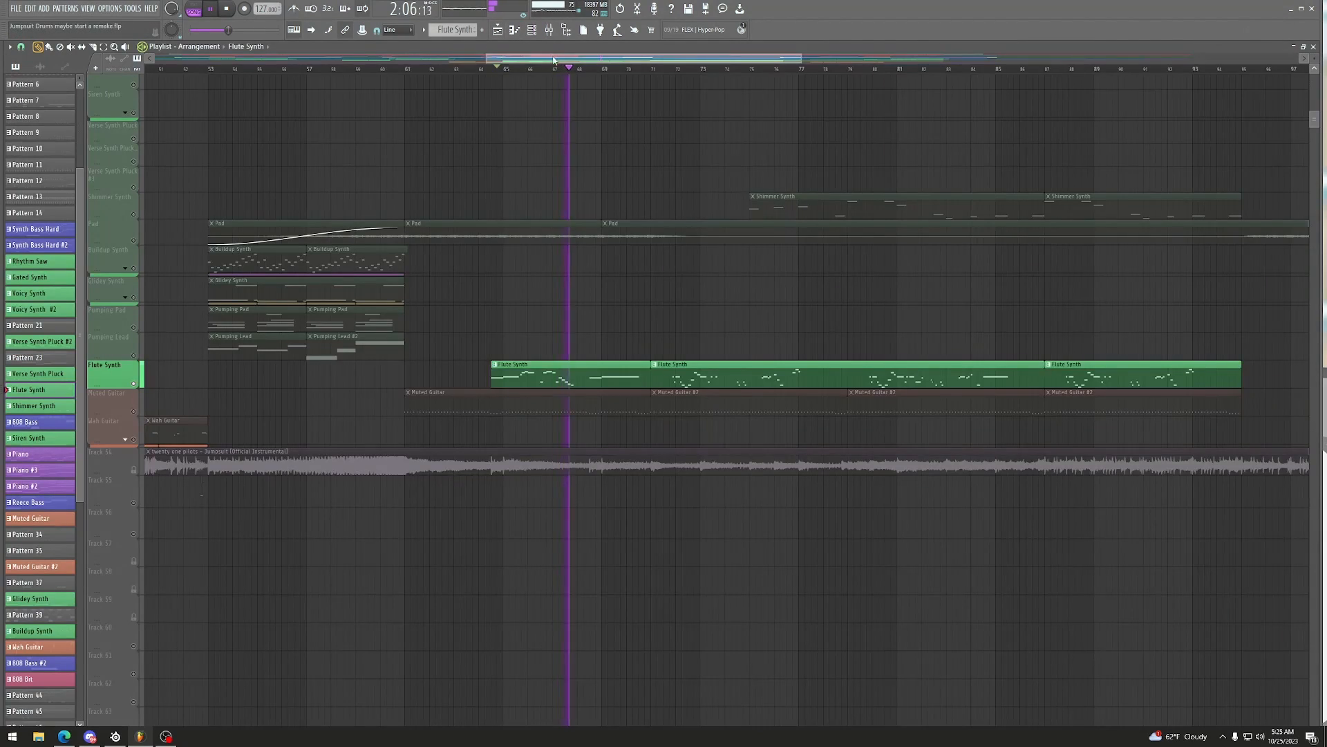
Step: Solo the Shimmer Synth track and open its first clip in the piano roll while it plays from that clip's start
{"action": "scroll", "coordinate": [565, 74], "scroll_direction": "up", "scroll_amount": 3}
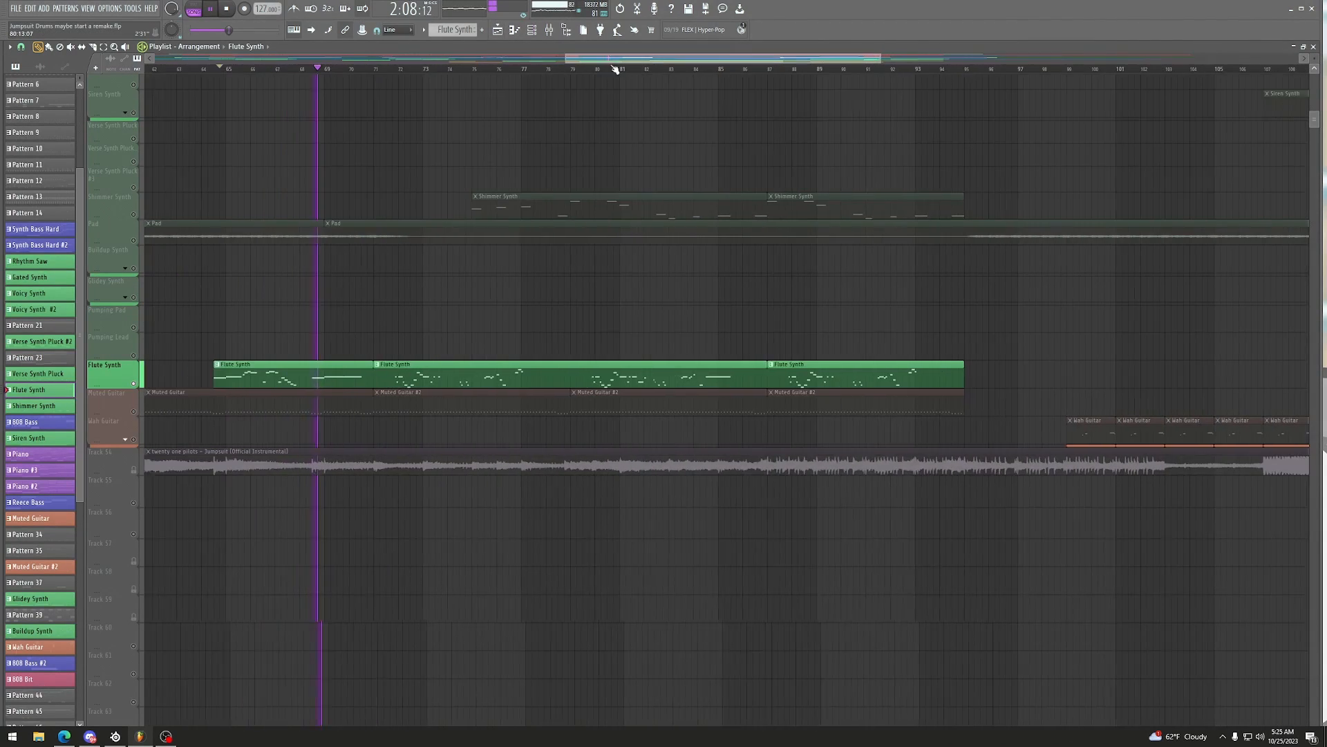
{"action": "scroll", "coordinate": [362, 248], "scroll_direction": "up", "scroll_amount": 2}
{"action": "key", "text": "space"}
{"action": "right_click", "coordinate": [134, 326]}
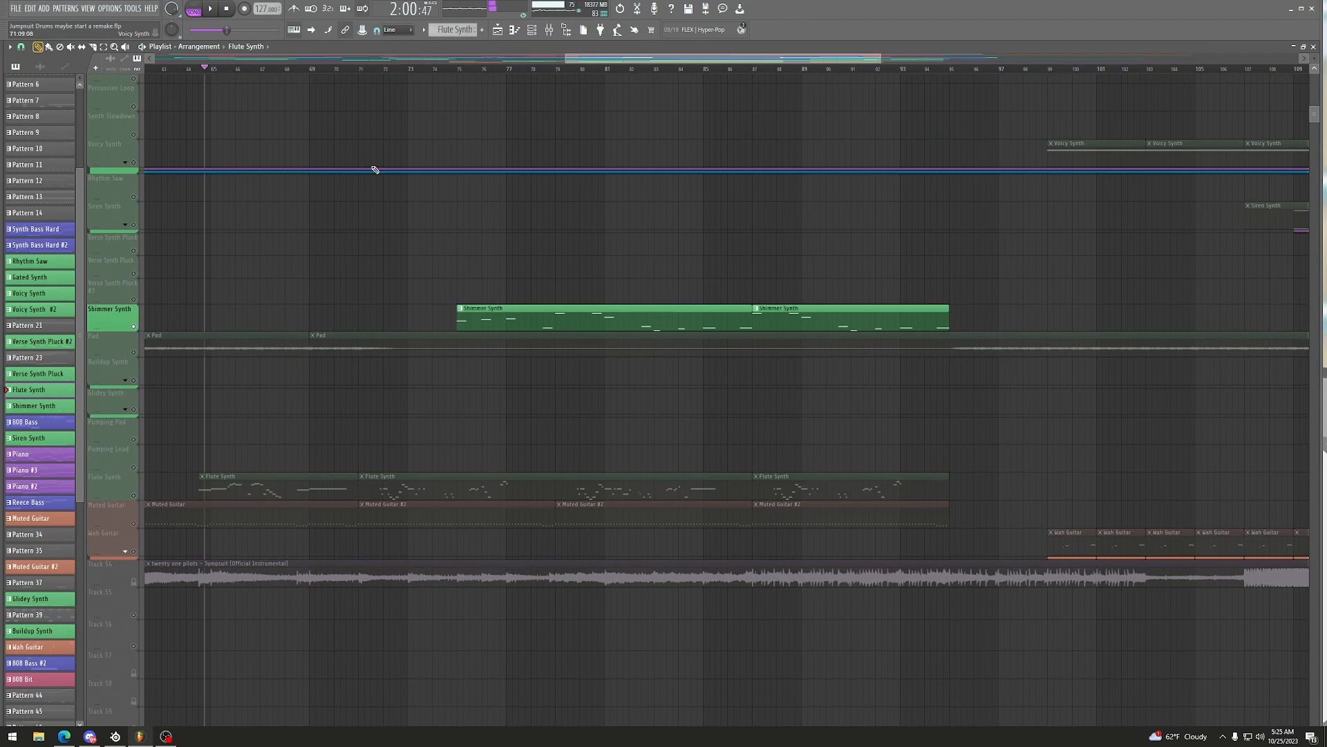
{"action": "left_click", "coordinate": [439, 70]}
{"action": "scroll", "coordinate": [439, 75], "scroll_direction": "up", "scroll_amount": 3}
{"action": "double_click", "coordinate": [495, 324]}
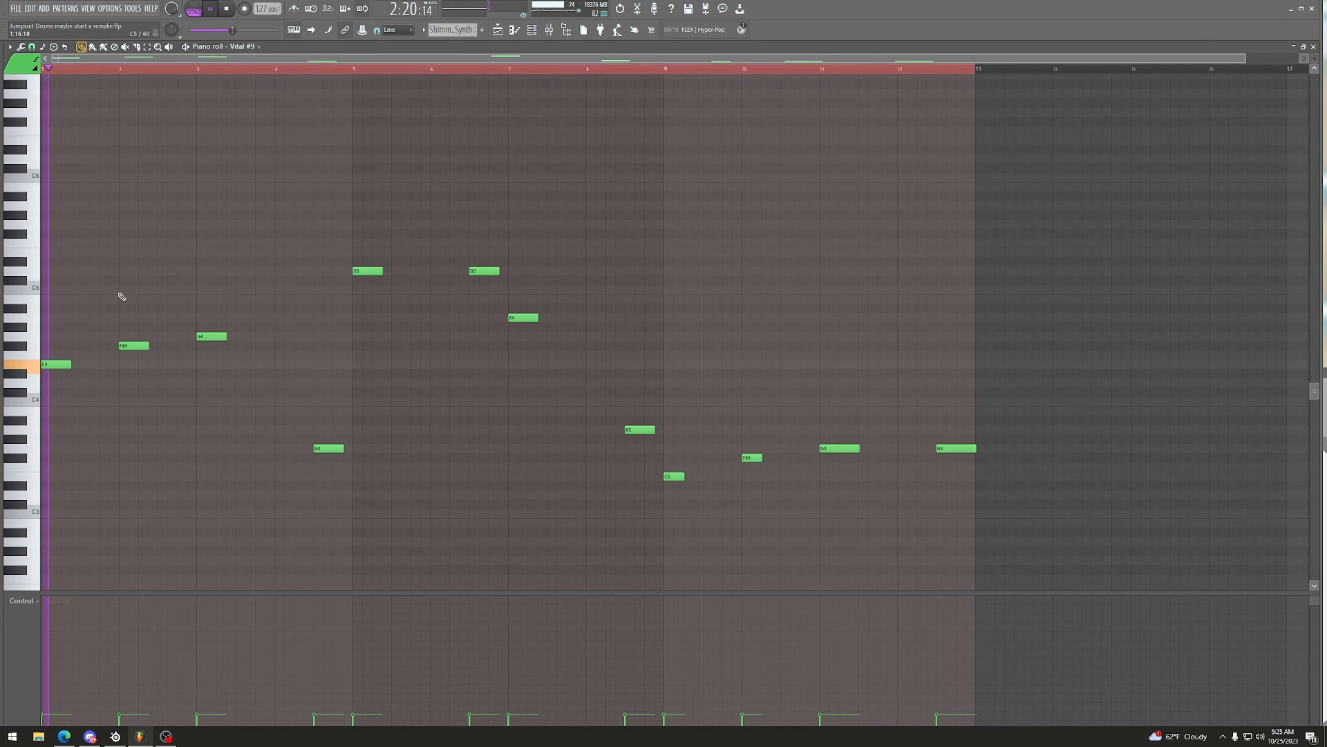
Step: Open the Shimmer Synth's Vital #9 and toggle a processing option in its wrapper settings to restore the plugin interface
{"action": "left_click", "coordinate": [532, 29]}
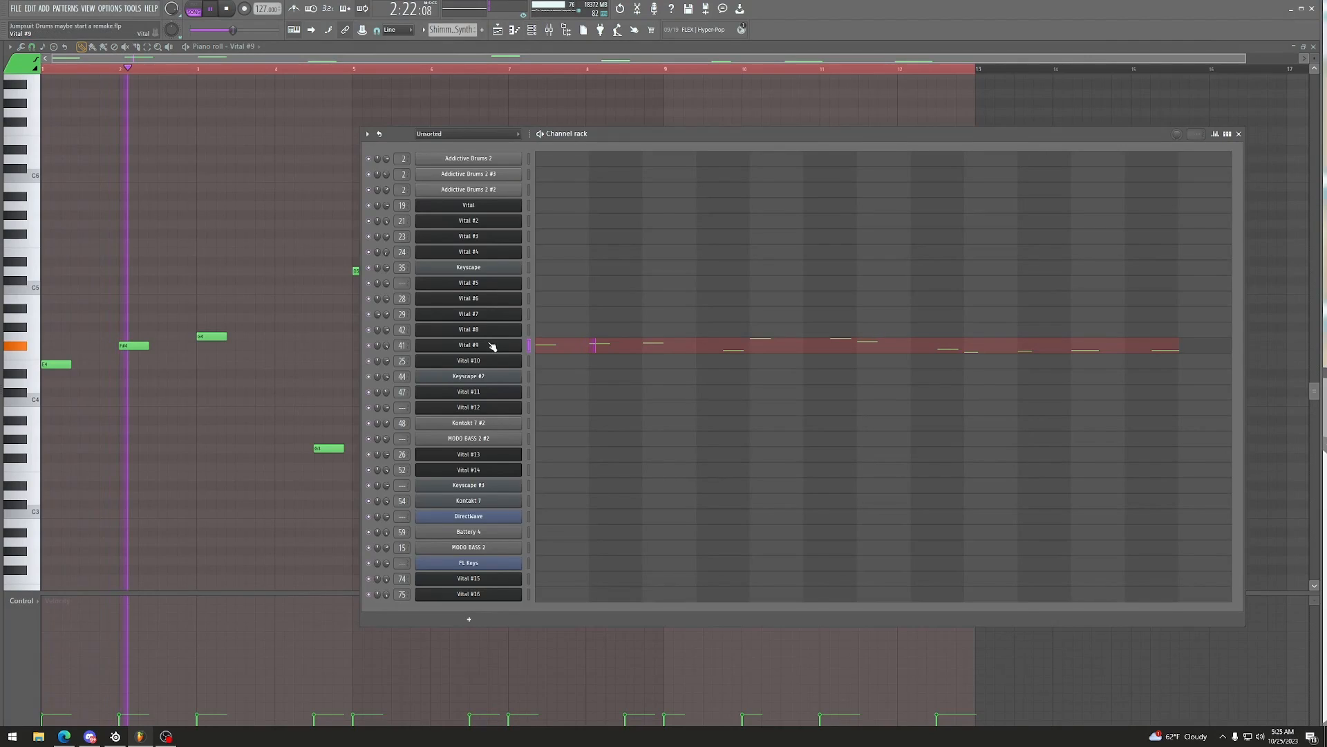
{"action": "left_click", "coordinate": [492, 345]}
{"action": "left_click_drag", "start_coordinate": [370, 114], "coordinate": [507, 129]}
{"action": "key", "text": "space"}
{"action": "left_click", "coordinate": [195, 143]}
{"action": "left_click", "coordinate": [217, 142]}
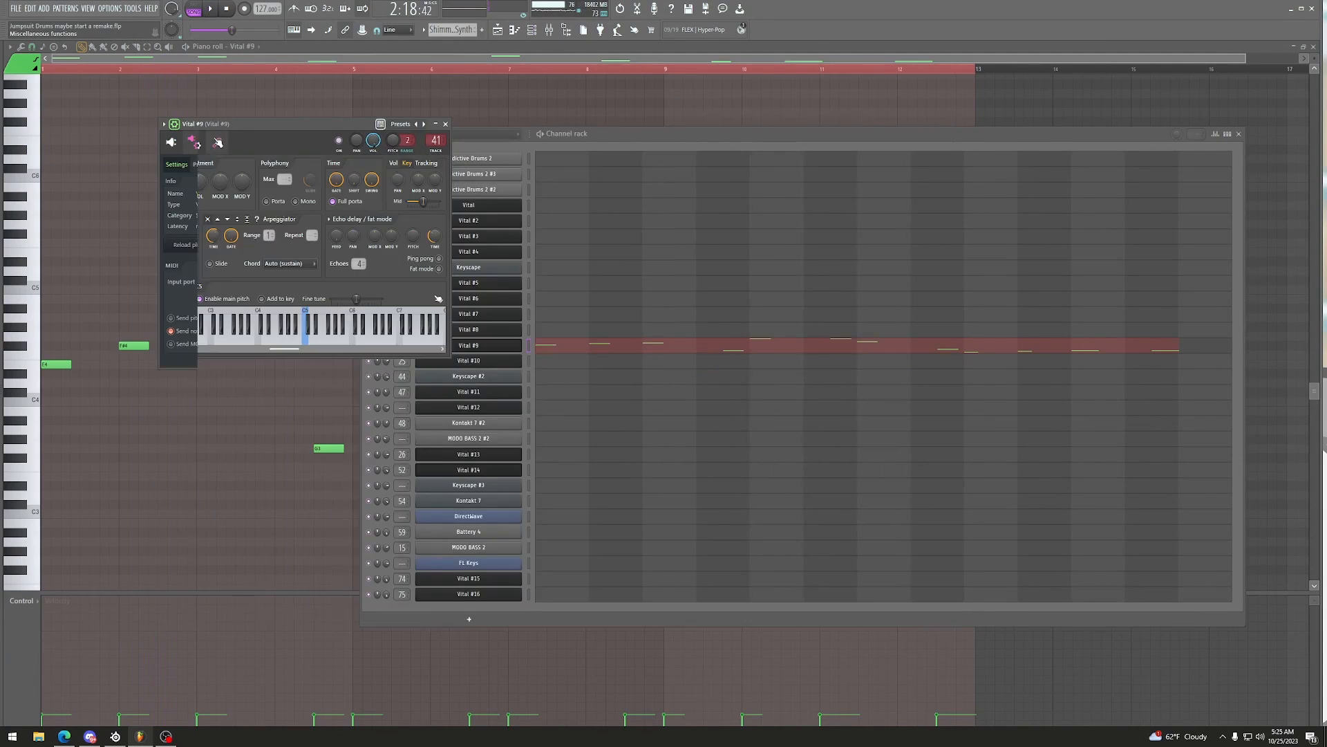
{"action": "left_click", "coordinate": [194, 142]}
{"action": "left_click", "coordinate": [207, 163]}
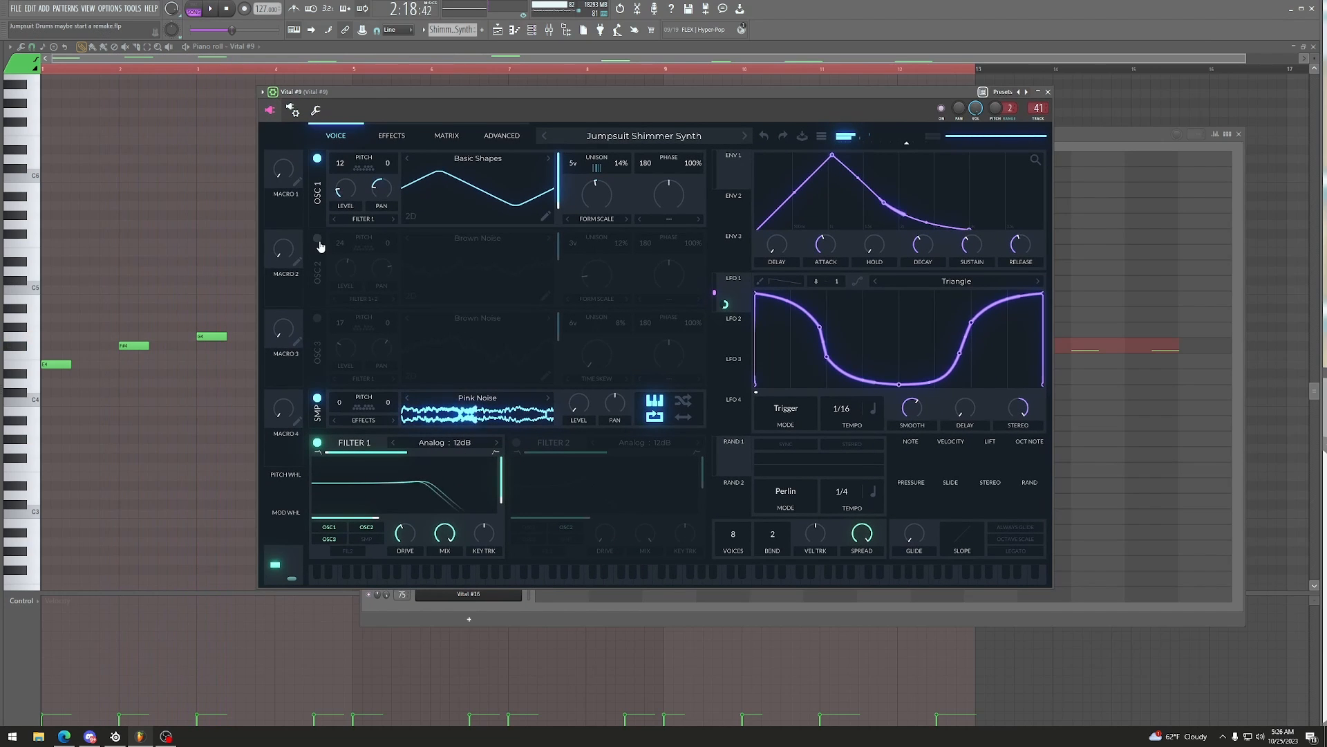
Step: Turn on the second and third oscillators of the Jumpsuit Shimmer Synth patch, replaying the part to hear their contribution
{"action": "left_click", "coordinate": [317, 238]}
{"action": "left_click_drag", "start_coordinate": [354, 92], "coordinate": [321, 87]}
{"action": "key", "text": "space"}
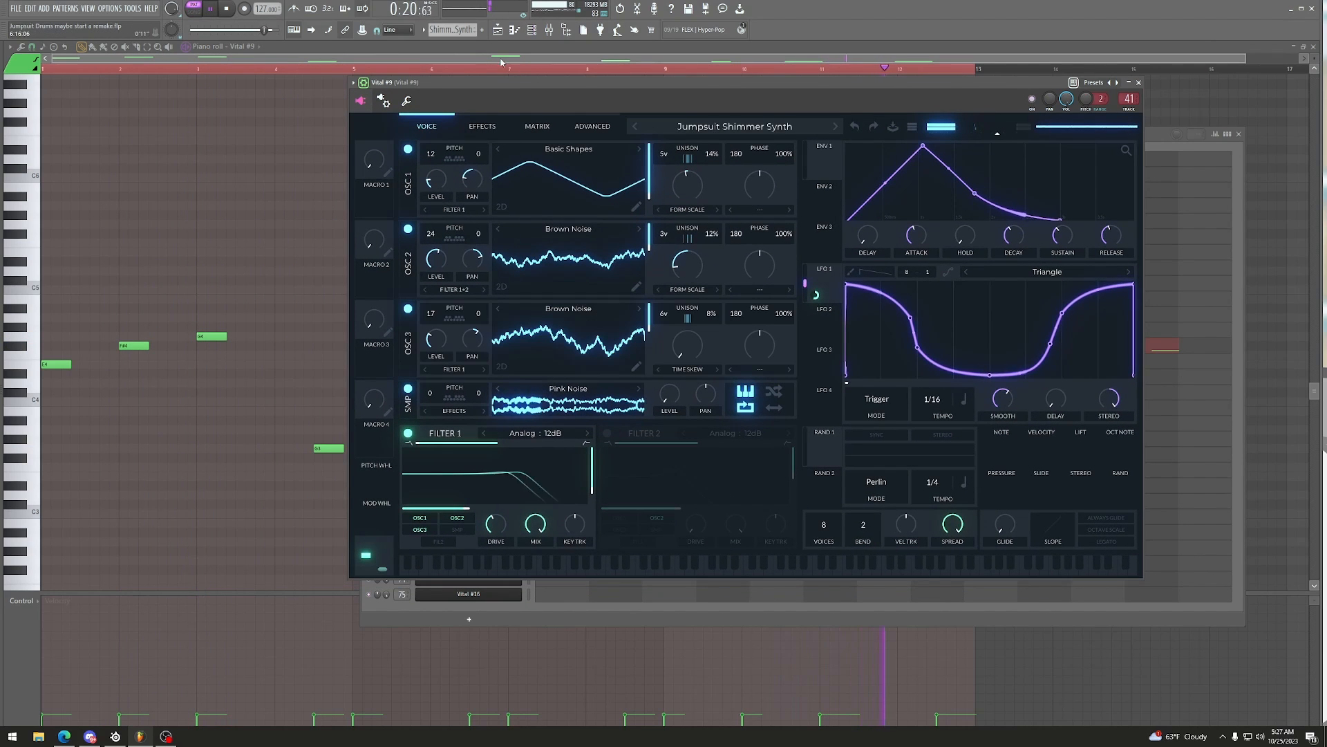
{"action": "left_click", "coordinate": [410, 310]}
{"action": "left_click", "coordinate": [408, 311]}
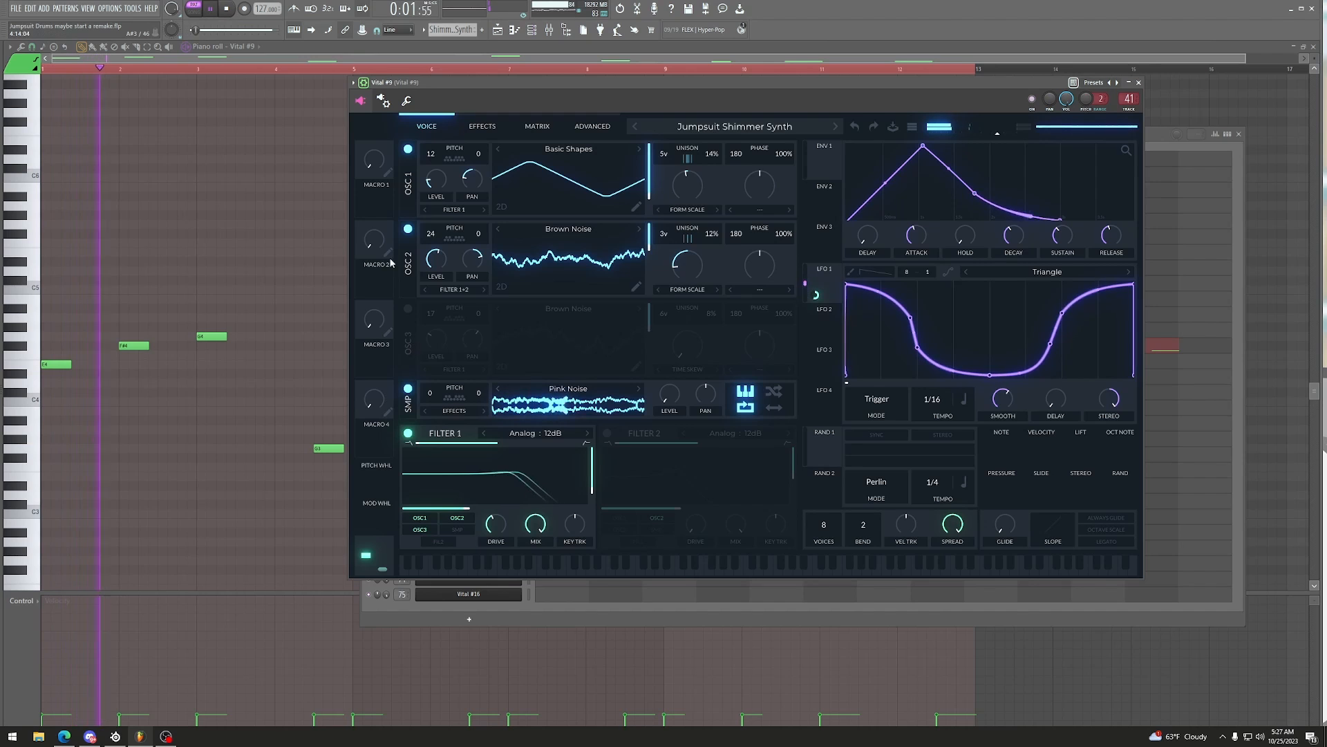
{"action": "left_click", "coordinate": [227, 11]}
{"action": "left_click", "coordinate": [408, 308]}
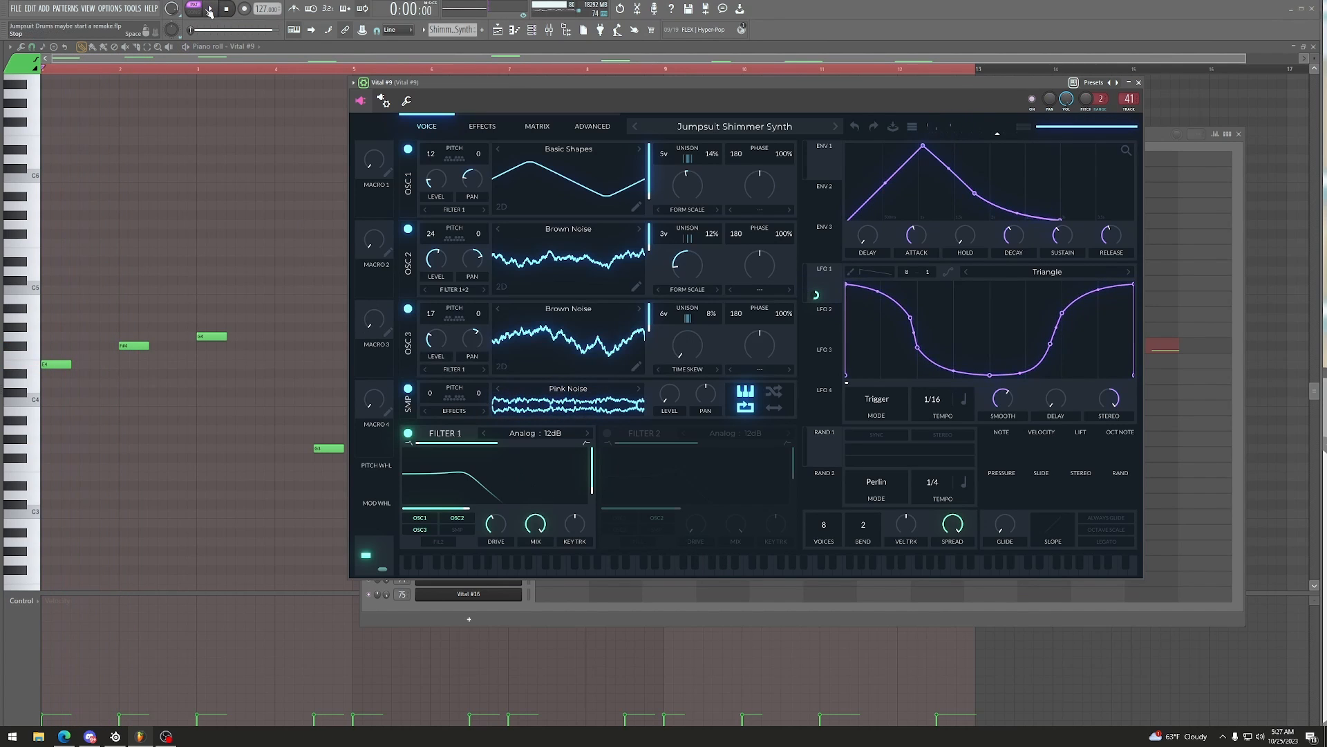
{"action": "left_click", "coordinate": [210, 9]}
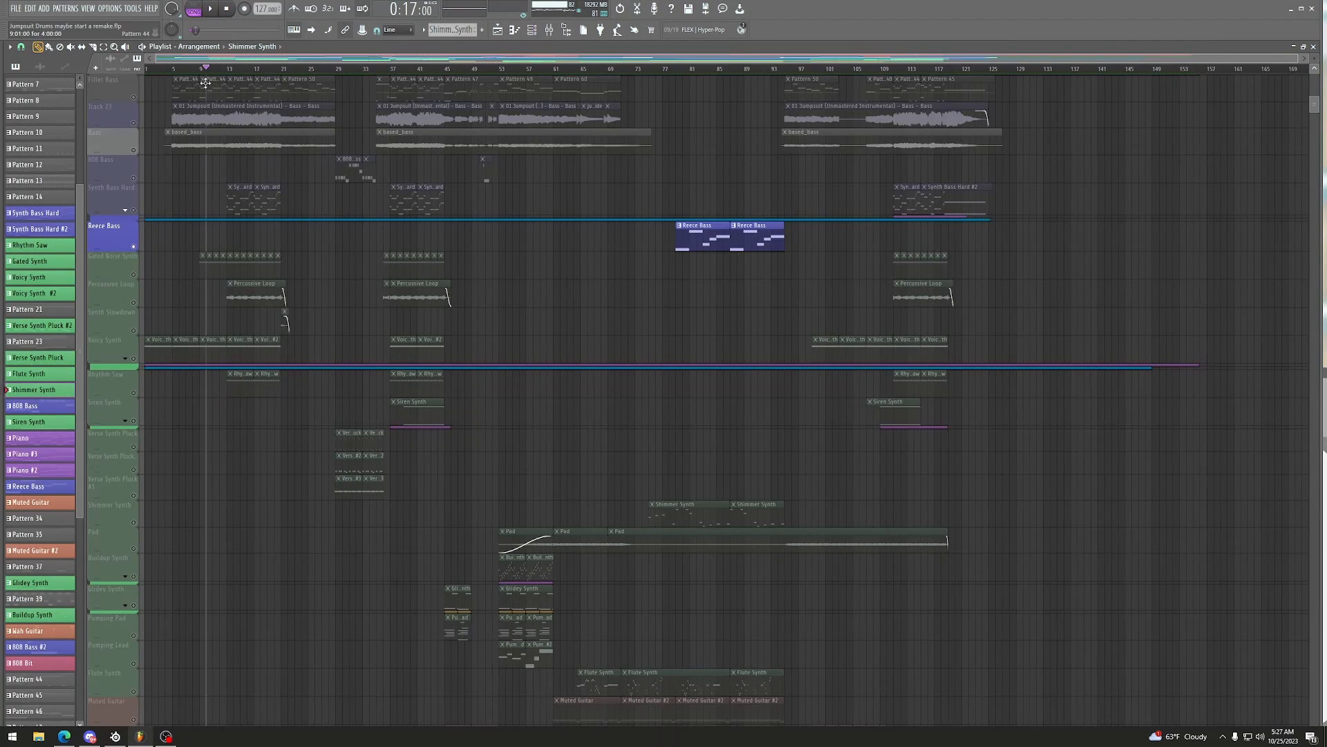
Step: Solo the Jumpsuit unmastered instrumental bass stem on Track 23 and play it from bar 5
{"action": "scroll", "coordinate": [204, 85], "scroll_direction": "up", "scroll_amount": 4}
{"action": "left_click", "coordinate": [173, 68]}
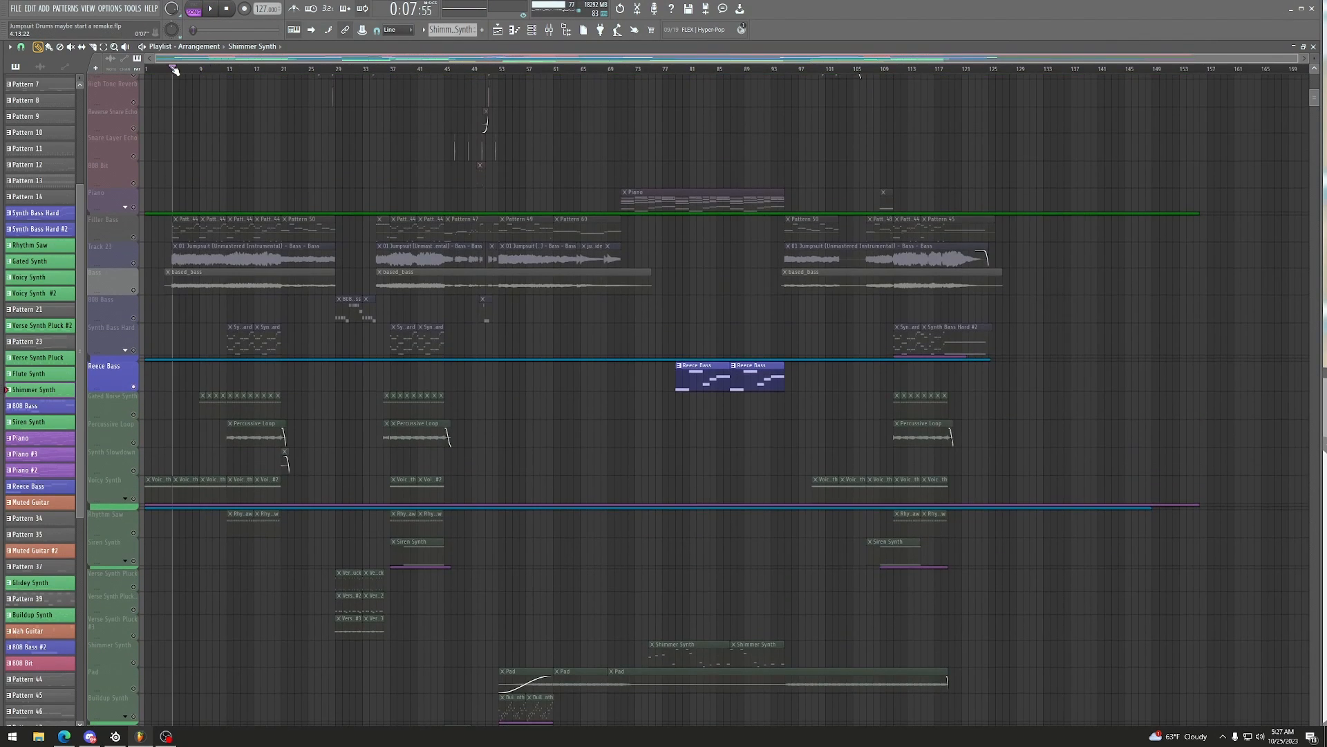
{"action": "scroll", "coordinate": [173, 69], "scroll_direction": "up", "scroll_amount": 6}
{"action": "left_click", "coordinate": [137, 263]}
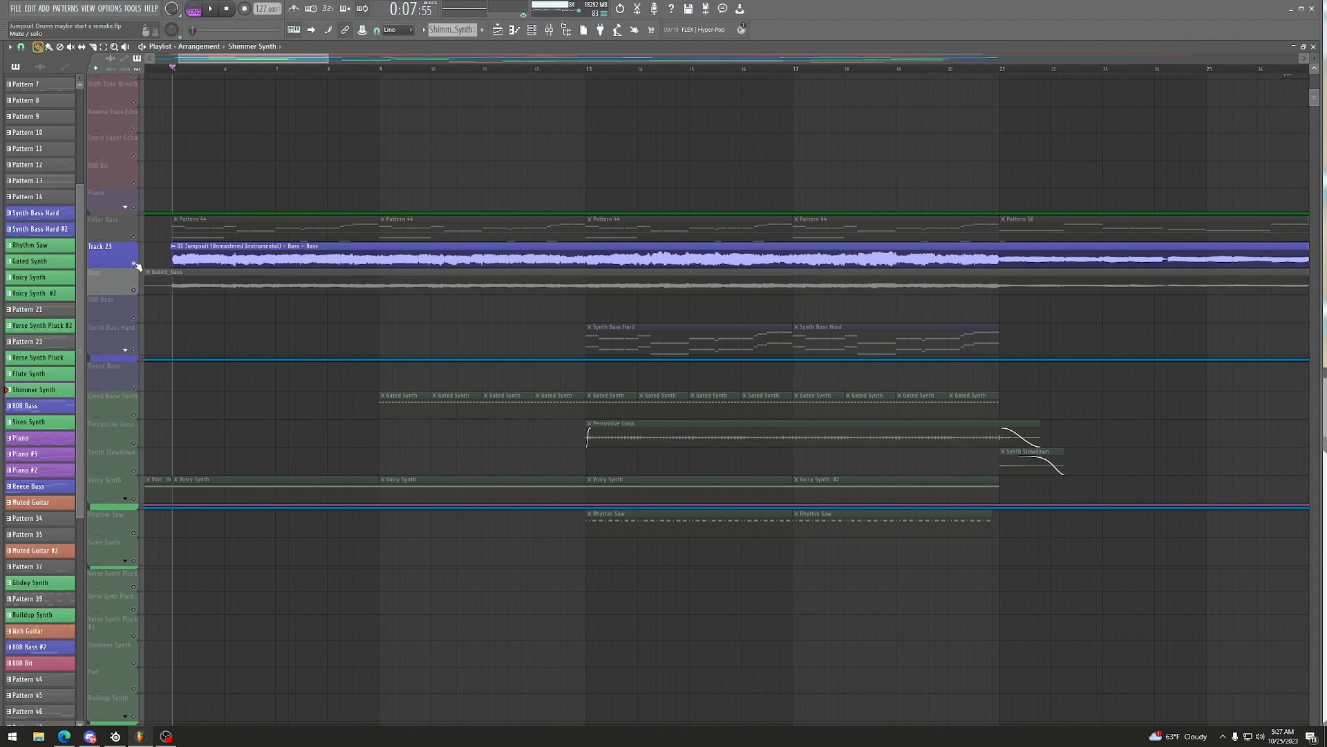
{"action": "key", "text": "space"}
{"action": "scroll", "coordinate": [165, 74], "scroll_direction": "up", "scroll_amount": 5}
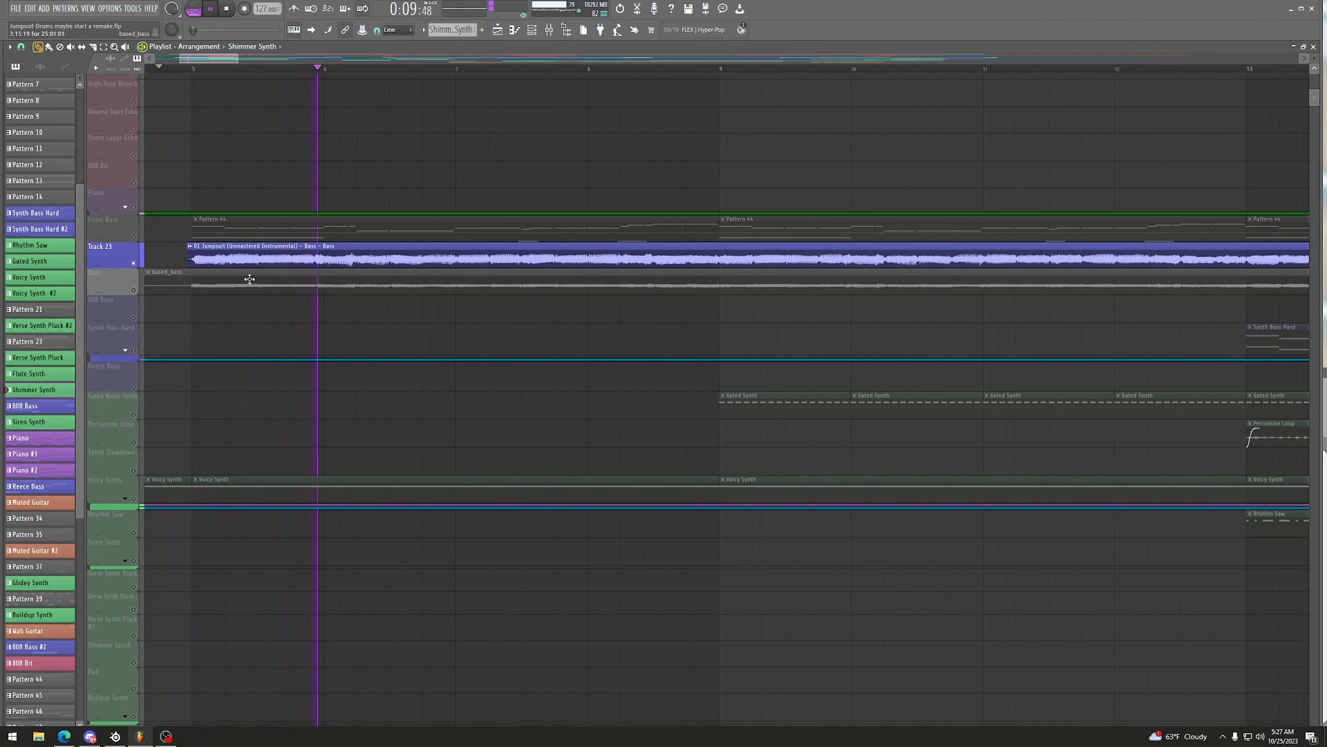
{"action": "key", "text": "space"}
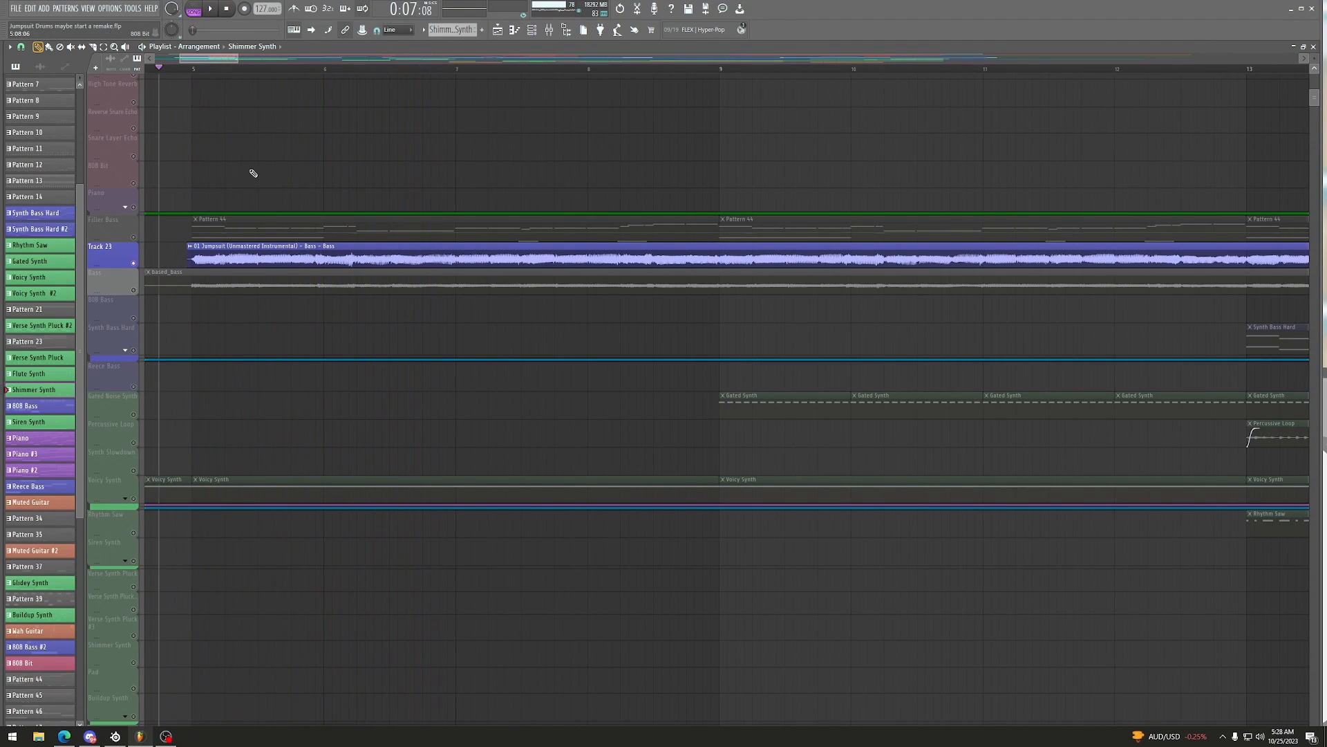
Step: Solo the Bass track with its recorded bass clip and play it from around bar 5
{"action": "left_click", "coordinate": [138, 296]}
{"action": "key", "text": "space"}
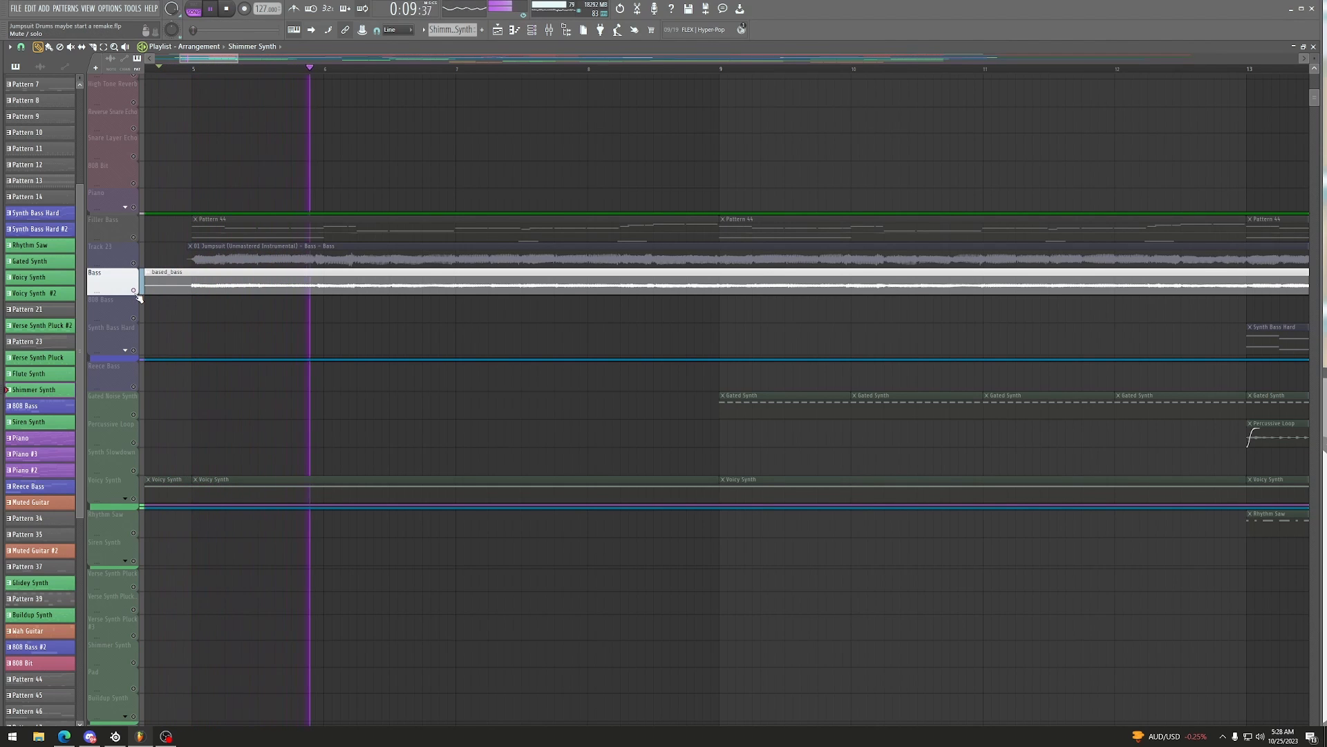
{"action": "scroll", "coordinate": [234, 72], "scroll_direction": "down", "scroll_amount": 5}
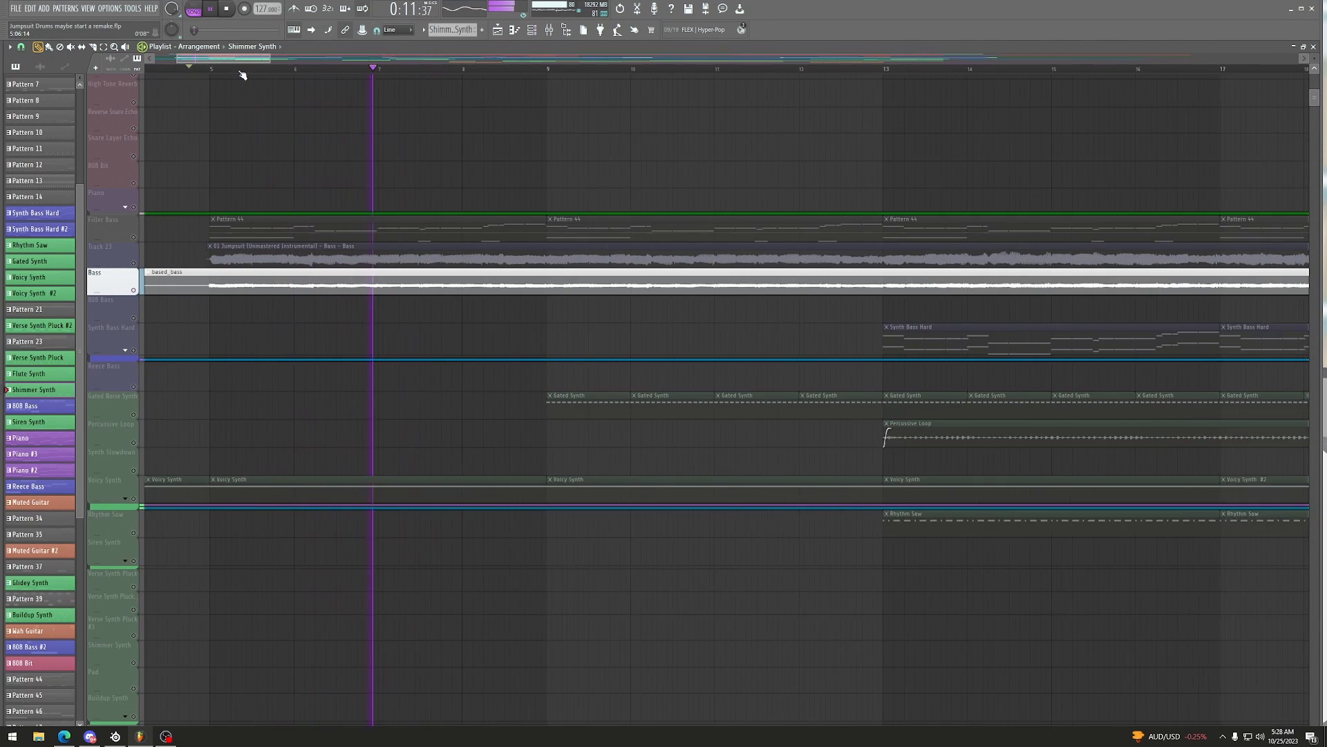
{"action": "key", "text": "space"}
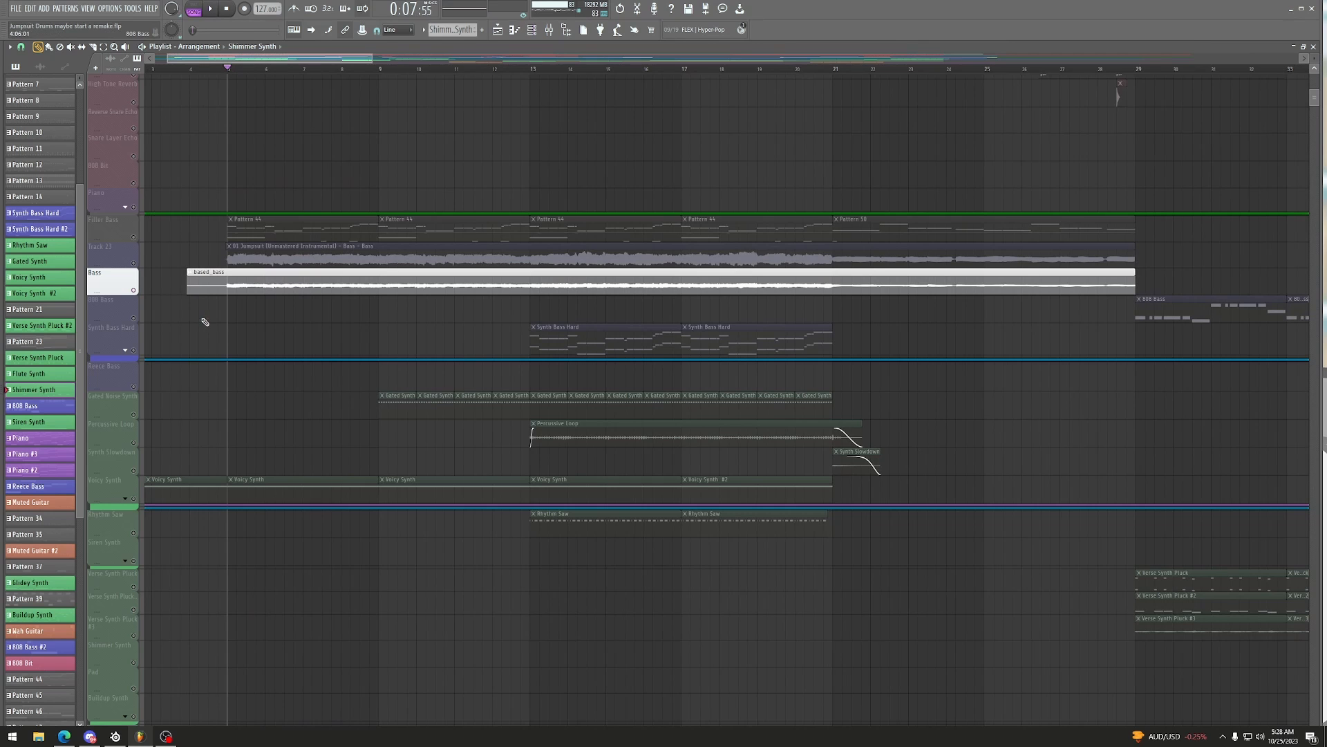
Step: Solo the Filler Bass track, open its first Pattern 44 clip in the piano roll and play the MODO BASS 2 notes
{"action": "left_click", "coordinate": [136, 240]}
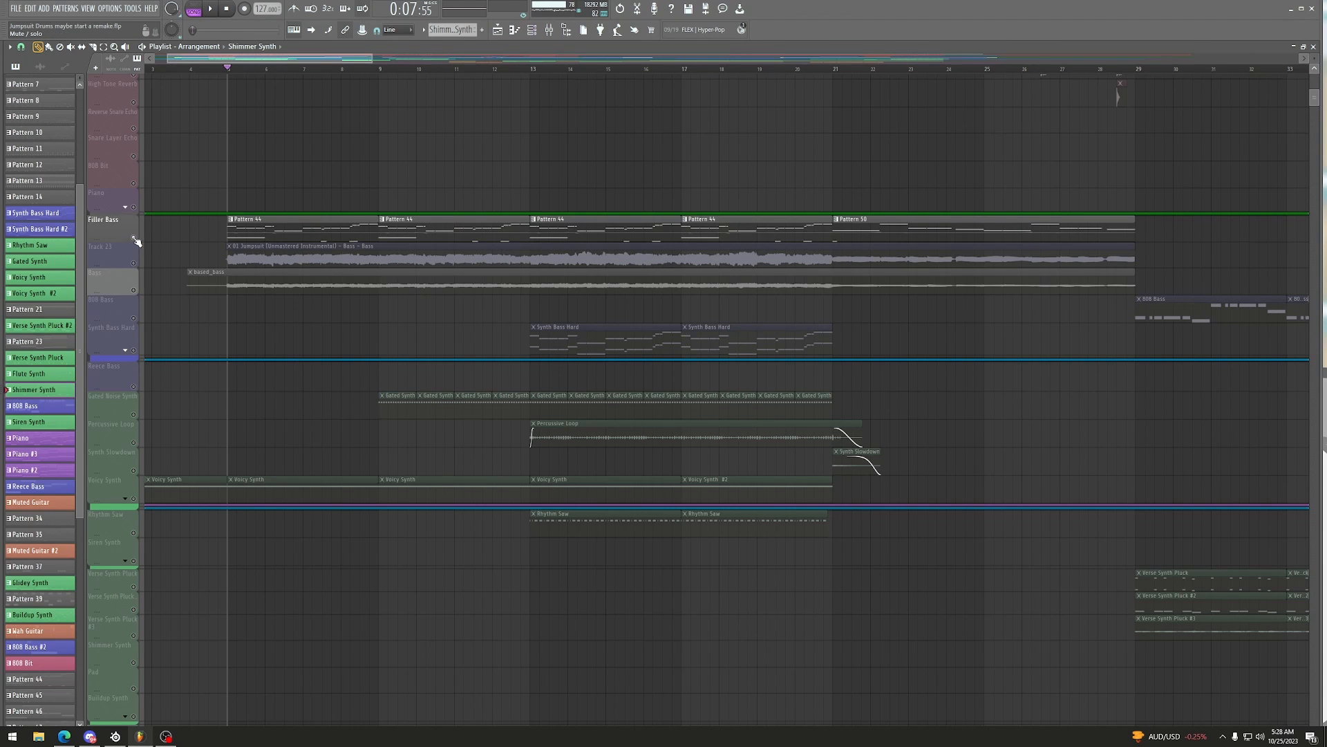
{"action": "double_click", "coordinate": [242, 231]}
{"action": "scroll", "coordinate": [222, 72], "scroll_direction": "up", "scroll_amount": 6}
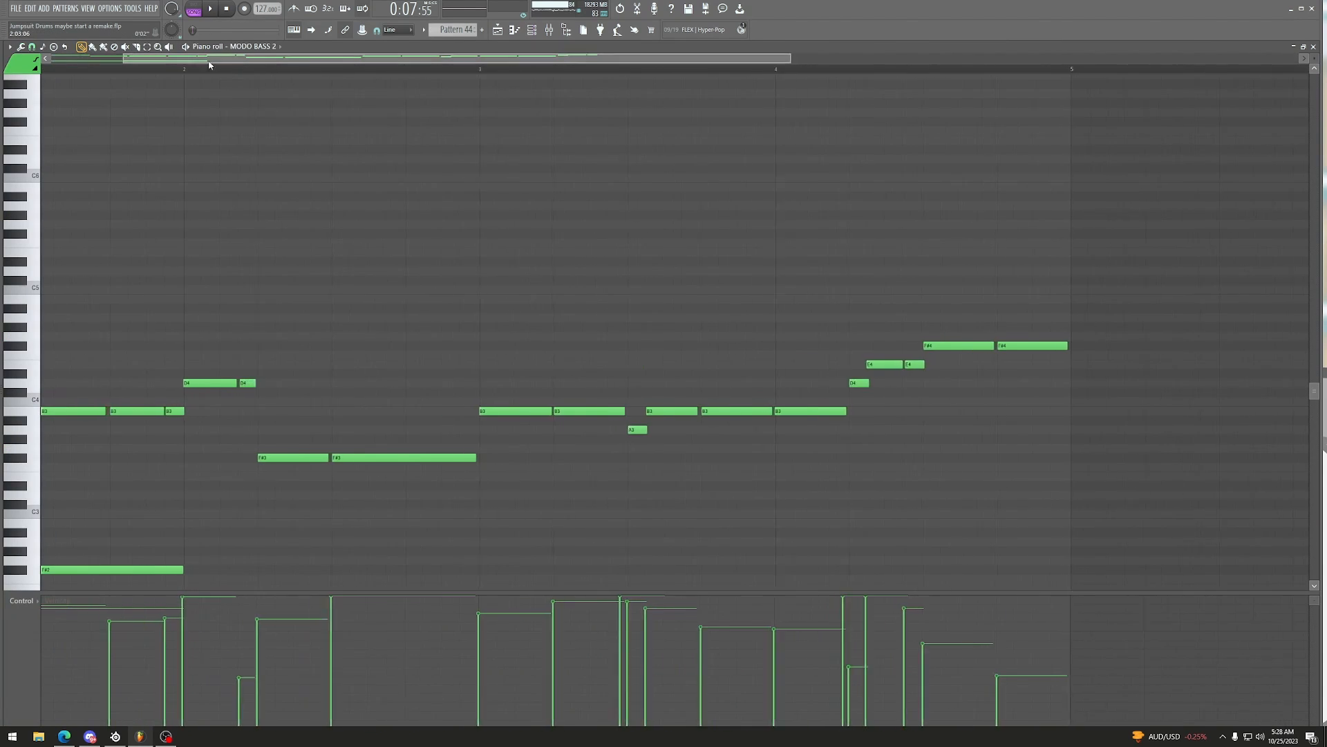
{"action": "scroll", "coordinate": [90, 75], "scroll_direction": "up", "scroll_amount": 2}
{"action": "scroll", "coordinate": [118, 74], "scroll_direction": "down", "scroll_amount": 5}
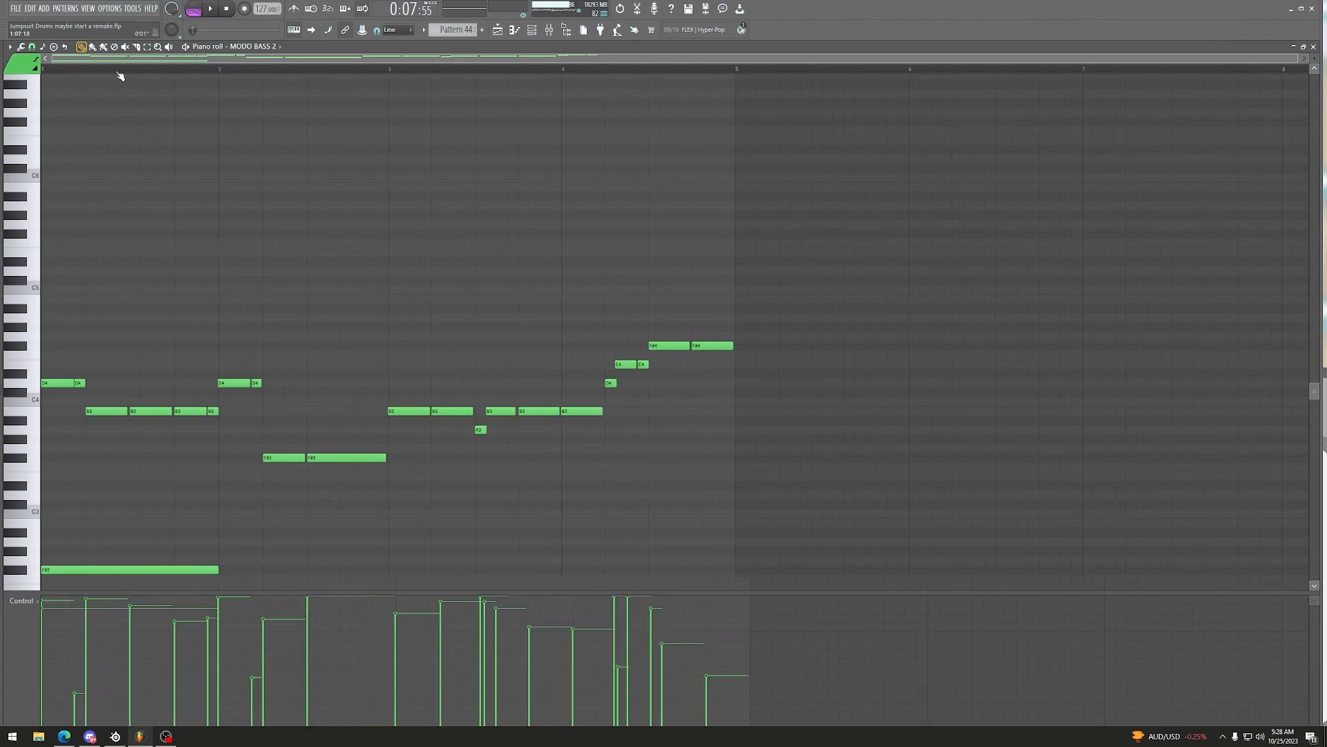
{"action": "key", "text": "space"}
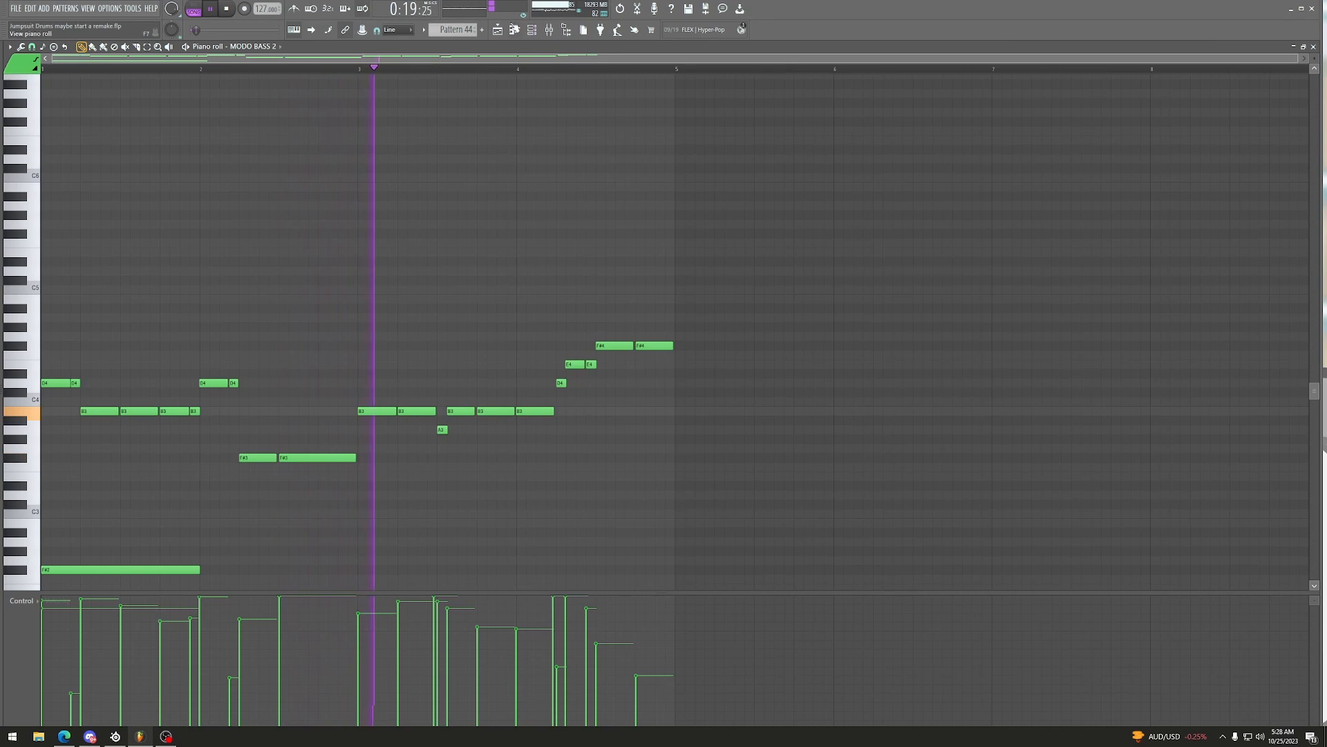
Step: Unmute the bass stem and the recorded Bass track alongside Filler Bass in the playlist and play all three together
{"action": "key", "text": "F5"}
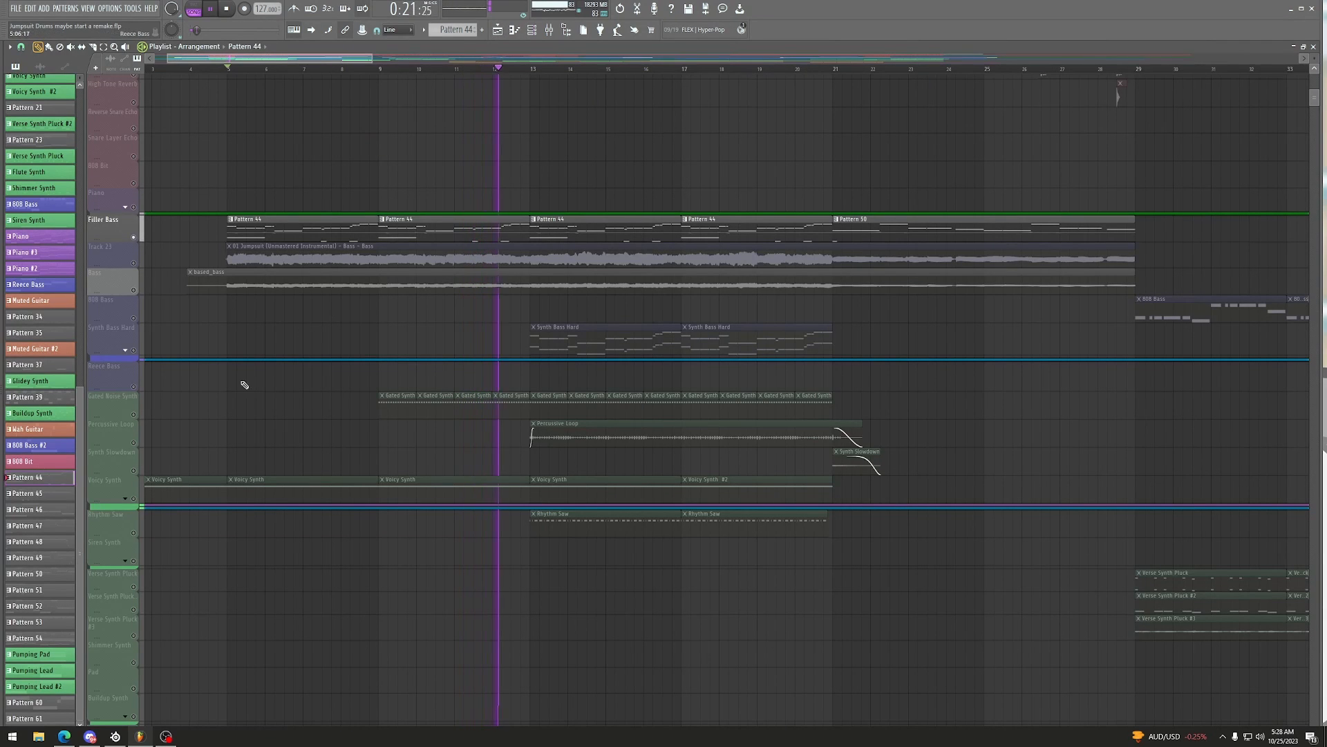
{"action": "key", "text": "space"}
{"action": "left_click", "coordinate": [132, 263]}
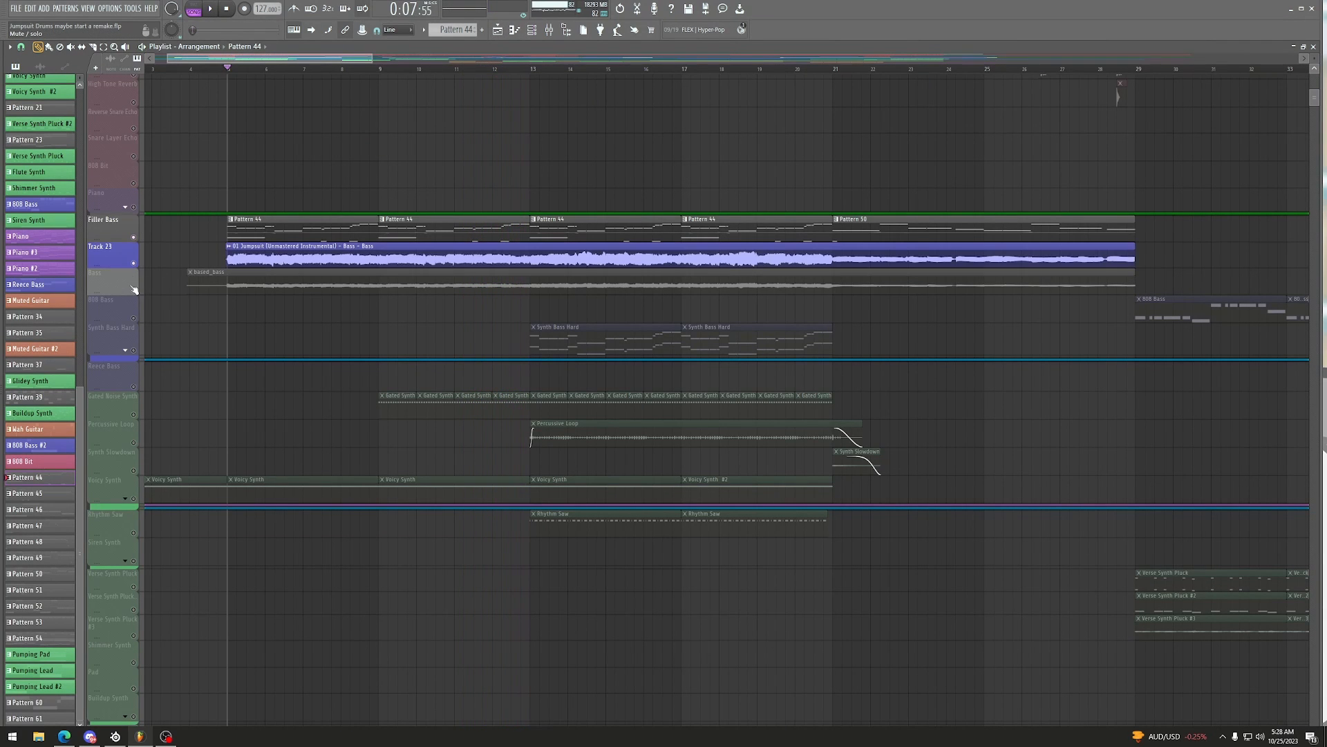
{"action": "left_click", "coordinate": [133, 290]}
{"action": "key", "text": "space"}
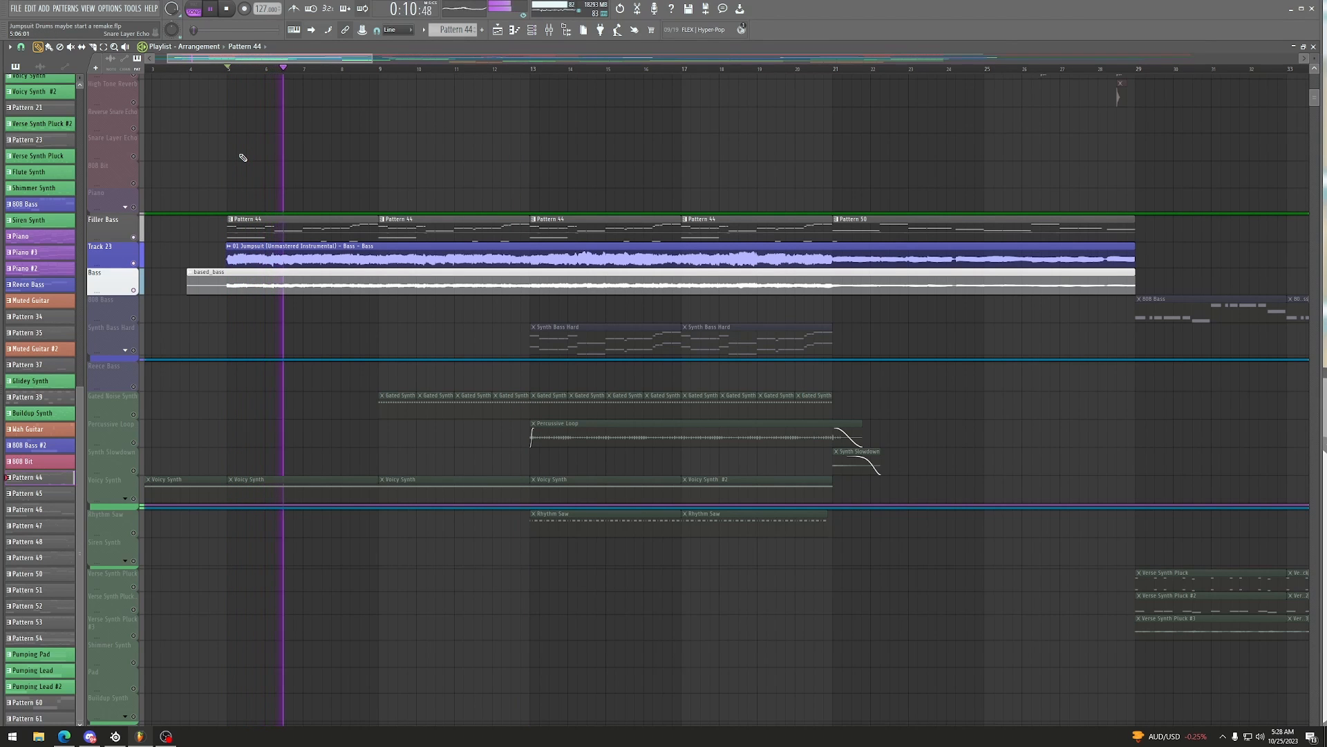
{"action": "key", "text": "space"}
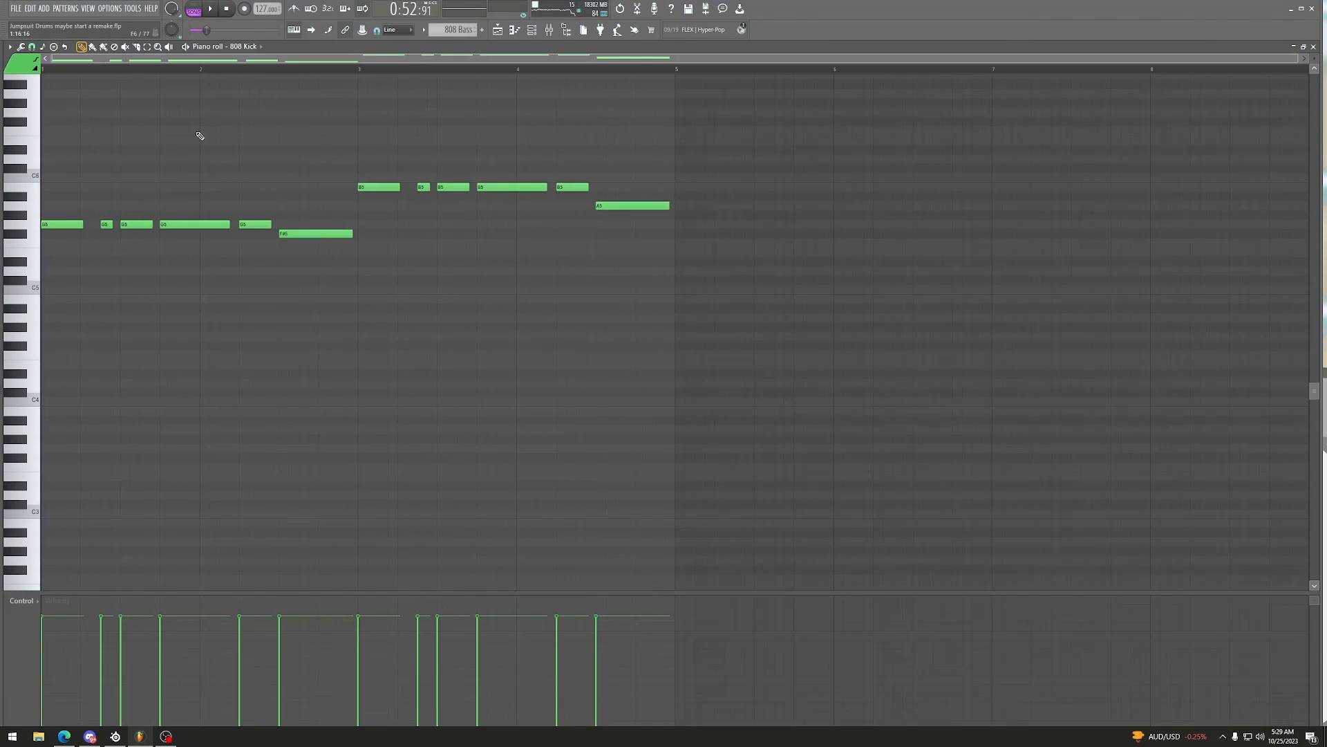
Step: Play the 808 Bass notes in the piano roll and select the 808 Kick track in the mixer
{"action": "scroll", "coordinate": [305, 234], "scroll_direction": "up", "scroll_amount": 4}
{"action": "key", "text": "space"}
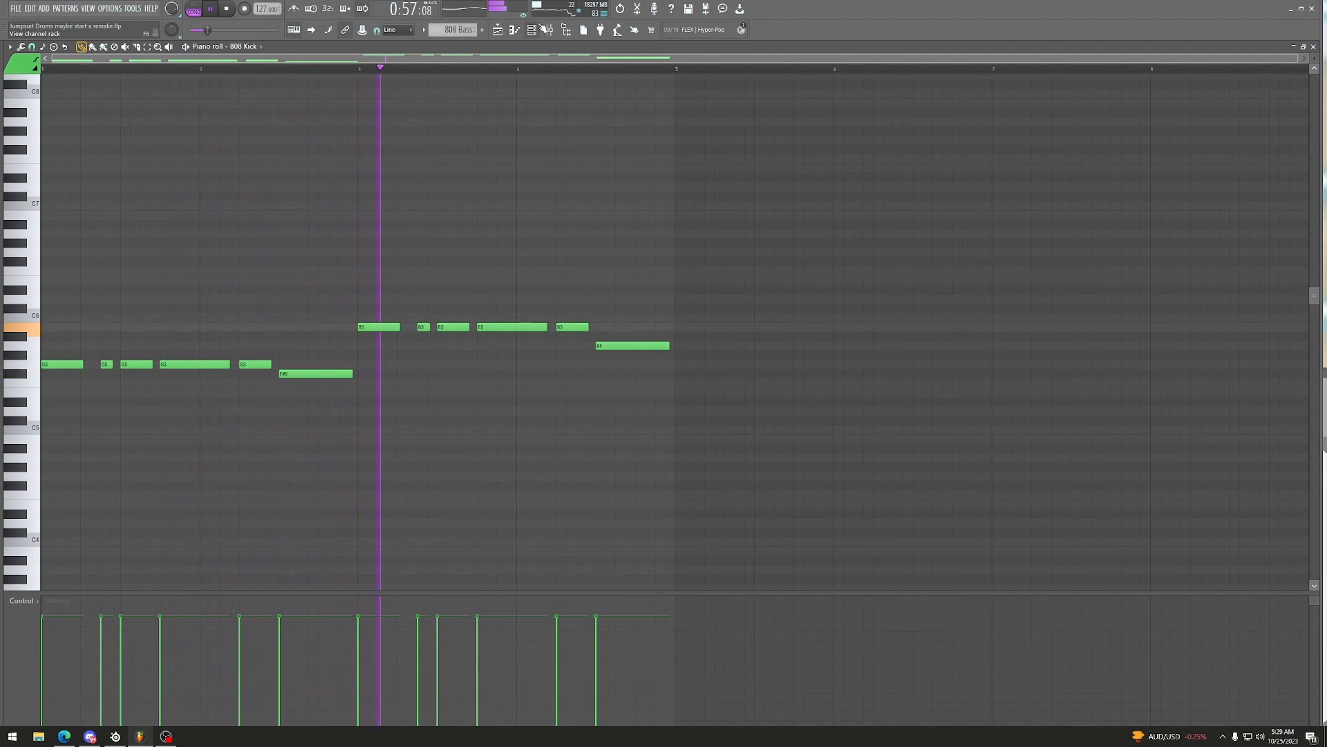
{"action": "left_click", "coordinate": [549, 30]}
{"action": "left_click", "coordinate": [588, 200]}
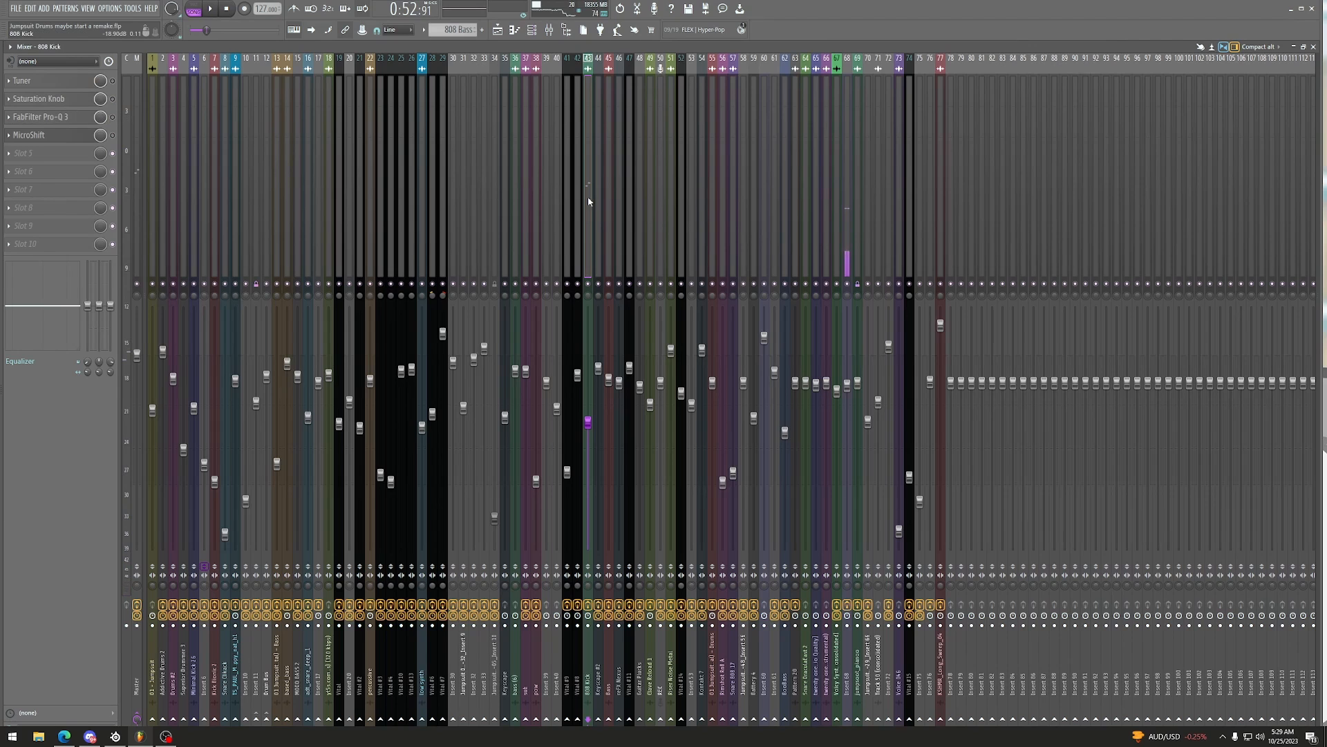
Step: Play the 808 bass with its effects bypassed, and replay it with the Saturation Knob turned on
{"action": "key", "text": "space"}
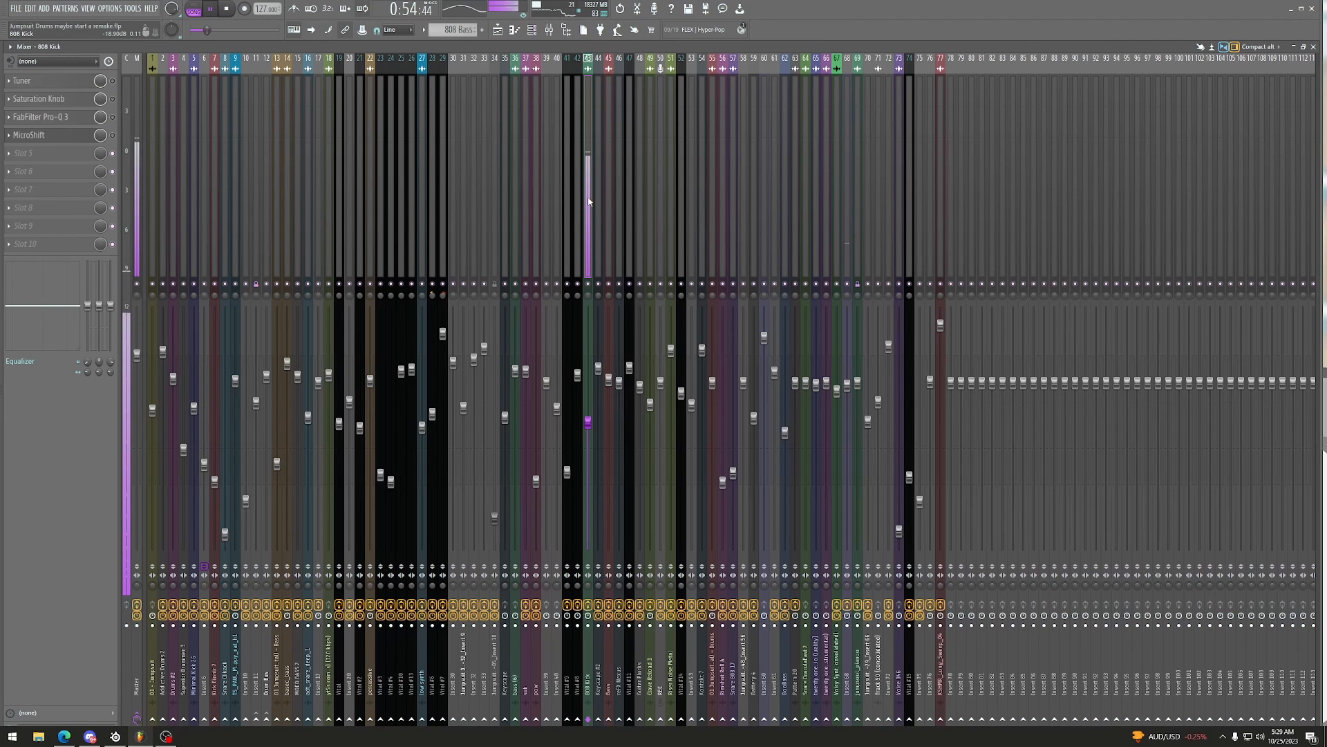
{"action": "key", "text": "space"}
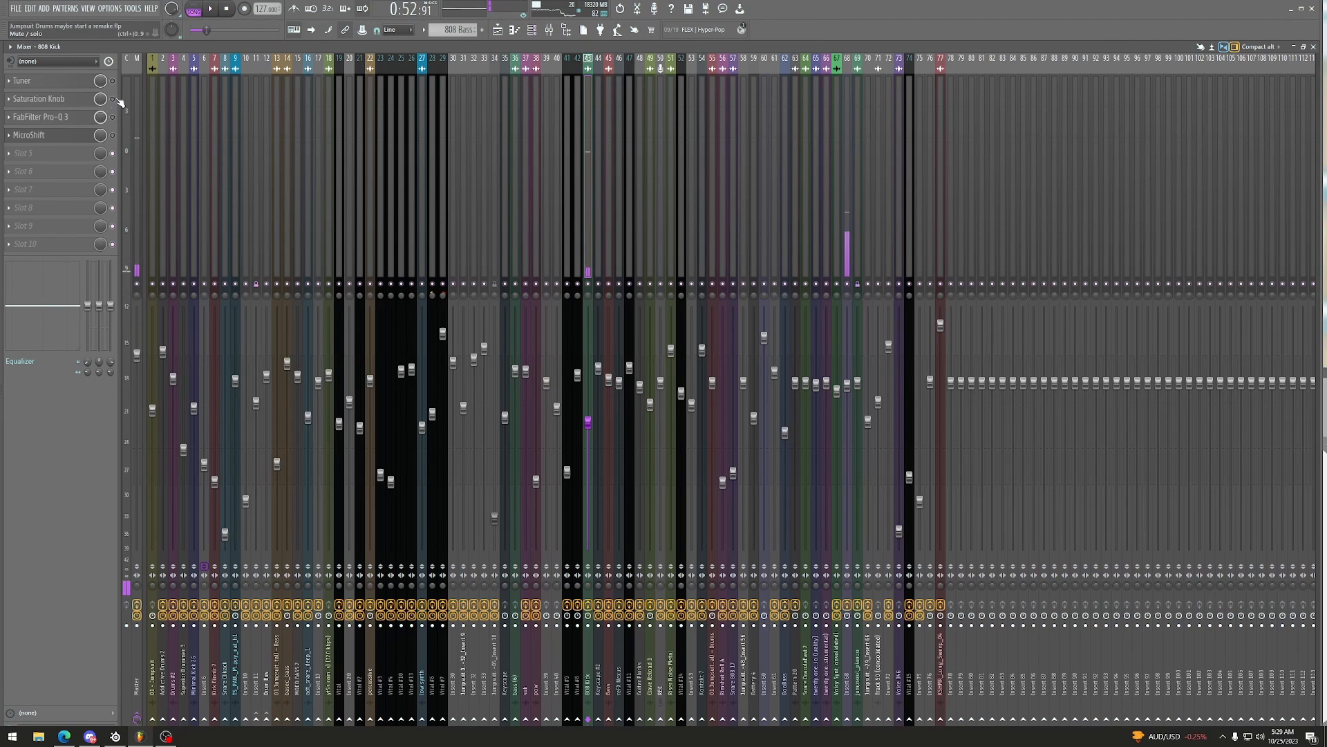
{"action": "key", "text": "space"}
{"action": "key", "text": "space"}
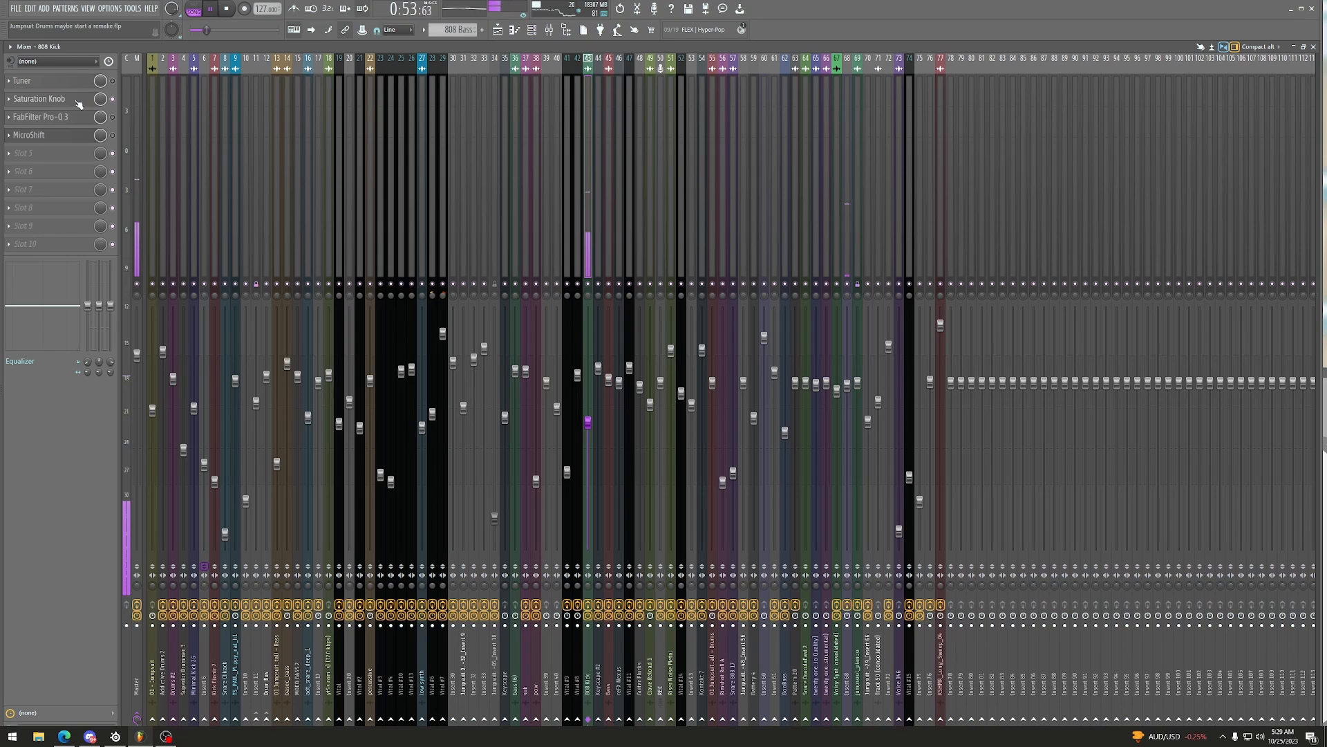
Step: Turn on the 808 Kick track's FabFilter Pro-Q 3, examine its EQ curve during playback and close it
{"action": "left_click", "coordinate": [69, 117]}
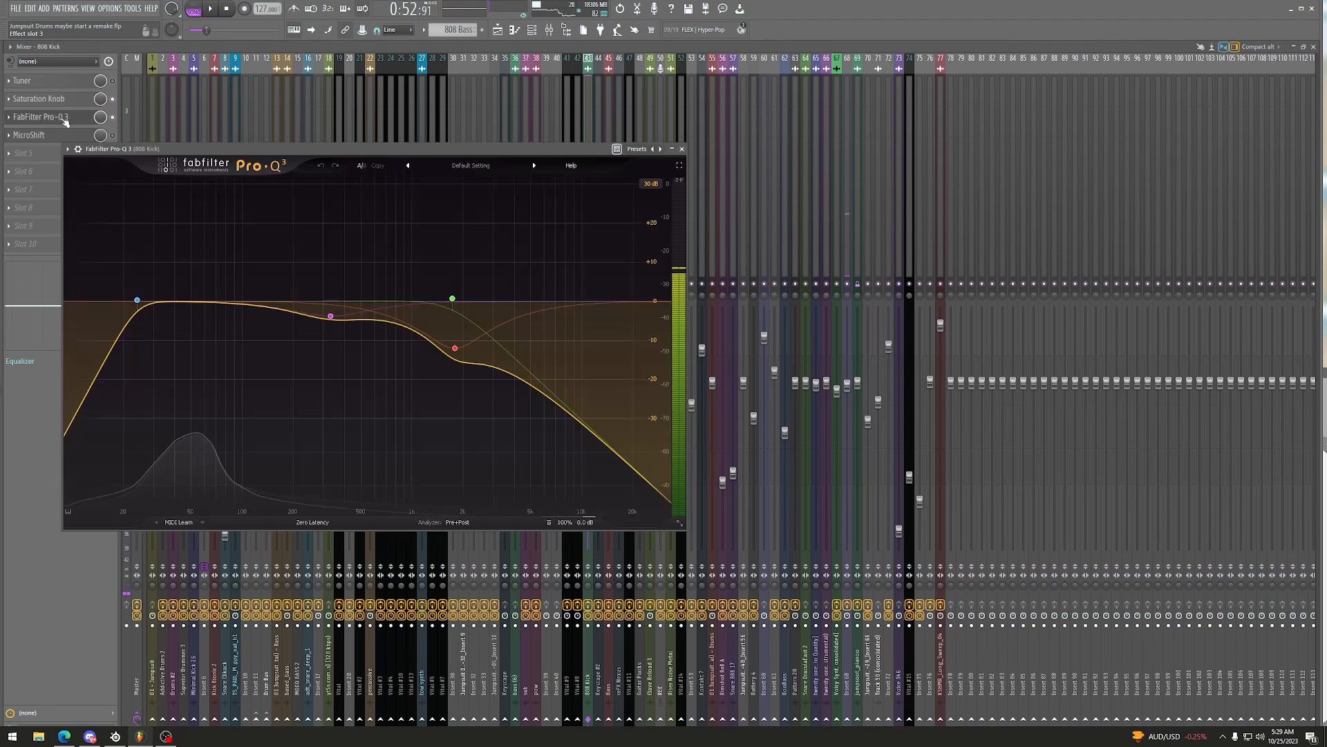
{"action": "key", "text": "space"}
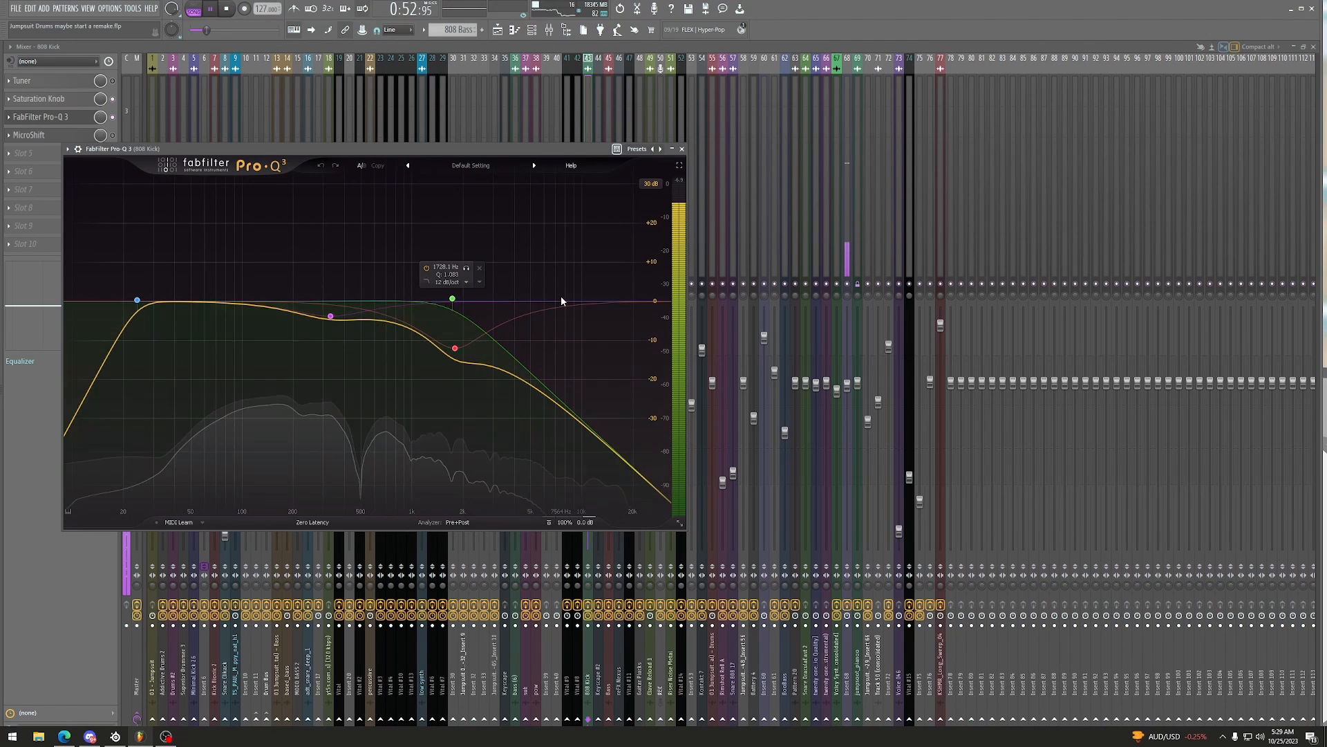
{"action": "key", "text": "space"}
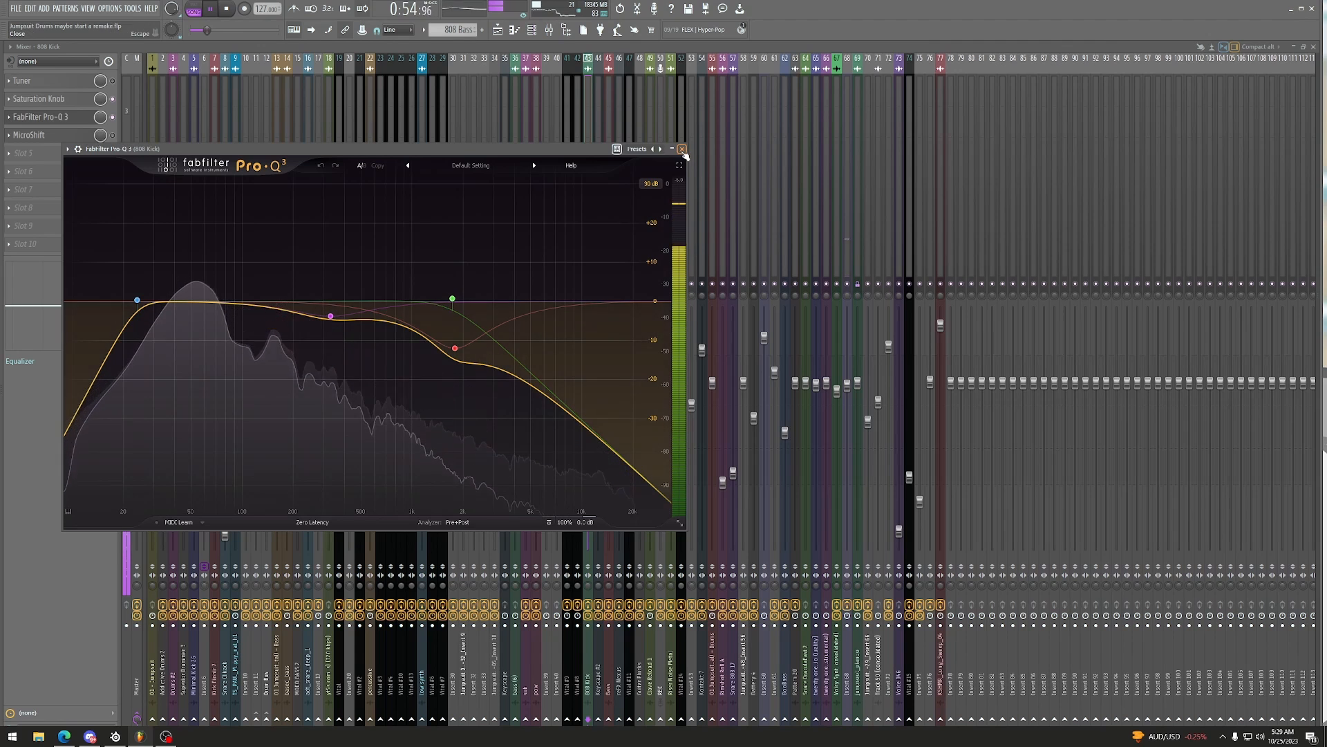
{"action": "left_click", "coordinate": [681, 149]}
Step: Open the 808 Kick track's MicroShift and examine its mix, focus, style, detune and delay settings
{"action": "left_click", "coordinate": [85, 137]}
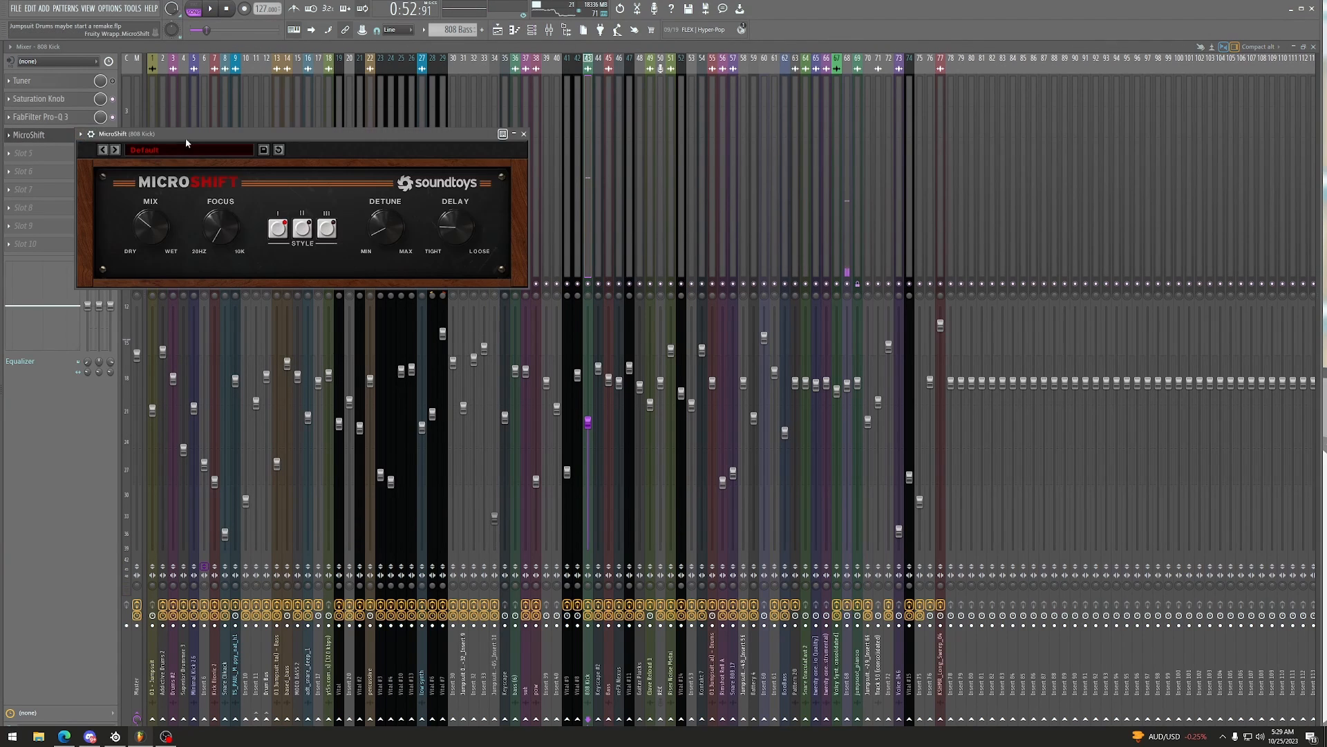
{"action": "left_click_drag", "start_coordinate": [198, 136], "coordinate": [507, 127]}
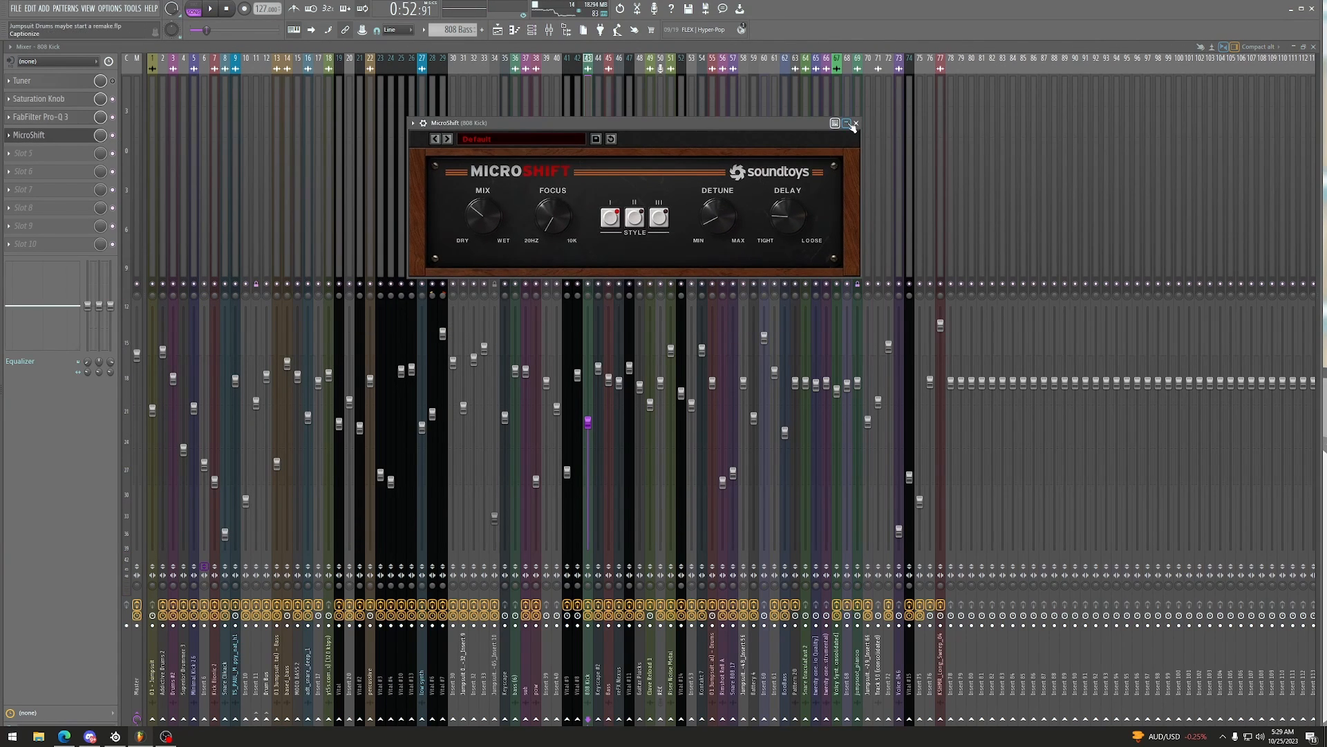
{"action": "left_click_drag", "start_coordinate": [748, 124], "coordinate": [543, 124]}
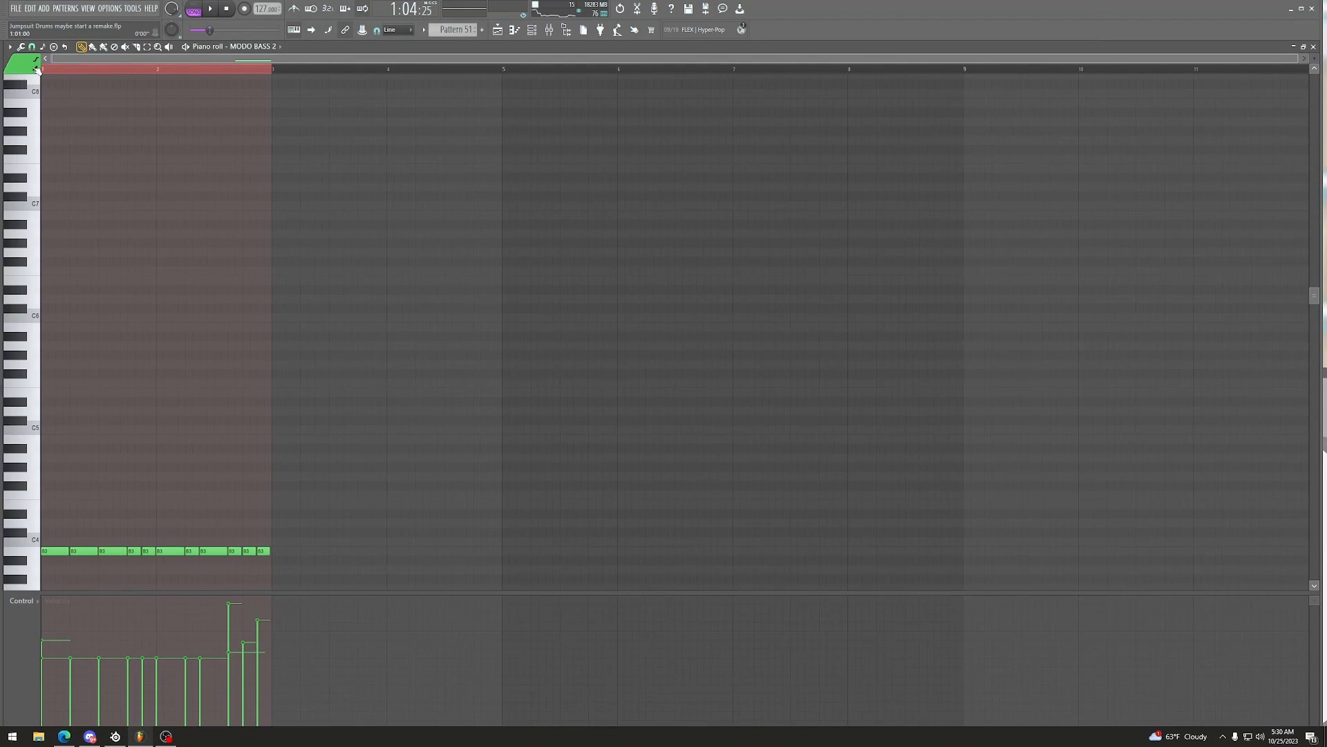
Step: Examine Pattern 51's MODO BASS 2 notes in the piano roll, including the low notes, and play them
{"action": "scroll", "coordinate": [194, 155], "scroll_direction": "down", "scroll_amount": 5}
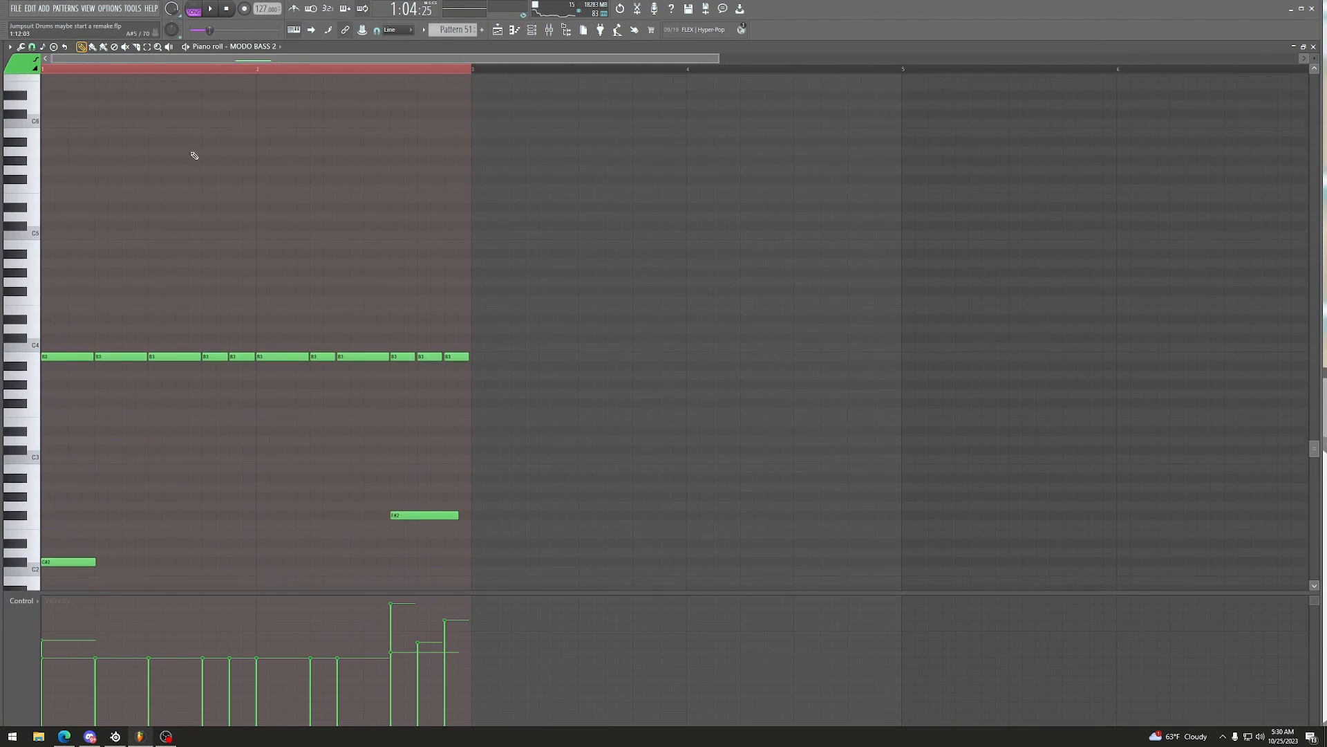
{"action": "scroll", "coordinate": [195, 155], "scroll_direction": "down", "scroll_amount": 1}
{"action": "key", "text": "l"}
{"action": "scroll", "coordinate": [297, 214], "scroll_direction": "down", "scroll_amount": 3}
{"action": "scroll", "coordinate": [300, 221], "scroll_direction": "up", "scroll_amount": 3}
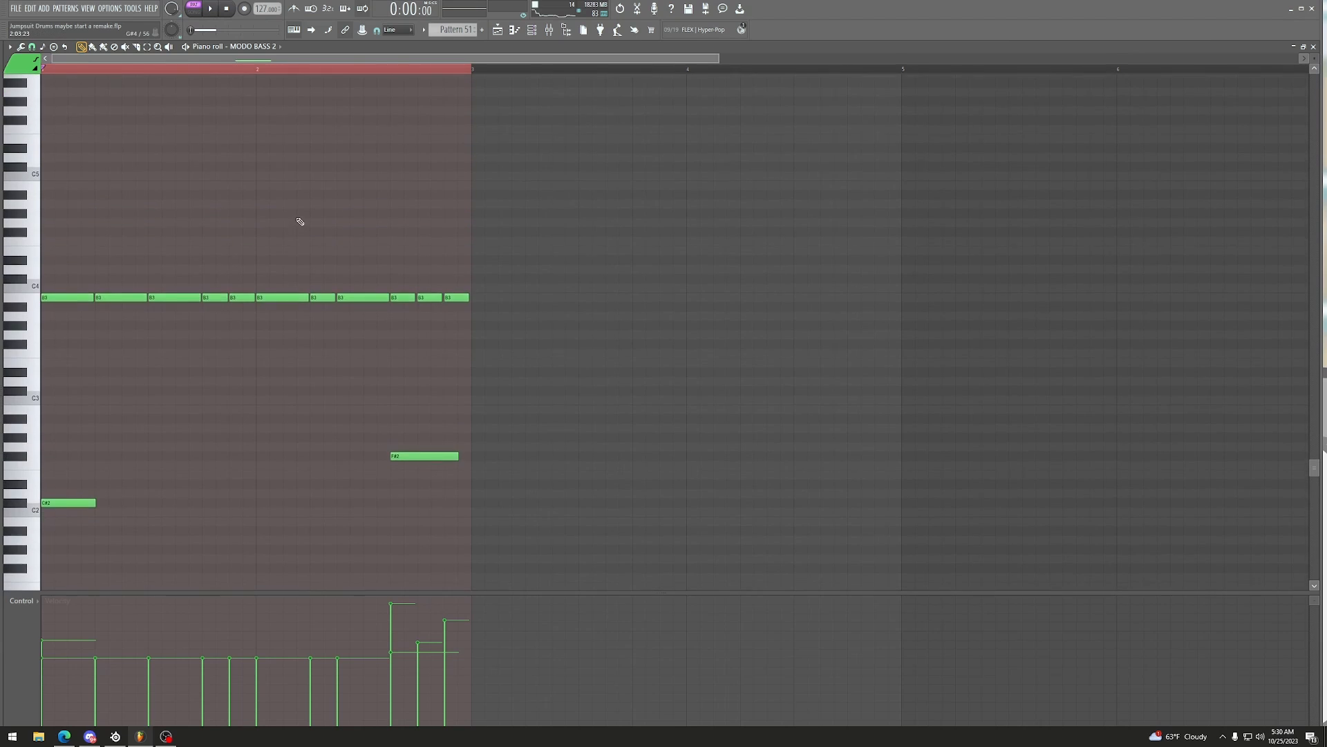
{"action": "scroll", "coordinate": [300, 221], "scroll_direction": "down", "scroll_amount": 1}
{"action": "key", "text": "space"}
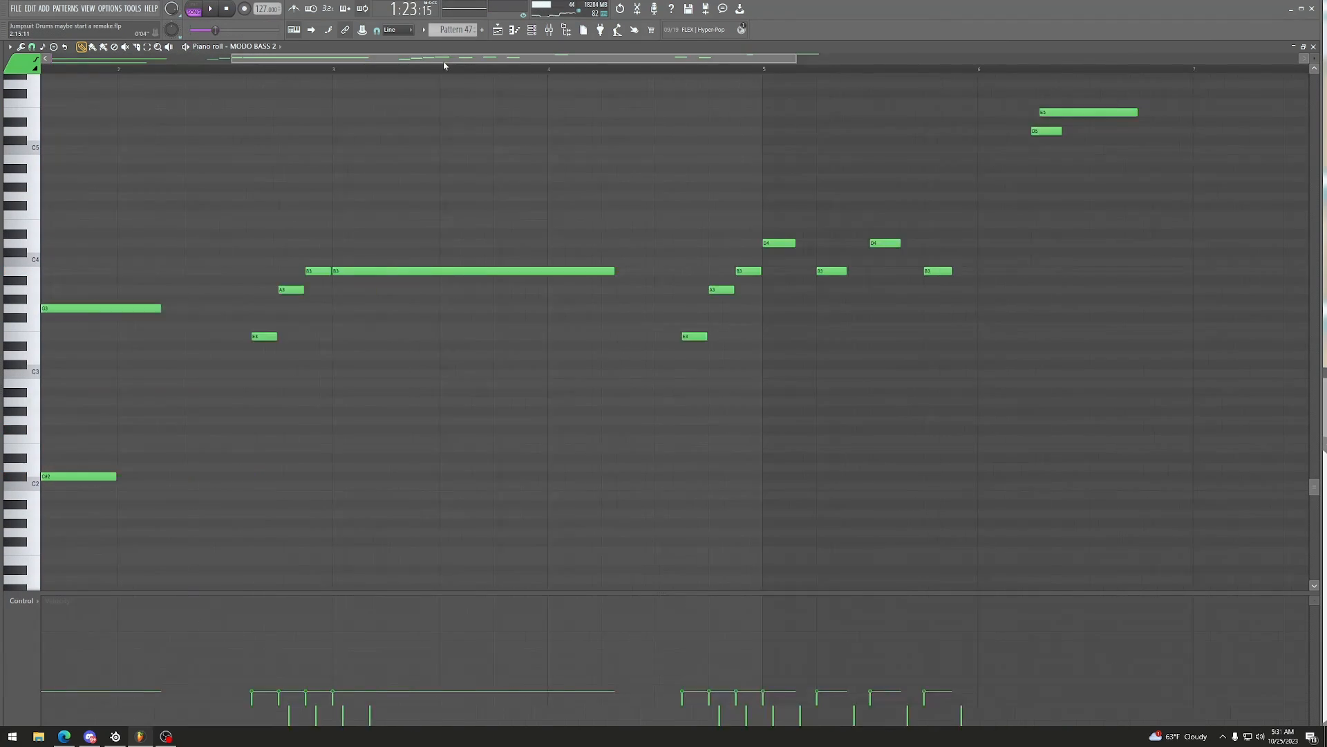
Step: Examine Pattern 47's full range of MODO BASS 2 notes during playback, and return to the stopped playlist
{"action": "scroll", "coordinate": [191, 160], "scroll_direction": "down", "scroll_amount": 2}
{"action": "scroll", "coordinate": [191, 160], "scroll_direction": "down", "scroll_amount": 1}
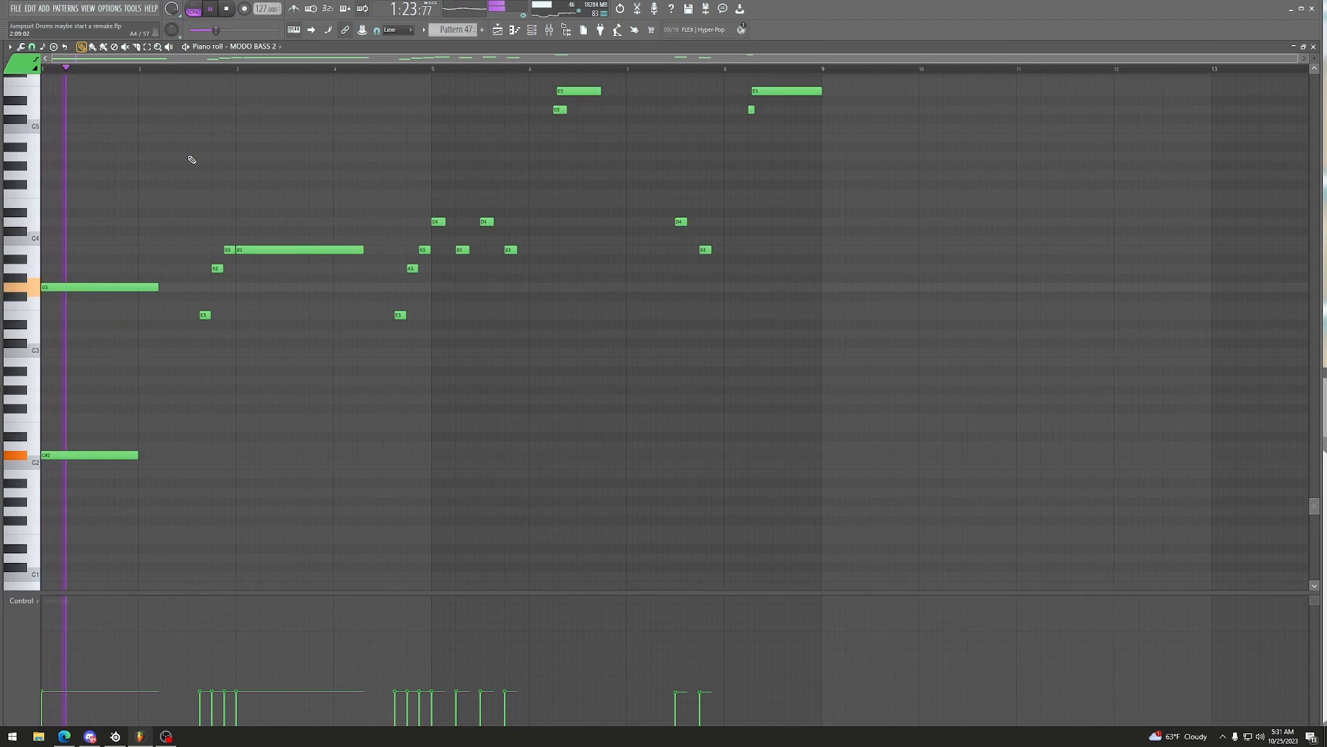
{"action": "scroll", "coordinate": [191, 160], "scroll_direction": "up", "scroll_amount": 3}
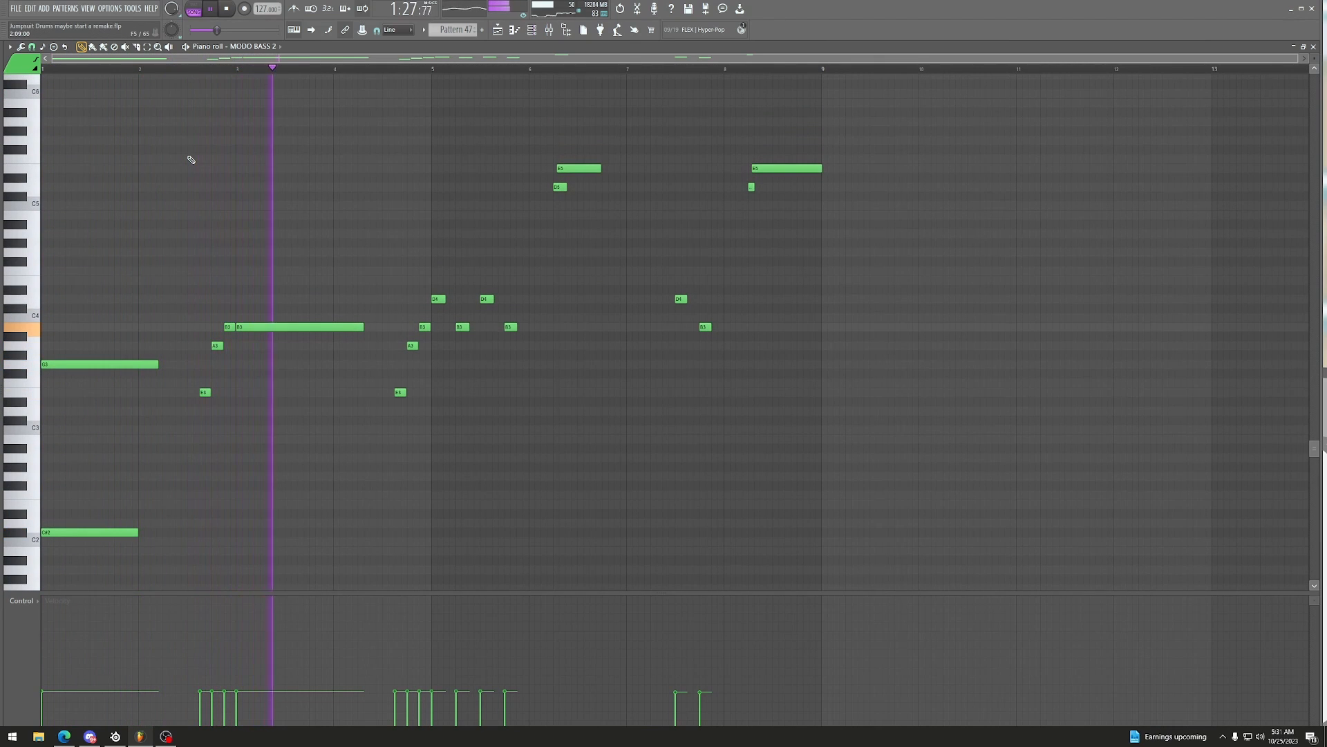
{"action": "scroll", "coordinate": [191, 159], "scroll_direction": "up", "scroll_amount": 3}
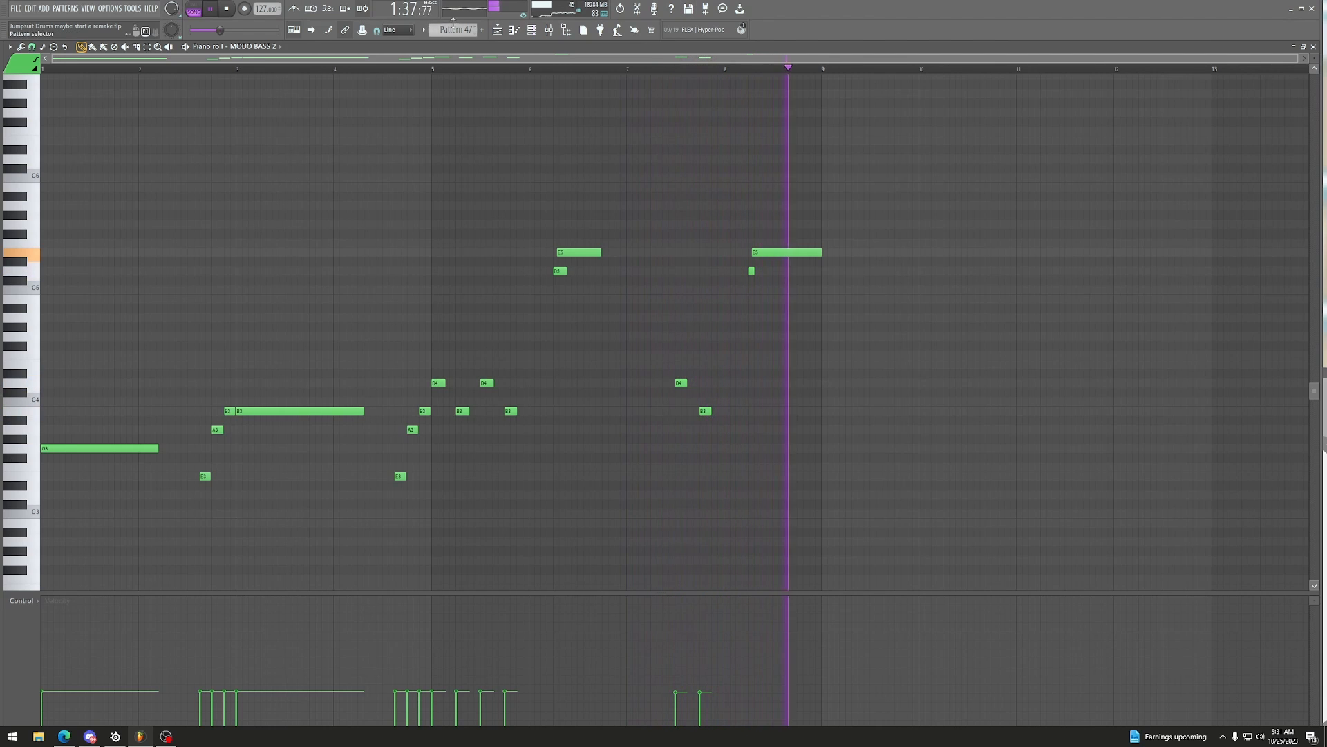
{"action": "key", "text": "F5"}
{"action": "key", "text": "space"}
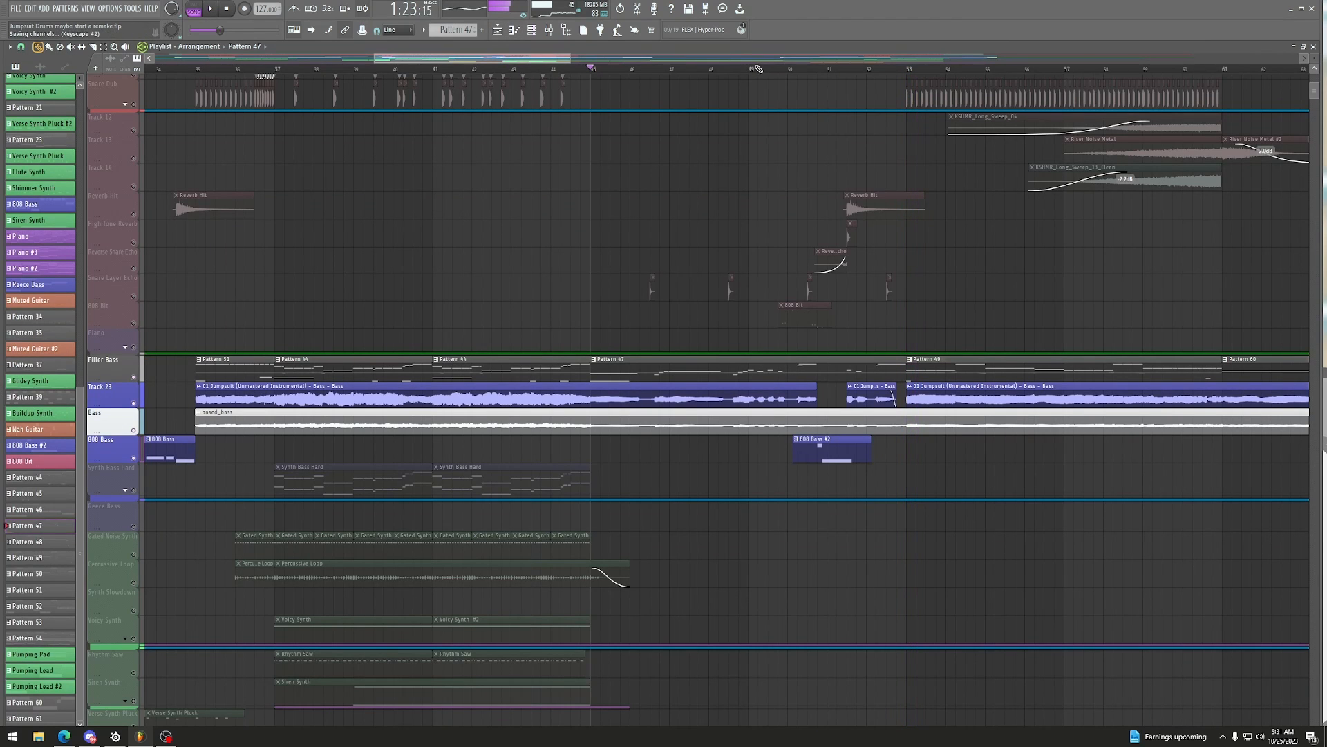
Step: Solo the 808 Bass track near bar 50, and play the 808 Bass #2 notes in the piano roll
{"action": "scroll", "coordinate": [759, 69], "scroll_direction": "up", "scroll_amount": 5}
{"action": "left_click", "coordinate": [640, 70]}
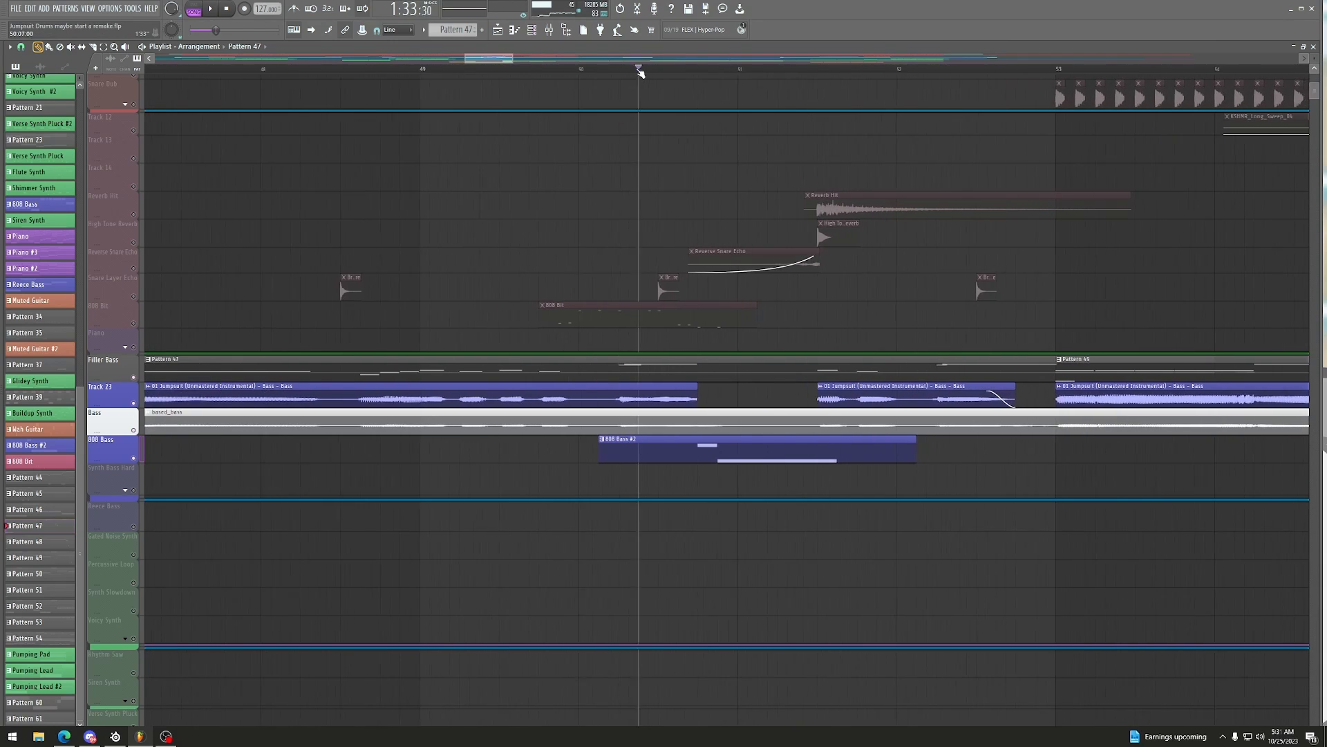
{"action": "left_click", "coordinate": [134, 458], "text": "ctrl"}
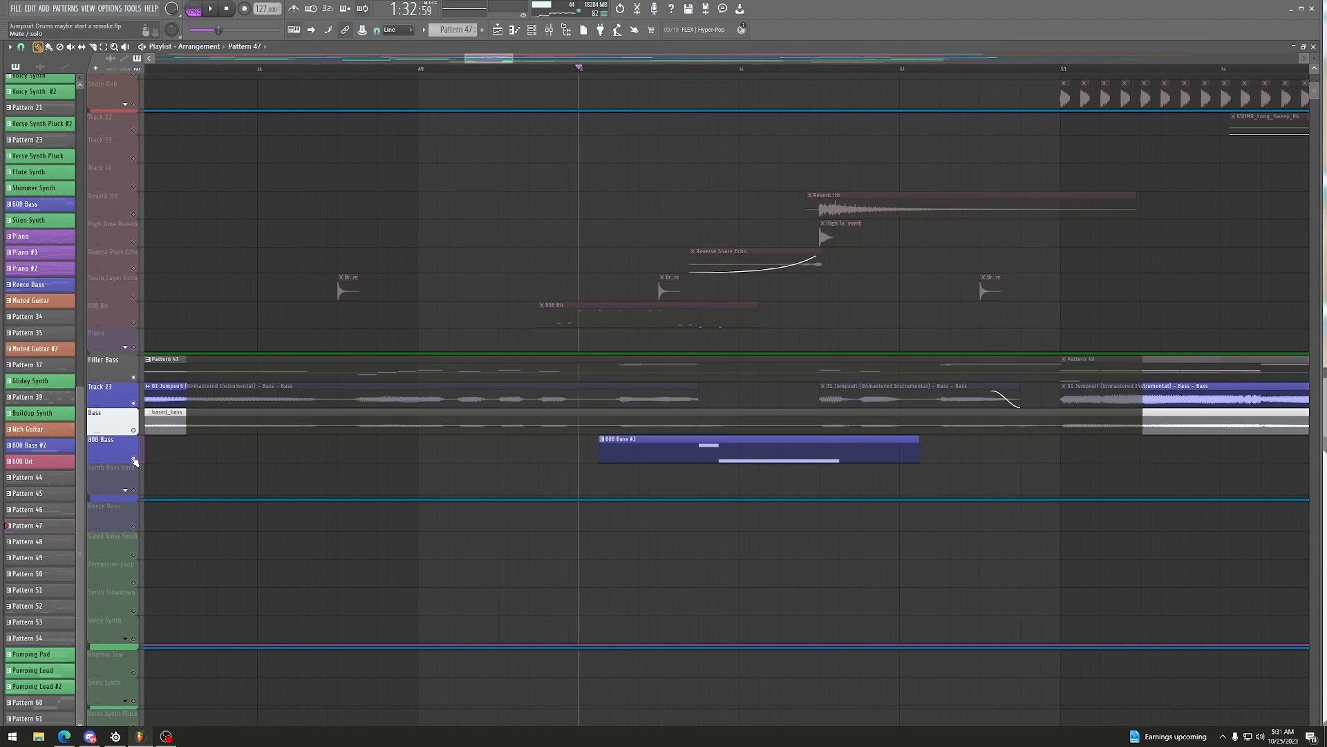
{"action": "double_click", "coordinate": [668, 461]}
{"action": "scroll", "coordinate": [291, 80], "scroll_direction": "up", "scroll_amount": 3, "text": "ctrl"}
{"action": "key", "text": "space"}
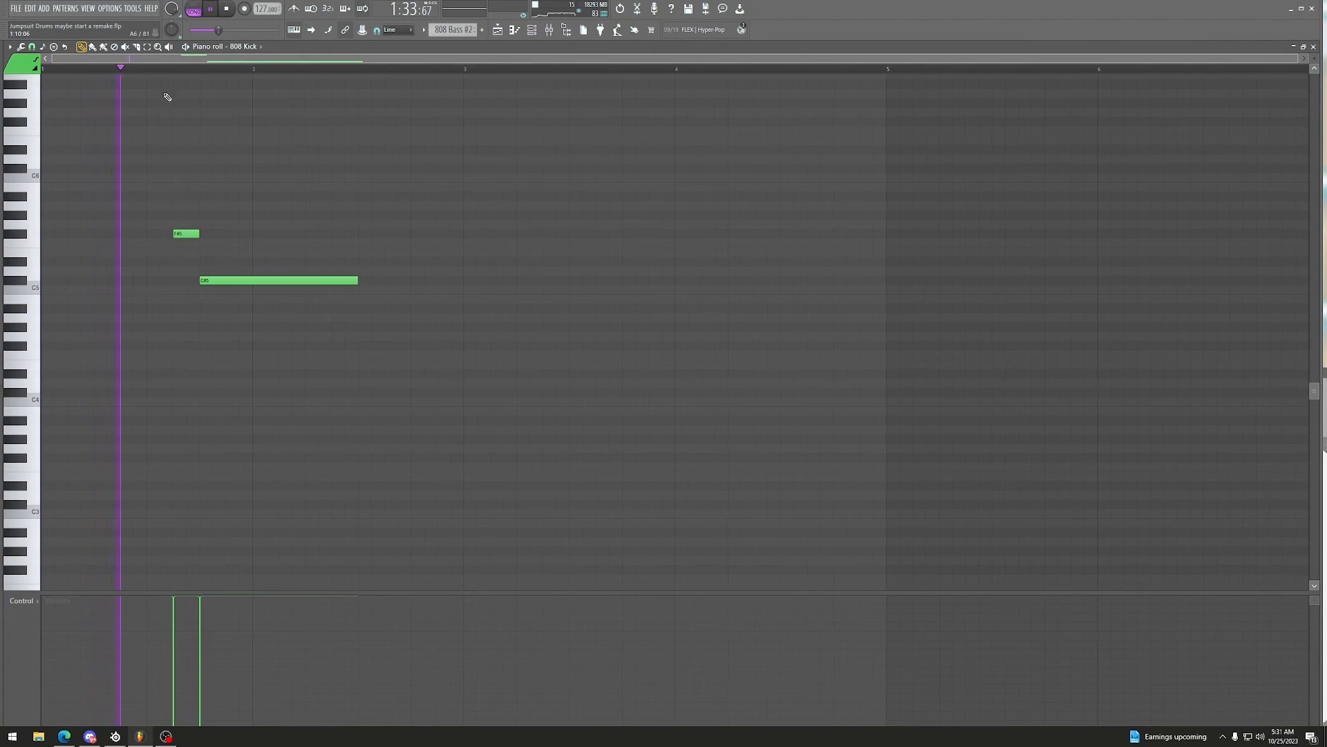
{"action": "scroll", "coordinate": [208, 131], "scroll_direction": "up", "scroll_amount": 3}
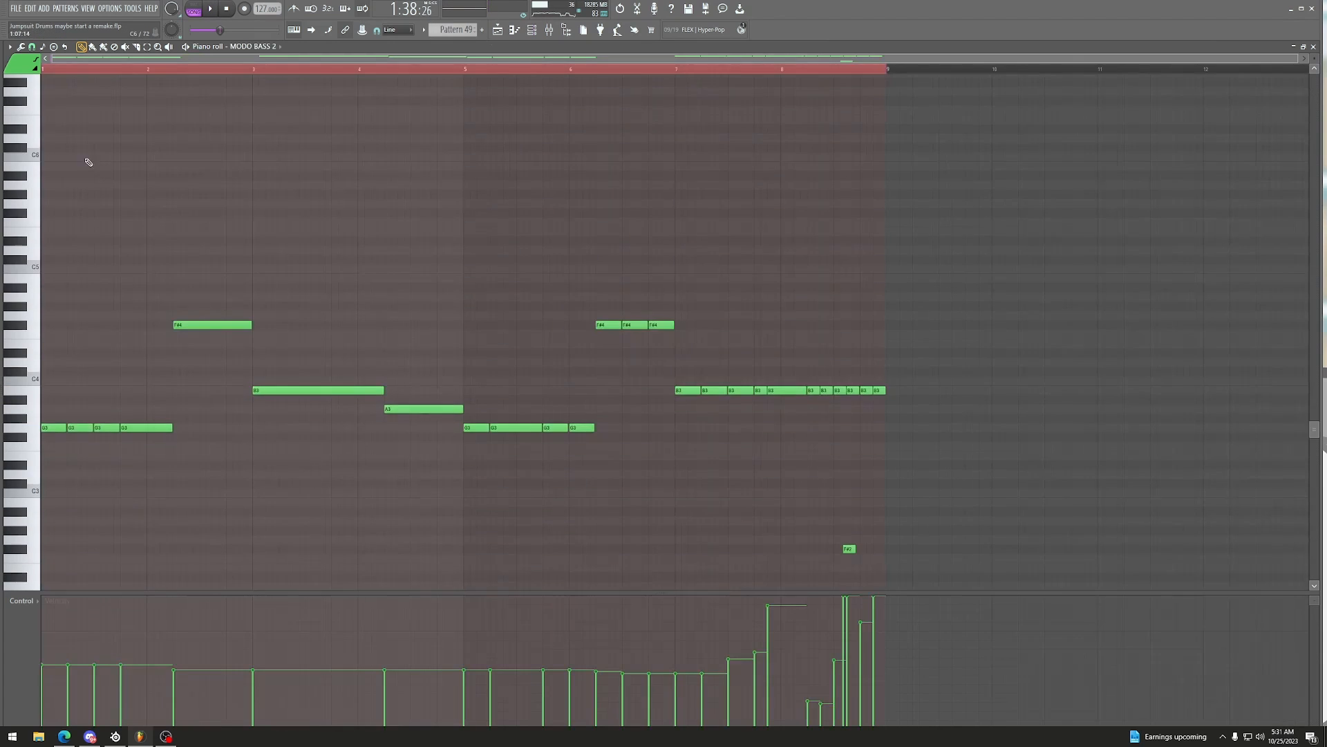
Step: Play Pattern 49's and Pattern 60's MODO BASS 2 notes in the piano roll, and return to the playlist
{"action": "scroll", "coordinate": [97, 159], "scroll_direction": "down", "scroll_amount": 2}
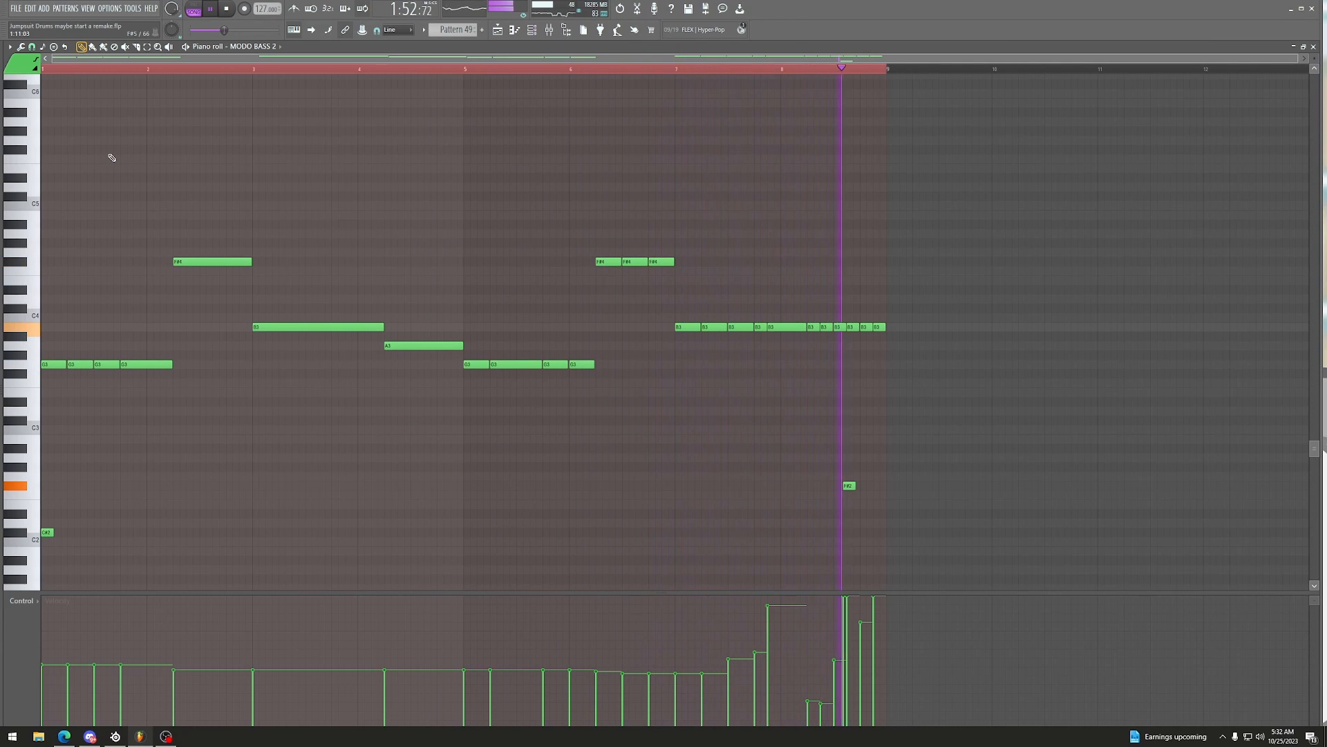
{"action": "key", "text": "space"}
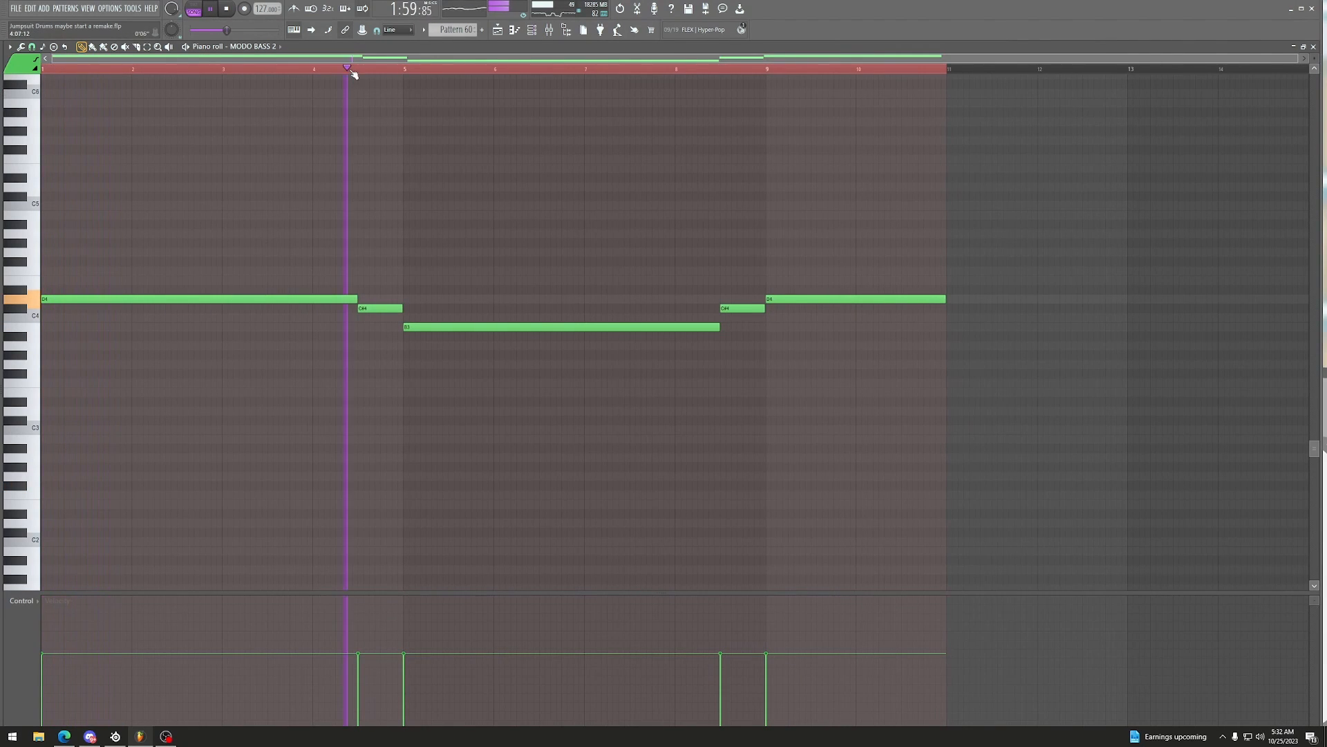
{"action": "left_click", "coordinate": [720, 72]}
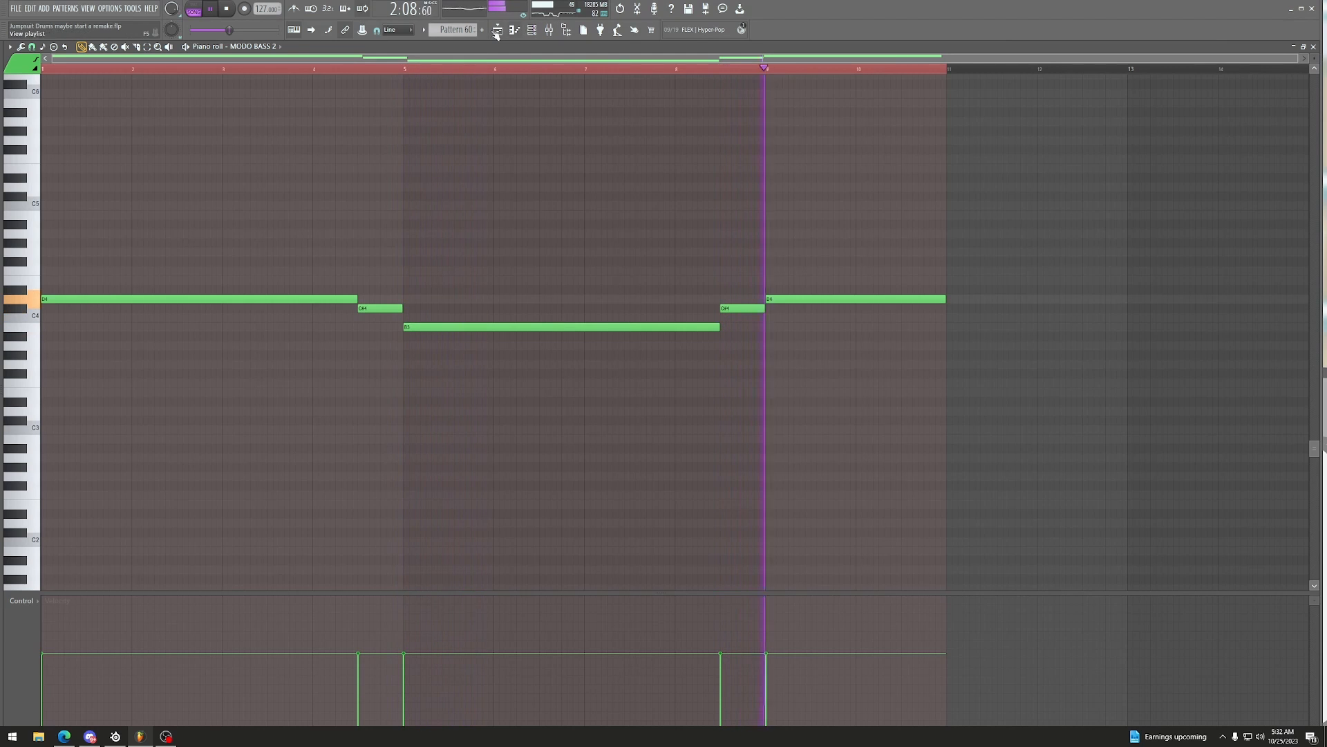
{"action": "key", "text": "F5"}
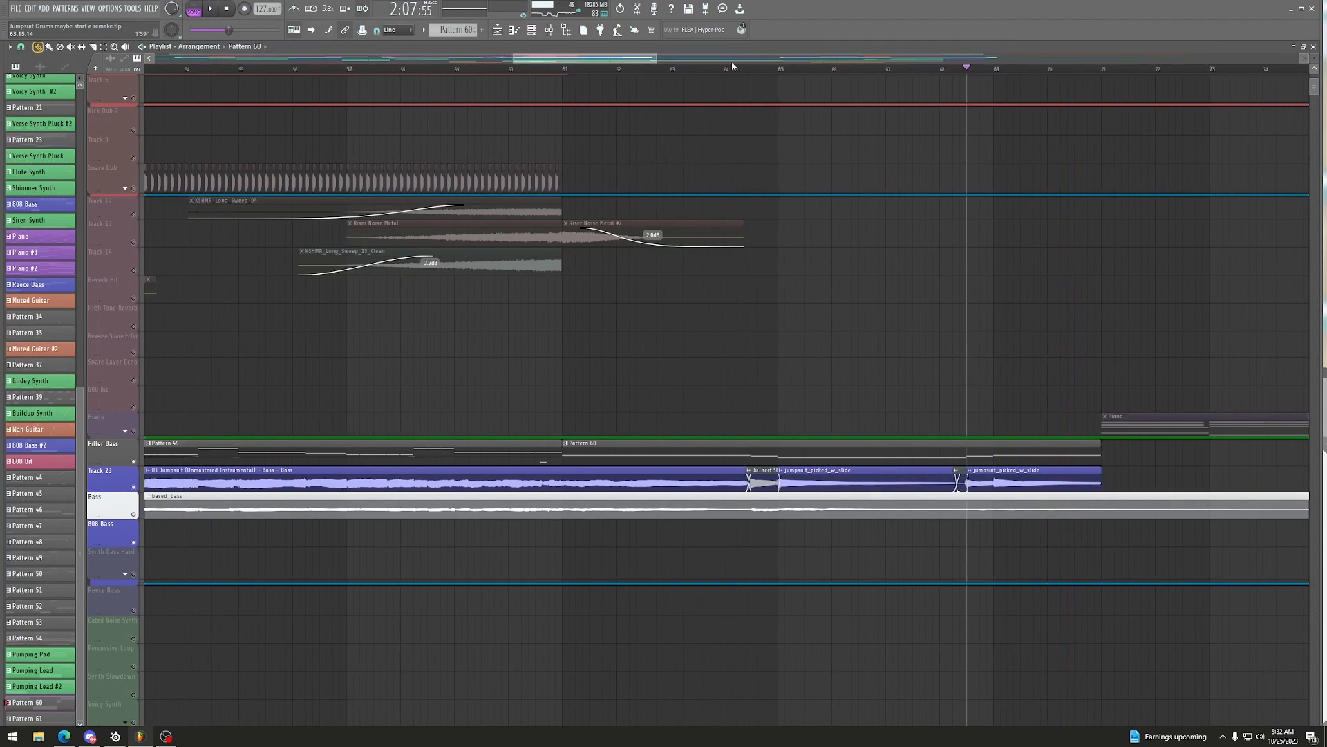
{"action": "key", "text": "space"}
Step: Open the Piano clip in the piano roll, show its whole note sequence and play it
{"action": "left_click_drag", "start_coordinate": [688, 58], "coordinate": [638, 80]}
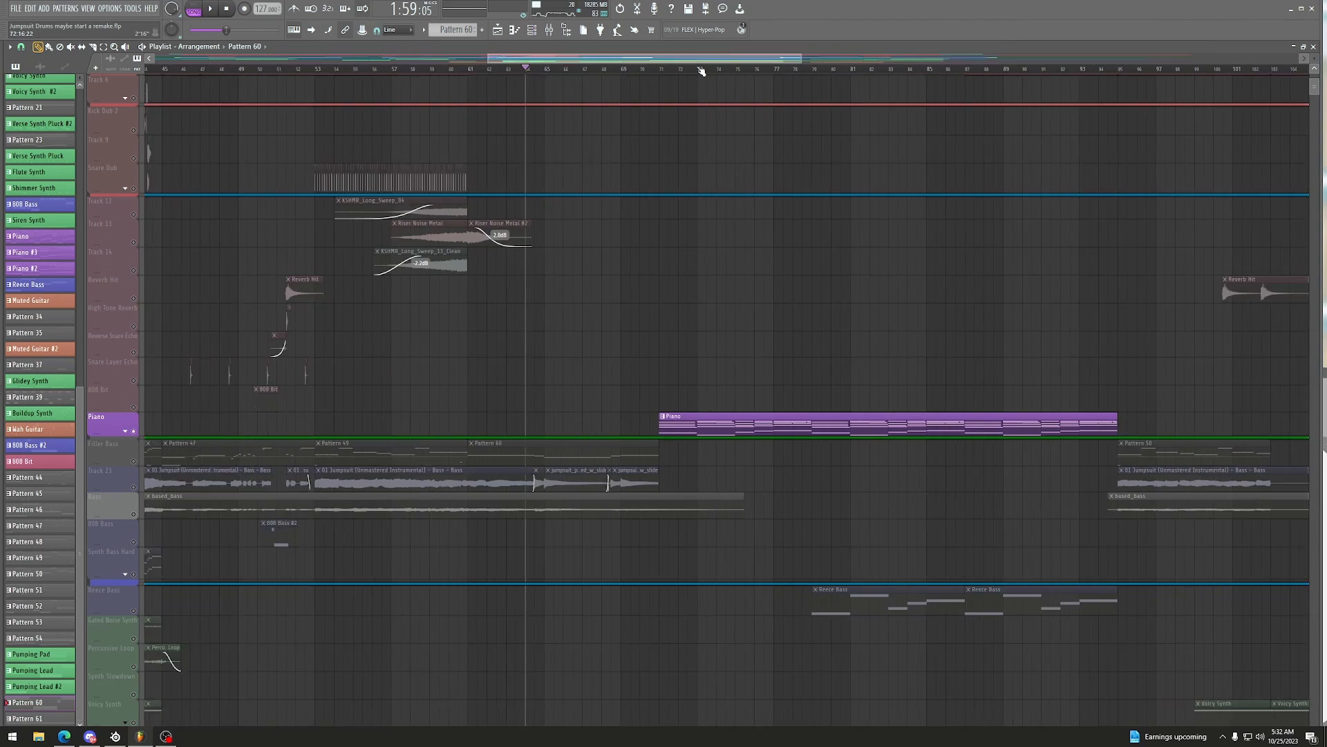
{"action": "double_click", "coordinate": [687, 415]}
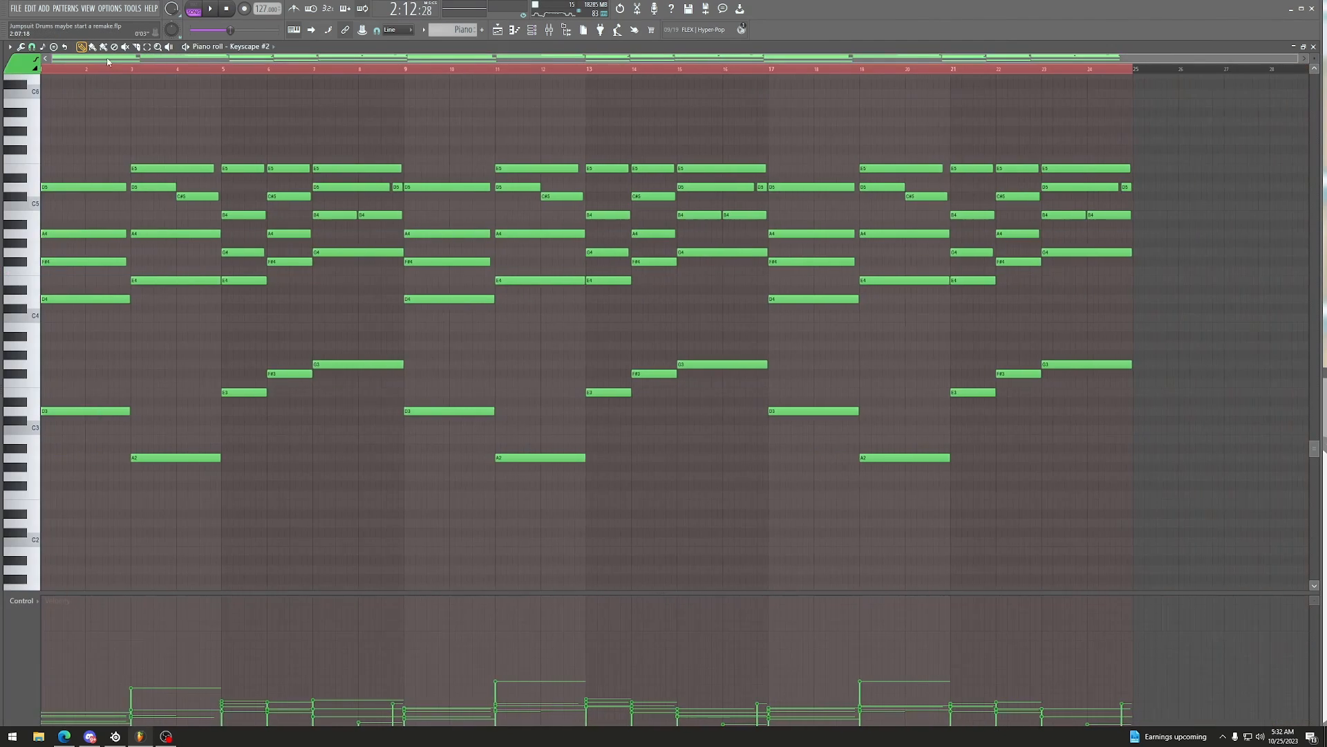
{"action": "scroll", "coordinate": [775, 150], "scroll_direction": "up", "scroll_amount": 3}
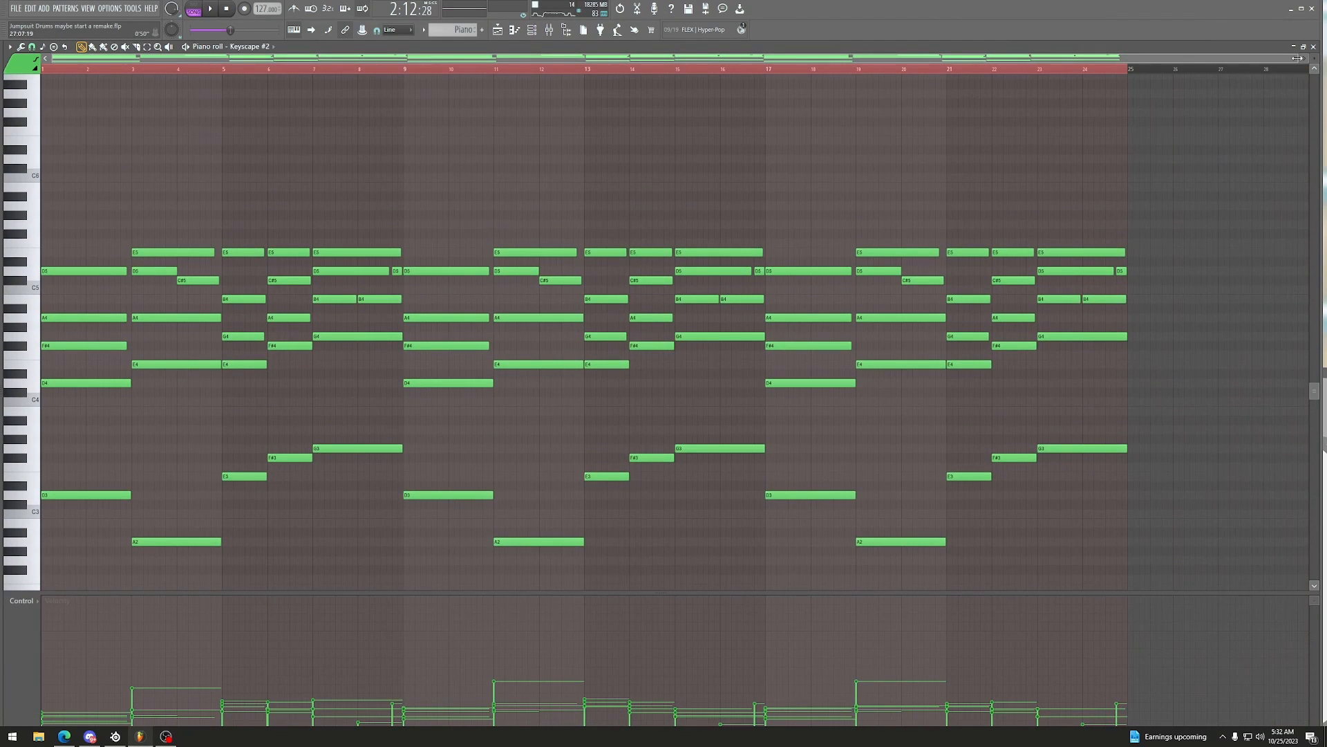
{"action": "left_click_drag", "start_coordinate": [1298, 58], "coordinate": [1123, 59]}
{"action": "key", "text": "l"}
{"action": "key", "text": "space"}
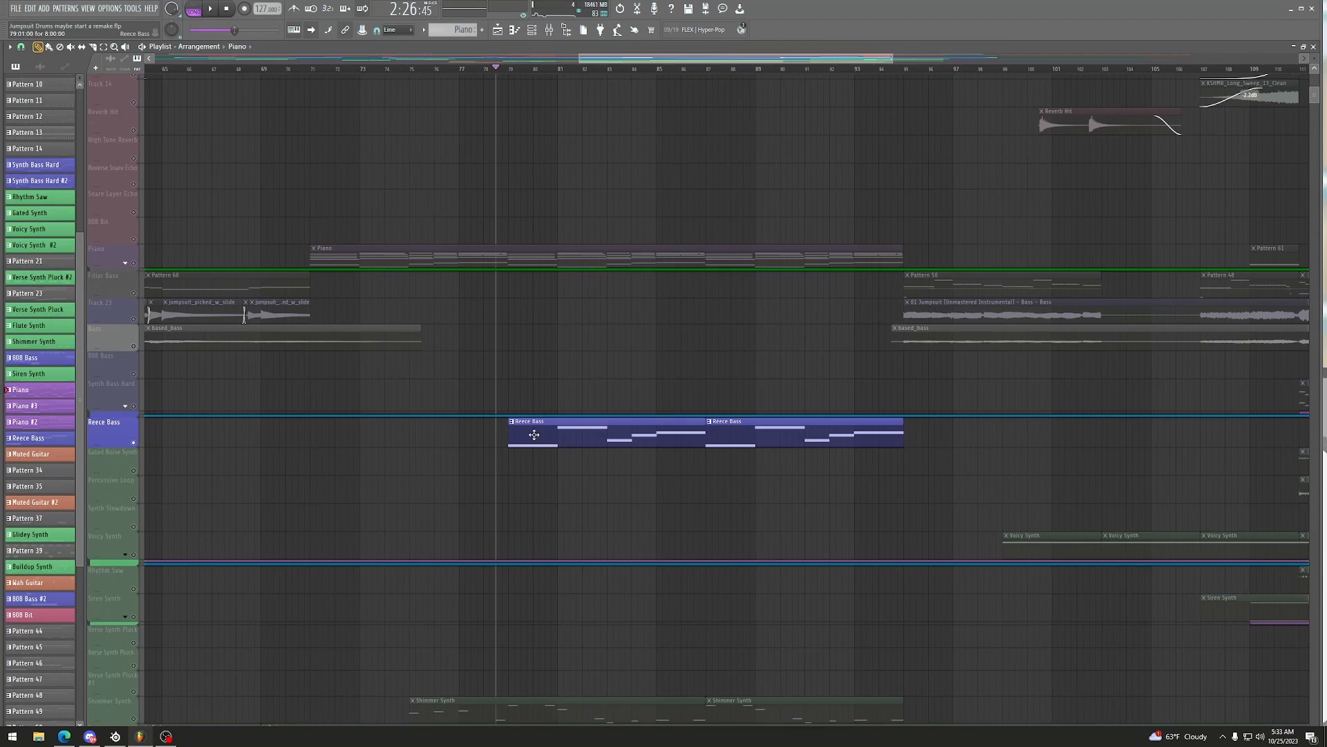
Step: Open the Reece Bass notes in the piano roll and show the Vital #11 channel's mixer track
{"action": "double_click", "coordinate": [533, 434]}
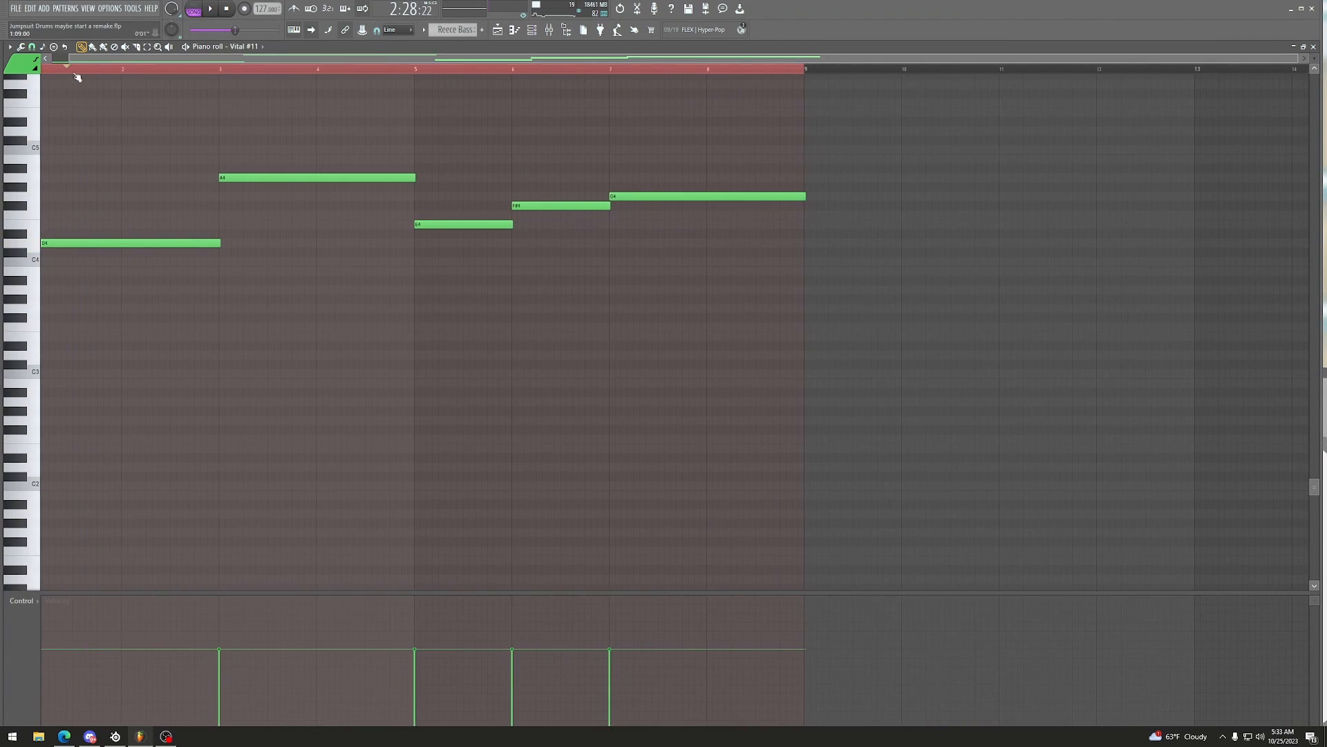
{"action": "key", "text": "F6"}
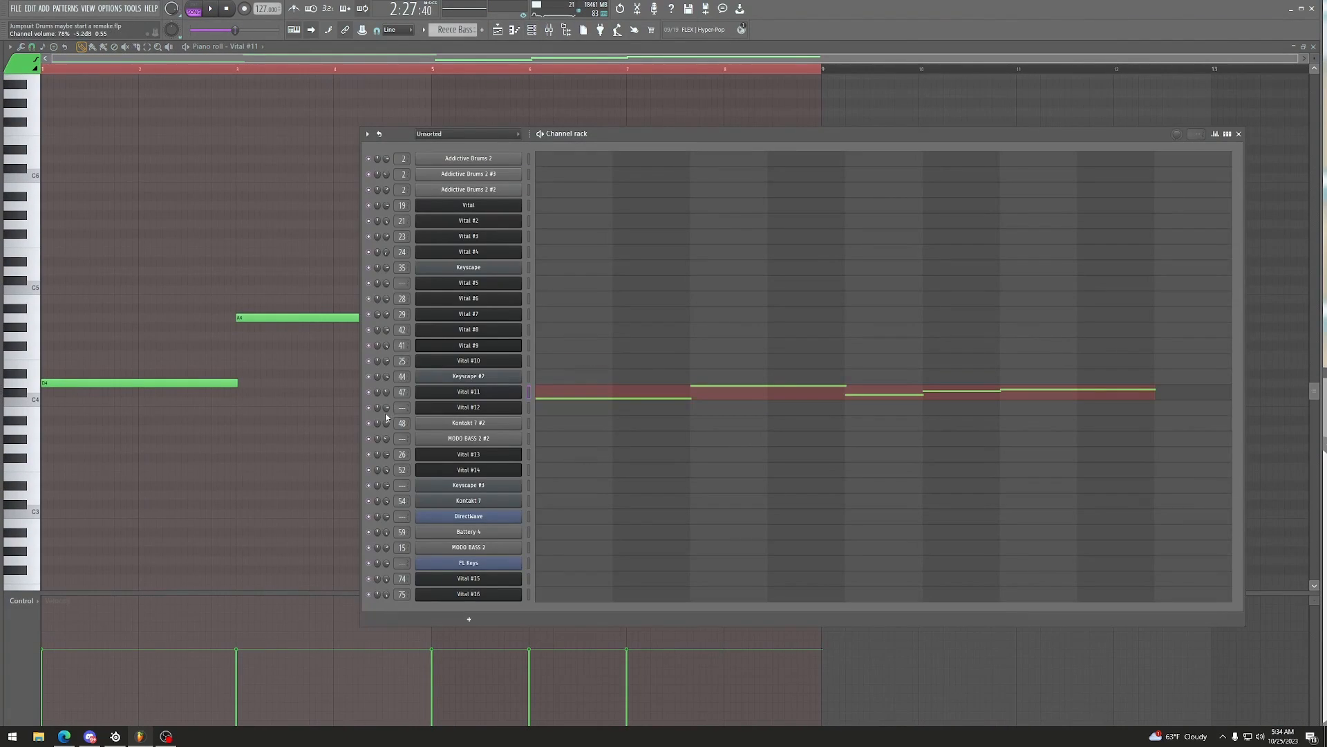
{"action": "double_click", "coordinate": [406, 391]}
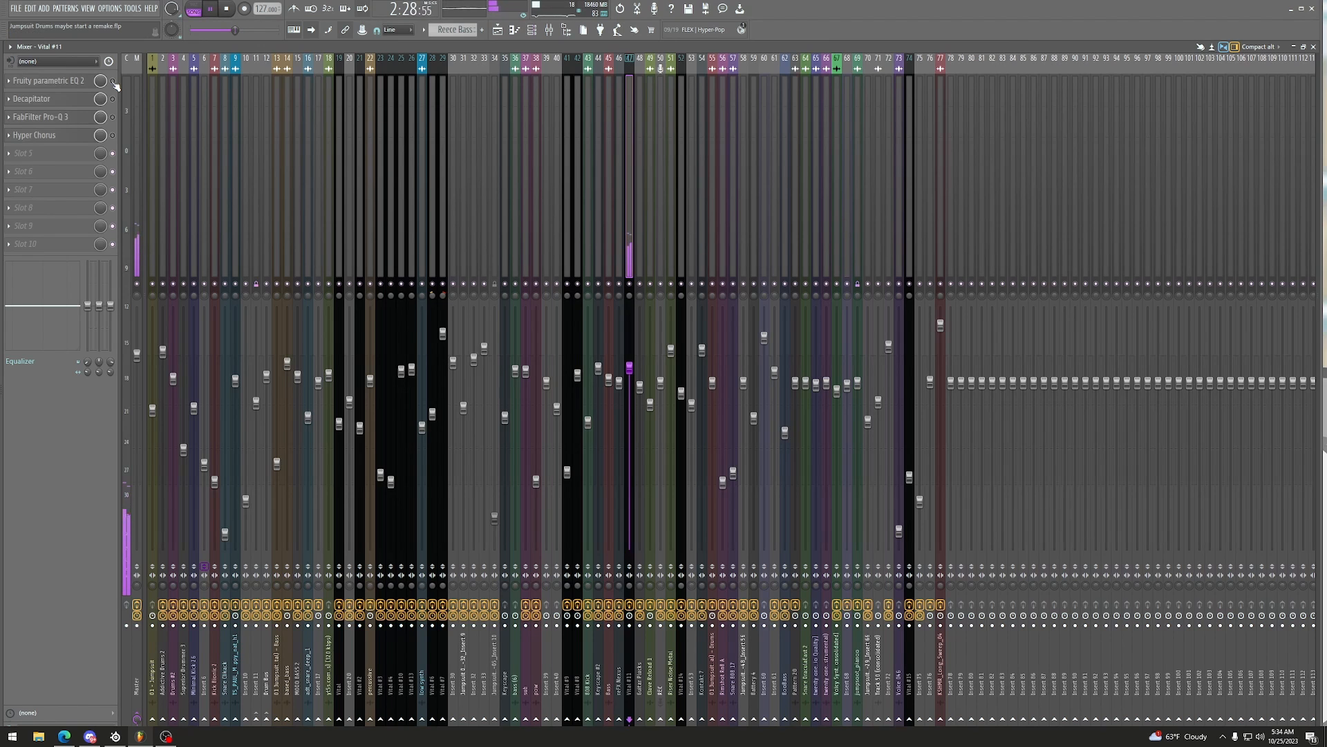
Step: Examine the Vital #11 track's Fruity parametric EQ 2 curve, and replay the Reece bass with Decapitator turned on
{"action": "left_click", "coordinate": [90, 82]}
{"action": "left_click_drag", "start_coordinate": [276, 170], "coordinate": [395, 105]}
{"action": "key", "text": "space"}
{"action": "key", "text": "space"}
{"action": "left_click", "coordinate": [113, 99]}
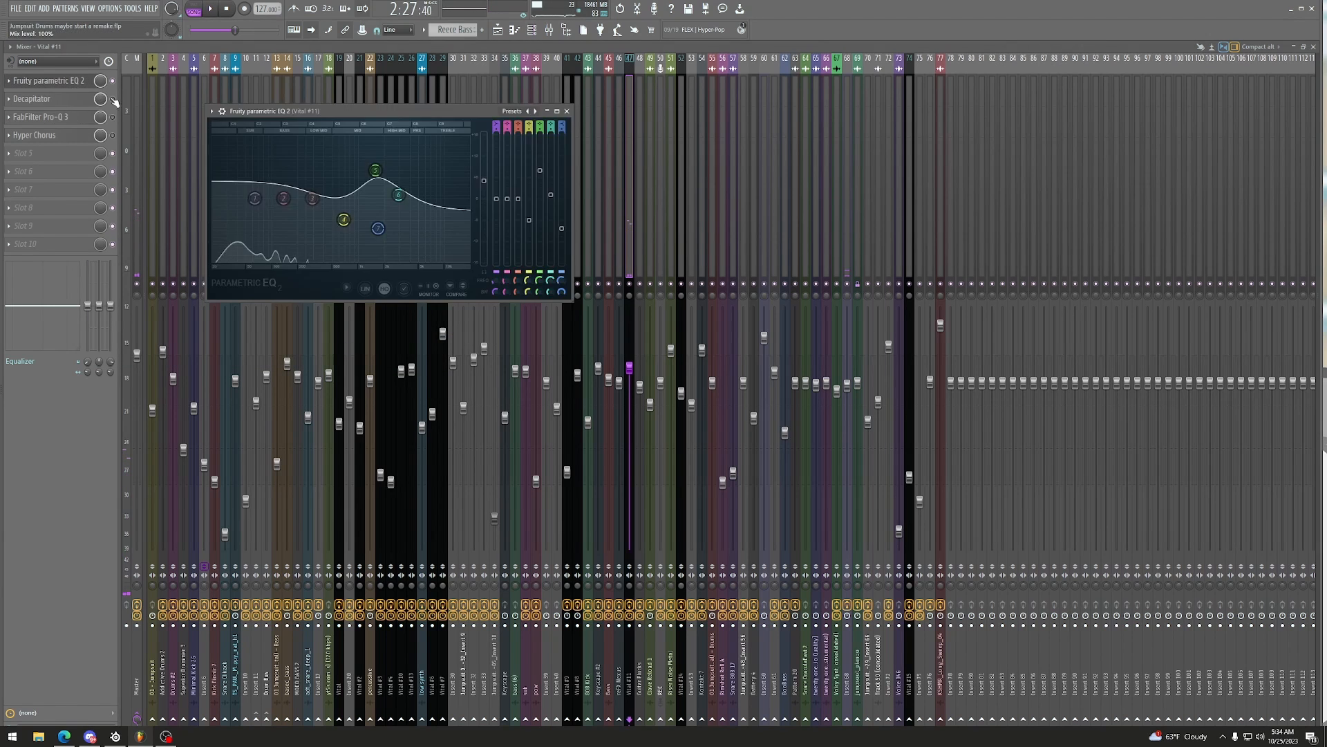
{"action": "left_click", "coordinate": [90, 105]}
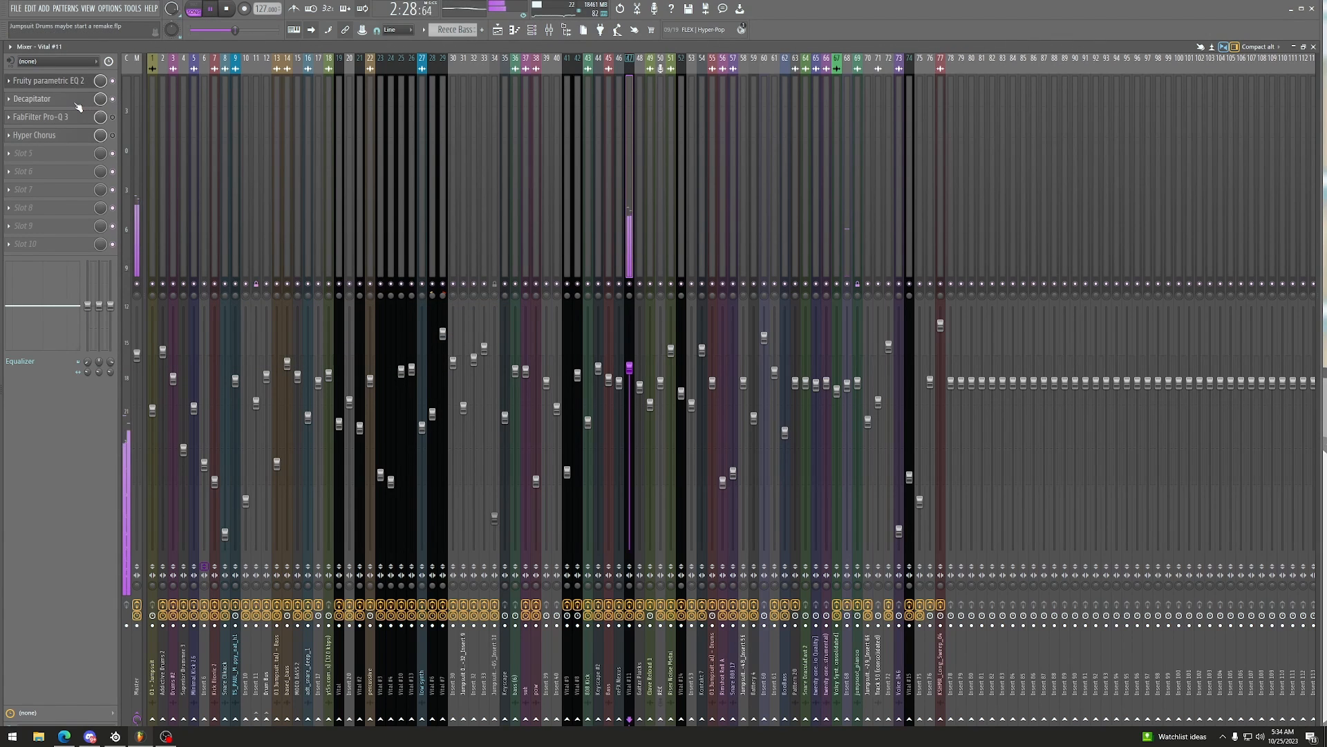
Step: Turn on FabFilter Pro-Q 3 on the Vital #11 track and examine its EQ curve during playback
{"action": "left_click", "coordinate": [85, 118]}
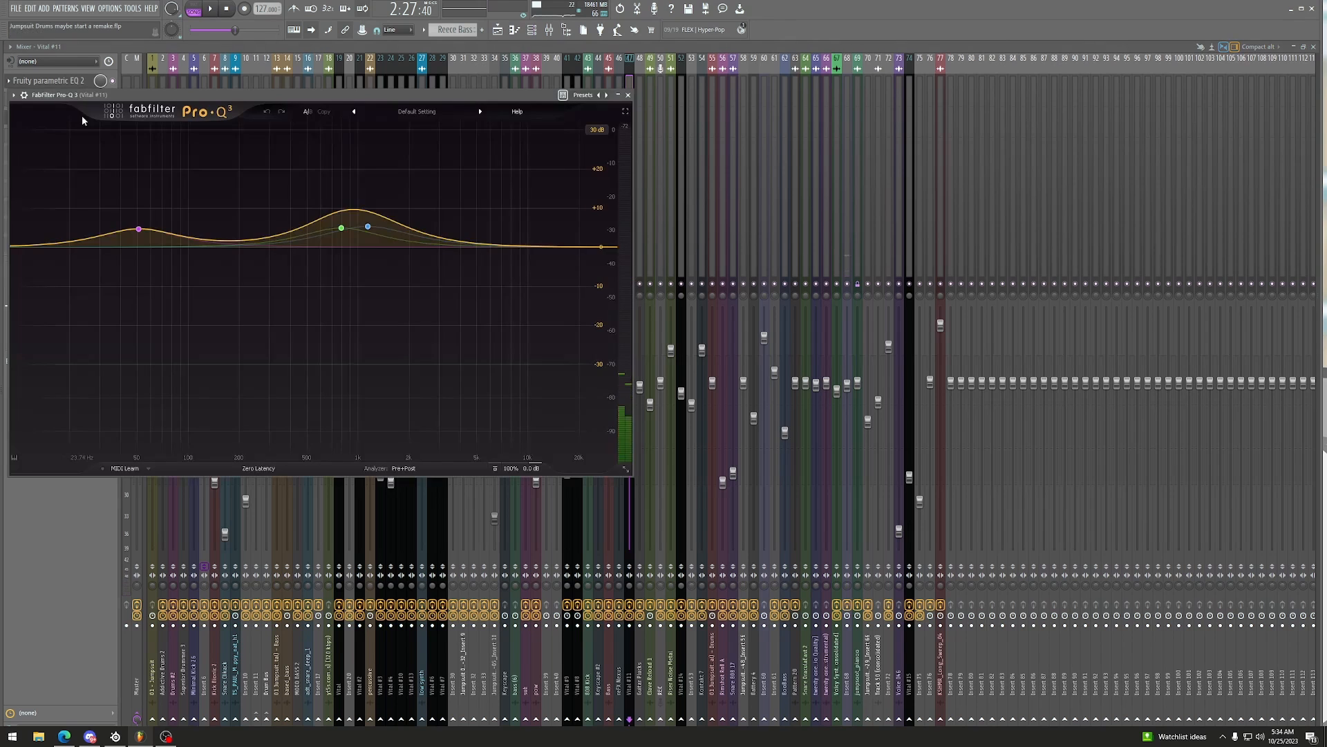
{"action": "left_click_drag", "start_coordinate": [83, 97], "coordinate": [230, 112]}
{"action": "key", "text": "space"}
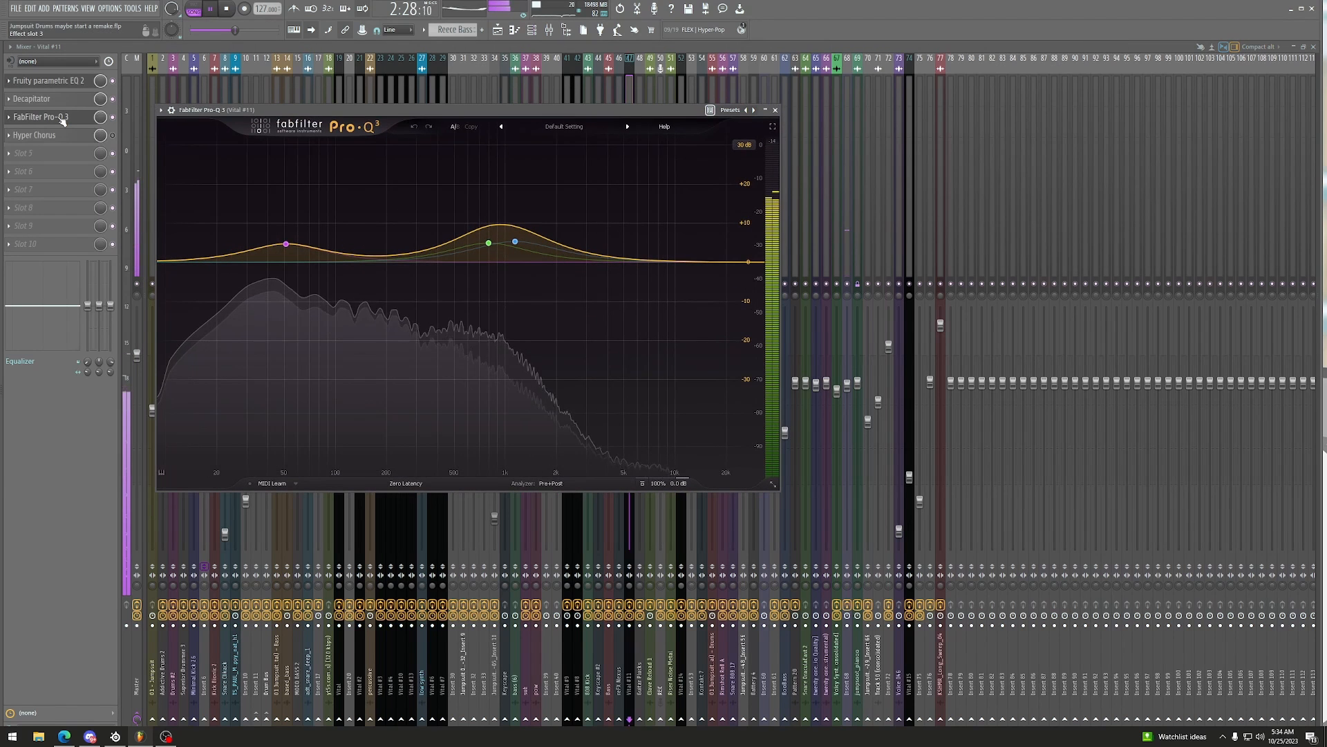
{"action": "key", "text": "space"}
{"action": "left_click", "coordinate": [54, 101]}
{"action": "left_click", "coordinate": [64, 120]}
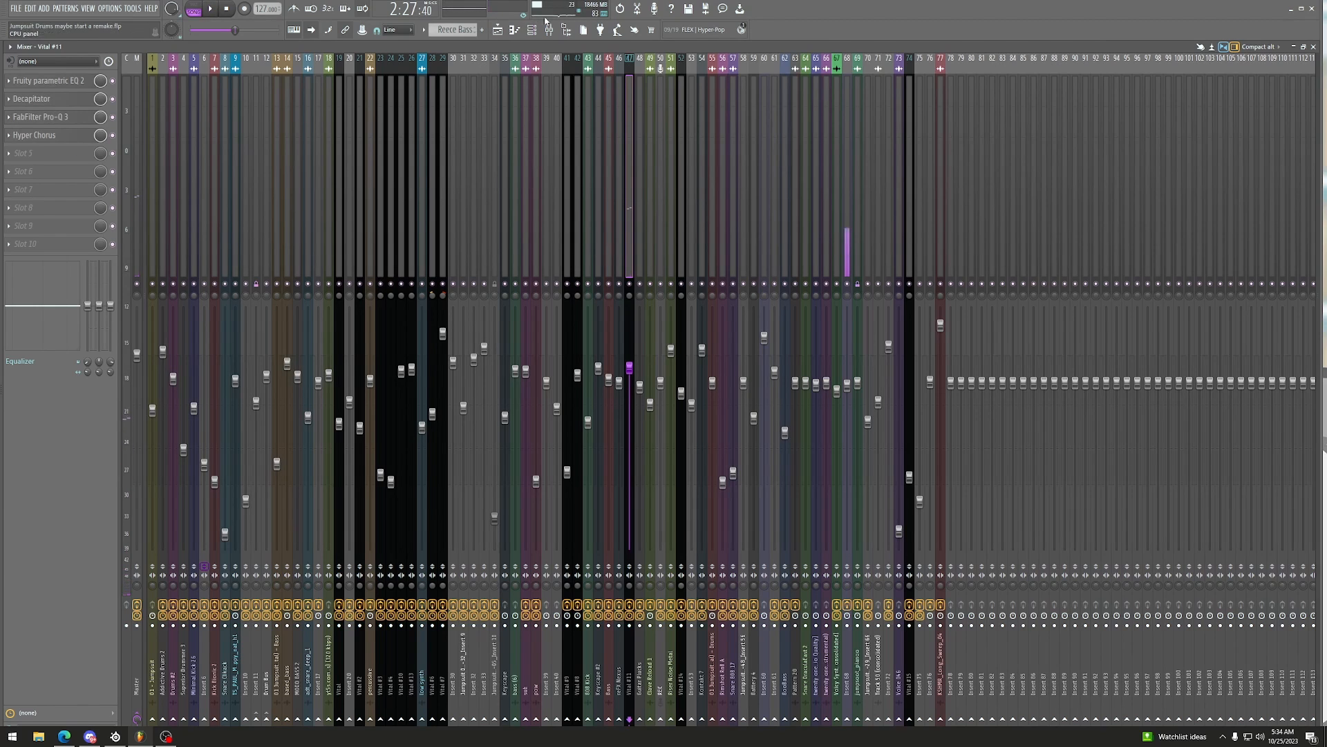
Step: Play the soloed Reece Bass clips from the playlist and look over the other tracks in the arrangement
{"action": "left_click", "coordinate": [513, 31]}
{"action": "left_click", "coordinate": [497, 30]}
{"action": "key", "text": "space"}
{"action": "scroll", "coordinate": [600, 138], "scroll_direction": "down", "scroll_amount": 3}
{"action": "scroll", "coordinate": [596, 200], "scroll_direction": "down", "scroll_amount": 4}
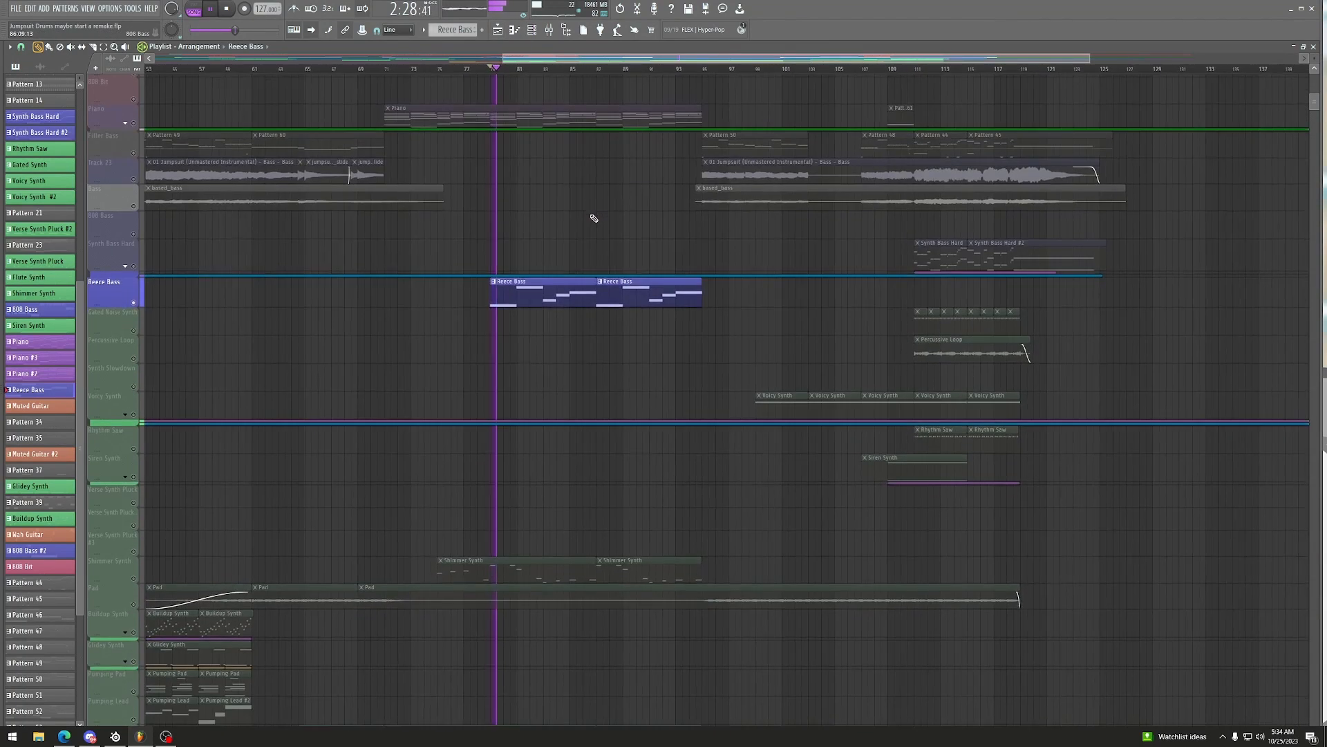
{"action": "scroll", "coordinate": [594, 218], "scroll_direction": "up", "scroll_amount": 2}
{"action": "scroll", "coordinate": [595, 231], "scroll_direction": "down", "scroll_amount": 8}
{"action": "key", "text": "space"}
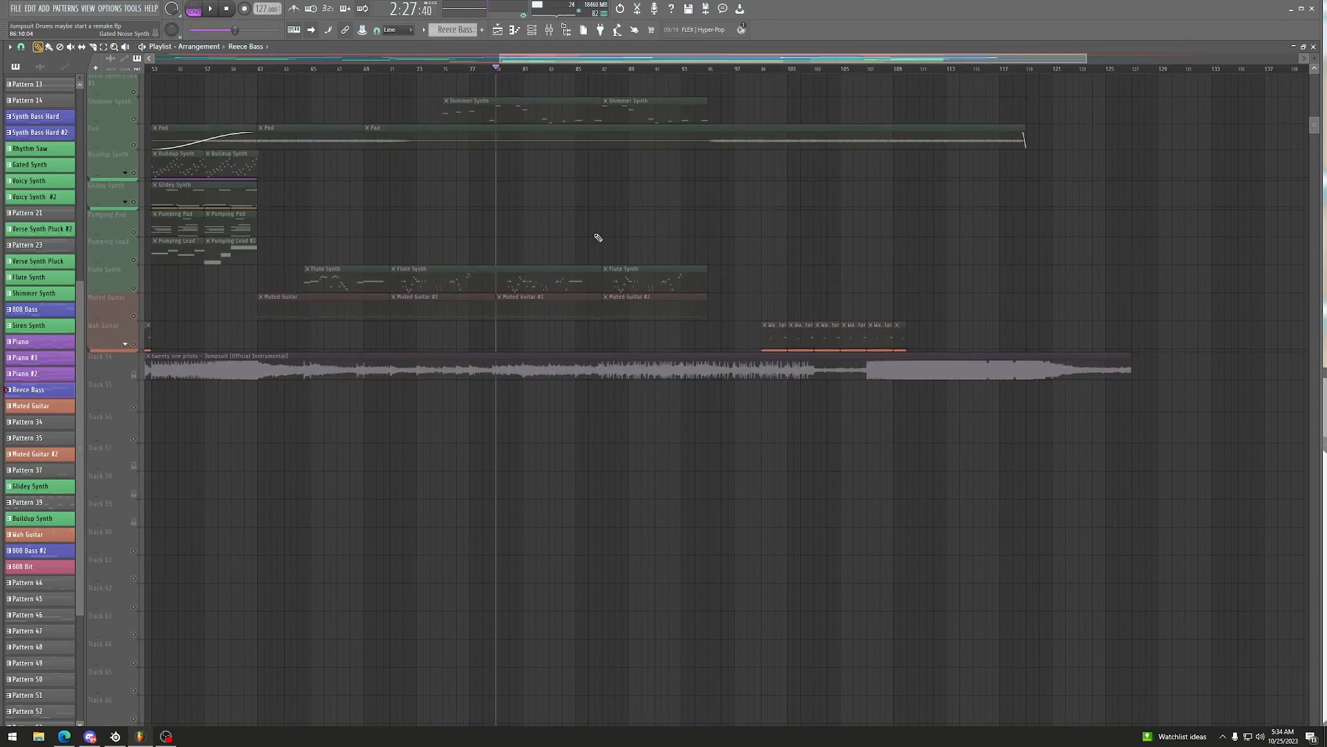
{"action": "scroll", "coordinate": [598, 237], "scroll_direction": "up", "scroll_amount": 10}
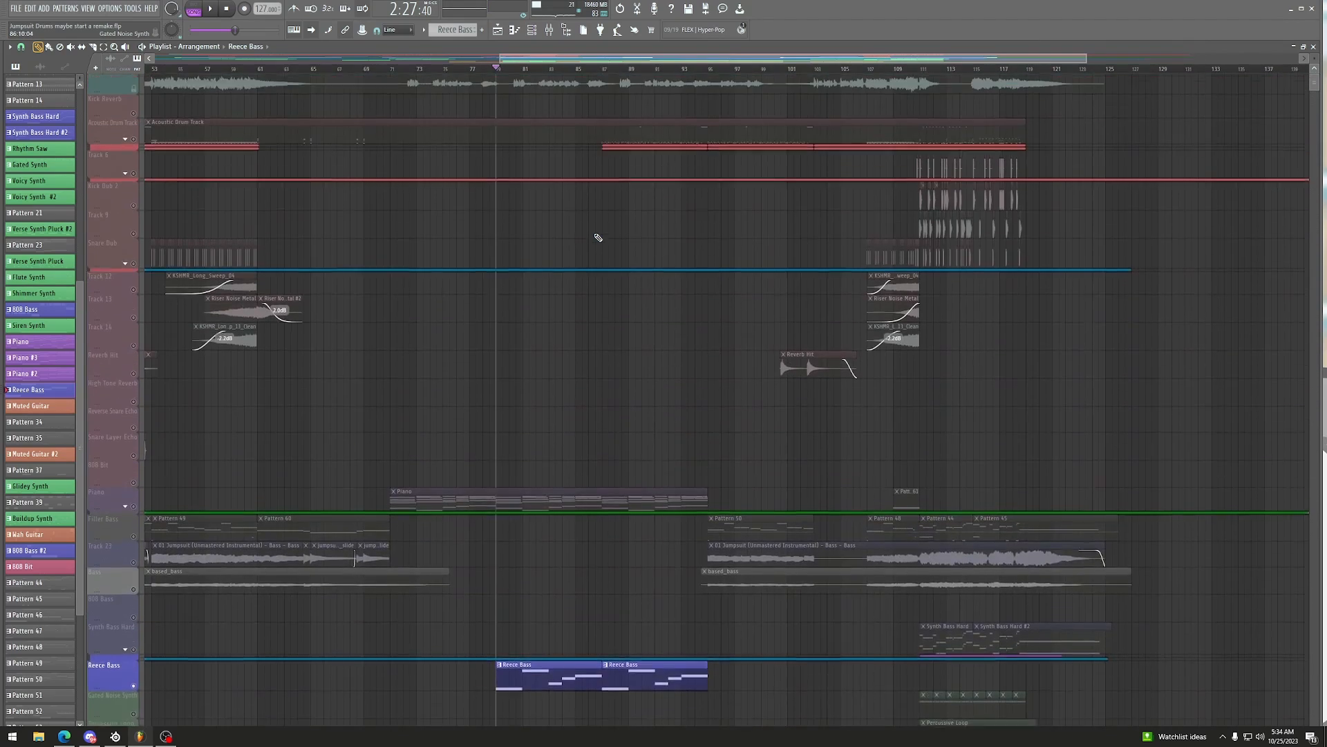
{"action": "scroll", "coordinate": [598, 237], "scroll_direction": "up", "scroll_amount": 1}
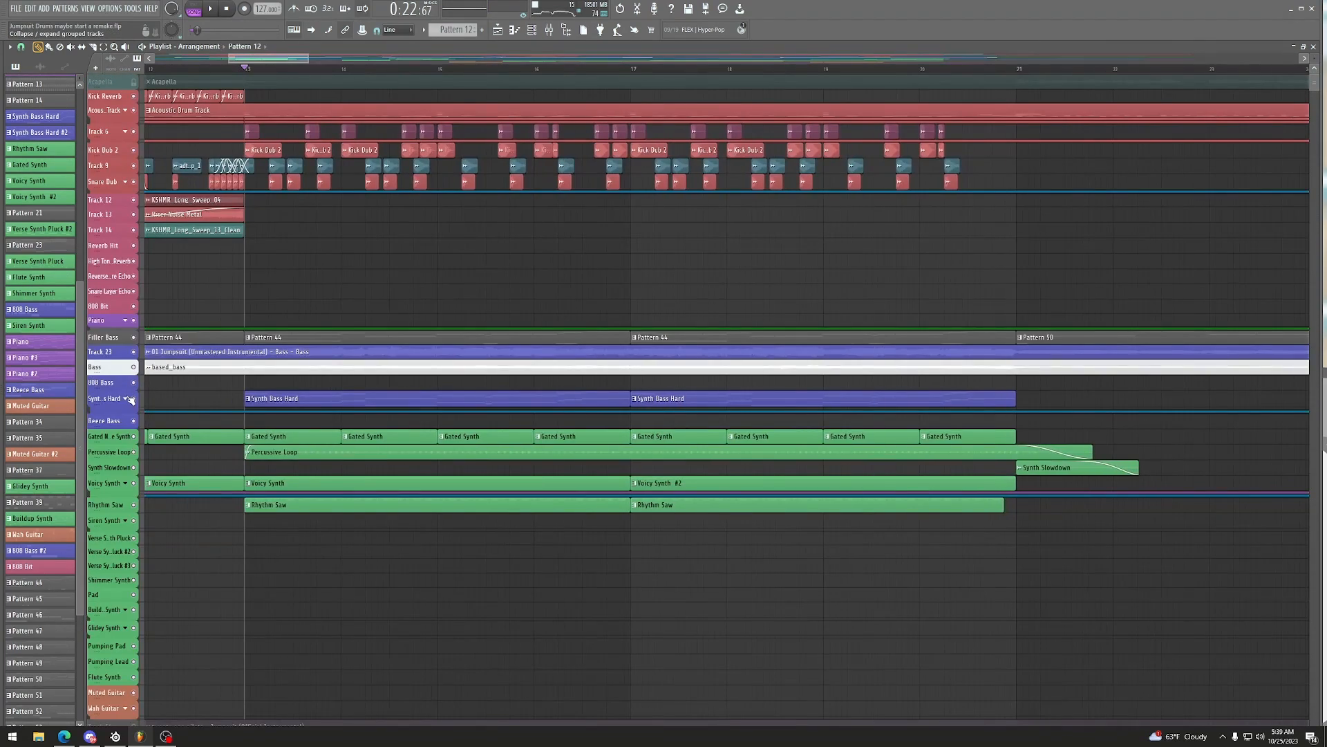
Step: Expand the Synth Bass Hard track group, open its clip's notes in the piano roll and play them
{"action": "left_click", "coordinate": [127, 399]}
{"action": "double_click", "coordinate": [260, 399]}
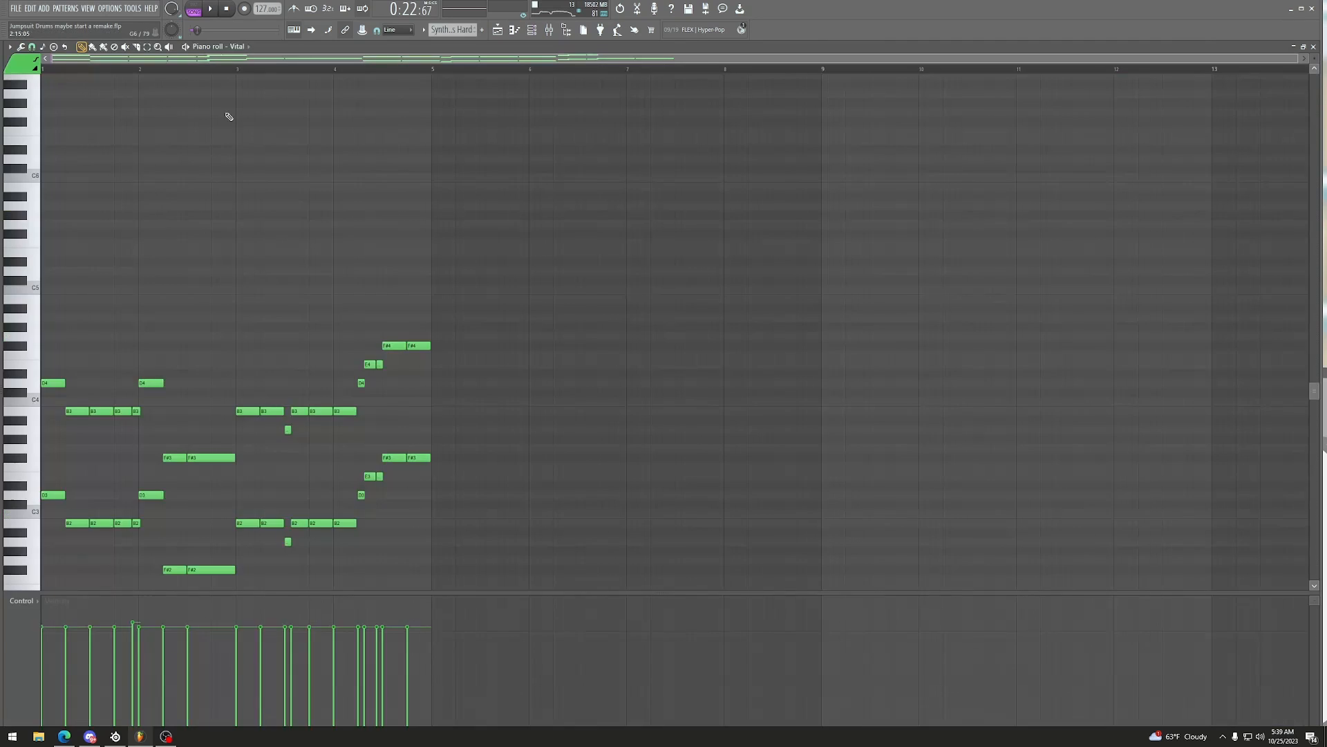
{"action": "scroll", "coordinate": [225, 67], "scroll_direction": "up", "scroll_amount": 3}
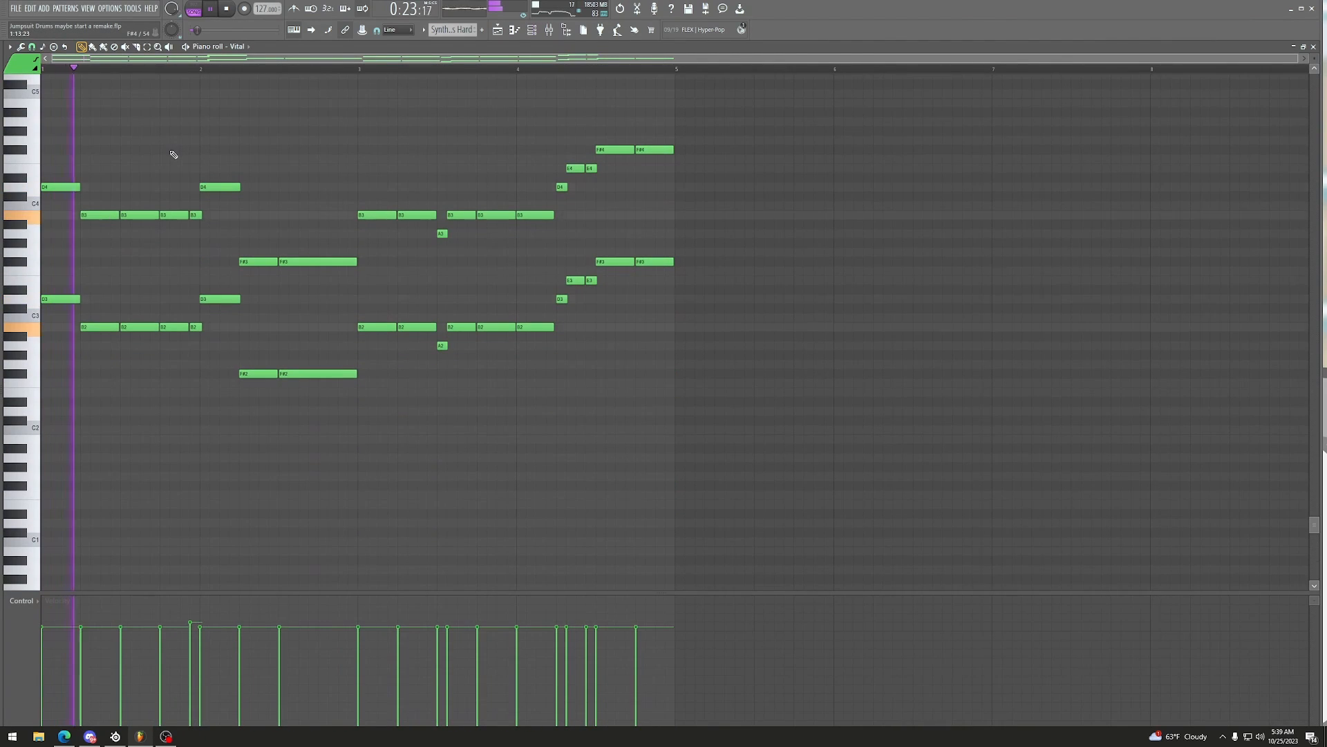
{"action": "scroll", "coordinate": [332, 167], "scroll_direction": "up", "scroll_amount": 3}
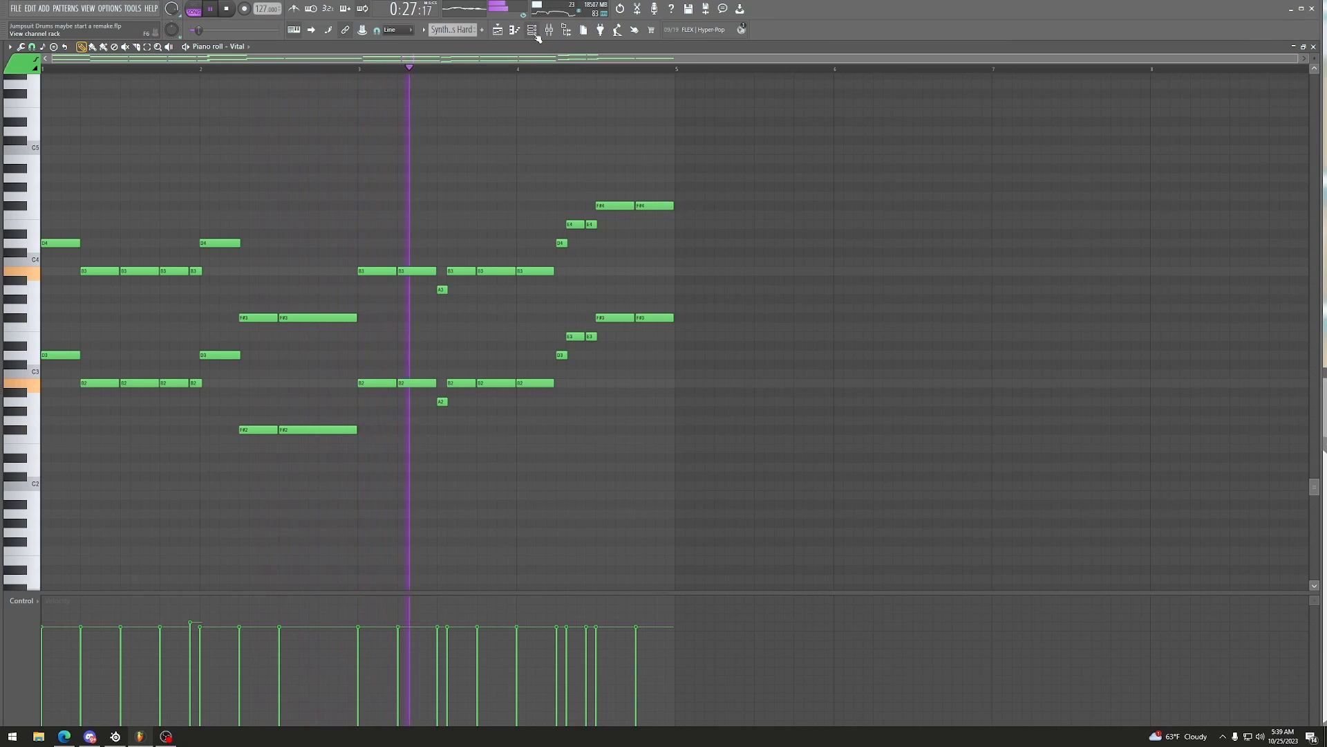
Step: Open the Vital synth behind Synth Bass Hard and examine its three oscillators with oscillator 1 turned on
{"action": "key", "text": "F6"}
{"action": "left_click", "coordinate": [468, 206]}
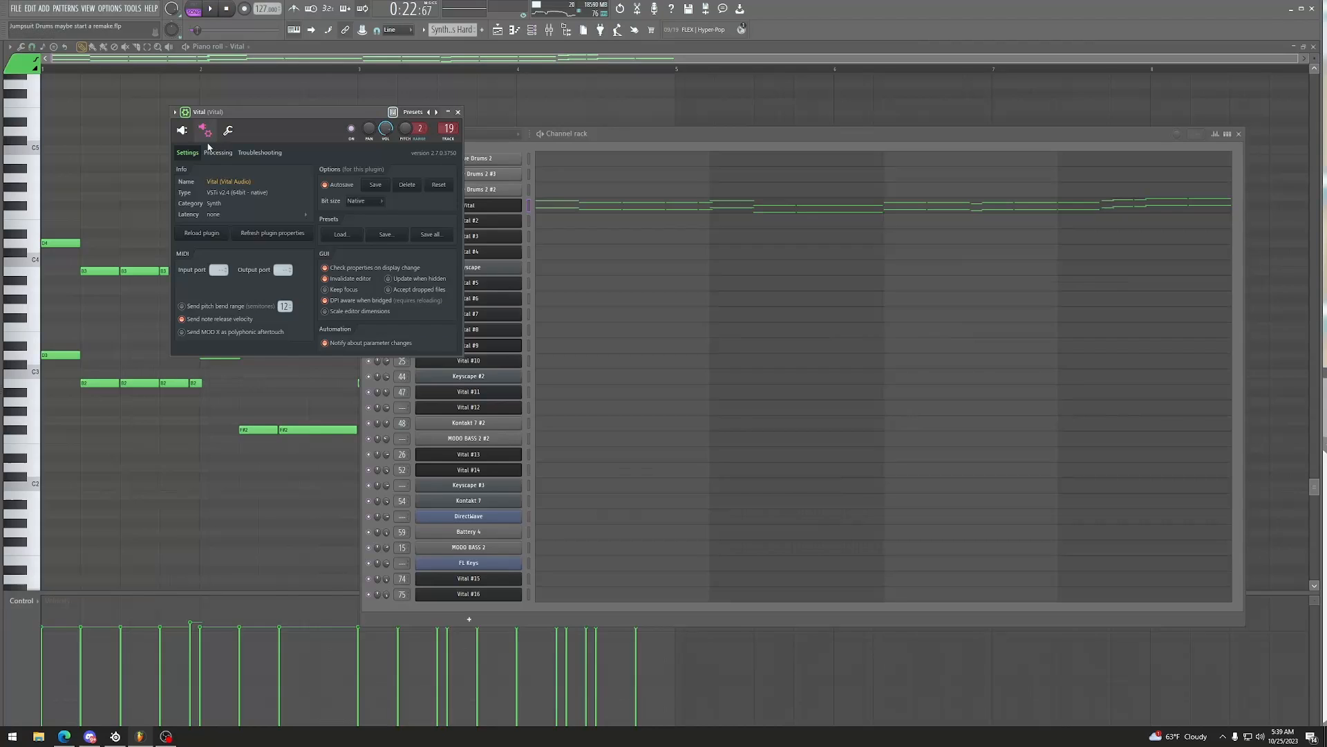
{"action": "left_click", "coordinate": [217, 152]}
{"action": "left_click", "coordinate": [215, 203]}
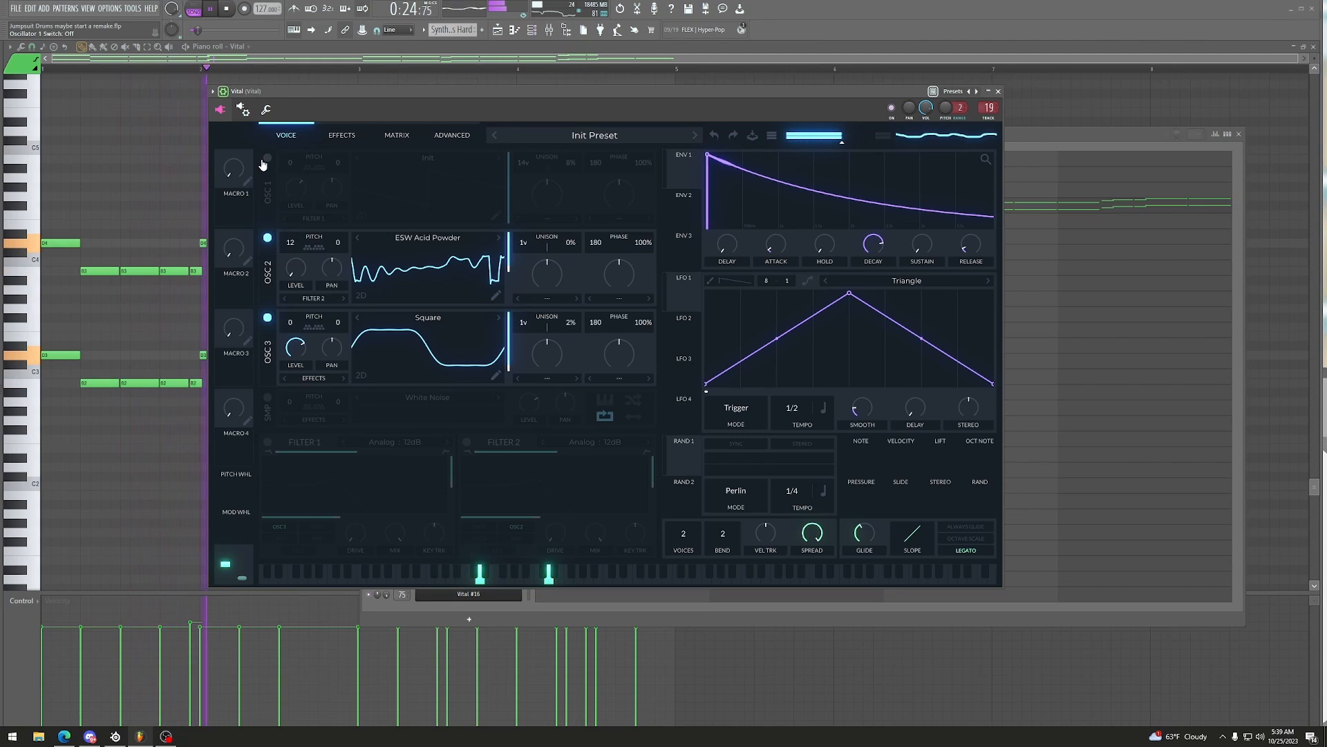
{"action": "left_click_drag", "start_coordinate": [360, 92], "coordinate": [302, 99]}
{"action": "left_click", "coordinate": [341, 160]}
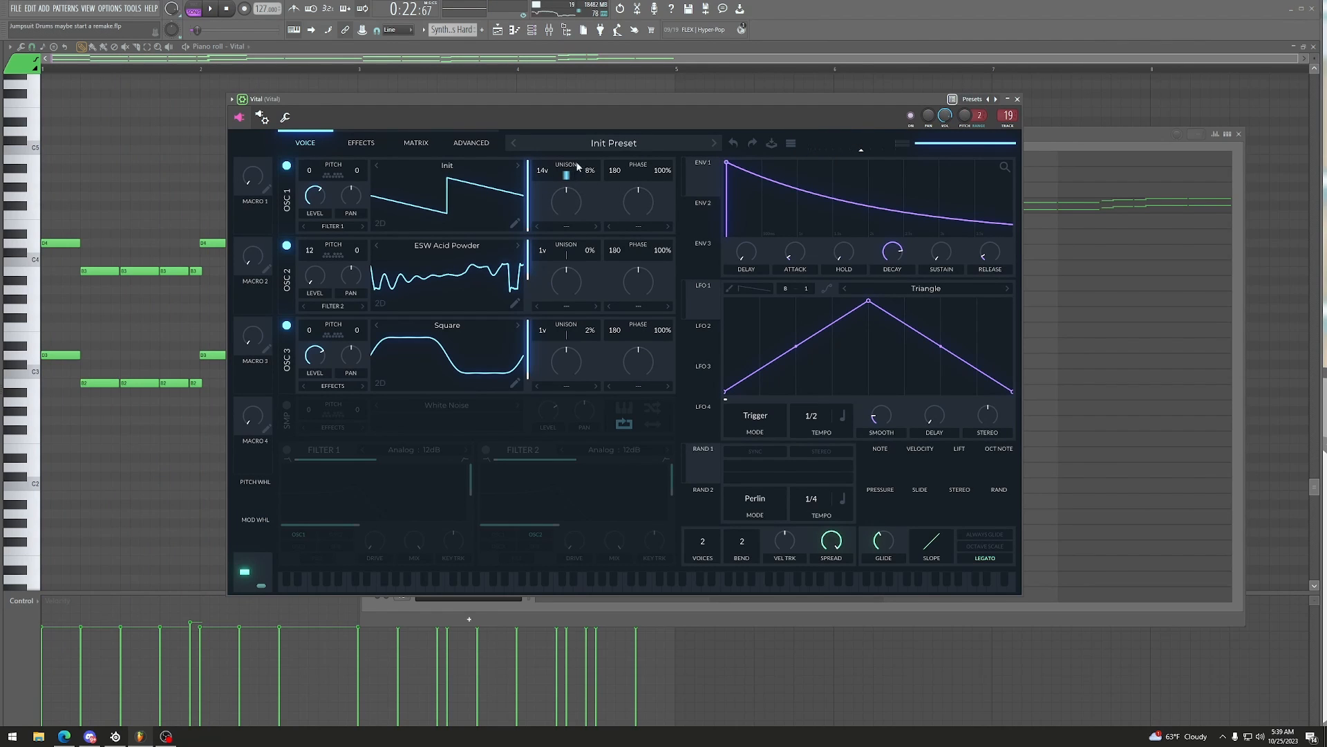
Step: Examine Vital's Soft Clip distortion effect and compare the bass with the distortion switched off and back on
{"action": "left_click", "coordinate": [359, 144]}
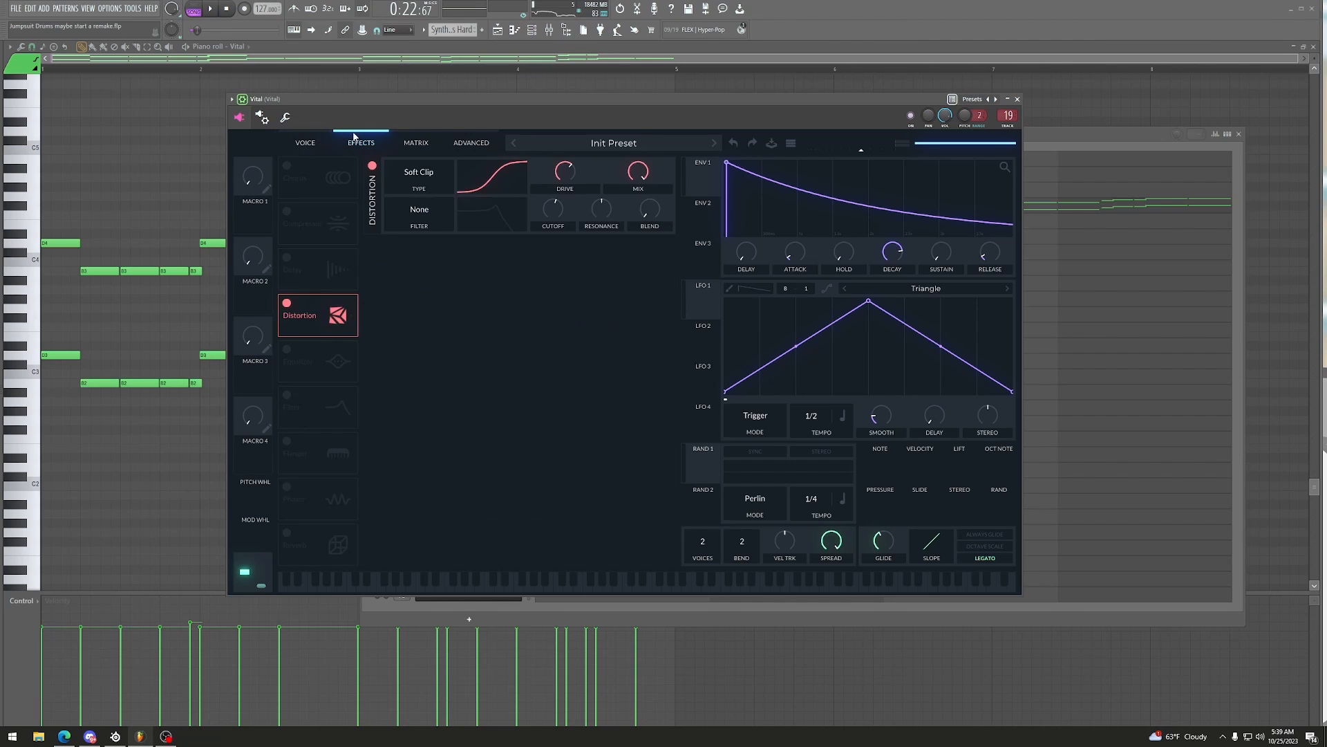
{"action": "key", "text": "space"}
{"action": "mouse_move", "coordinate": [315, 104]}
{"action": "left_mouse_down"}
{"action": "mouse_move", "coordinate": [292, 109]}
{"action": "mouse_move", "coordinate": [311, 104]}
{"action": "left_mouse_up"}
{"action": "left_click", "coordinate": [265, 308]}
{"action": "left_click", "coordinate": [264, 308]}
{"action": "key", "text": "space"}
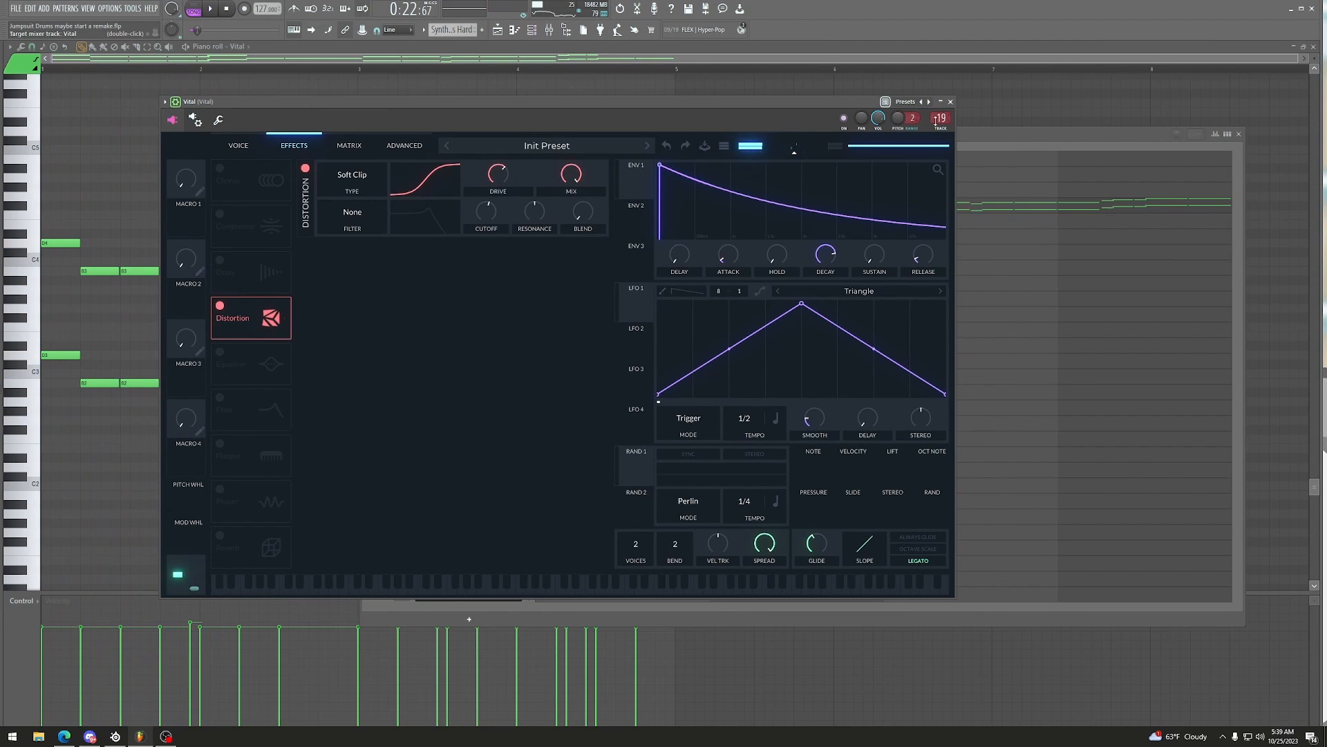
Step: Show the Vital channel's mixer track and examine its Fruity parametric EQ 2 curve during playback
{"action": "key", "text": "F9"}
{"action": "key", "text": "space"}
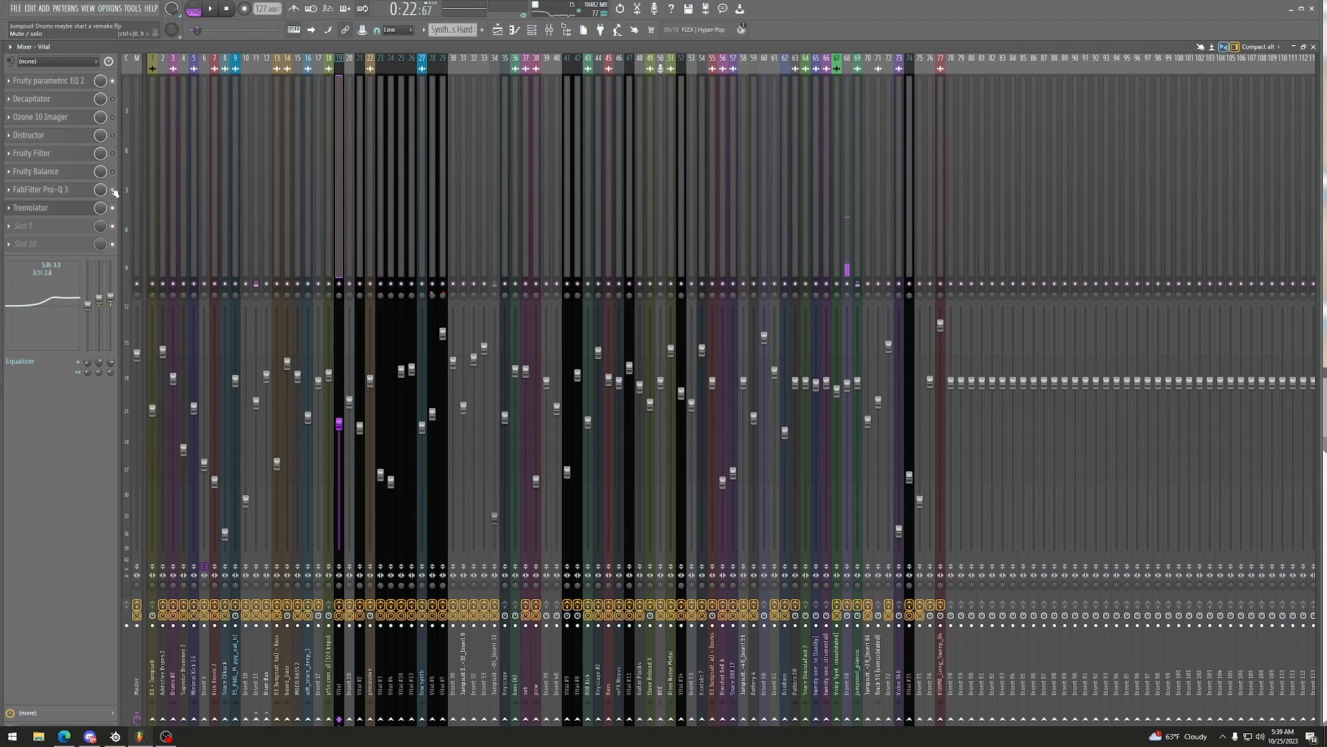
{"action": "left_click", "coordinate": [62, 82]}
{"action": "key", "text": "space"}
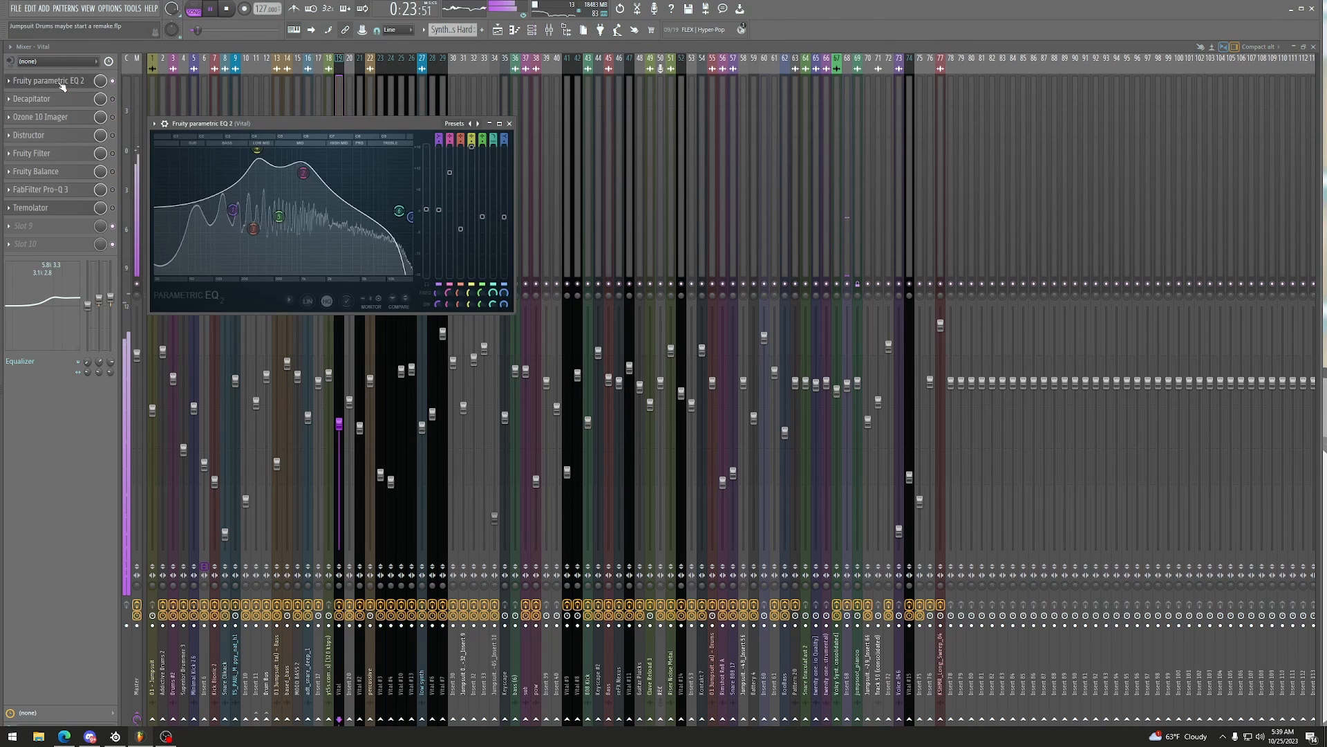
{"action": "left_click", "coordinate": [62, 82]}
{"action": "key", "text": "space"}
Step: Play the synth bass with Decapitator and Ozone 10 Imager turned on, viewing each plugin's settings on the Vital track
{"action": "left_click", "coordinate": [83, 104]}
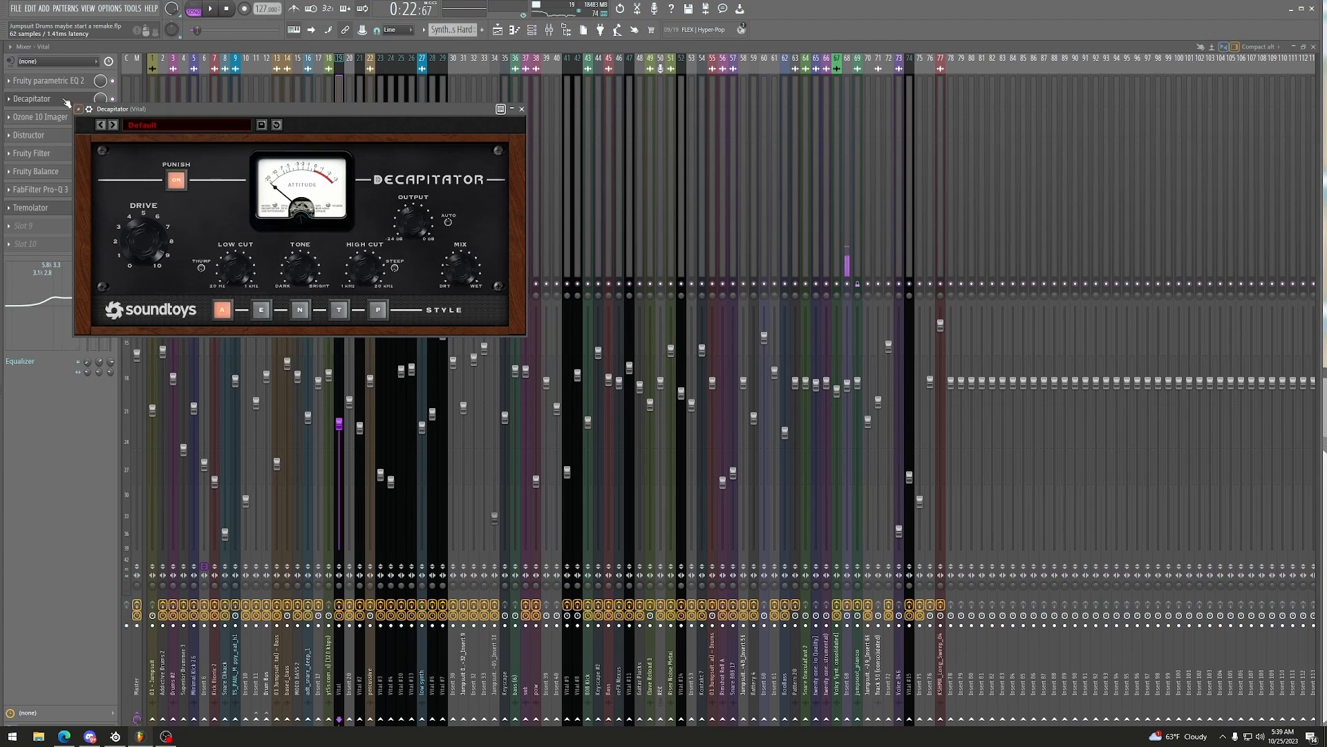
{"action": "key", "text": "space"}
{"action": "left_click", "coordinate": [58, 99]}
{"action": "key", "text": "space"}
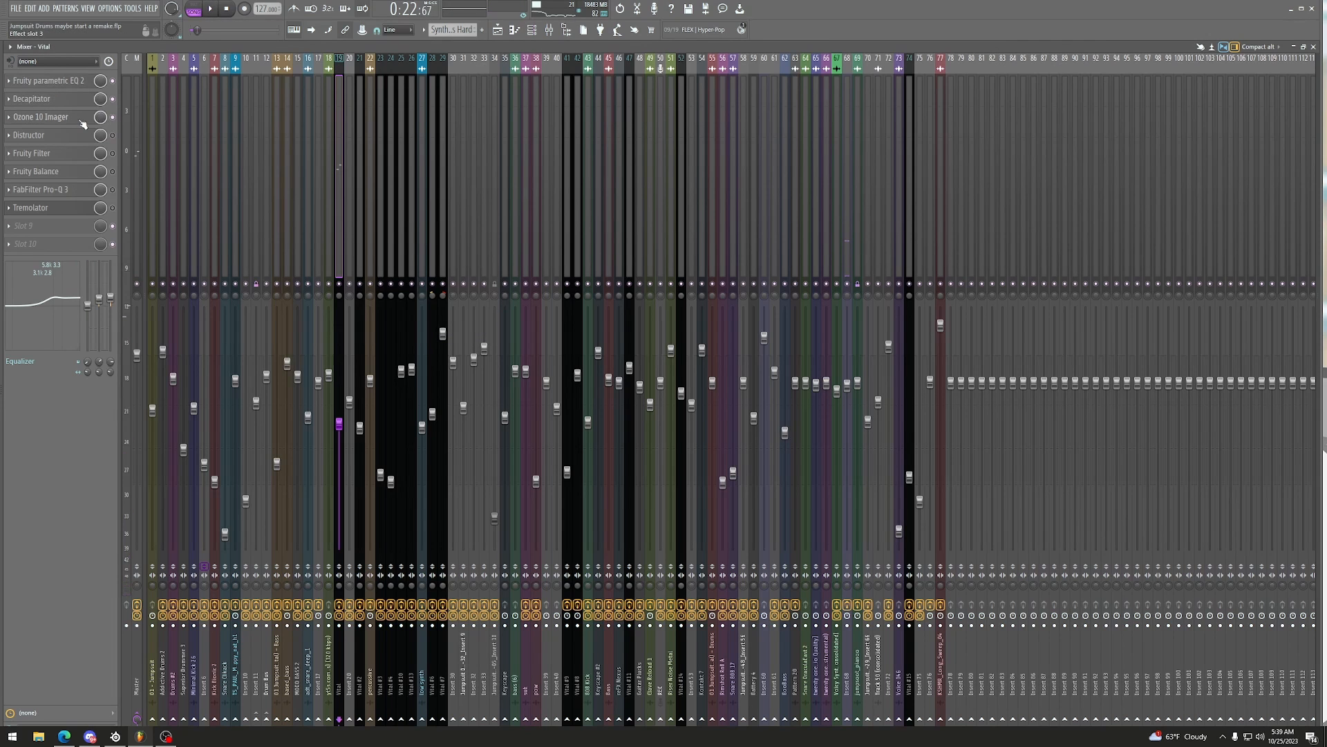
{"action": "left_click", "coordinate": [79, 122]}
{"action": "key", "text": "space"}
{"action": "left_click", "coordinate": [77, 120]}
{"action": "key", "text": "space"}
Step: Turn on Distructor on the Vital track and examine its distortion module
{"action": "left_click", "coordinate": [113, 135]}
{"action": "left_click", "coordinate": [77, 135]}
{"action": "key", "text": "space"}
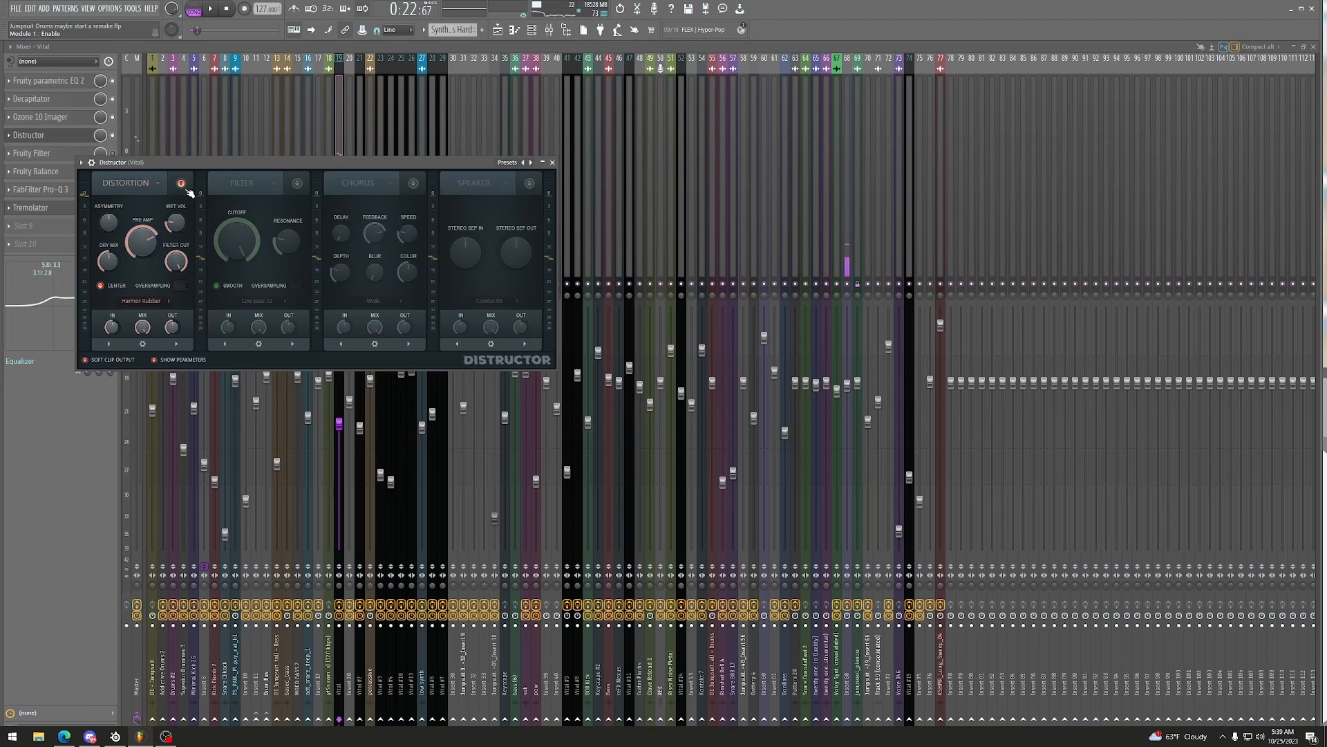
{"action": "left_click", "coordinate": [32, 138]}
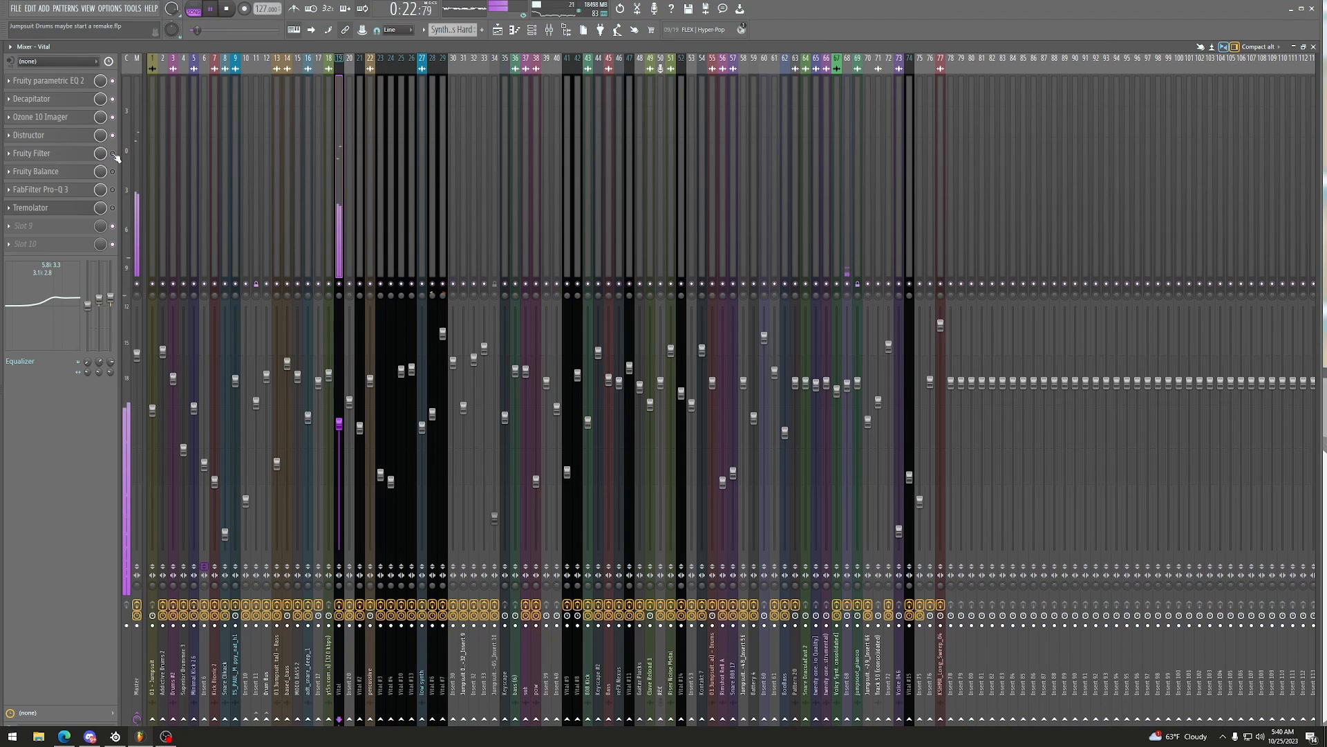
Step: Examine the Vital track's Fruity Filter and Fruity Balance, and replay the bass with both effects turned on
{"action": "left_click", "coordinate": [70, 153]}
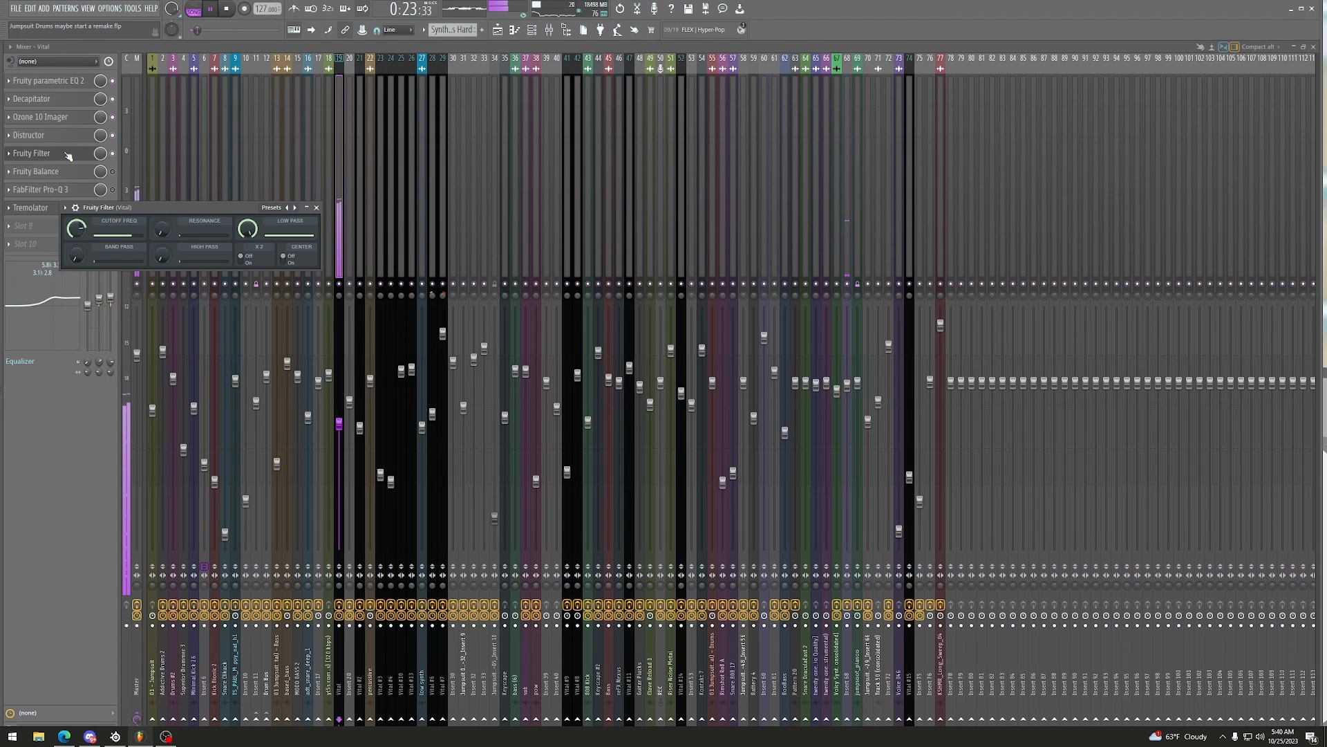
{"action": "key", "text": "Escape"}
{"action": "key", "text": "space"}
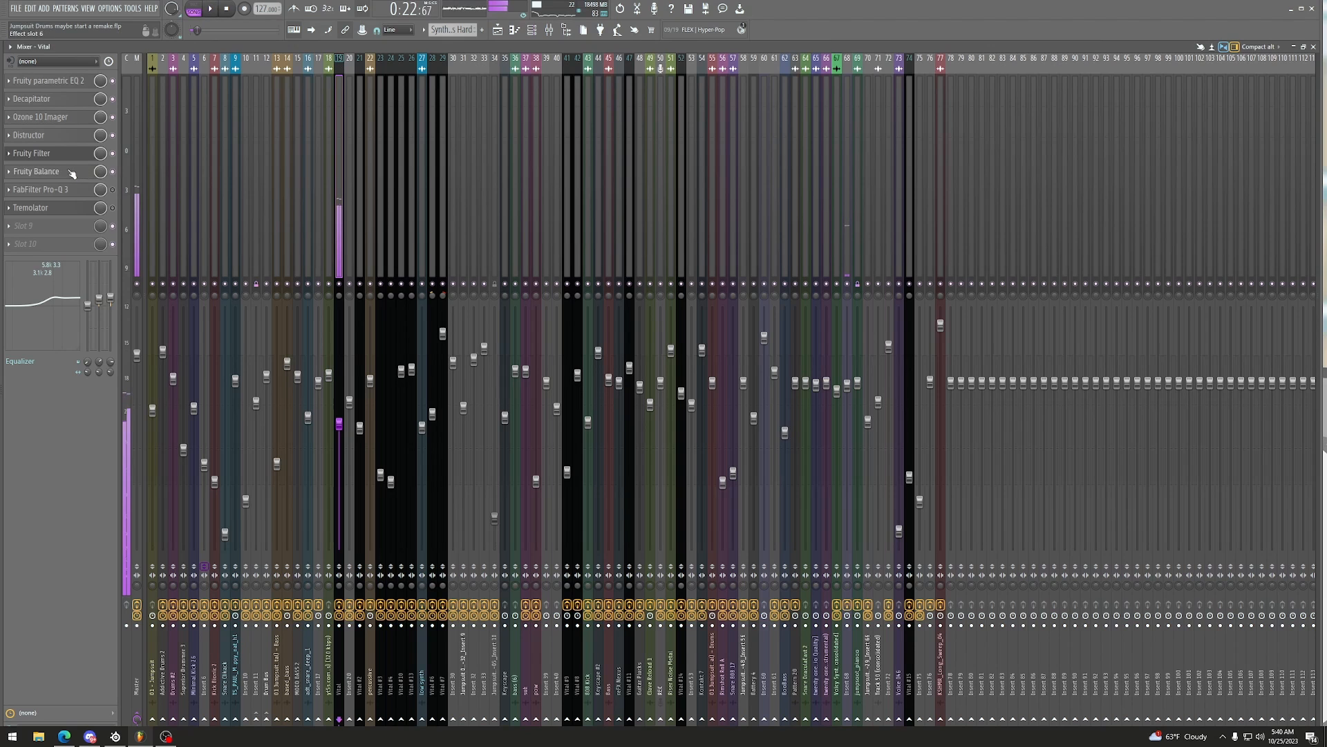
{"action": "left_click", "coordinate": [72, 173]}
{"action": "key", "text": "Escape"}
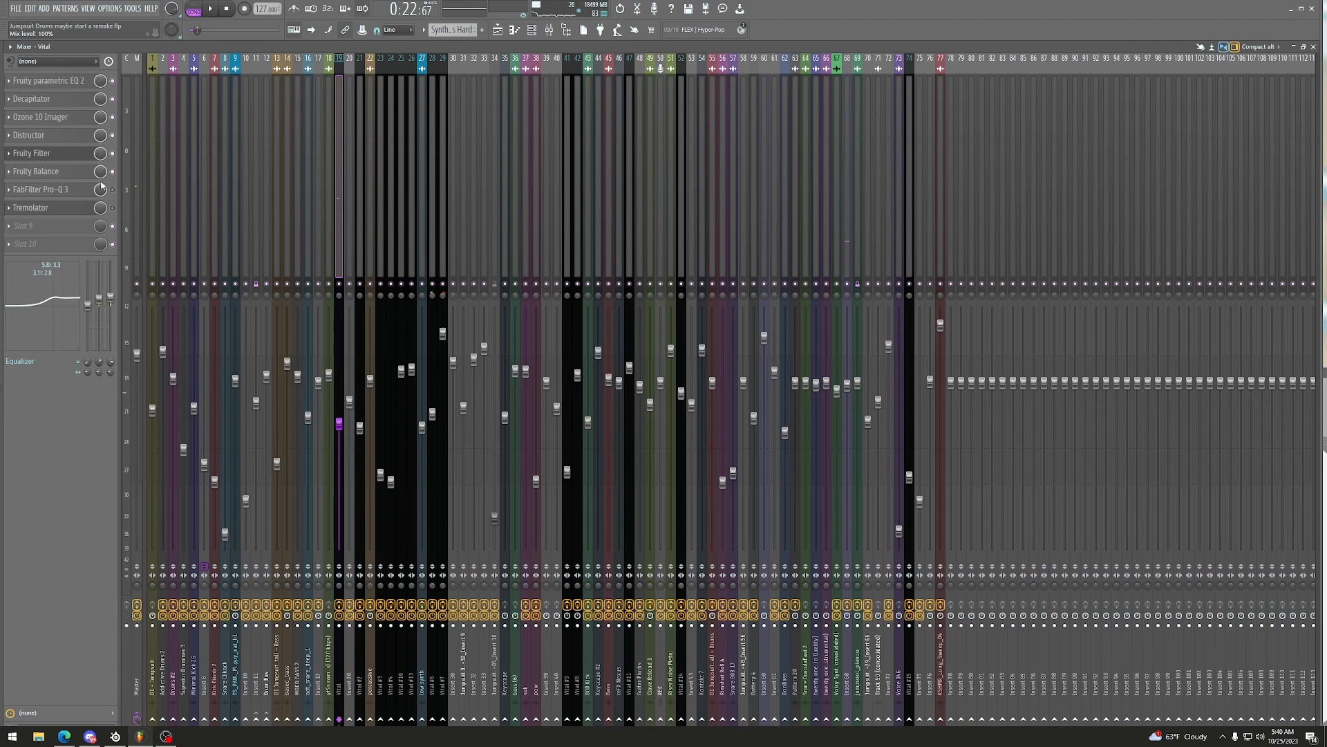
Step: View FabFilter Pro-Q 3 and Tremolator on the Vital track with both effects turned on
{"action": "left_click", "coordinate": [60, 195]}
{"action": "key", "text": "Escape"}
{"action": "key", "text": "space"}
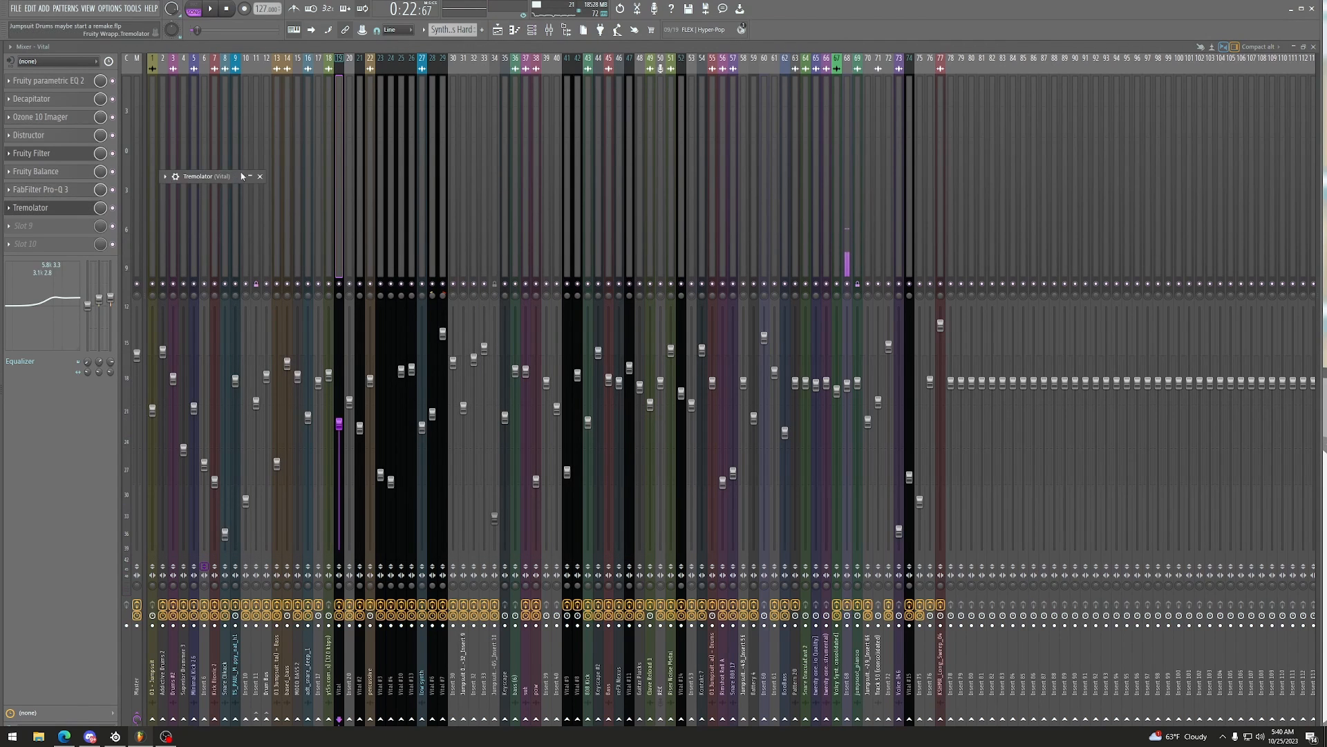
{"action": "double_click", "coordinate": [243, 176]}
Step: Enlarge the filter cutoff automation and Synth Bass Hard tracks in the playlist, and play the arrangement's final section
{"action": "key", "text": "F5"}
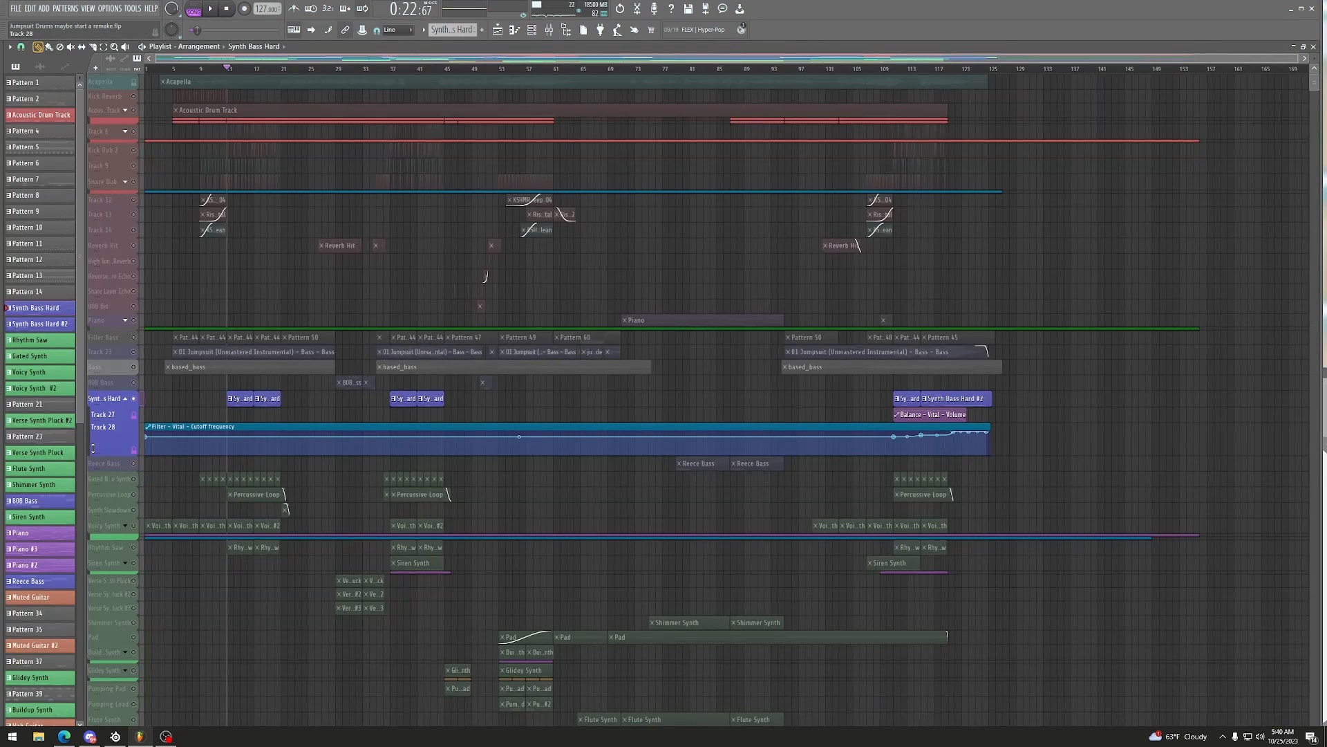
{"action": "left_click_drag", "start_coordinate": [92, 448], "coordinate": [93, 574]}
{"action": "scroll", "coordinate": [957, 58], "scroll_direction": "up", "scroll_amount": 4}
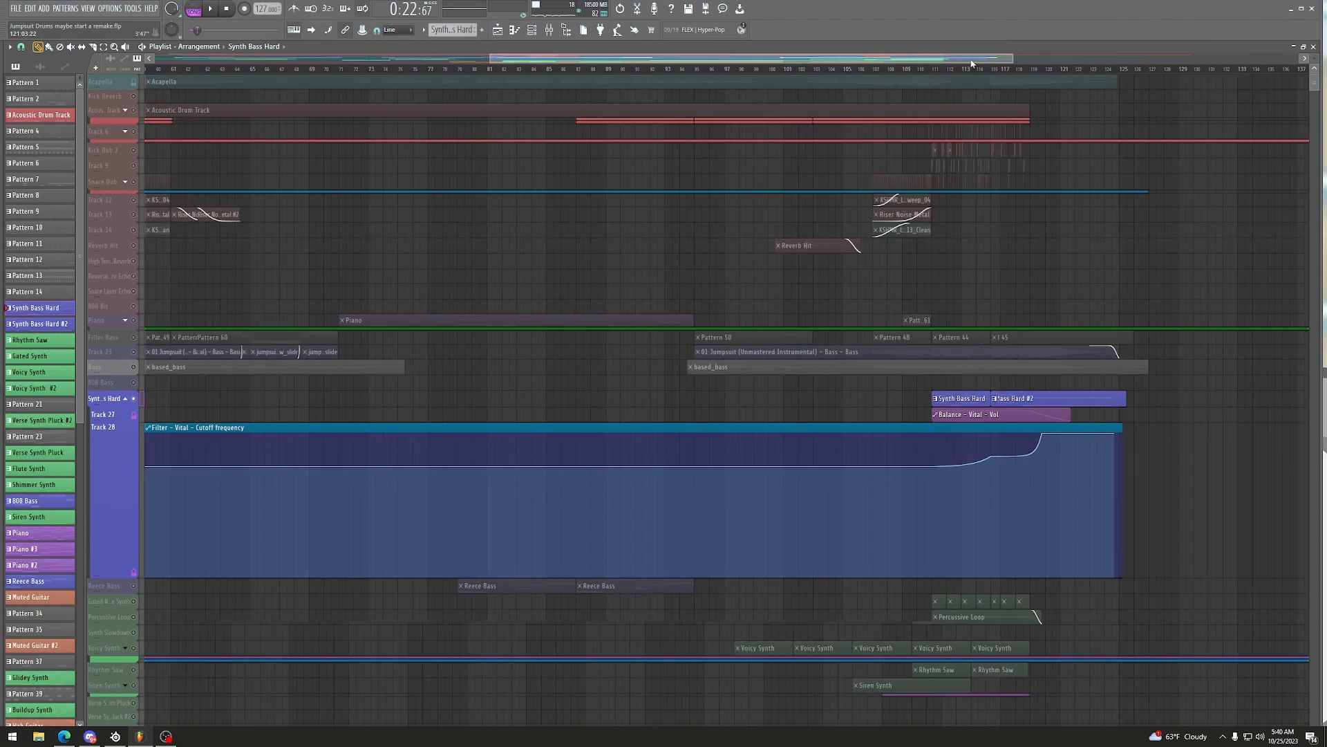
{"action": "left_click_drag", "start_coordinate": [999, 59], "coordinate": [1107, 70]}
{"action": "scroll", "coordinate": [1058, 70], "scroll_direction": "up", "scroll_amount": 5}
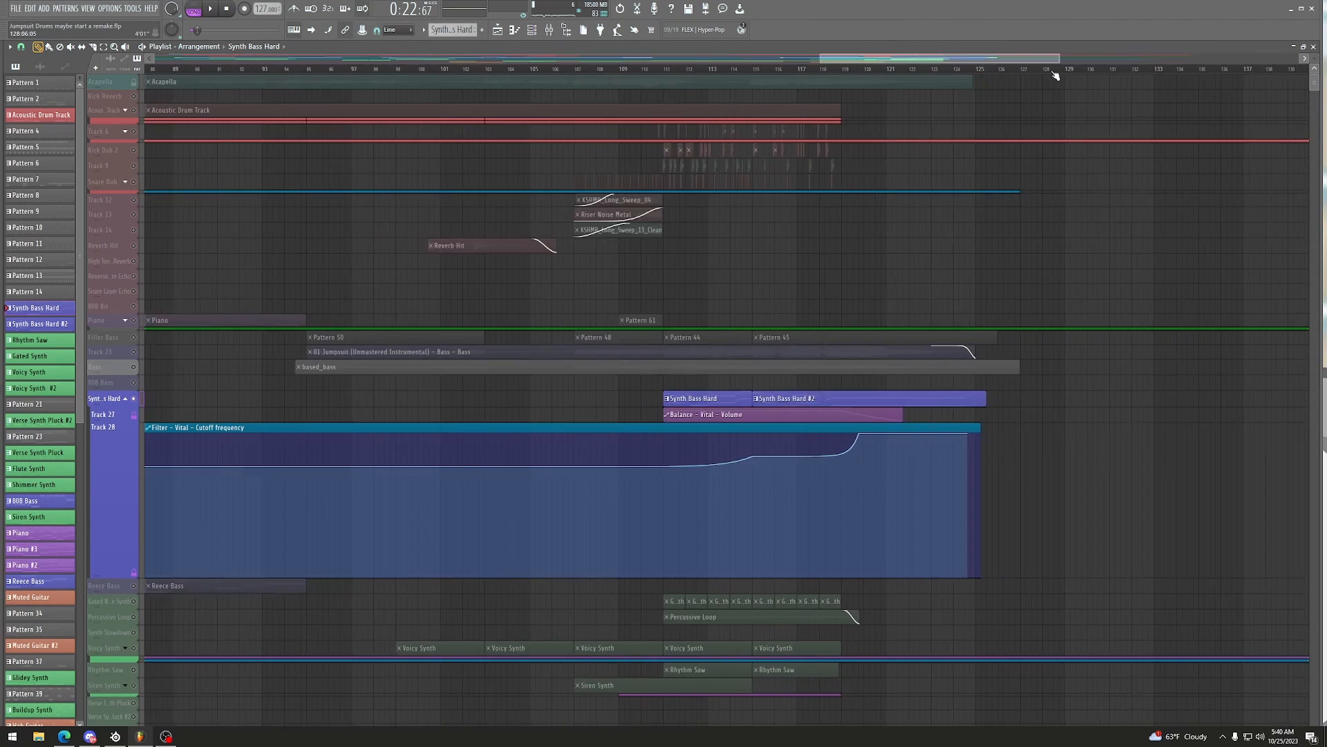
{"action": "left_click_drag", "start_coordinate": [1017, 69], "coordinate": [256, 189]}
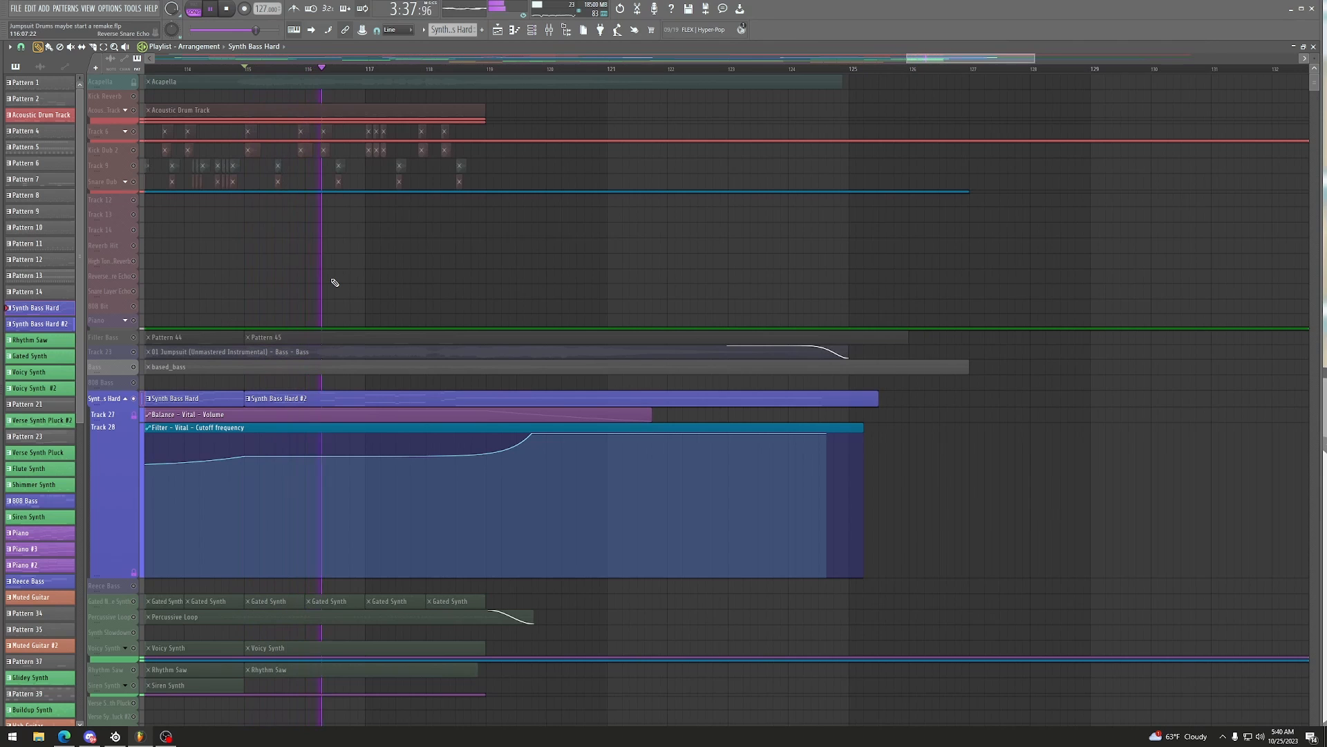
{"action": "left_click_drag", "start_coordinate": [112, 404], "coordinate": [113, 441]}
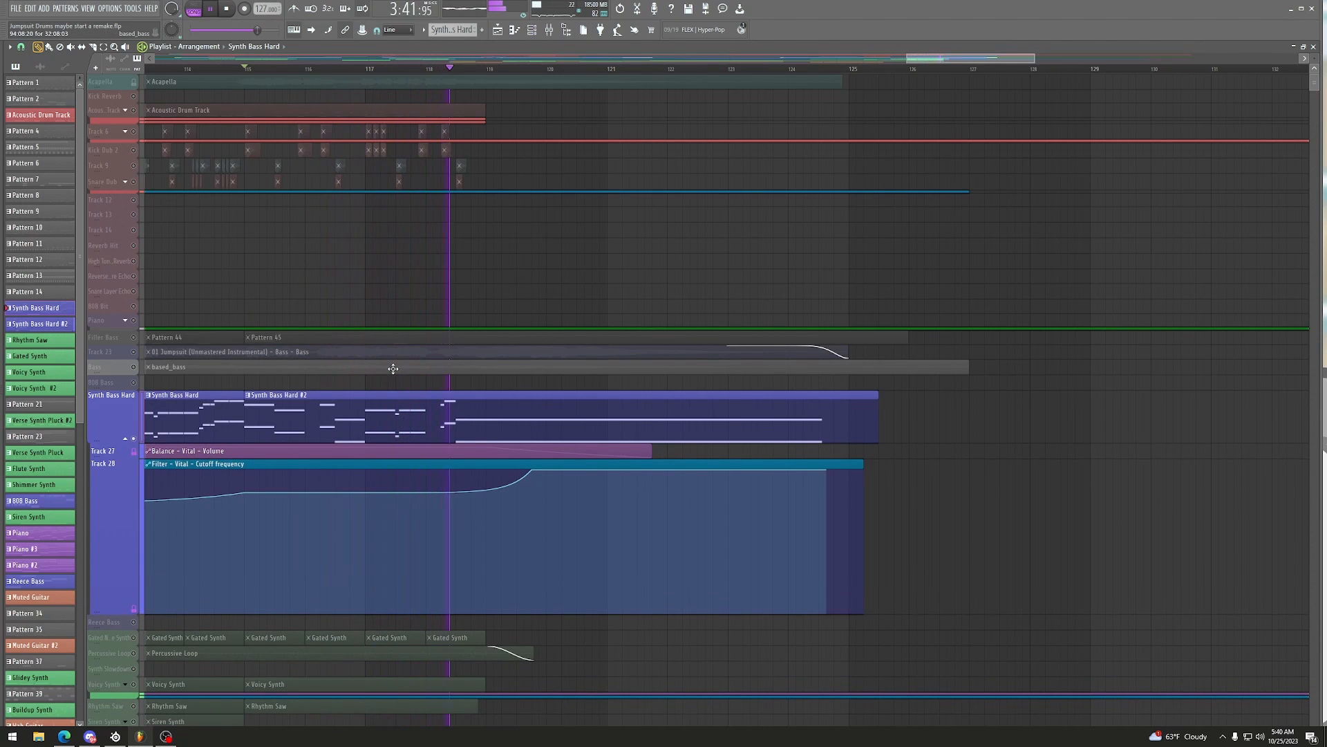